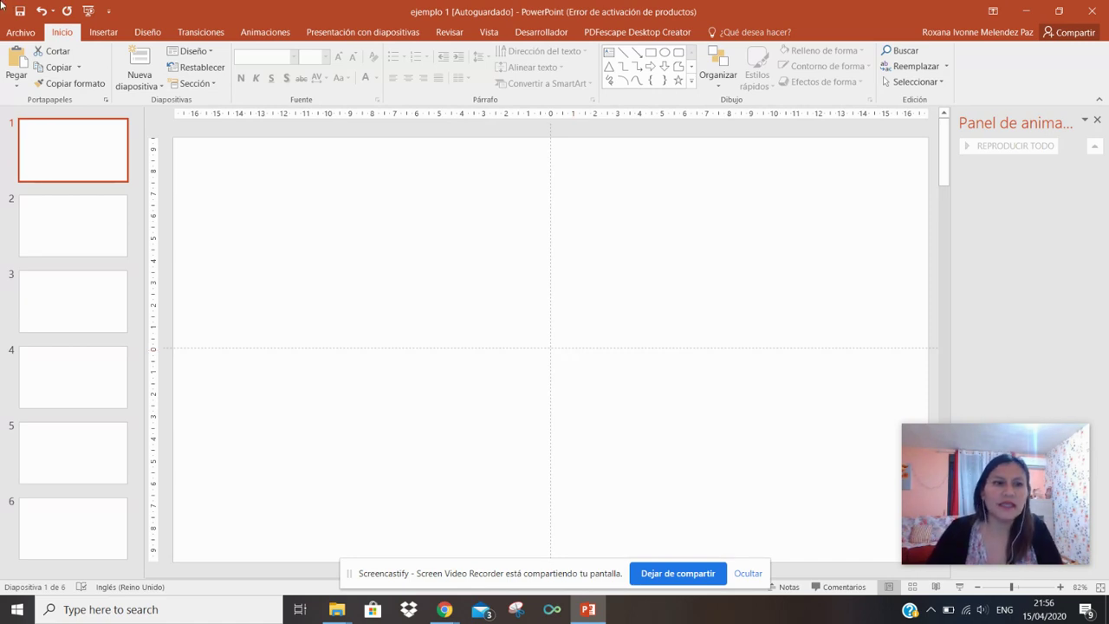
# Step: Add a text box near the top of slide 1 reading "Let´s talk about our phone"
pyautogui.click(103, 32)
pyautogui.click(626, 67)
pyautogui.moveTo(420, 195); pyautogui.dragTo(619, 249)
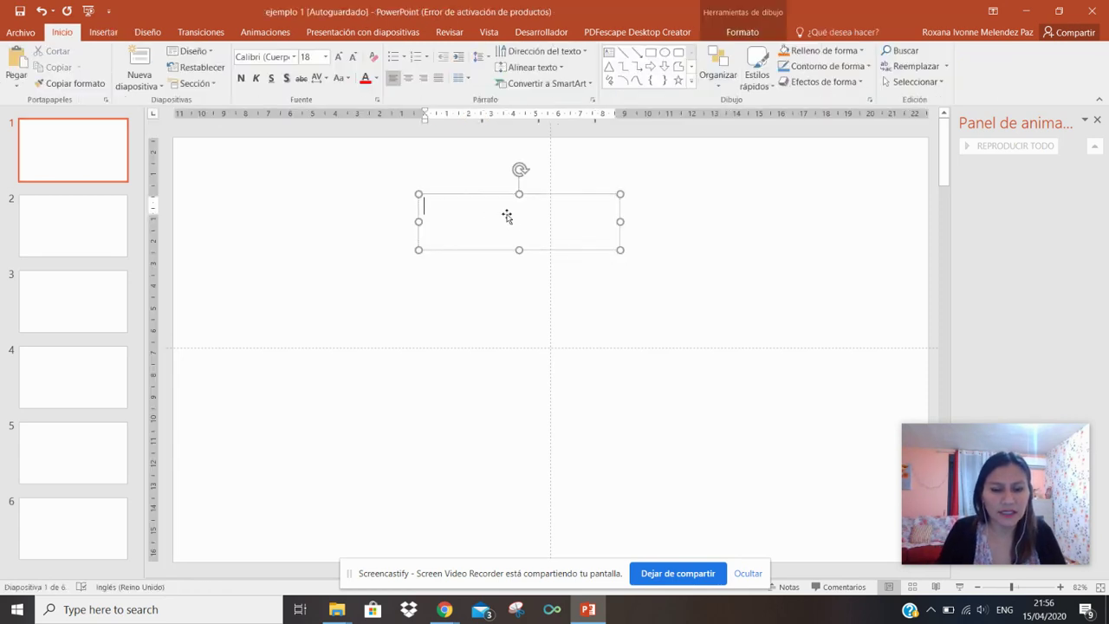
pyautogui.write('Let´s talk abaout')
pyautogui.press('BackSpace')
pyautogui.press('BackSpace')
pyautogui.press('BackSpace')
pyautogui.write('out a')
pyautogui.press('BackSpace')
pyautogui.write('our phone')
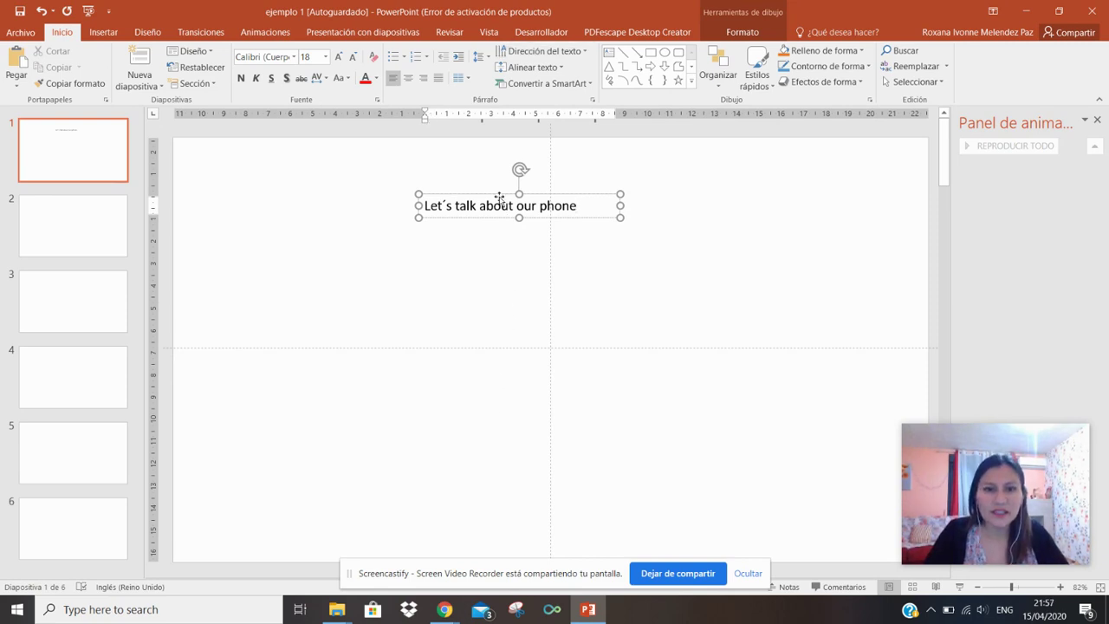
# Step: Move the title box up and set the title text to font size 50
pyautogui.moveTo(498, 194); pyautogui.dragTo(537, 188)
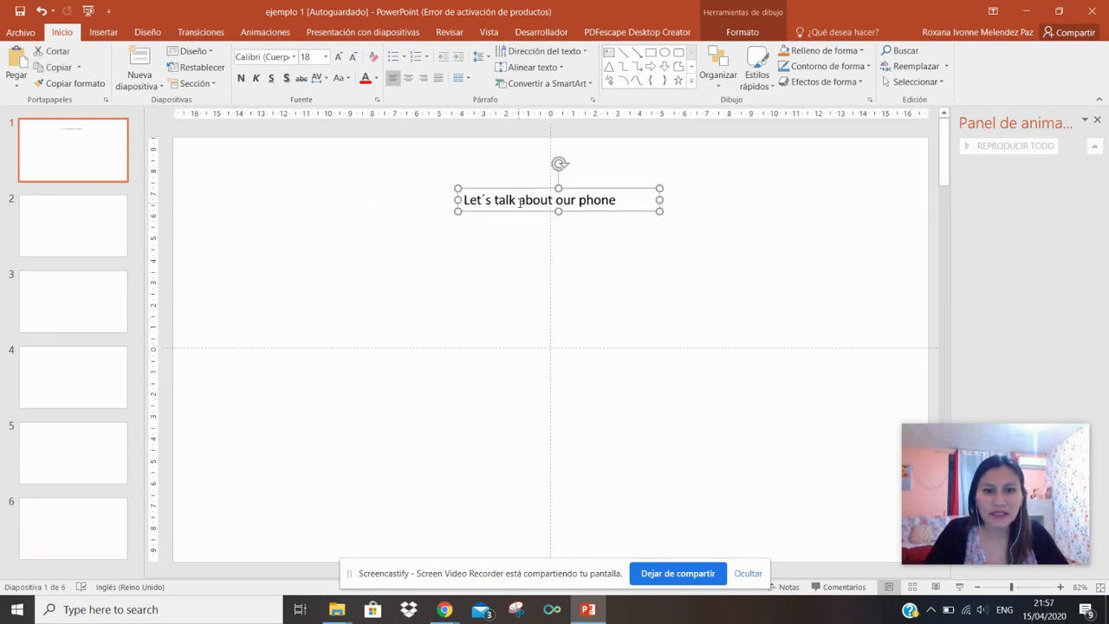
pyautogui.tripleClick(520, 201)
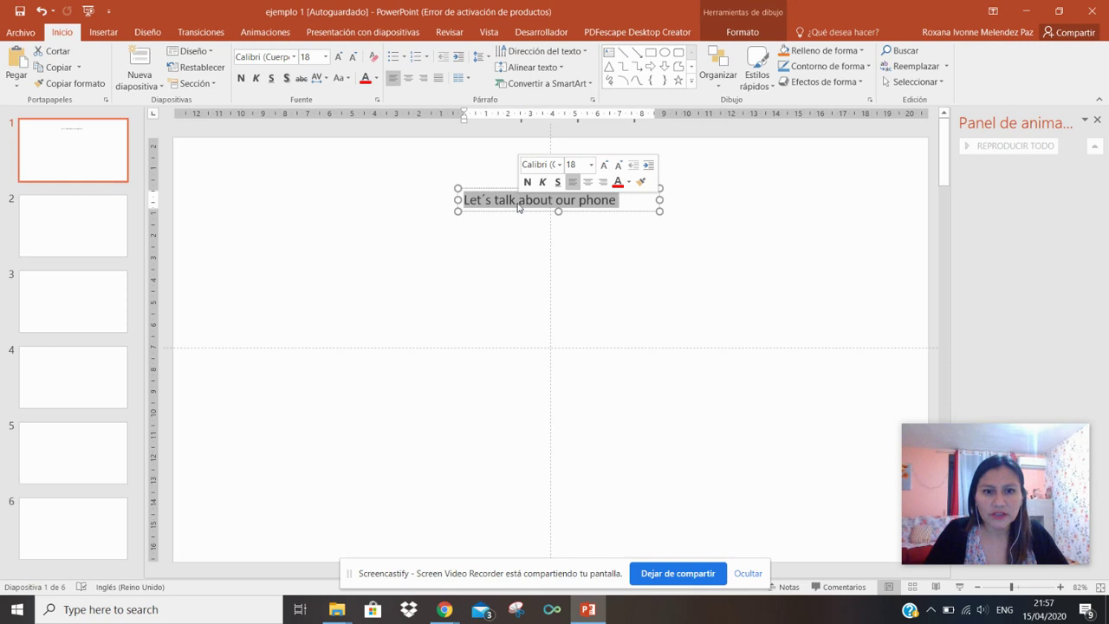
pyautogui.click(318, 56)
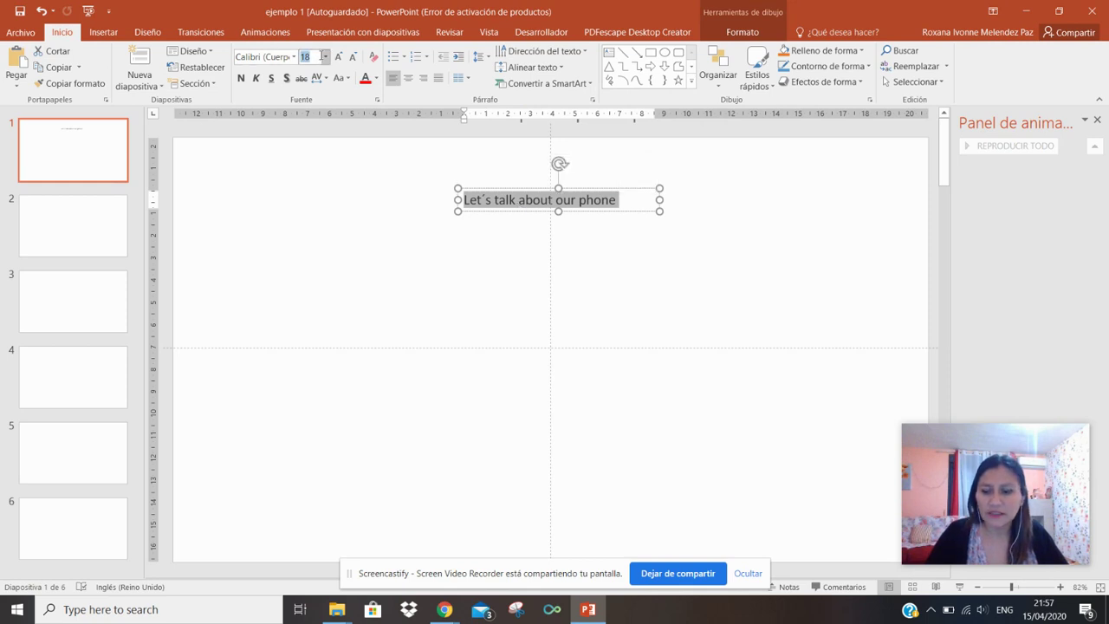
pyautogui.click(322, 56)
pyautogui.press('BackSpace')
pyautogui.press('BackSpace')
pyautogui.write('50')
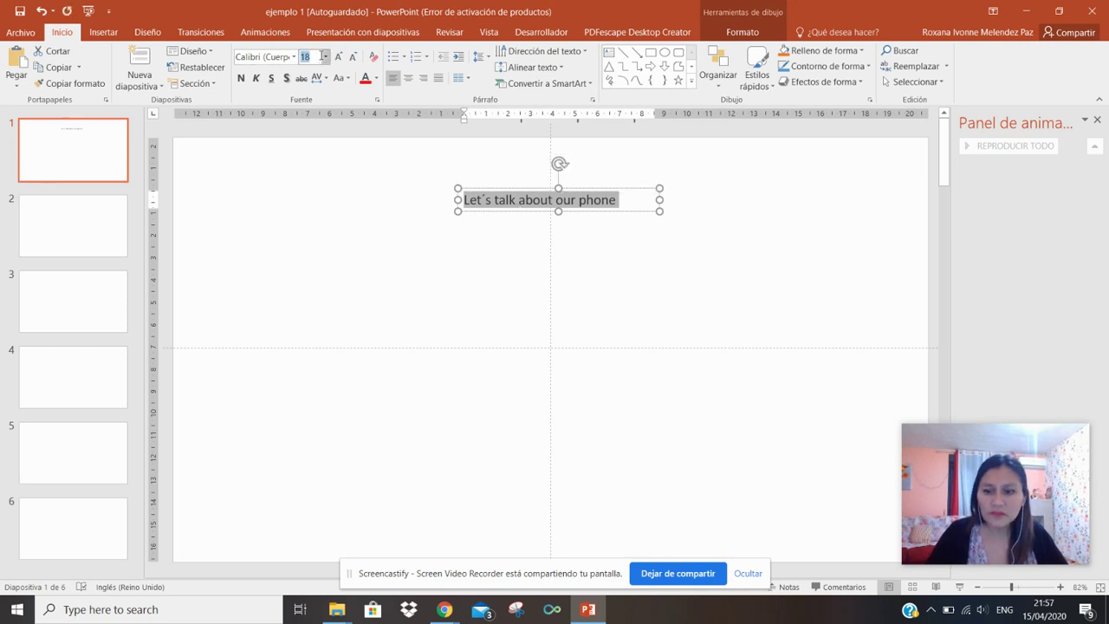
pyautogui.press('Return')
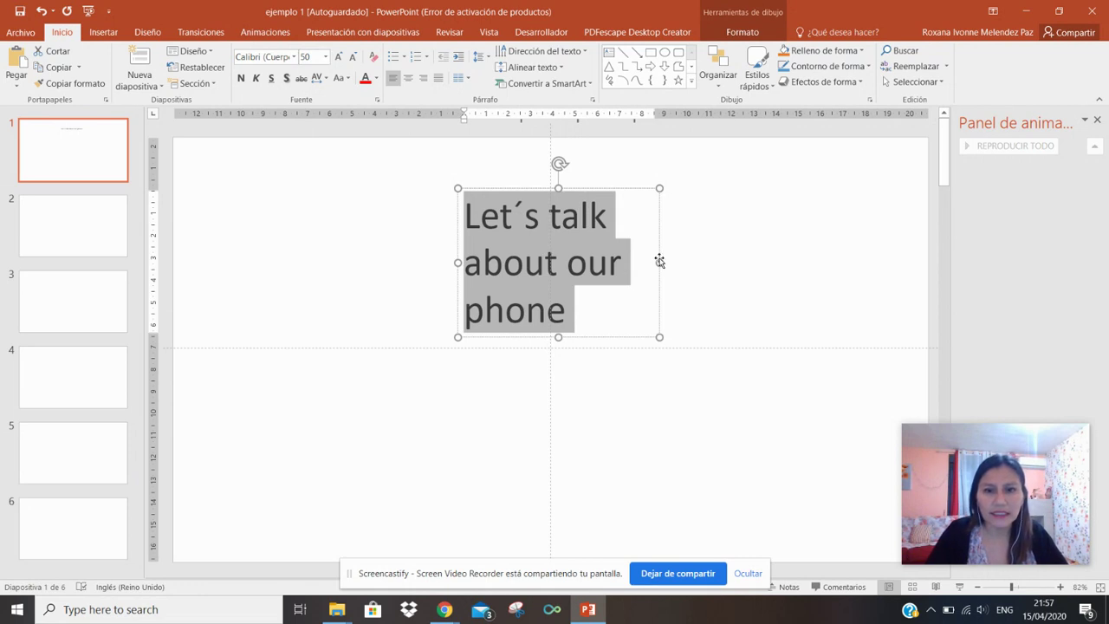
# Step: Widen the title box so the text fits on one line, nudging it slightly up
pyautogui.moveTo(659, 263); pyautogui.dragTo(848, 274)
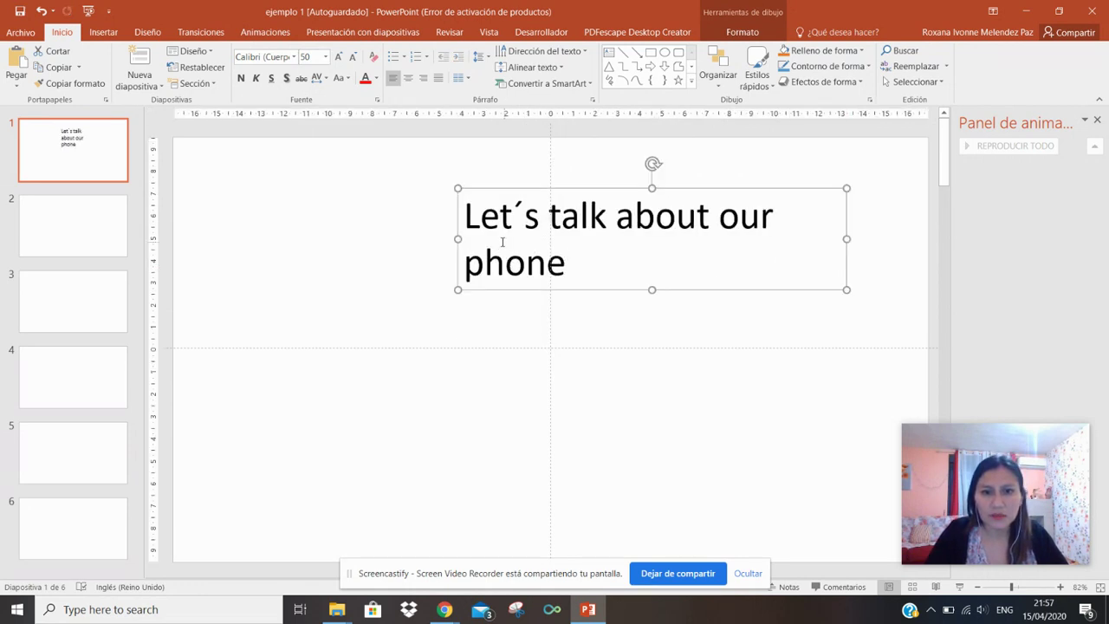
pyautogui.moveTo(461, 242); pyautogui.dragTo(323, 240)
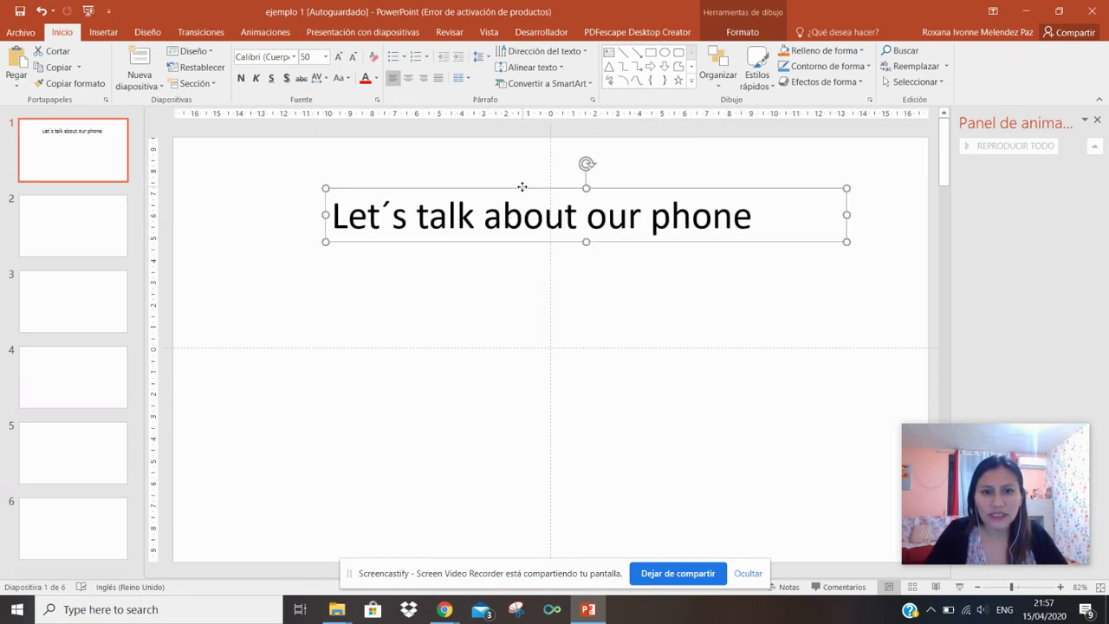
pyautogui.moveTo(522, 189); pyautogui.dragTo(532, 170)
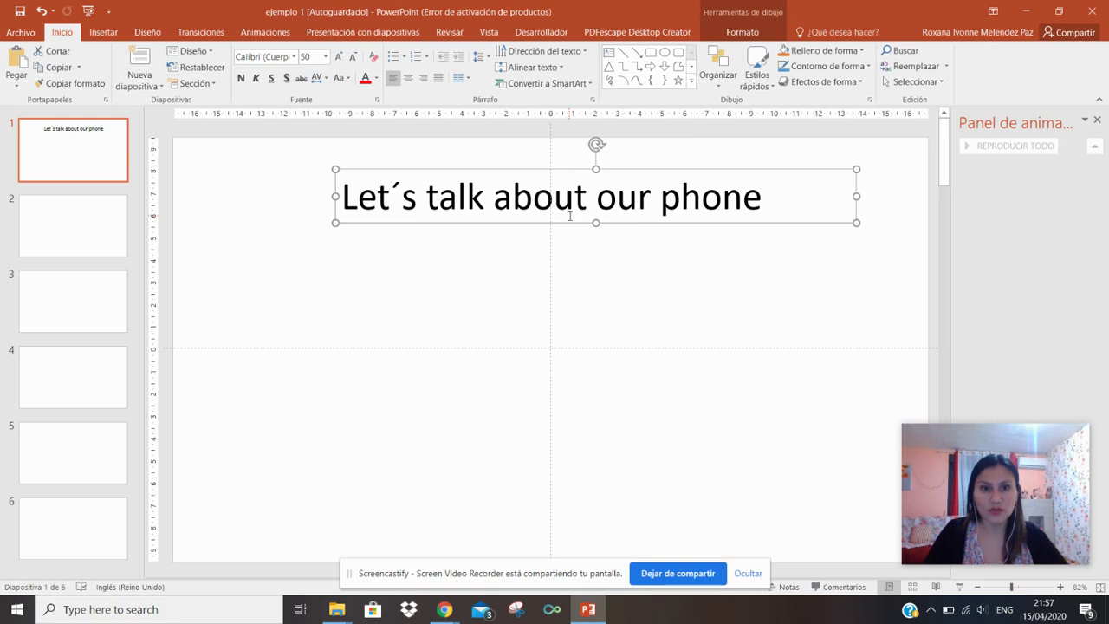
pyautogui.tripleClick(570, 215)
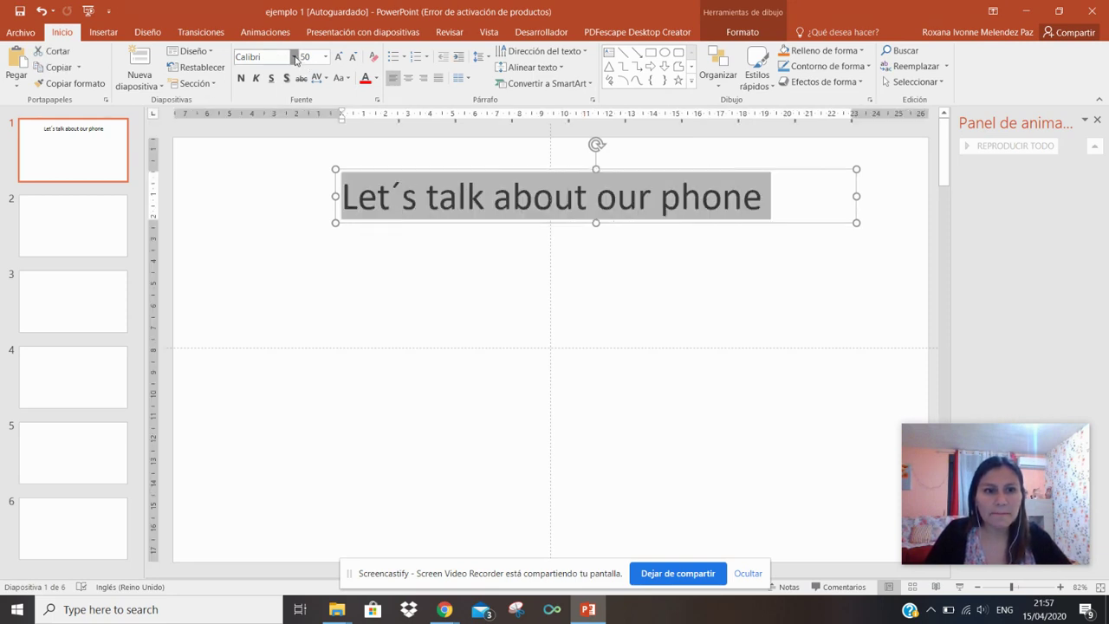
# Step: Apply the Alfa Slab One font to the title and widen its box
pyautogui.click(295, 56)
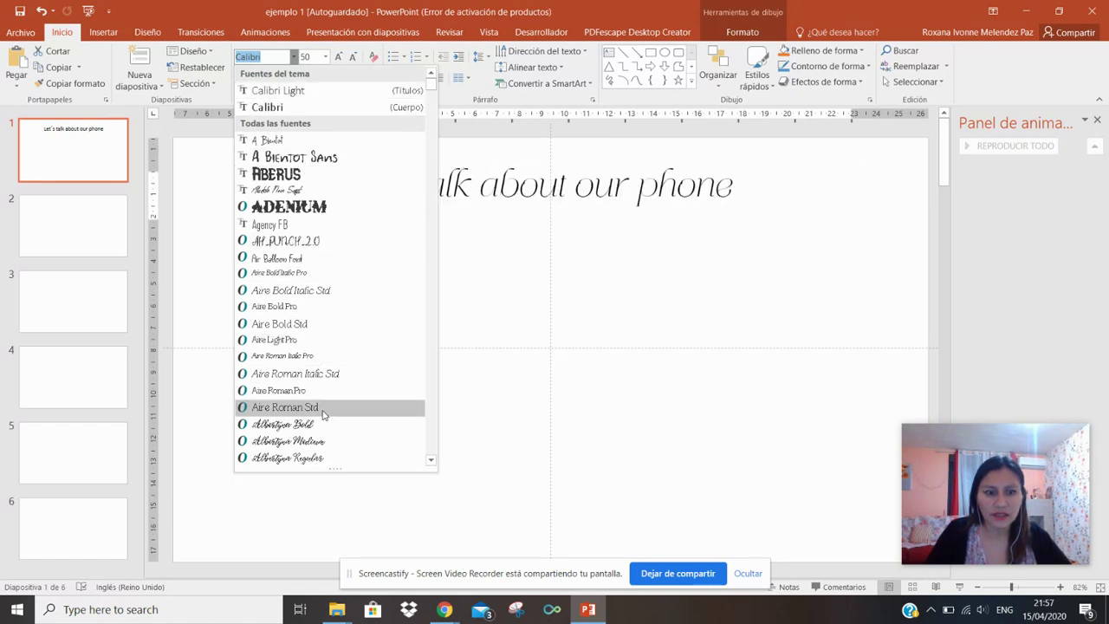
pyautogui.scroll(-5, 322, 414)
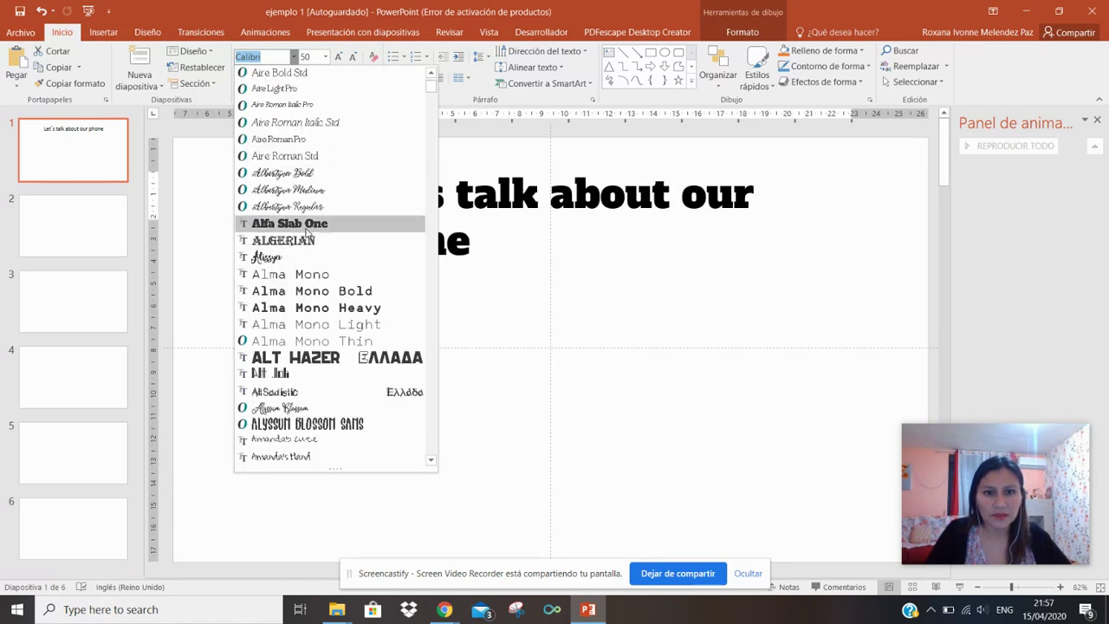
pyautogui.click(339, 223)
pyautogui.moveTo(859, 217); pyautogui.dragTo(920, 196)
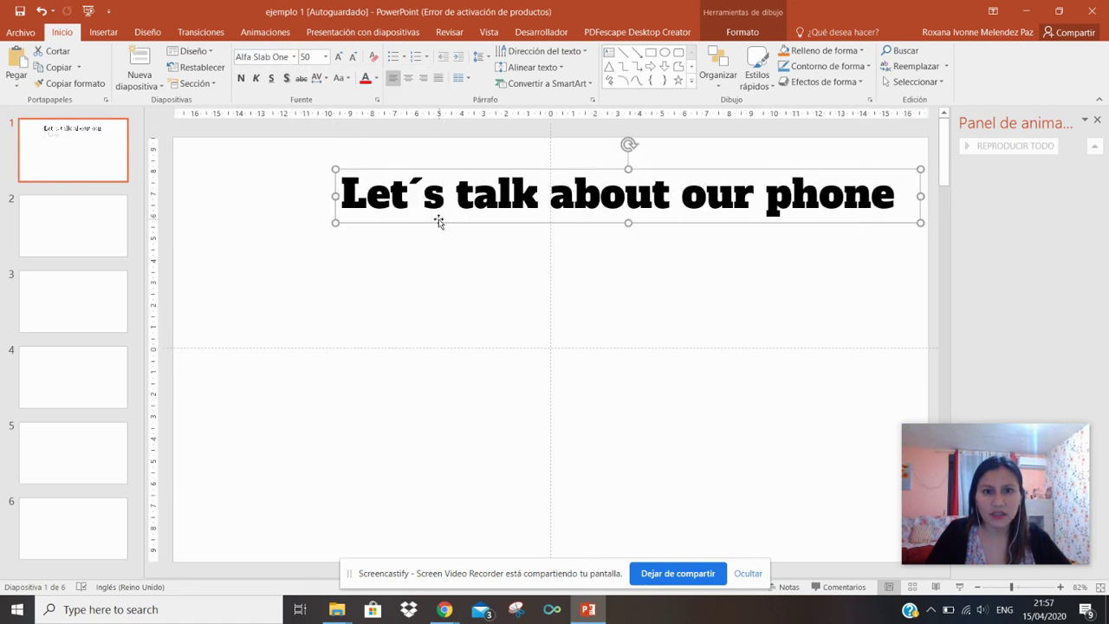
# Step: Set the title to size 40 and colour it dark blue
pyautogui.click(475, 202)
pyautogui.tripleClick(475, 201)
pyautogui.click(310, 56)
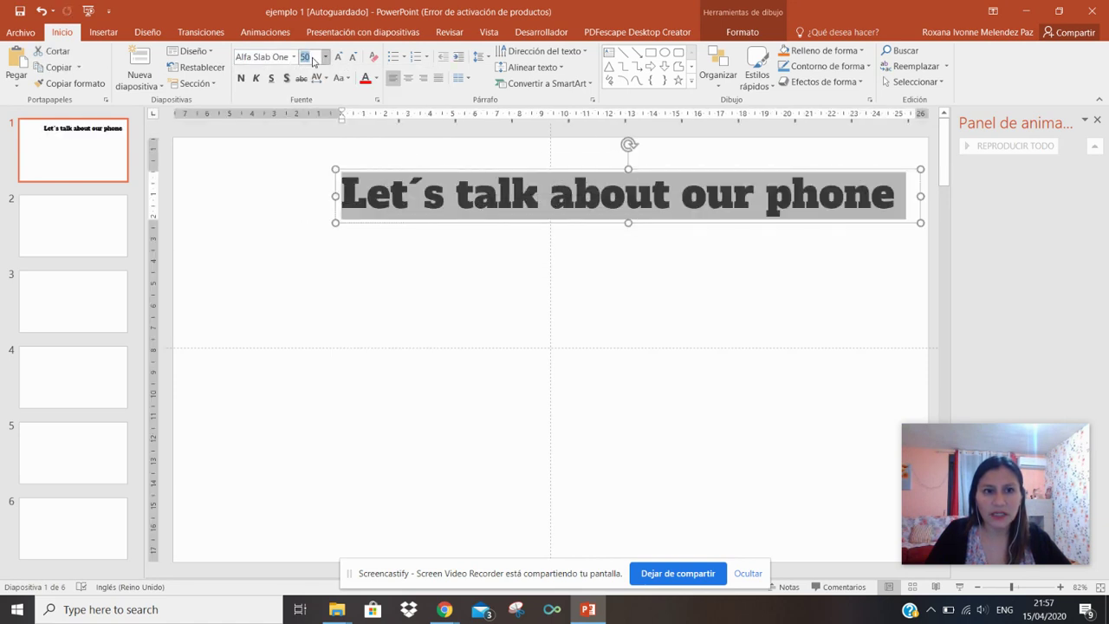
pyautogui.write('40')
pyautogui.press('Return')
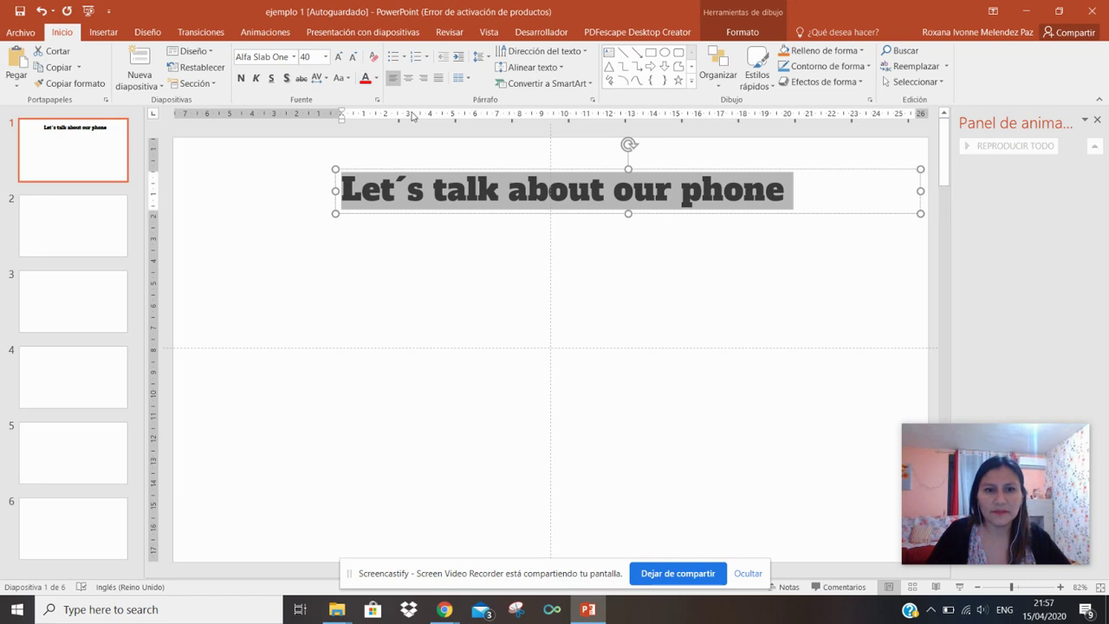
pyautogui.click(376, 78)
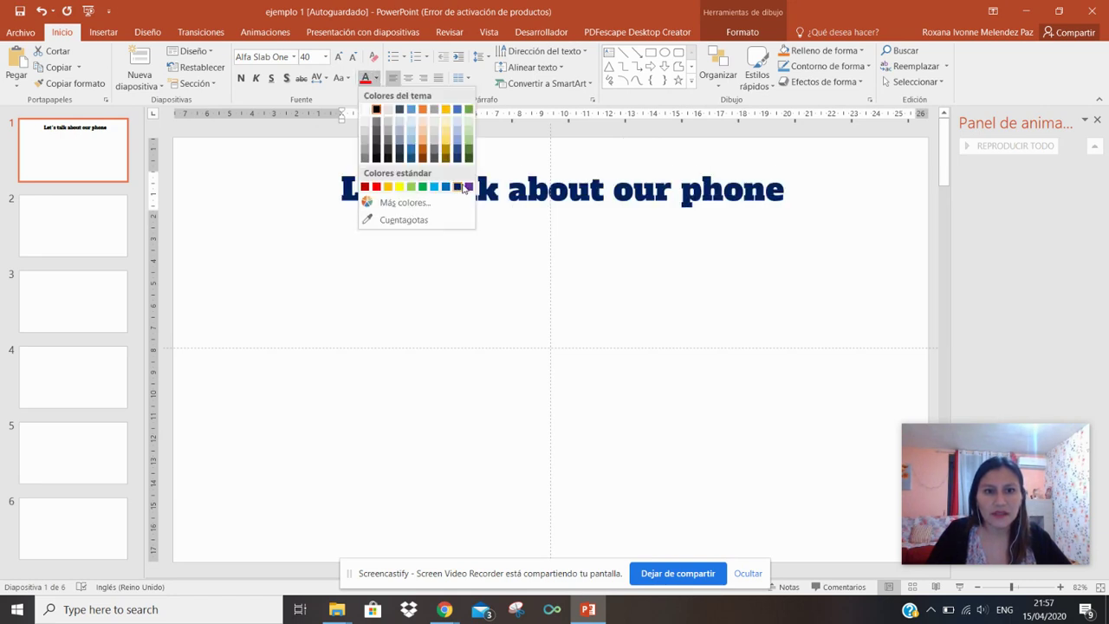
pyautogui.click(461, 186)
pyautogui.click(605, 279)
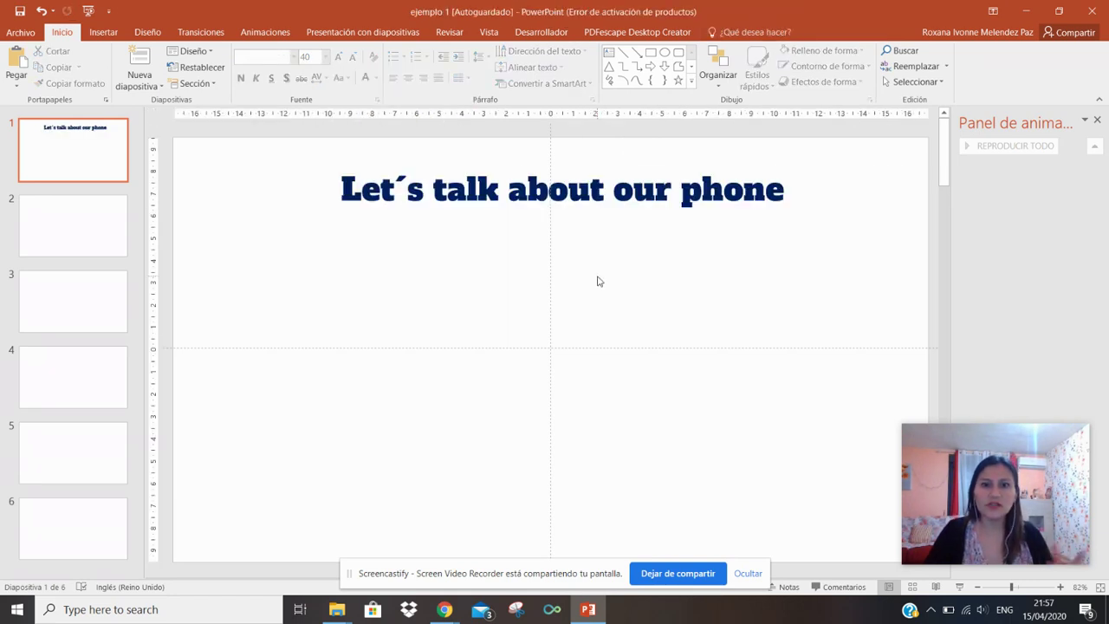
# Step: Replace "phone" in the title with "mobile phones"
pyautogui.doubleClick(733, 191)
pyautogui.write('M')
pyautogui.press('BackSpace')
pyautogui.write('mobile phones')
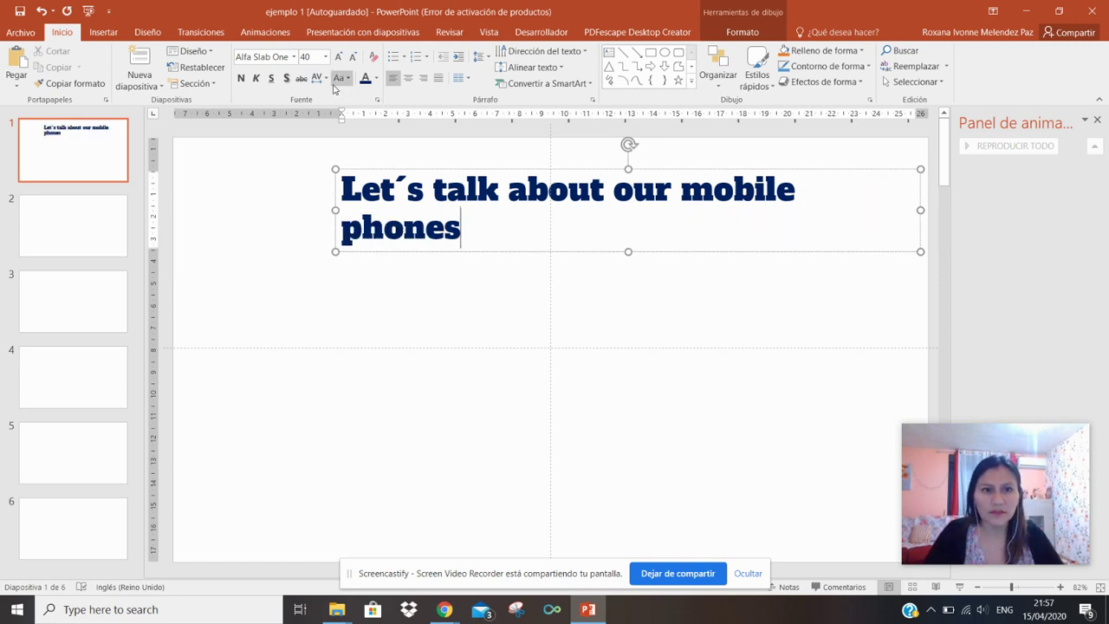
# Step: Centre the title text and move its box to the middle of the slide
pyautogui.click(408, 77)
pyautogui.moveTo(538, 169); pyautogui.dragTo(473, 189)
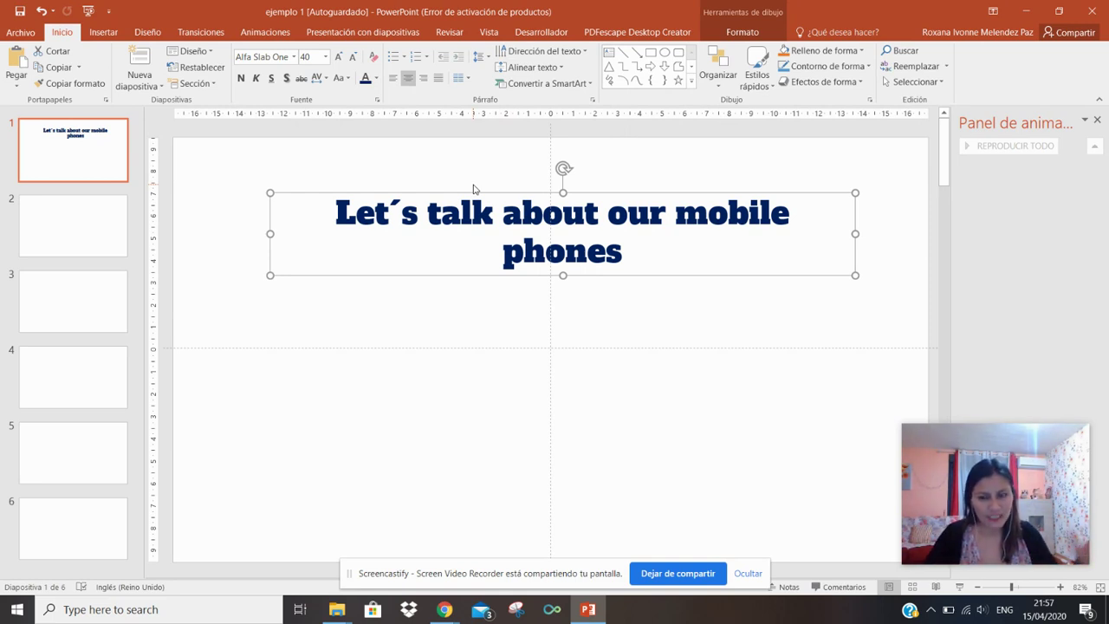
pyautogui.click(436, 396)
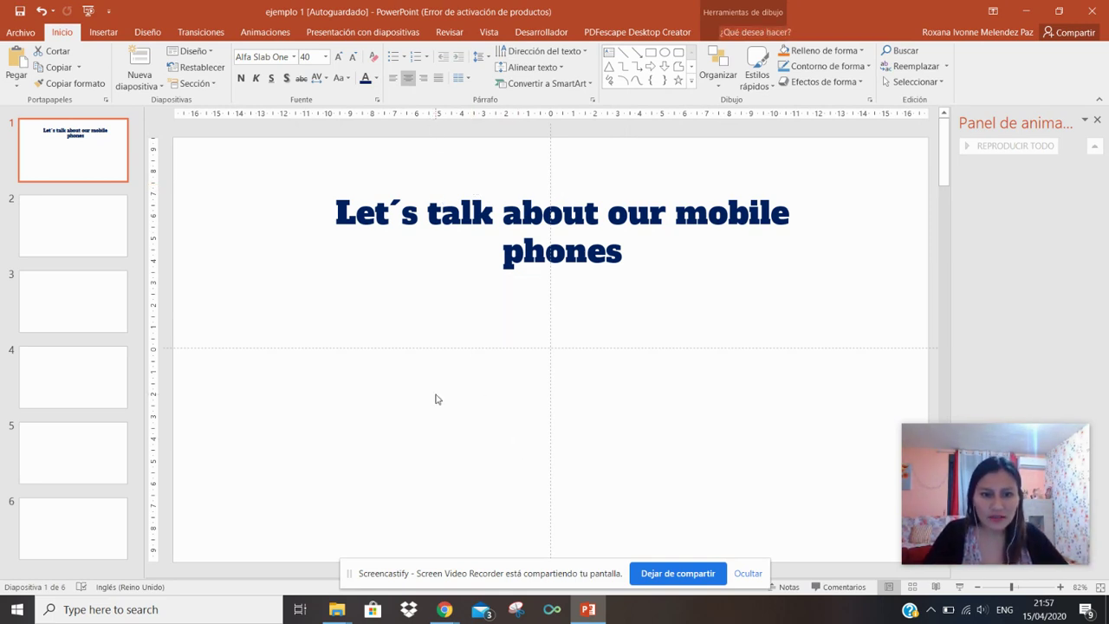
pyautogui.moveTo(444, 609)
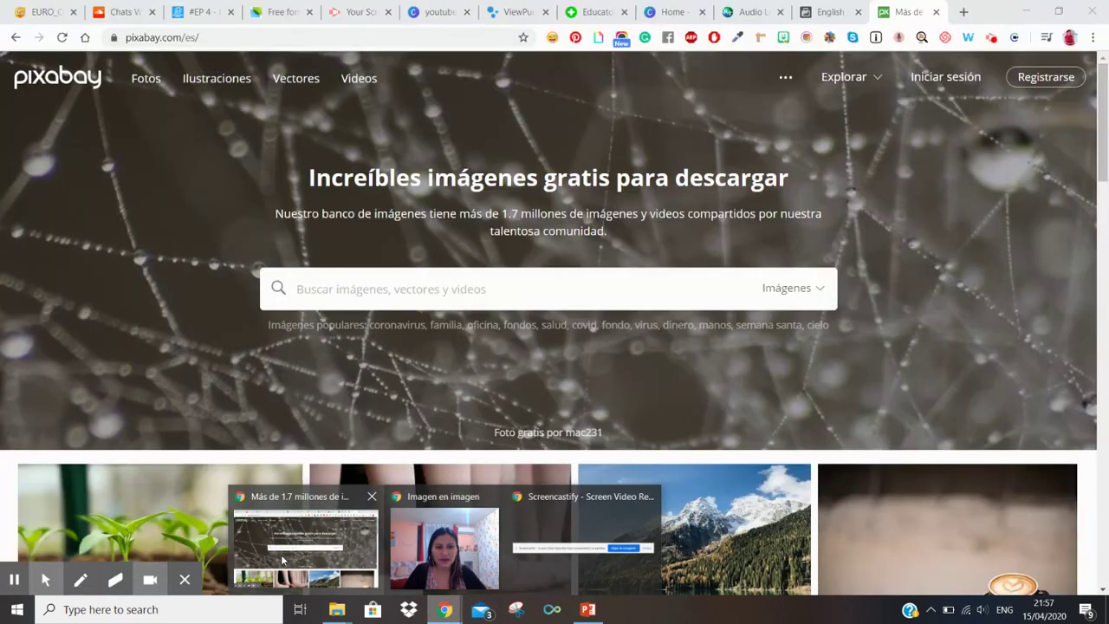
# Step: Switch to Chrome and open Pixabay's sign-in page
pyautogui.click(299, 557)
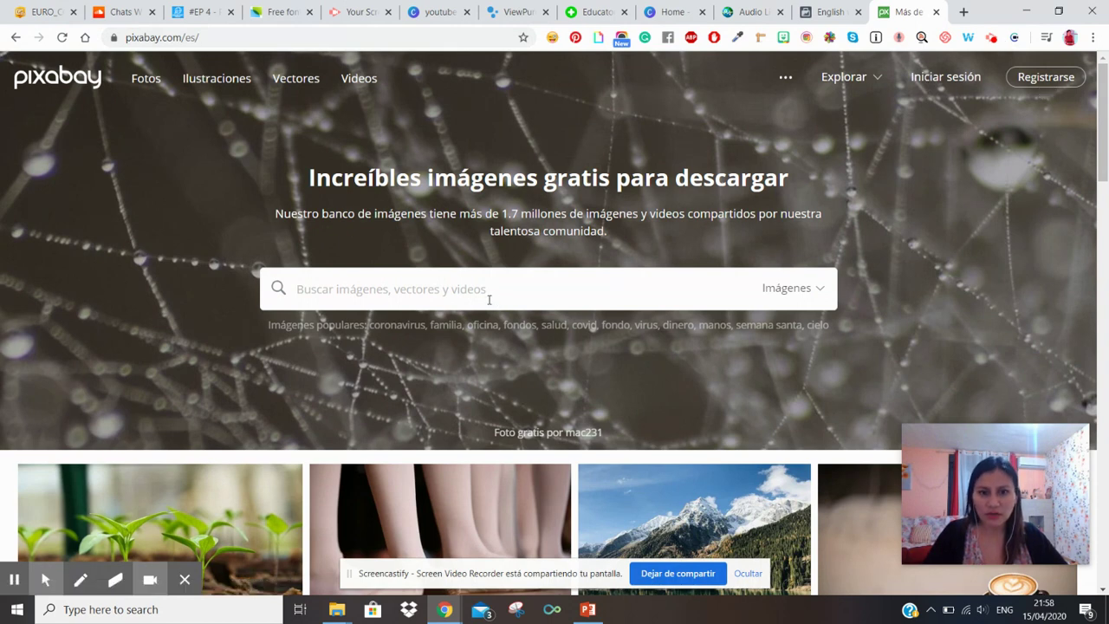
pyautogui.click(932, 90)
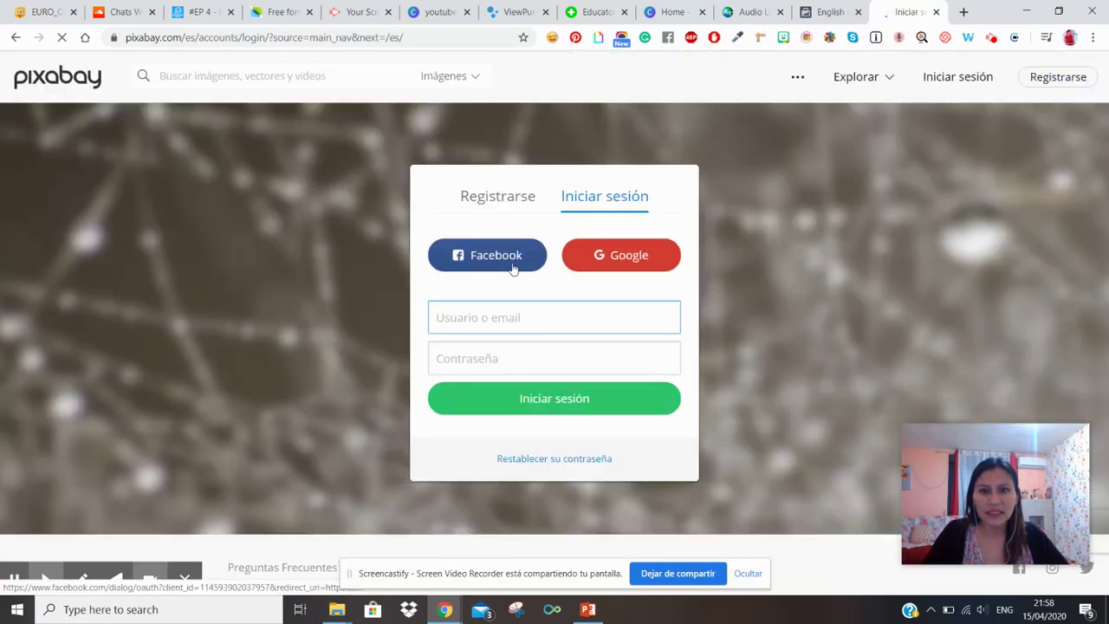
pyautogui.click(512, 270)
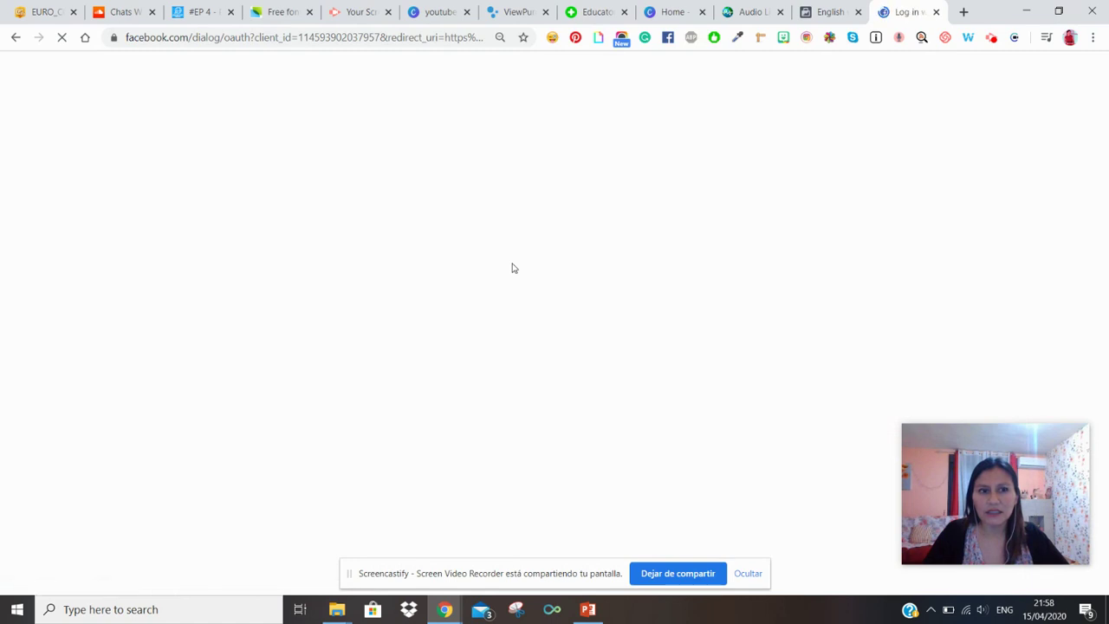
pyautogui.click(15, 39)
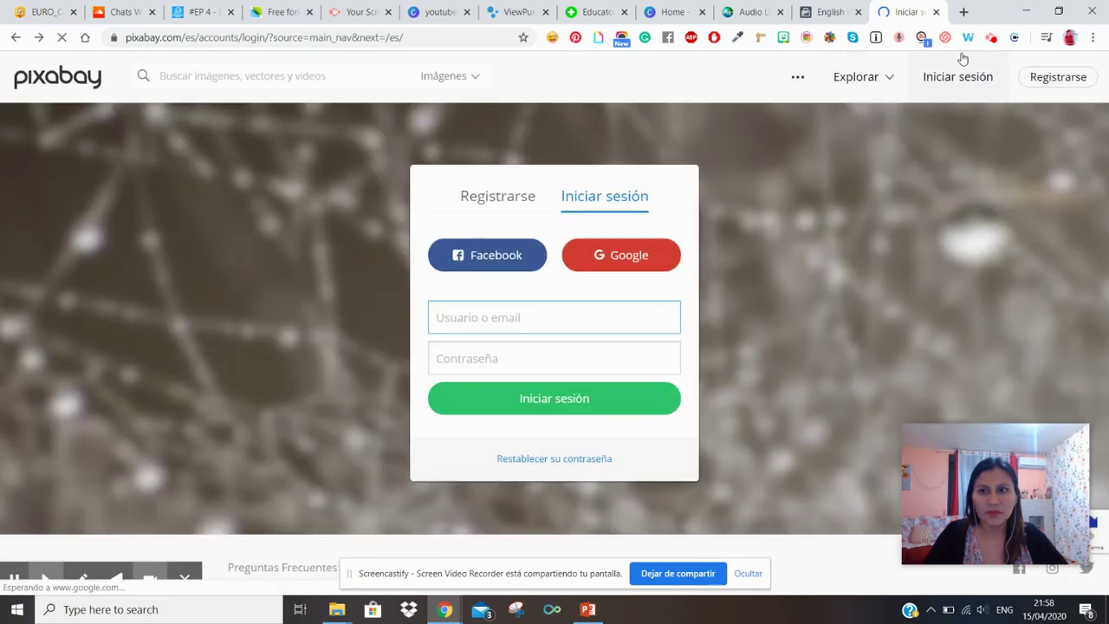
# Step: Sign in to Pixabay with the Google account and type 'mobile phon' into the search box
pyautogui.click(613, 262)
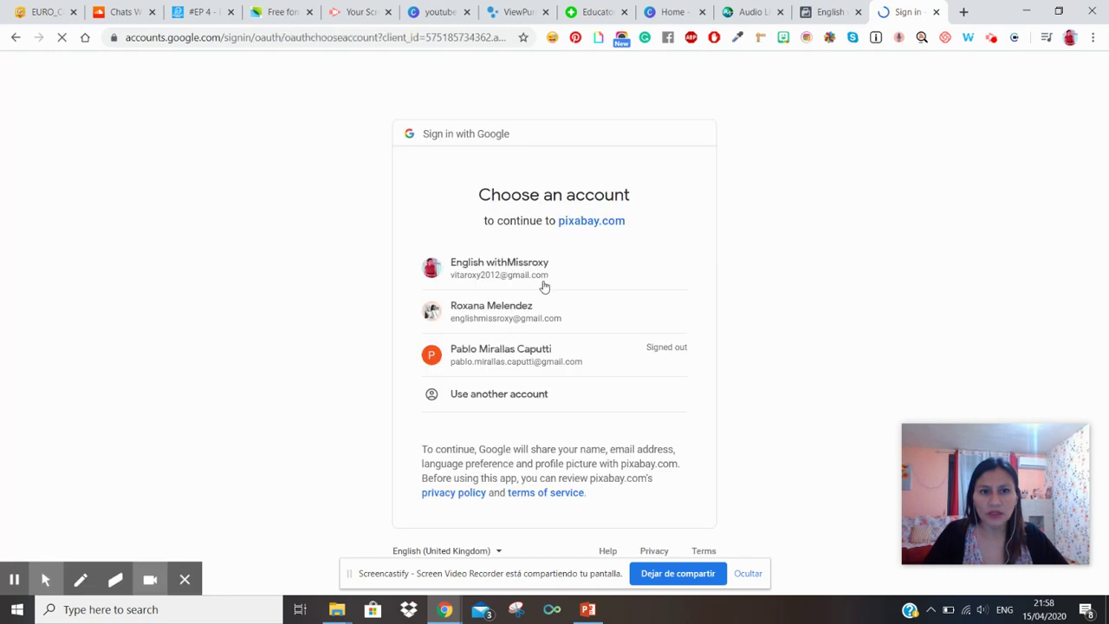
pyautogui.click(538, 274)
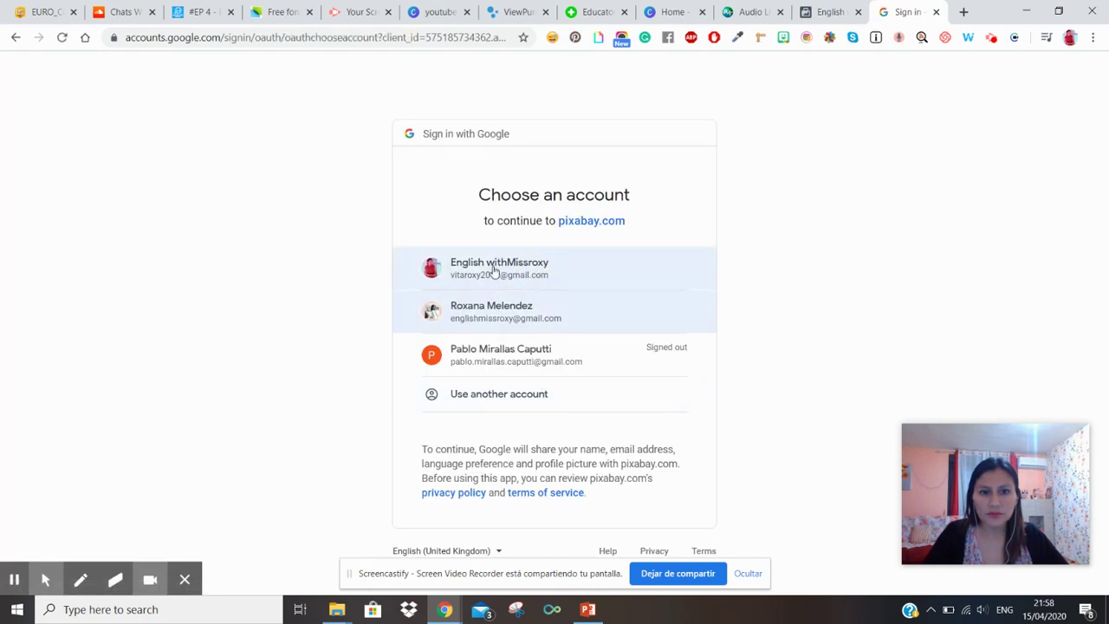
pyautogui.click(493, 283)
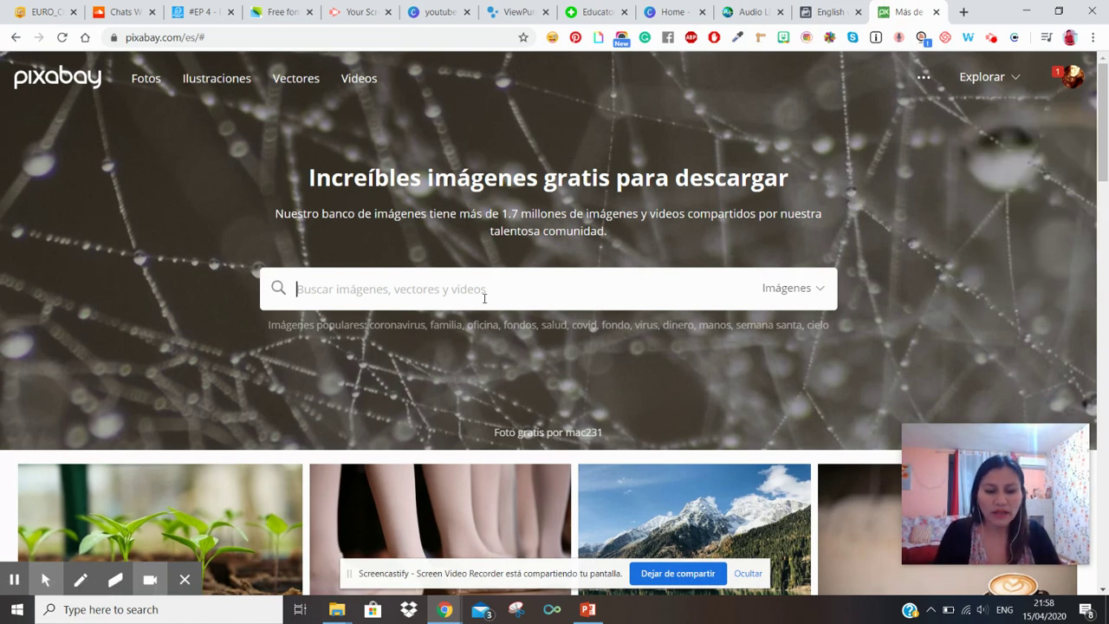
pyautogui.write('mobile phon')
# Step: Search for mobile phones and open the photo of a finger touching a gold smartphone beside an apple
pyautogui.press('Return')
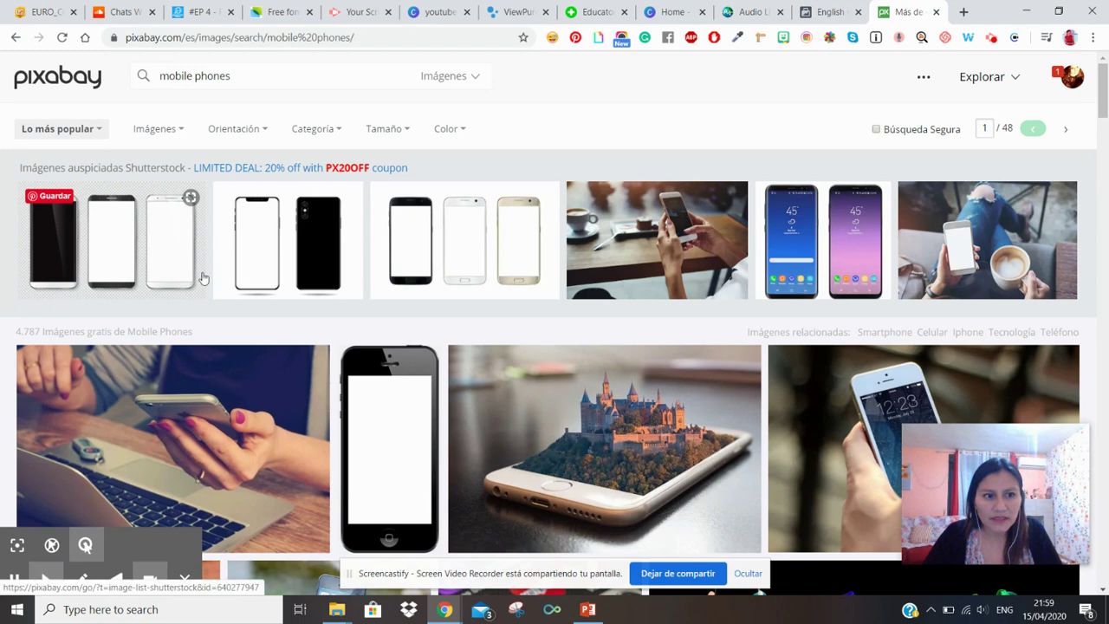
pyautogui.moveTo(987, 240)
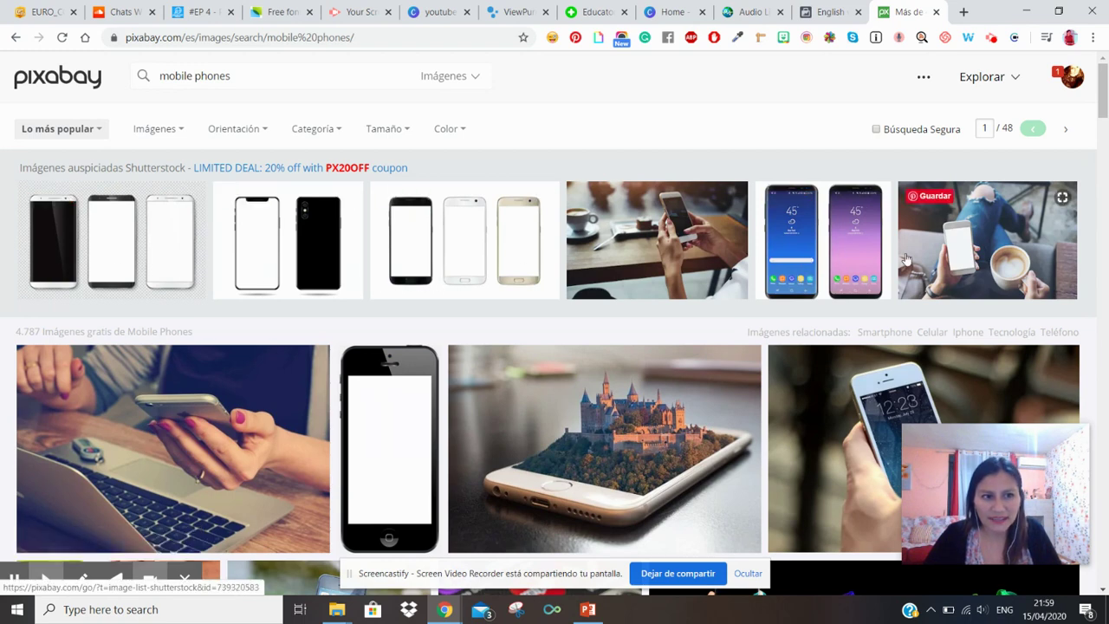
pyautogui.scroll(-3, 905, 259)
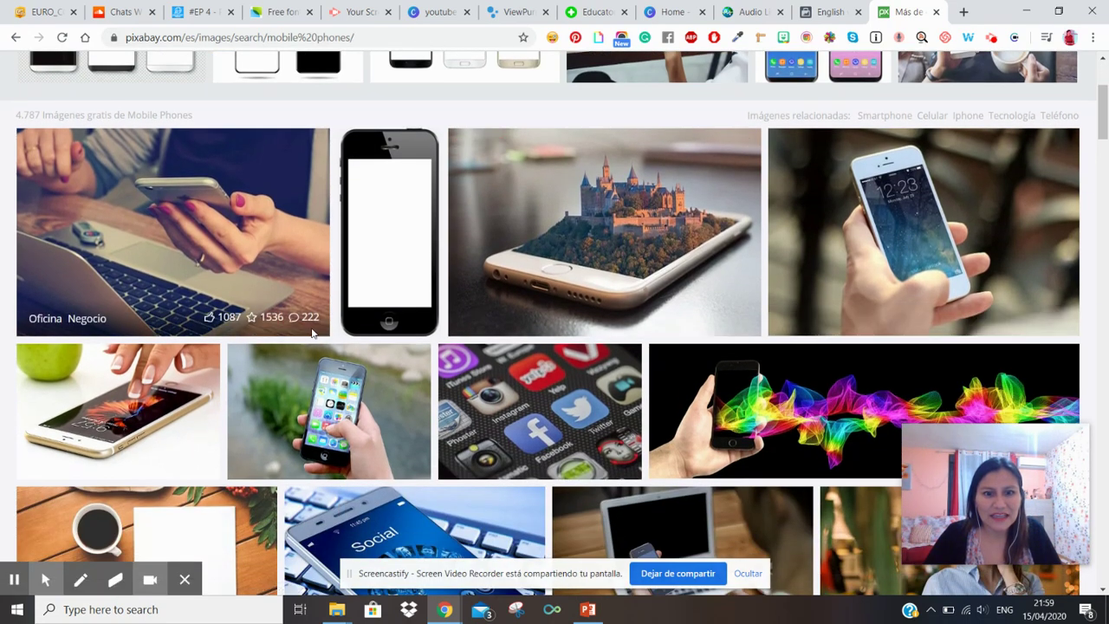
pyautogui.moveTo(184, 257)
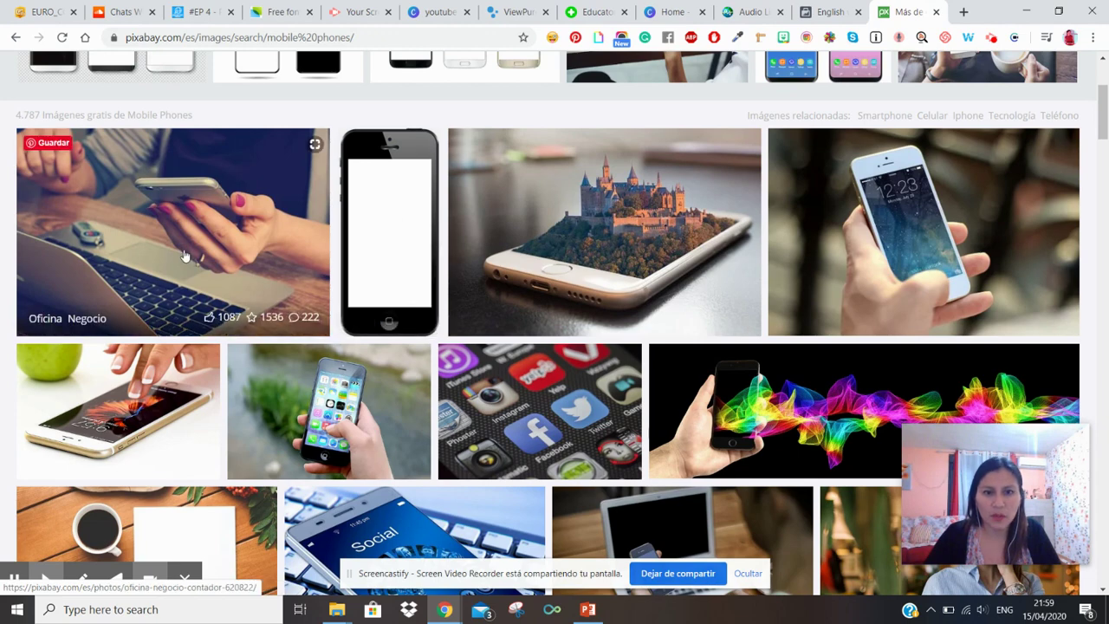
pyautogui.scroll(-2, 184, 256)
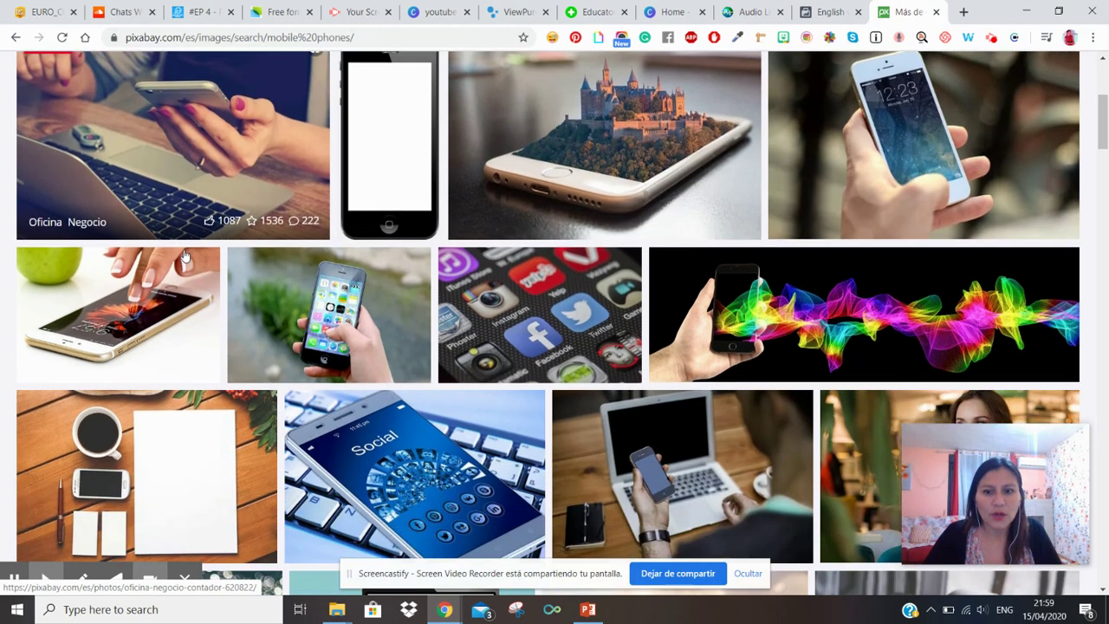
pyautogui.scroll(-1, 633, 255)
pyautogui.scroll(-2, 633, 255)
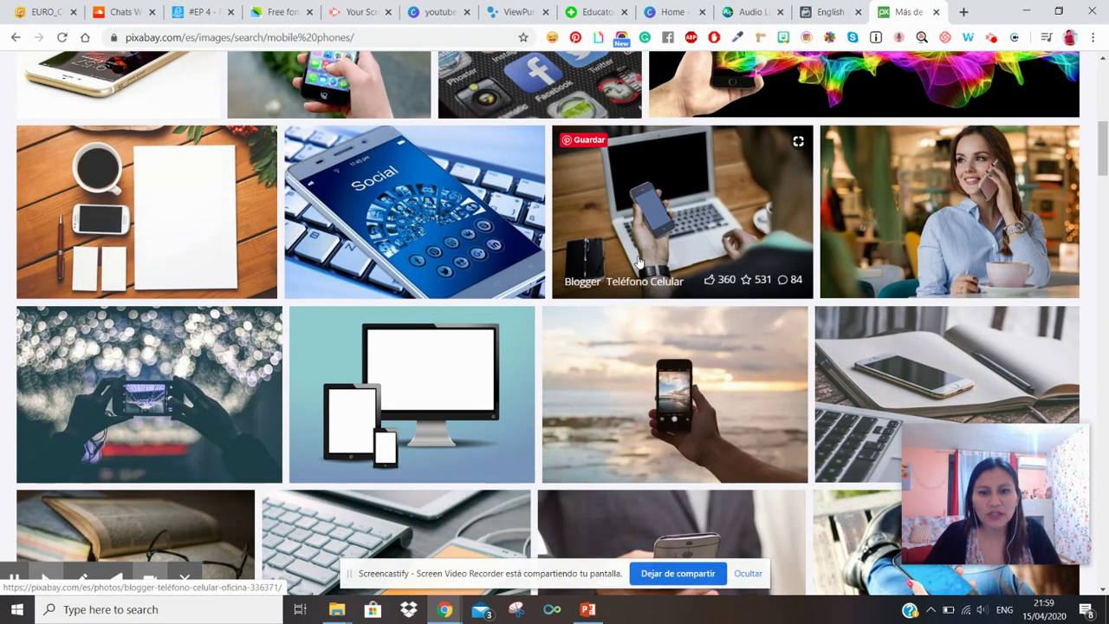
pyautogui.scroll(3, 637, 262)
pyautogui.scroll(1, 637, 262)
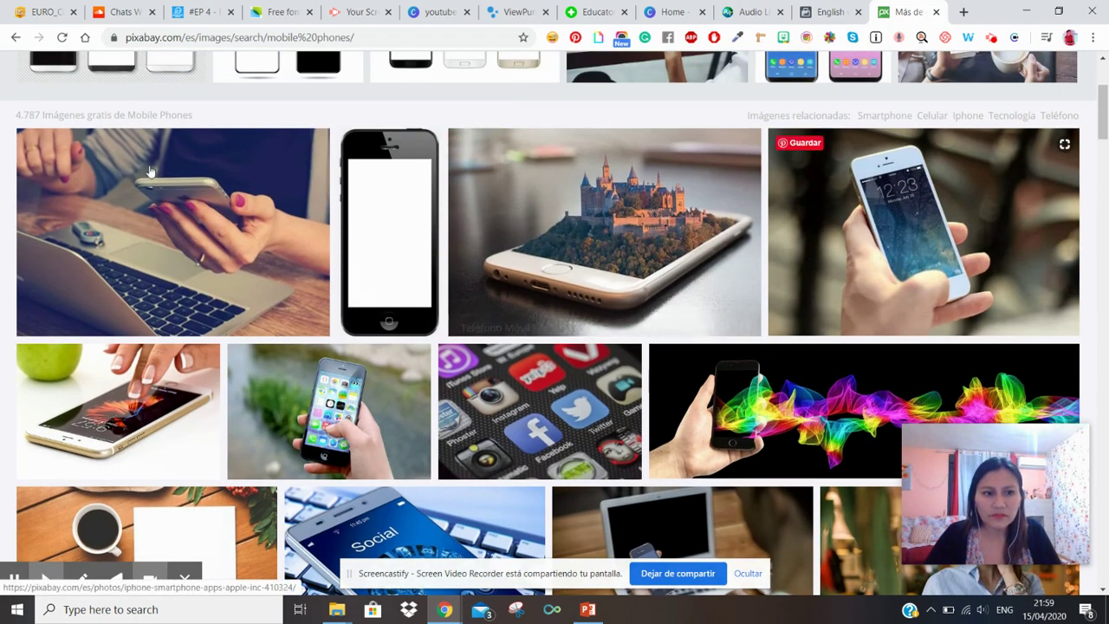
pyautogui.click(177, 409)
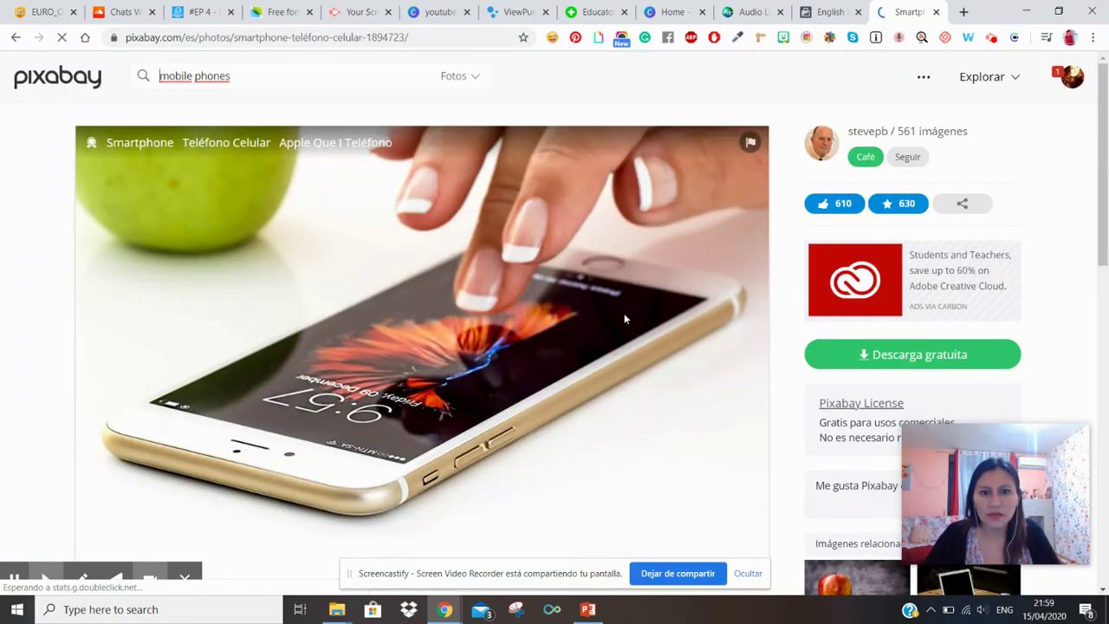
# Step: Download the smartphone photo at 1280×853 and go back to the search results
pyautogui.scroll(-1, 966, 288)
pyautogui.click(957, 291)
pyautogui.scroll(-1, 956, 292)
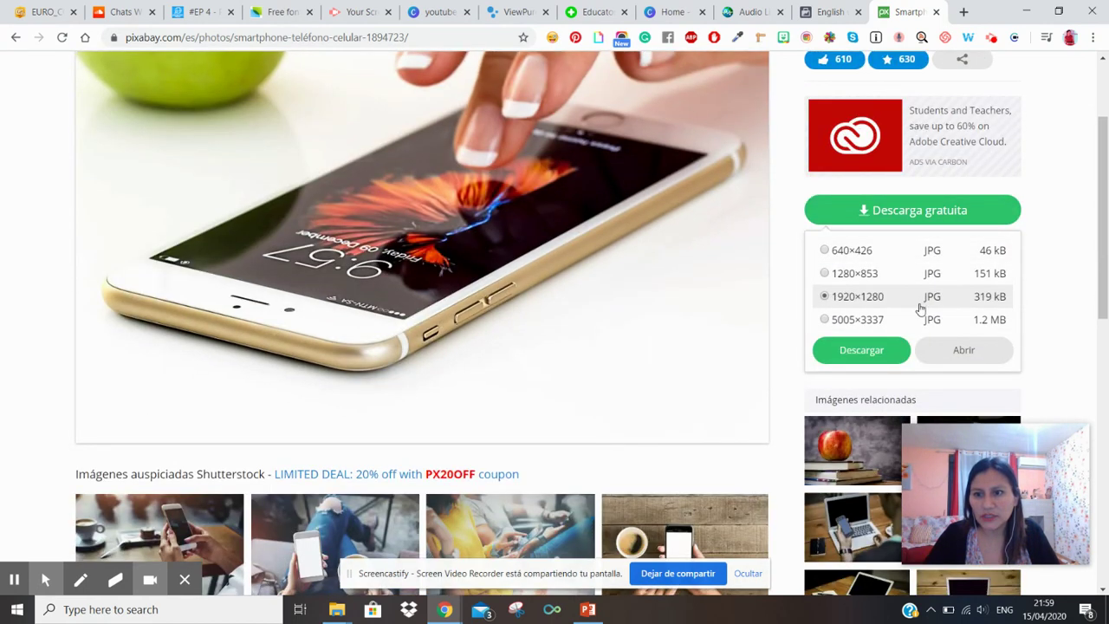
pyautogui.click(909, 272)
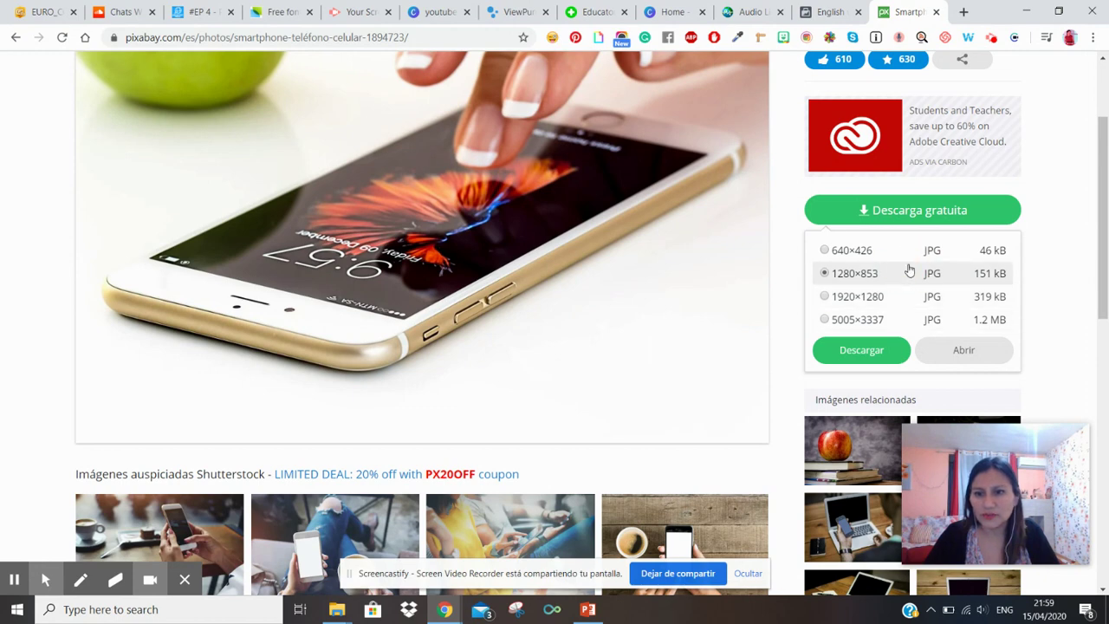
pyautogui.click(861, 350)
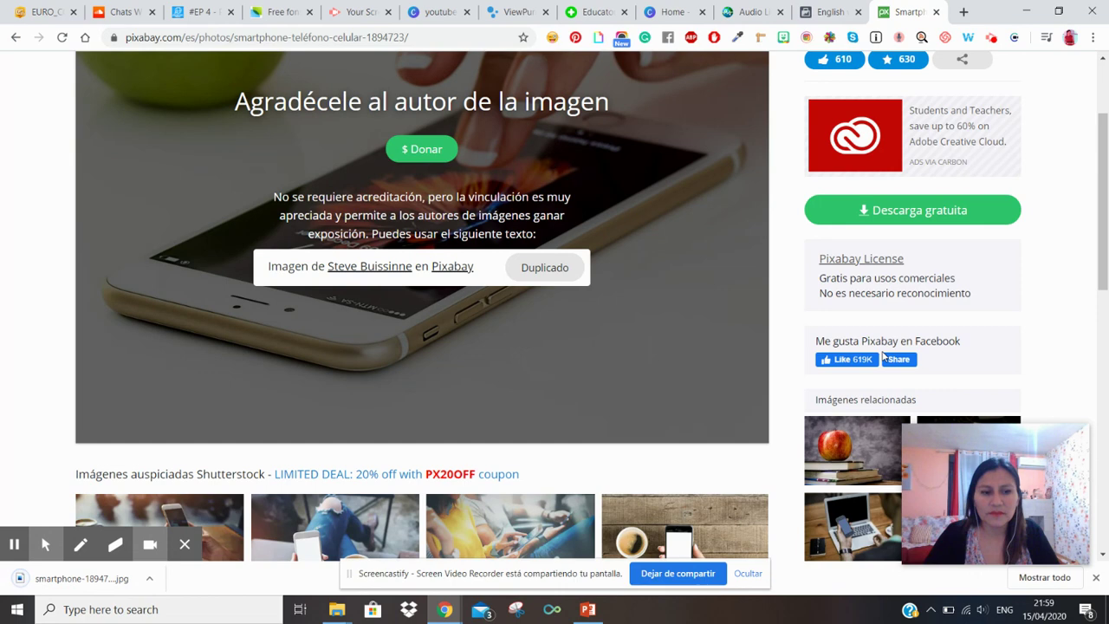
pyautogui.scroll(3, 875, 260)
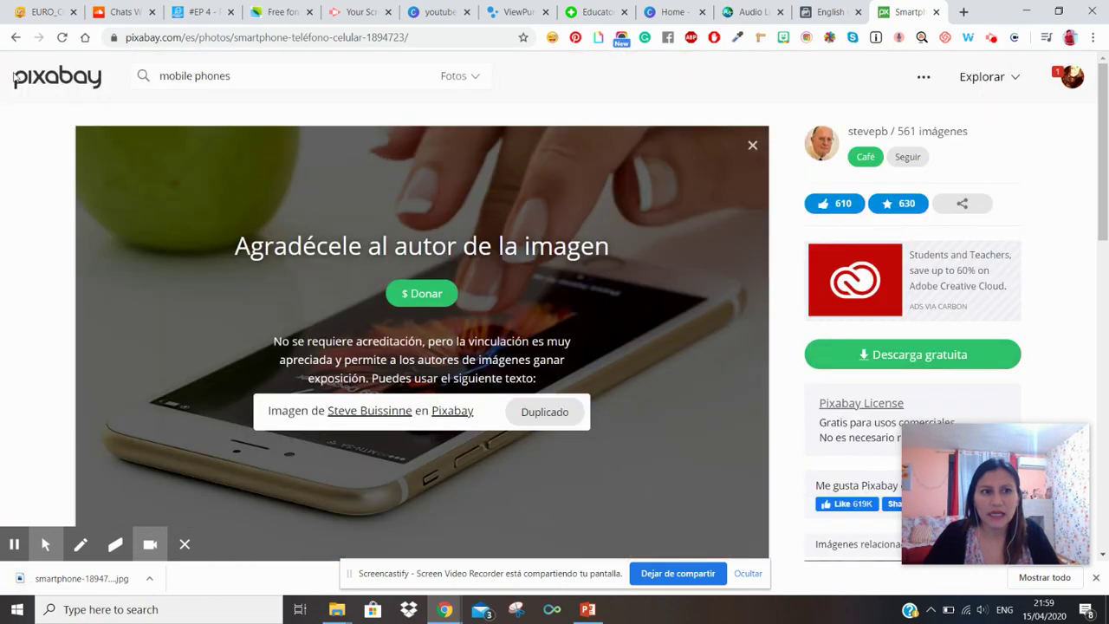
pyautogui.click(15, 39)
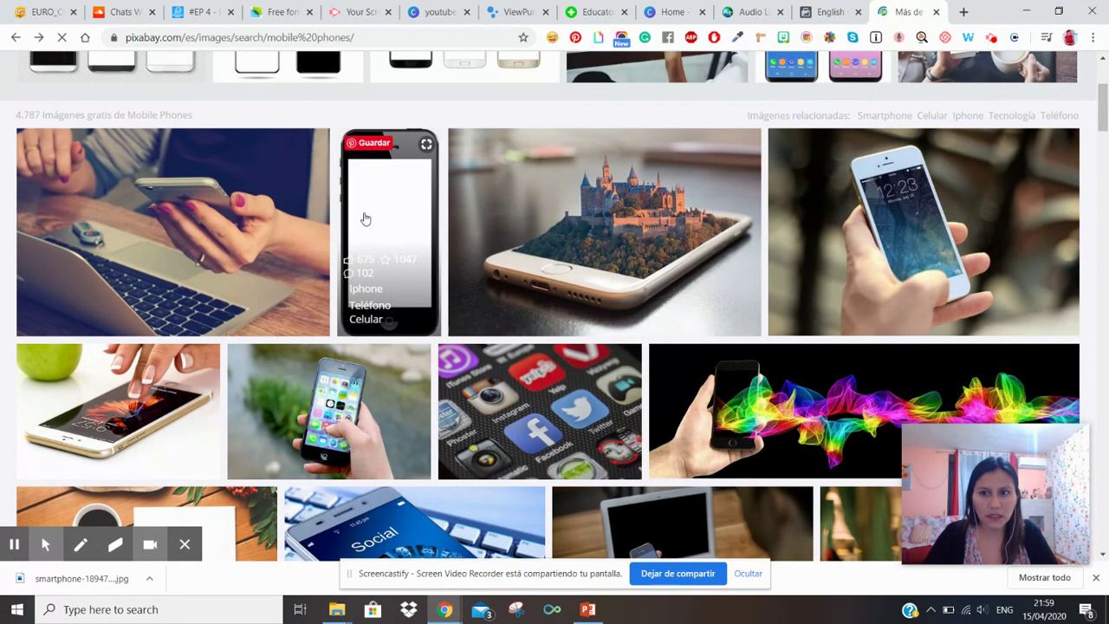
# Step: Filter the mobile phones search to vectors and open the Nokia phone image
pyautogui.scroll(3, 403, 250)
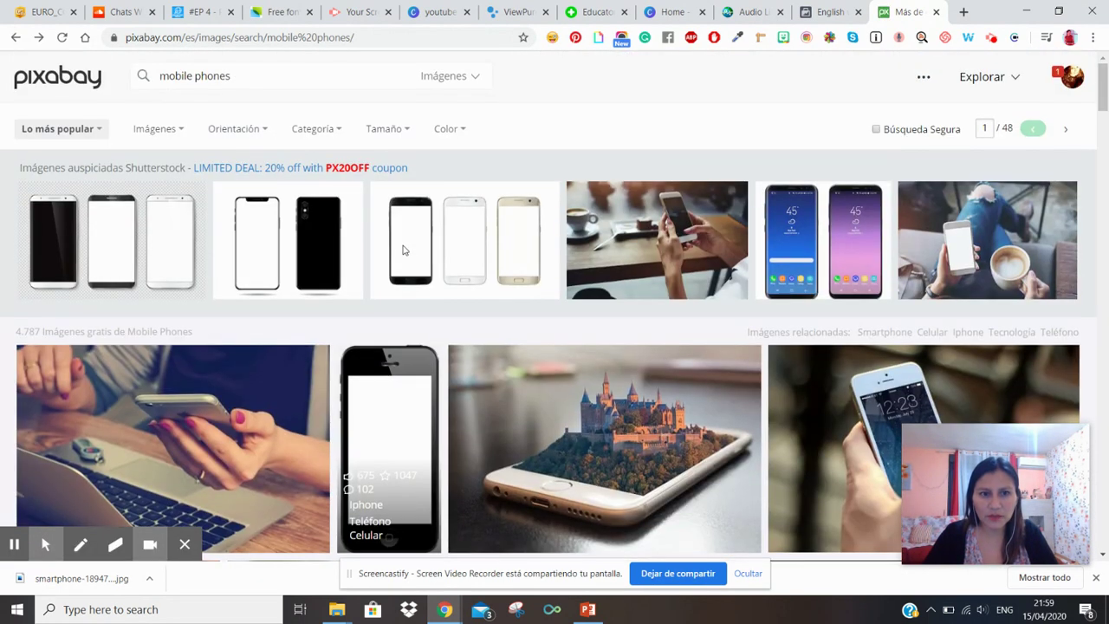
pyautogui.click(463, 82)
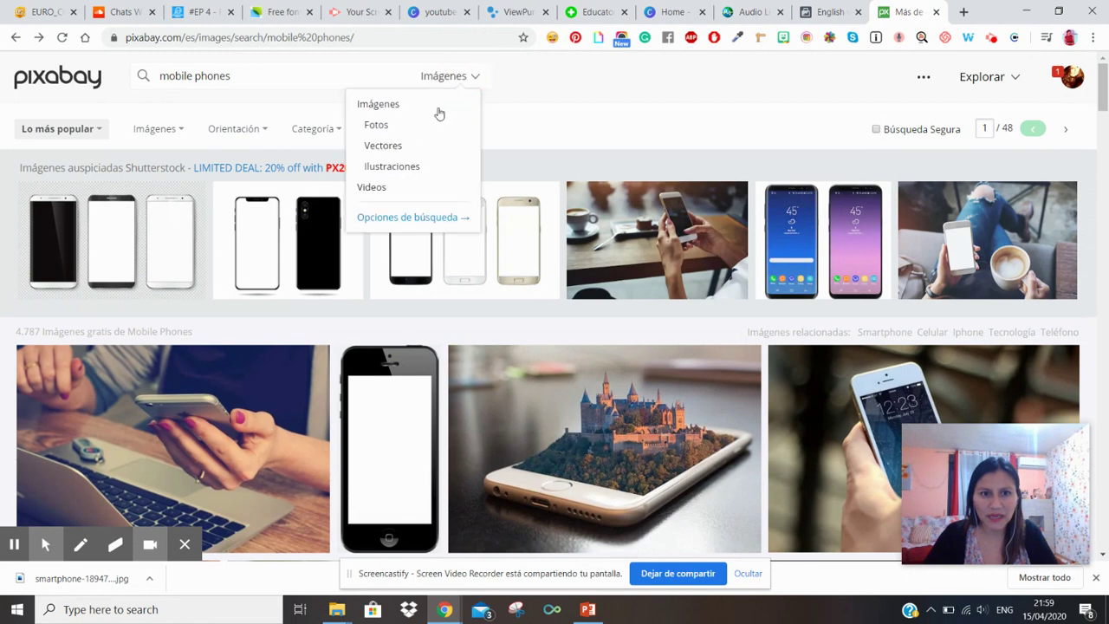
pyautogui.click(398, 148)
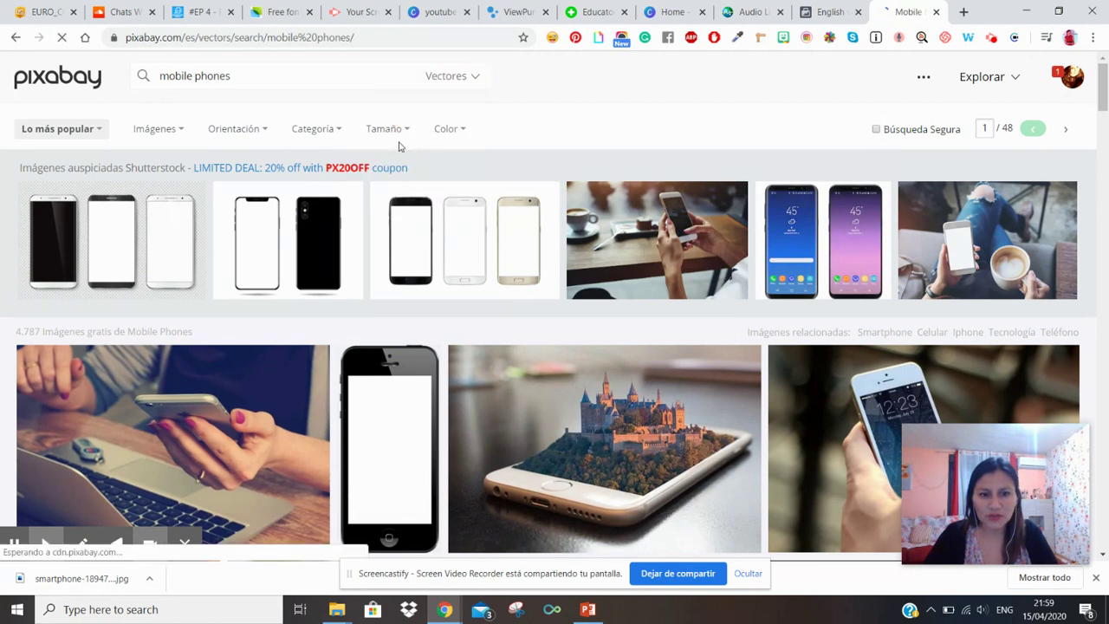
pyautogui.scroll(-2, 495, 208)
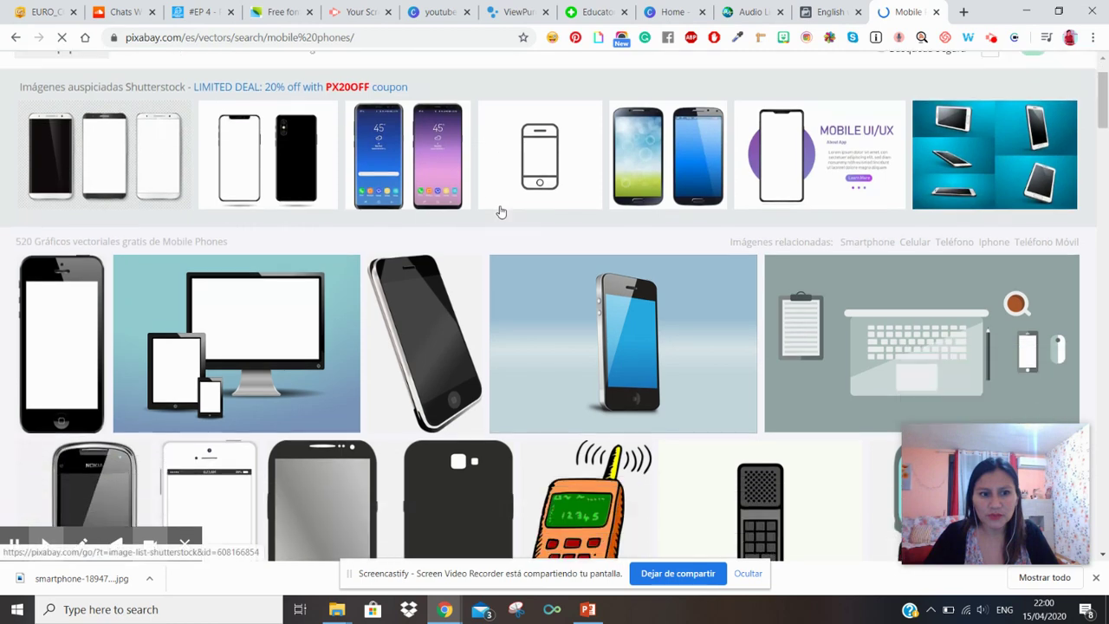
pyautogui.scroll(-1, 479, 223)
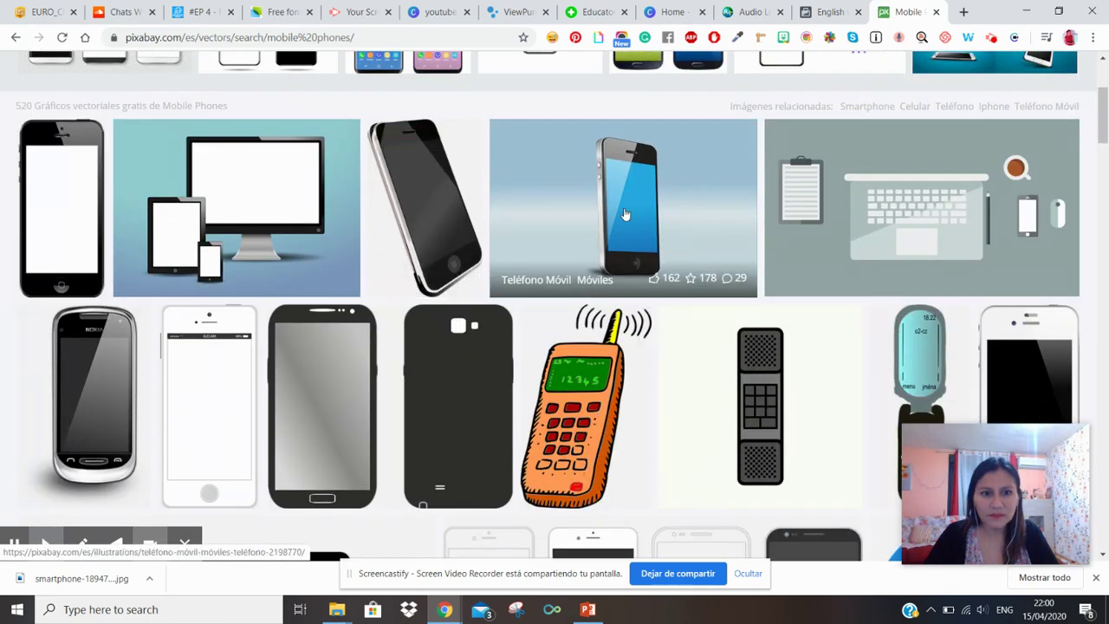
pyautogui.click(91, 410)
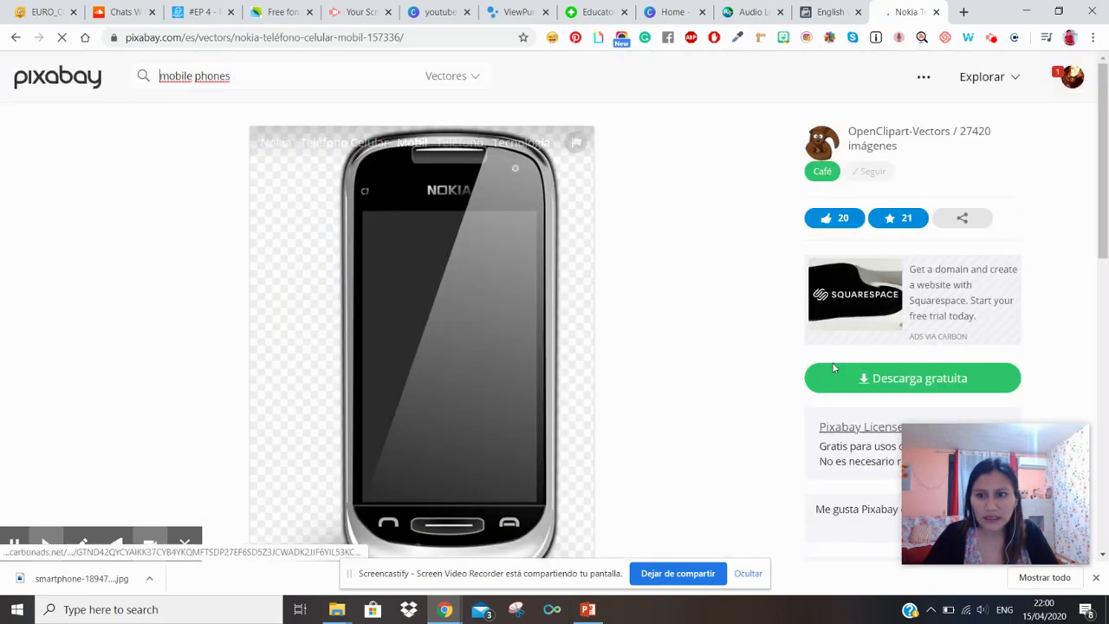
# Step: Download the Nokia image at 846×1280 and return to PowerPoint
pyautogui.scroll(-2, 389, 322)
pyautogui.click(922, 245)
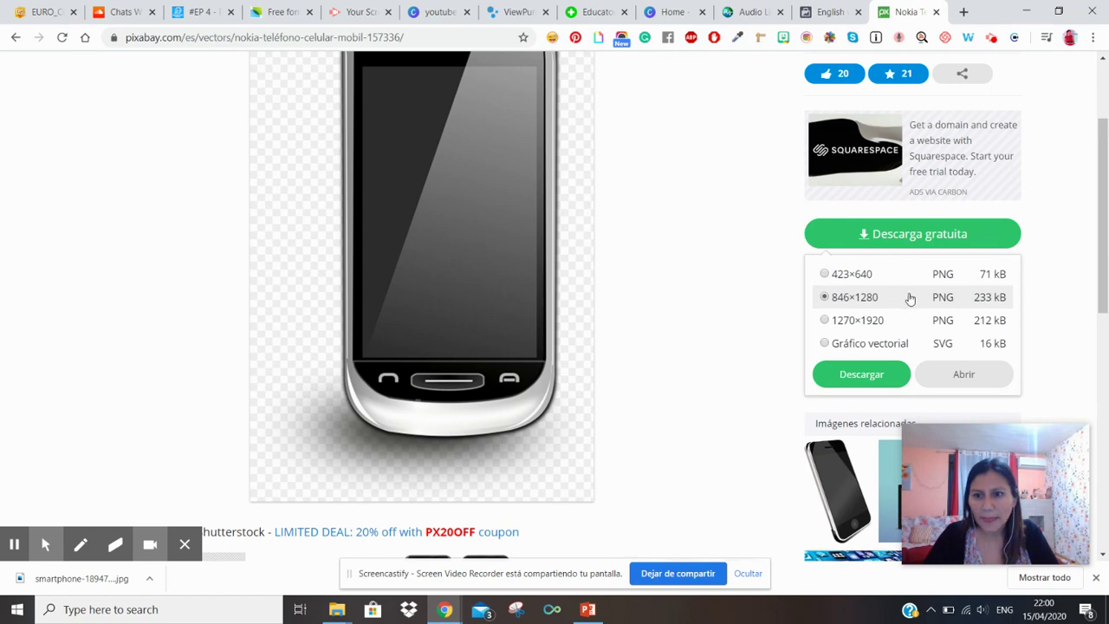
pyautogui.click(869, 376)
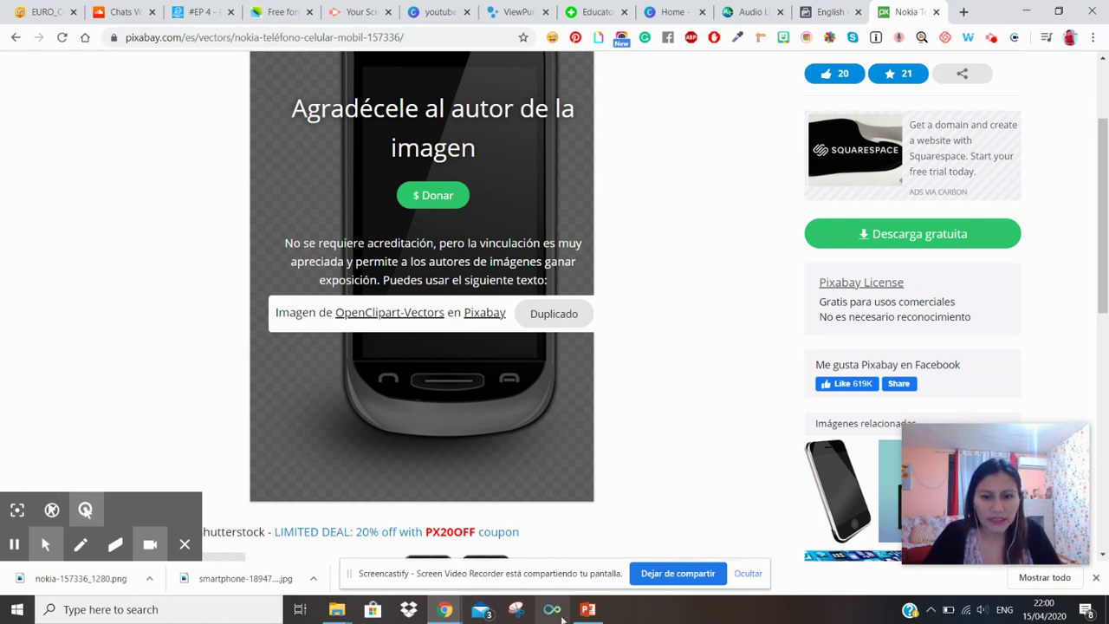
pyautogui.click(589, 611)
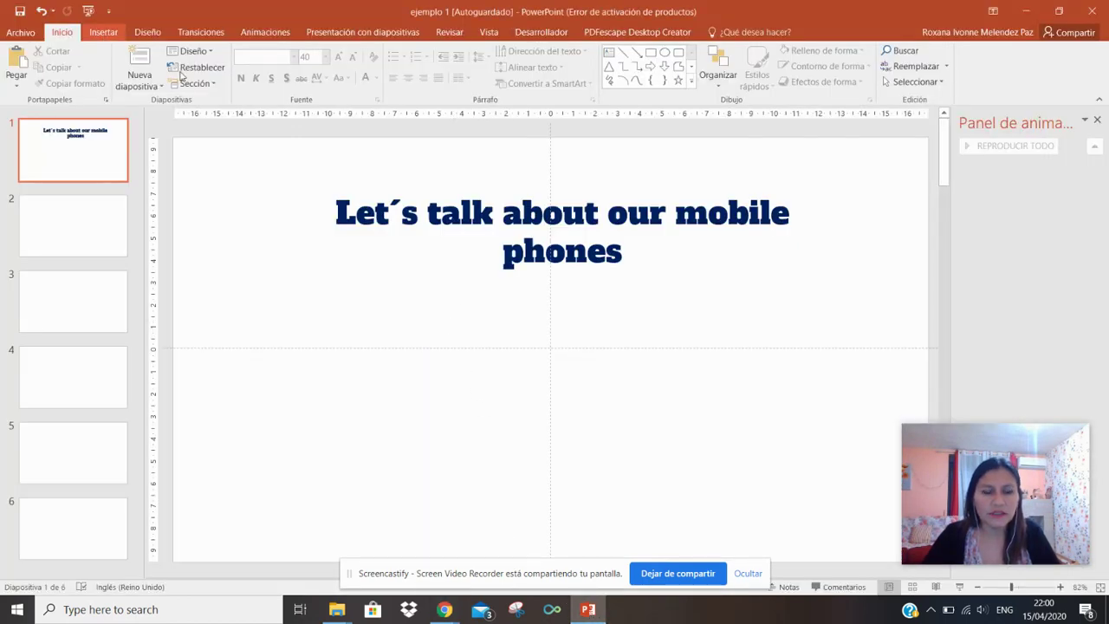
# Step: Insert smartphone-1894723_1280 from Downloads onto slide 1 and enlarge it below the title
pyautogui.click(101, 33)
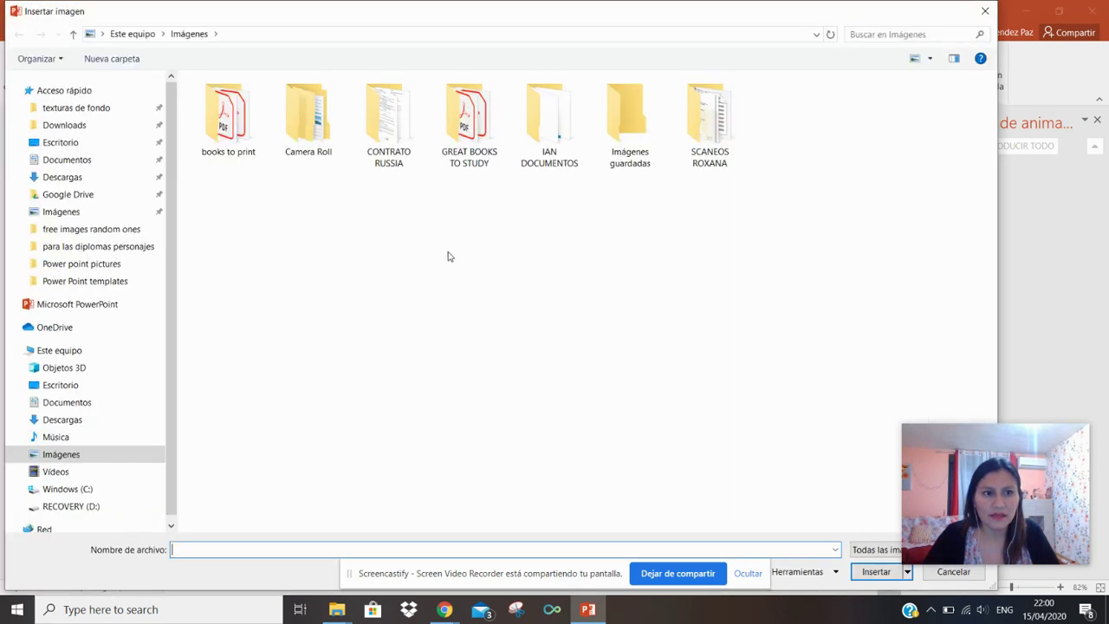
pyautogui.click(83, 182)
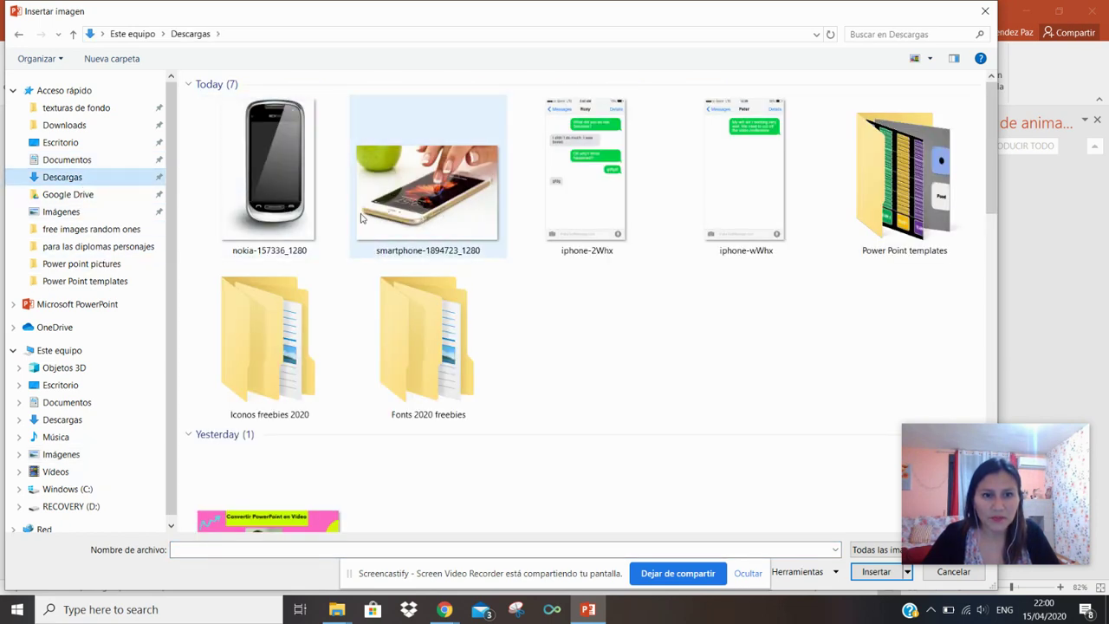
pyautogui.doubleClick(431, 216)
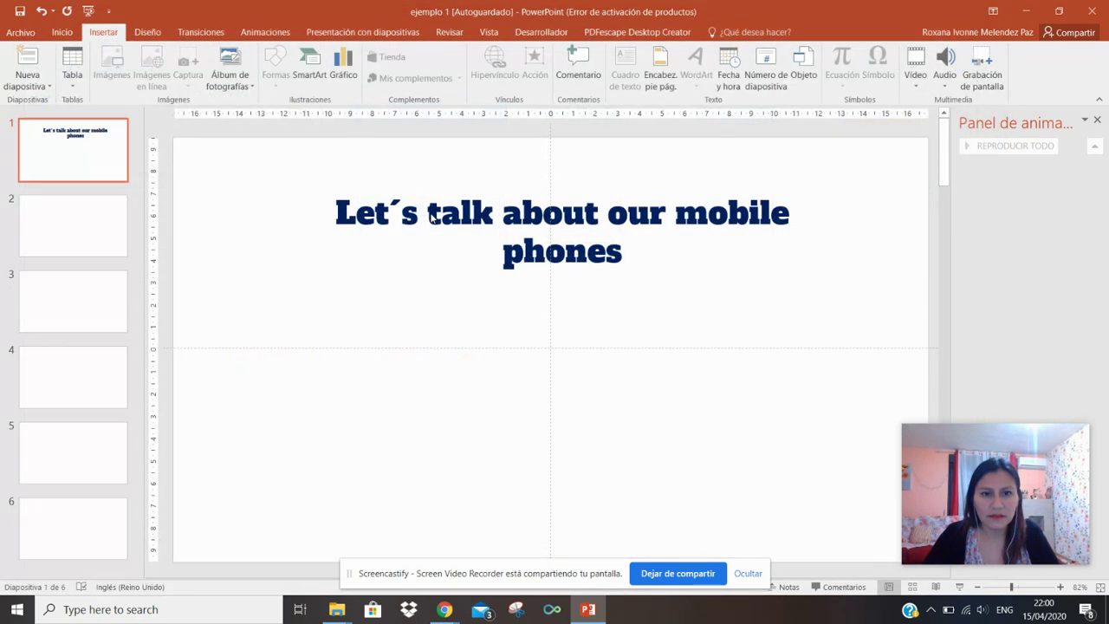
pyautogui.moveTo(549, 334); pyautogui.dragTo(539, 385)
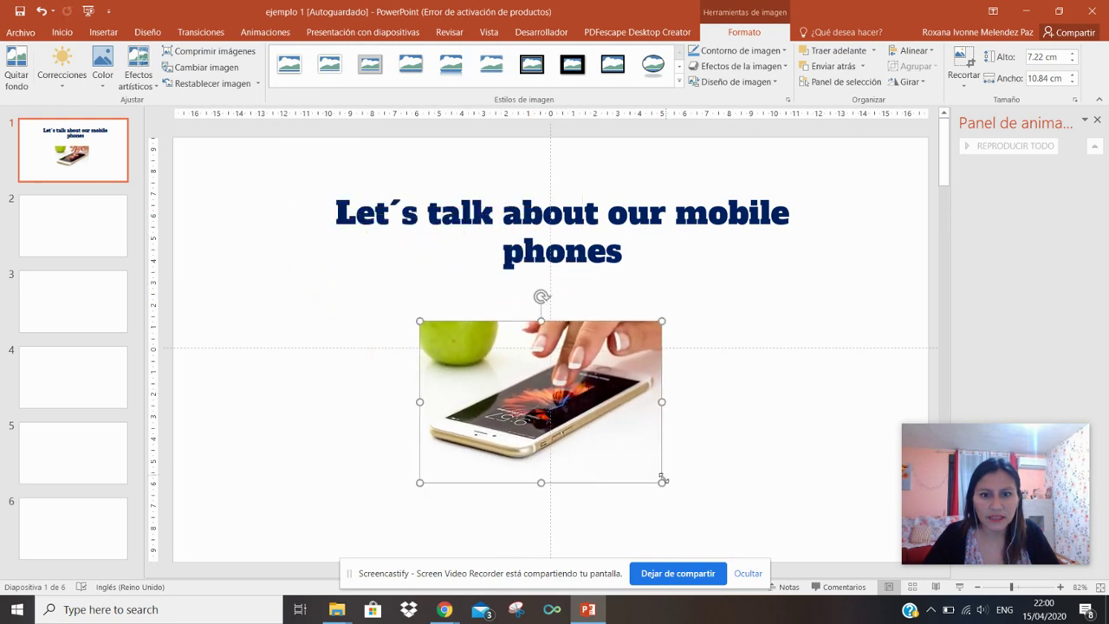
pyautogui.moveTo(661, 483); pyautogui.dragTo(805, 577)
pyautogui.moveTo(703, 456)
pyautogui.mouseDown()
pyautogui.moveTo(632, 355)
pyautogui.moveTo(638, 406)
pyautogui.mouseUp()
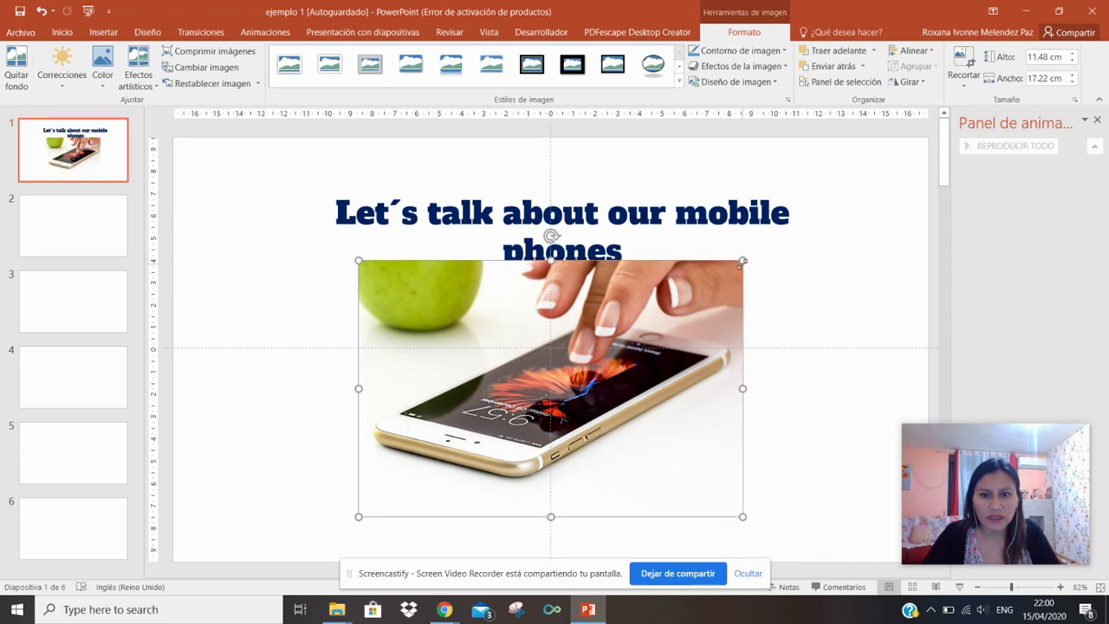
pyautogui.moveTo(744, 260); pyautogui.dragTo(842, 193)
pyautogui.moveTo(804, 262); pyautogui.dragTo(777, 247)
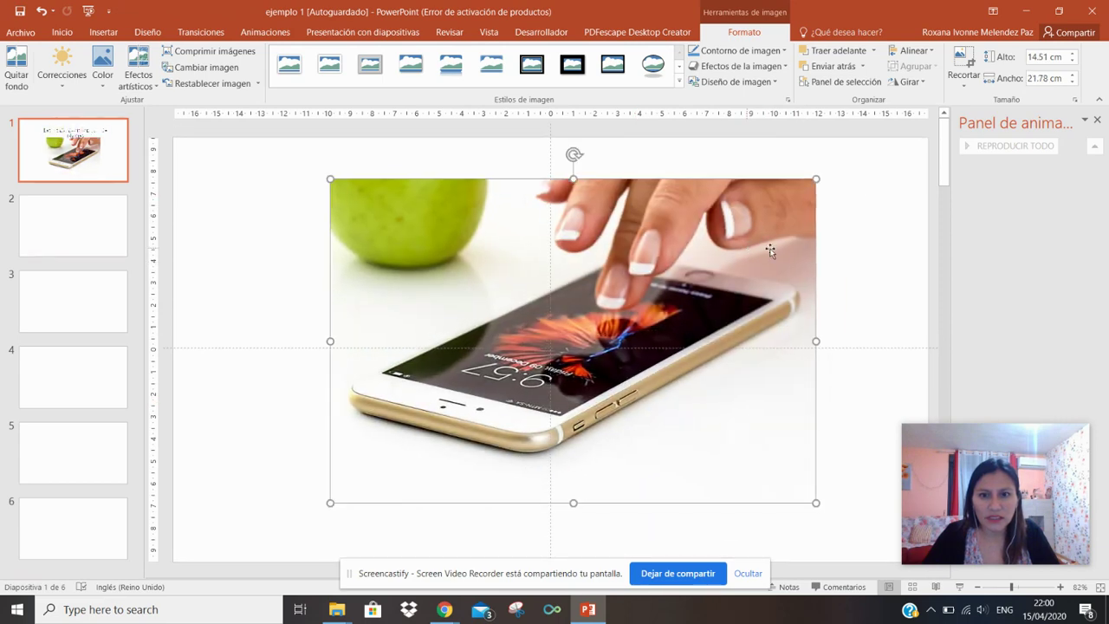
# Step: Send the photo to the back, shrink it to 10.4 cm tall, and place it bottom-right
pyautogui.rightClick(777, 247)
pyautogui.moveTo(828, 383)
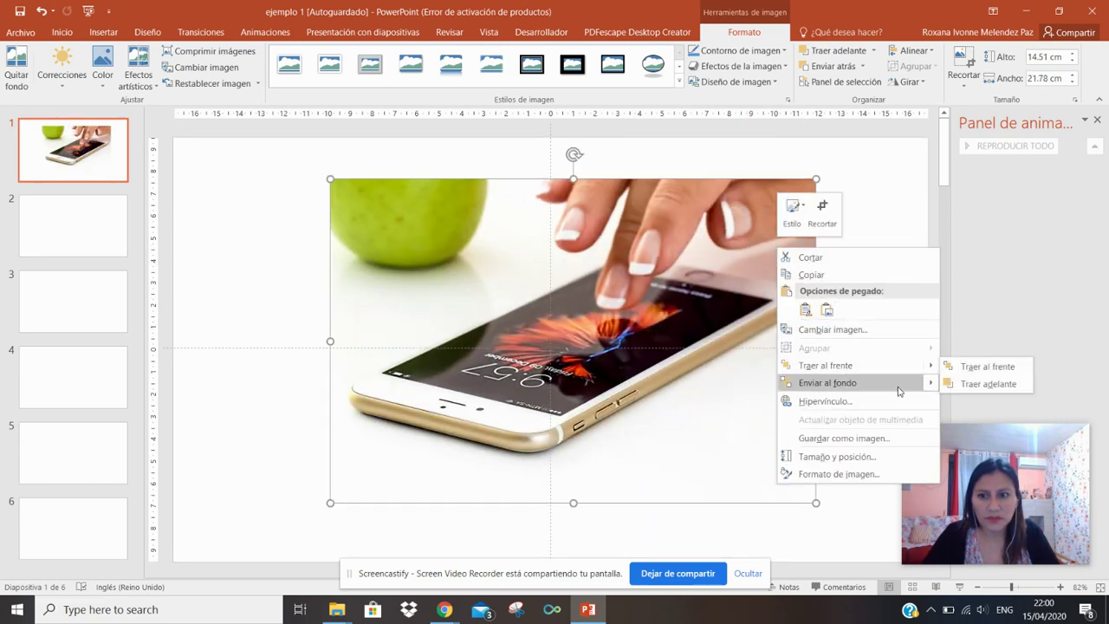
pyautogui.click(980, 382)
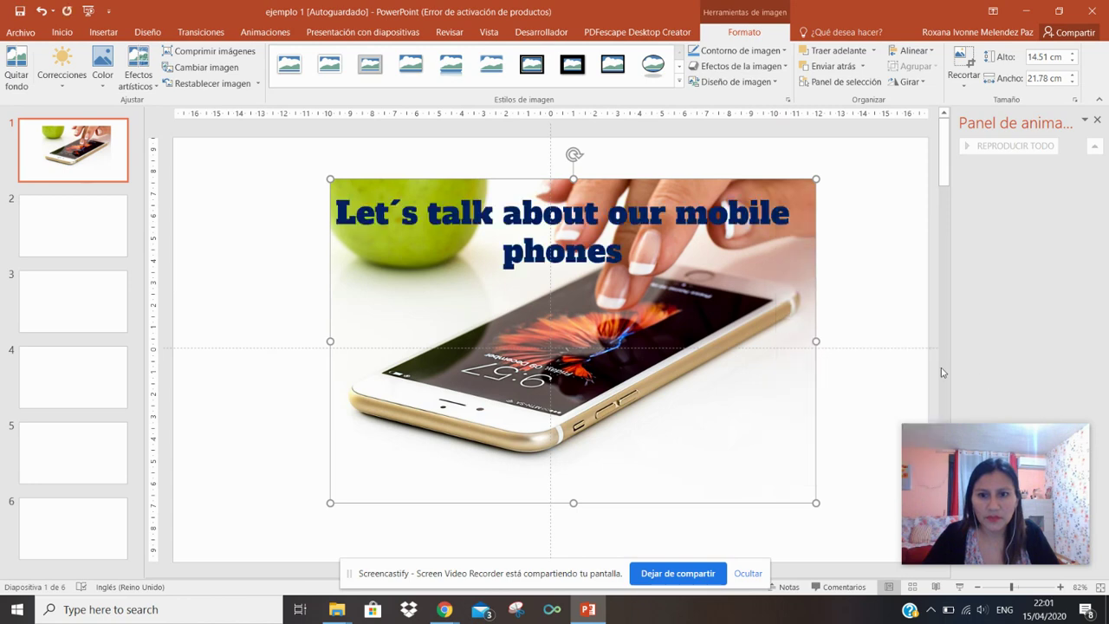
pyautogui.moveTo(782, 350); pyautogui.dragTo(769, 403)
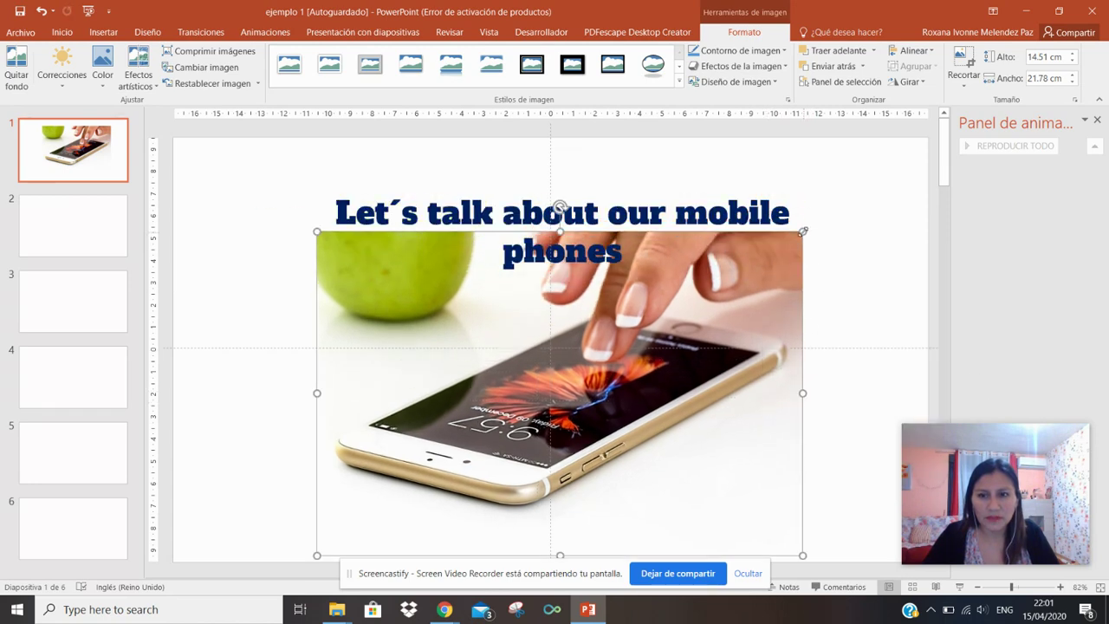
pyautogui.moveTo(804, 232); pyautogui.dragTo(664, 321)
pyautogui.moveTo(586, 411); pyautogui.dragTo(819, 394)
pyautogui.click(479, 383)
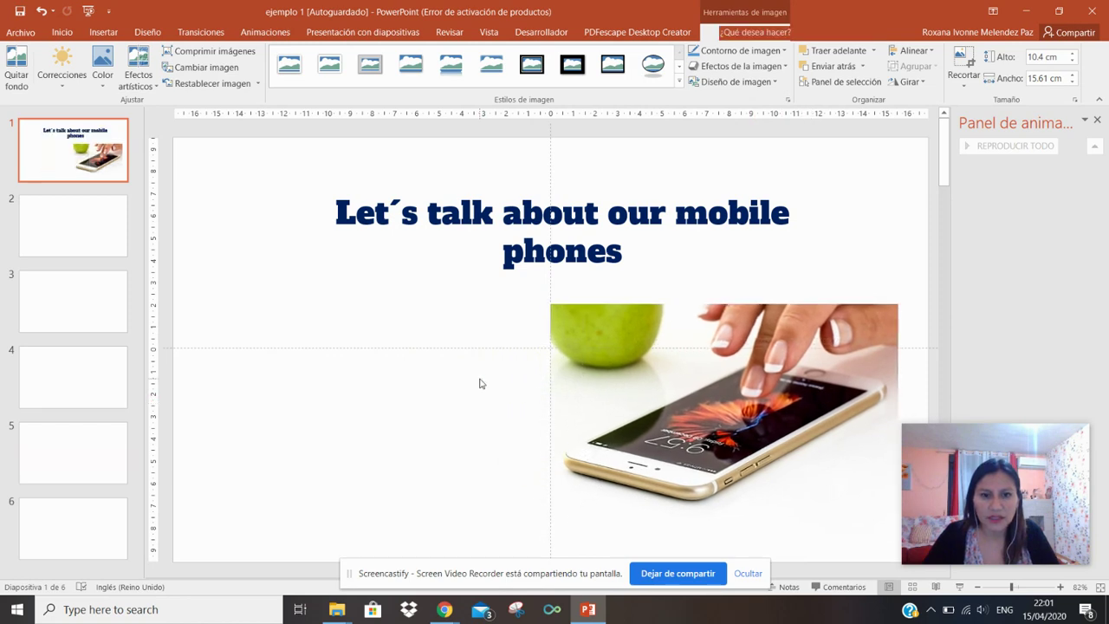
pyautogui.click(103, 32)
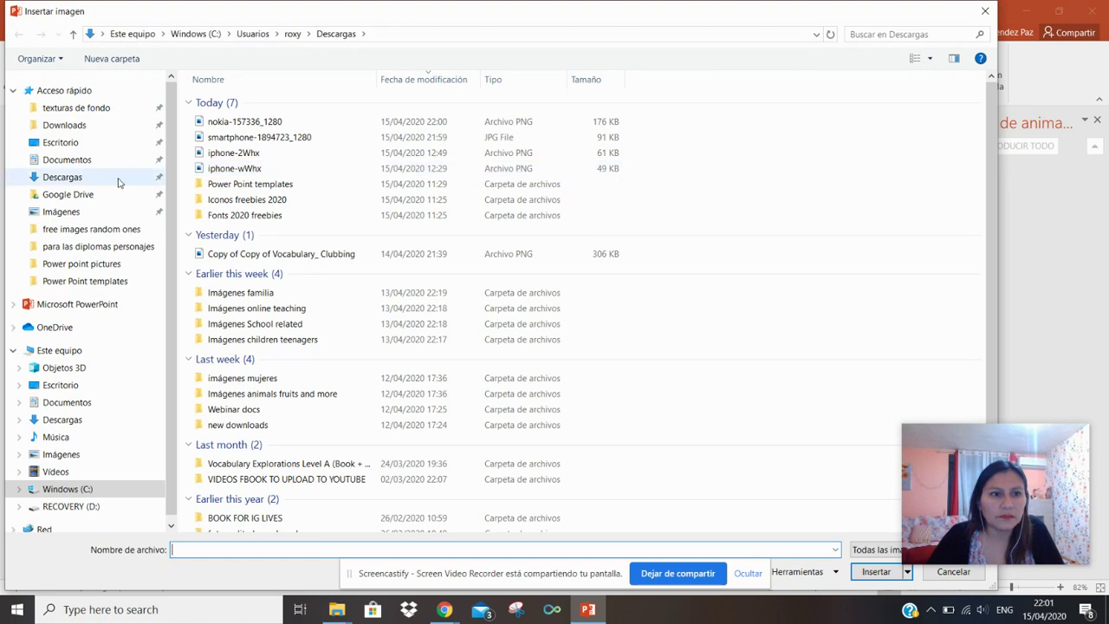
# Step: Insert the downloaded Nokia phone image onto slide 1 and shrink it
pyautogui.click(118, 178)
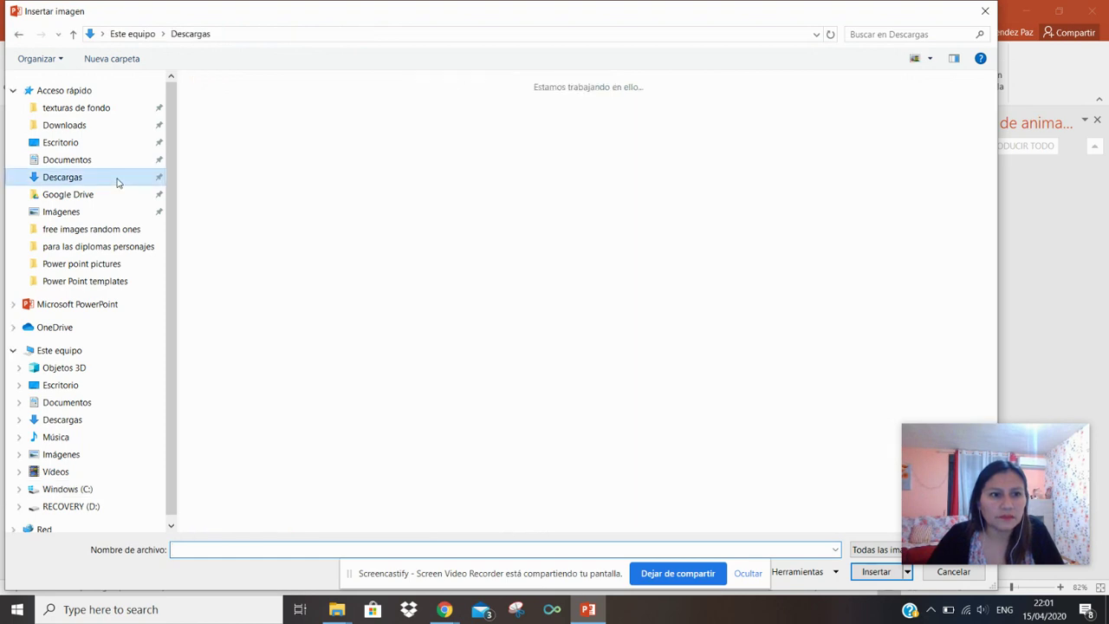
pyautogui.doubleClick(261, 187)
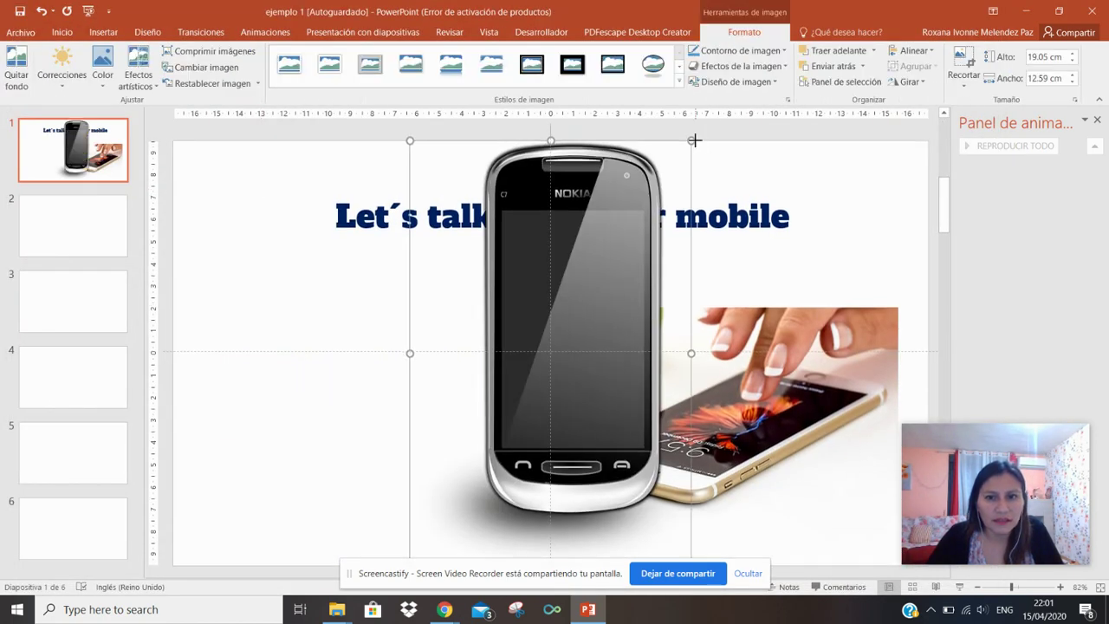
pyautogui.moveTo(694, 140); pyautogui.dragTo(587, 297)
pyautogui.moveTo(500, 395)
pyautogui.mouseDown()
pyautogui.moveTo(547, 403)
pyautogui.moveTo(259, 215)
pyautogui.moveTo(401, 401)
pyautogui.mouseUp()
# Step: Cut the apple photo, then centre the Nokia image below the title at 10.44 × 6.9 cm
pyautogui.click(753, 379)
pyautogui.rightClick(758, 378)
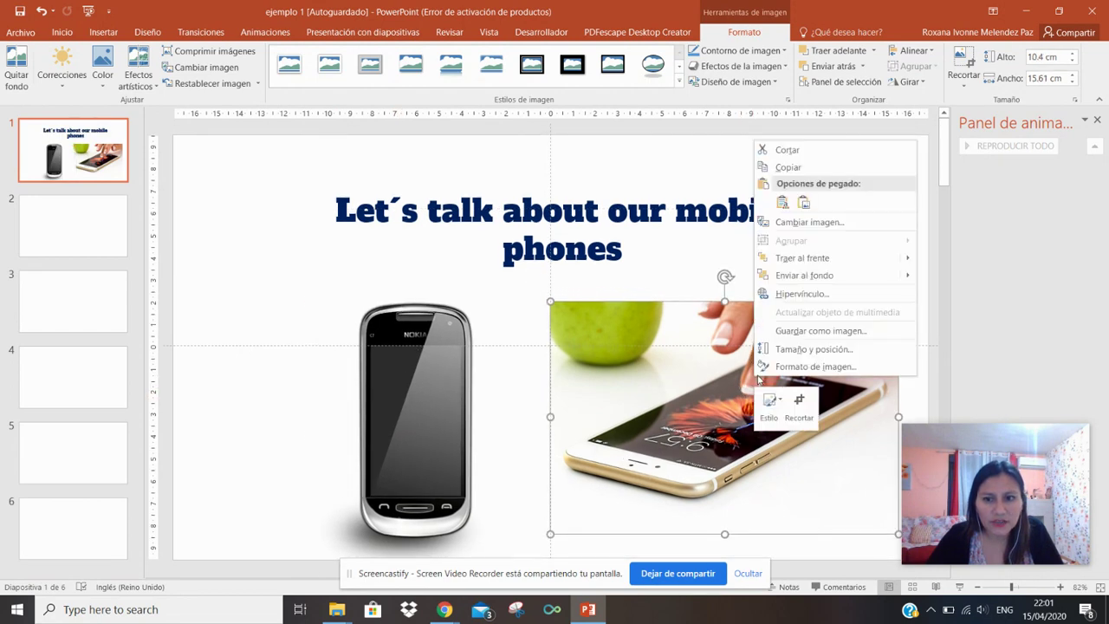
pyautogui.click(786, 151)
pyautogui.moveTo(458, 342)
pyautogui.mouseDown()
pyautogui.moveTo(600, 352)
pyautogui.moveTo(594, 345)
pyautogui.mouseUp()
pyautogui.moveTo(624, 304); pyautogui.dragTo(615, 335)
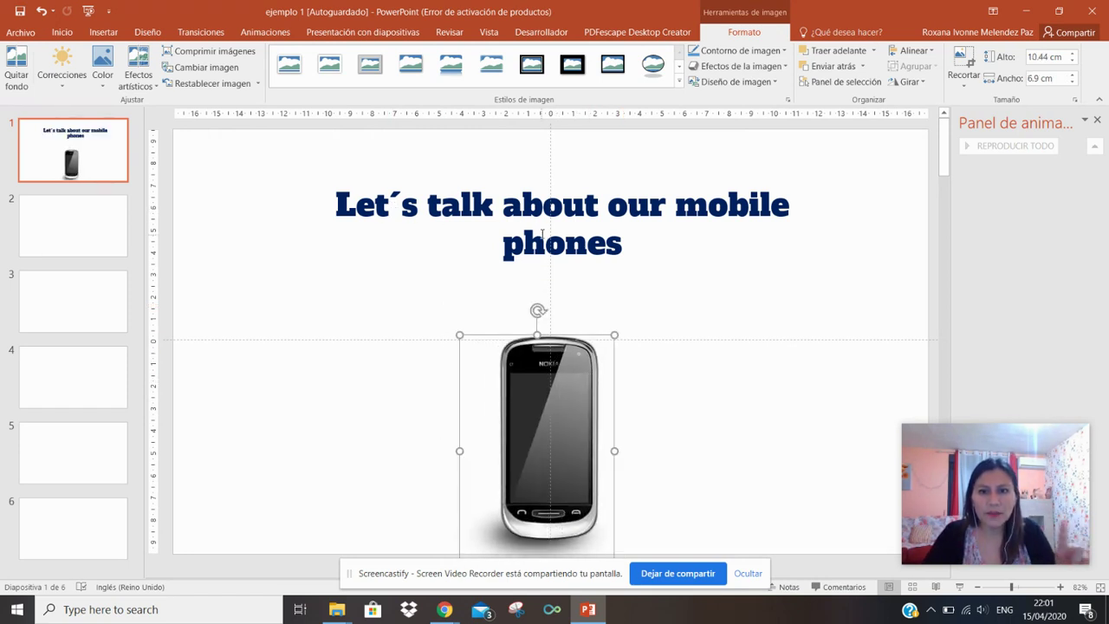
pyautogui.click(677, 432)
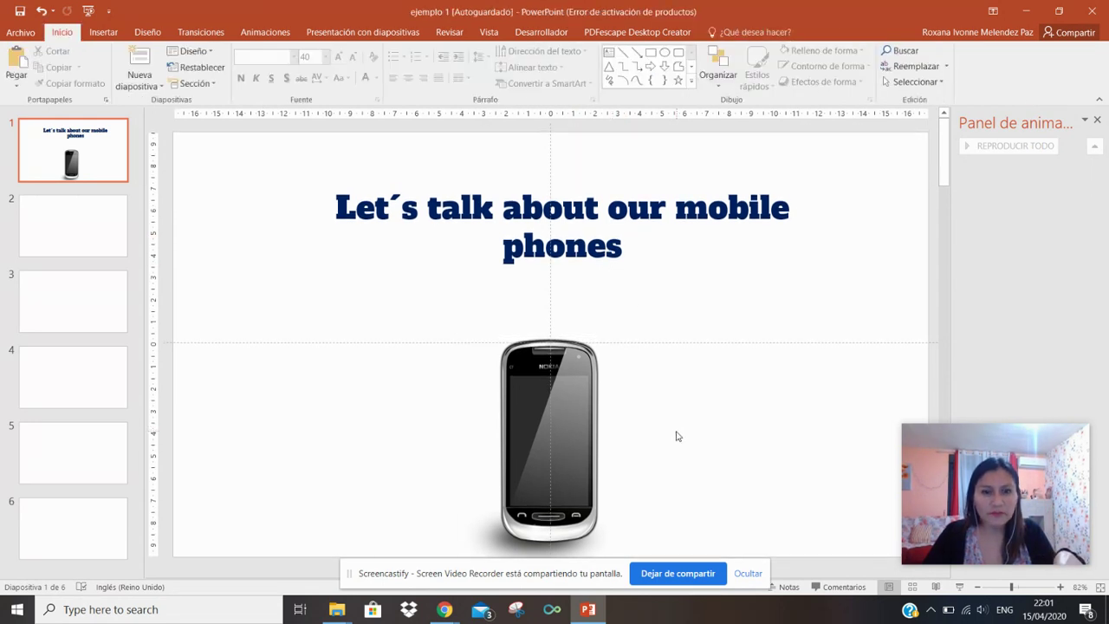
# Step: Add a trial text box "Why do you like your mobile phone?" on slide 2, then delete it
pyautogui.click(86, 232)
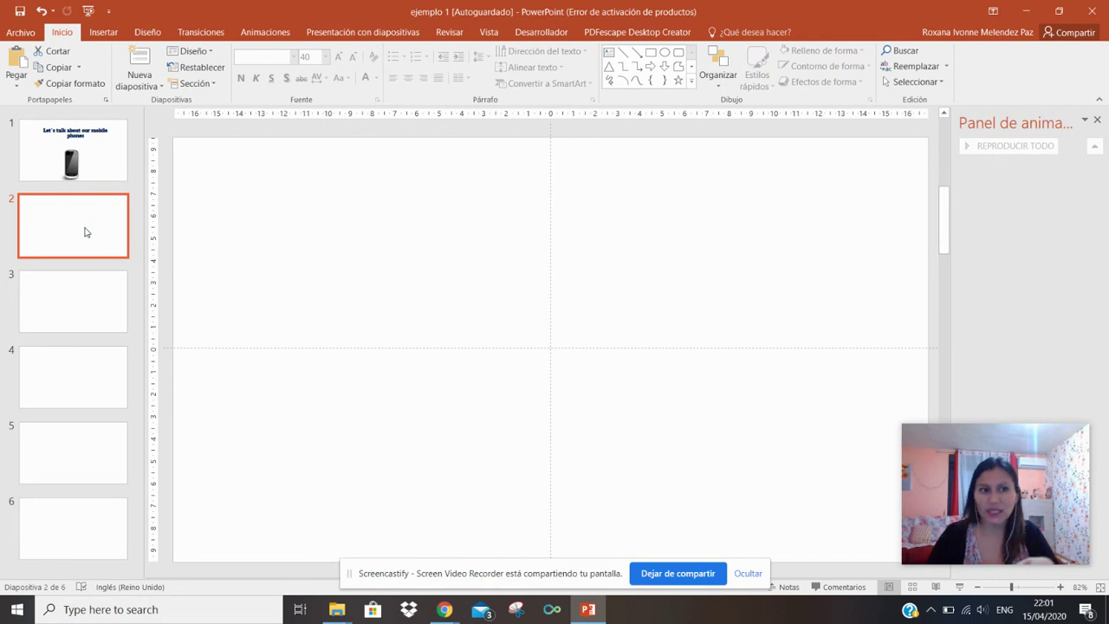
pyautogui.click(111, 33)
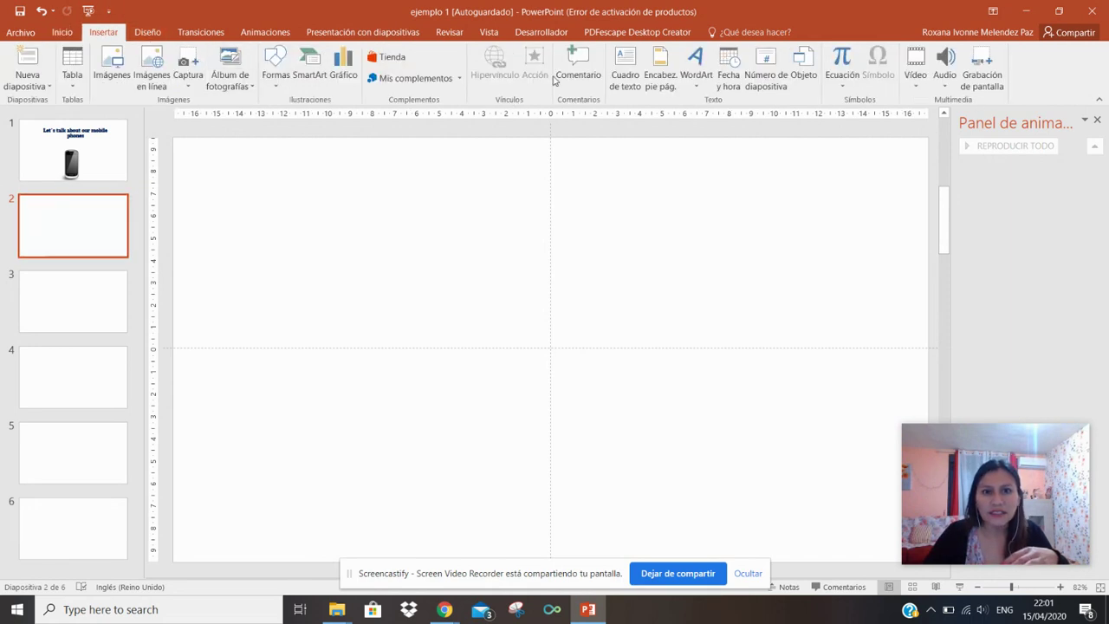
pyautogui.click(613, 73)
pyautogui.click(448, 199)
pyautogui.write('Why do you like your mobile phone?')
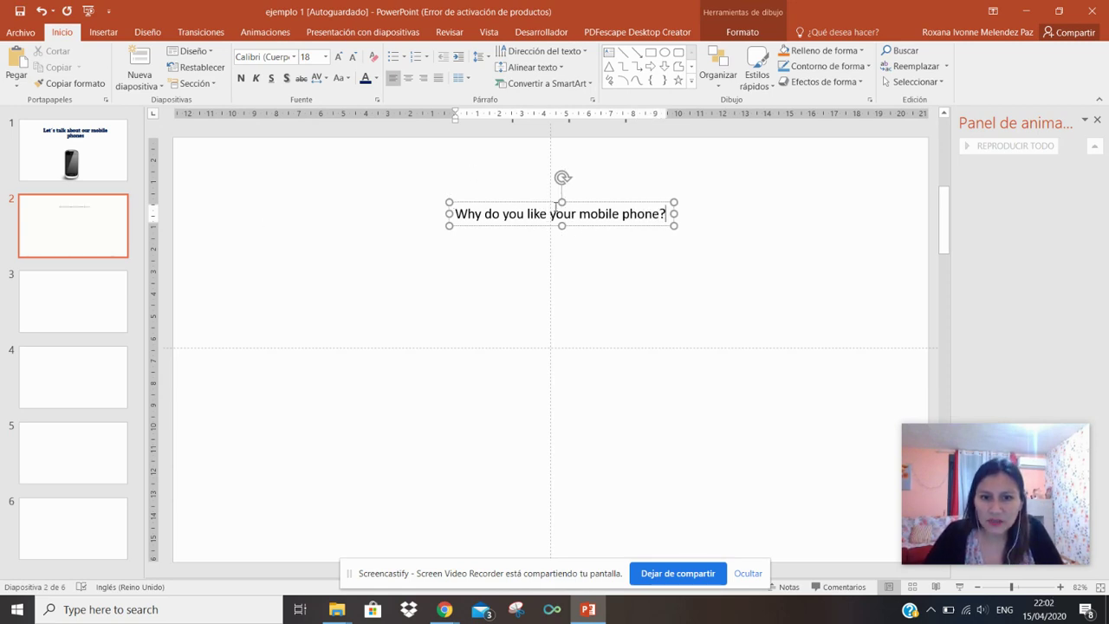
pyautogui.rightClick(561, 202)
pyautogui.click(680, 226)
pyautogui.press('pageup')
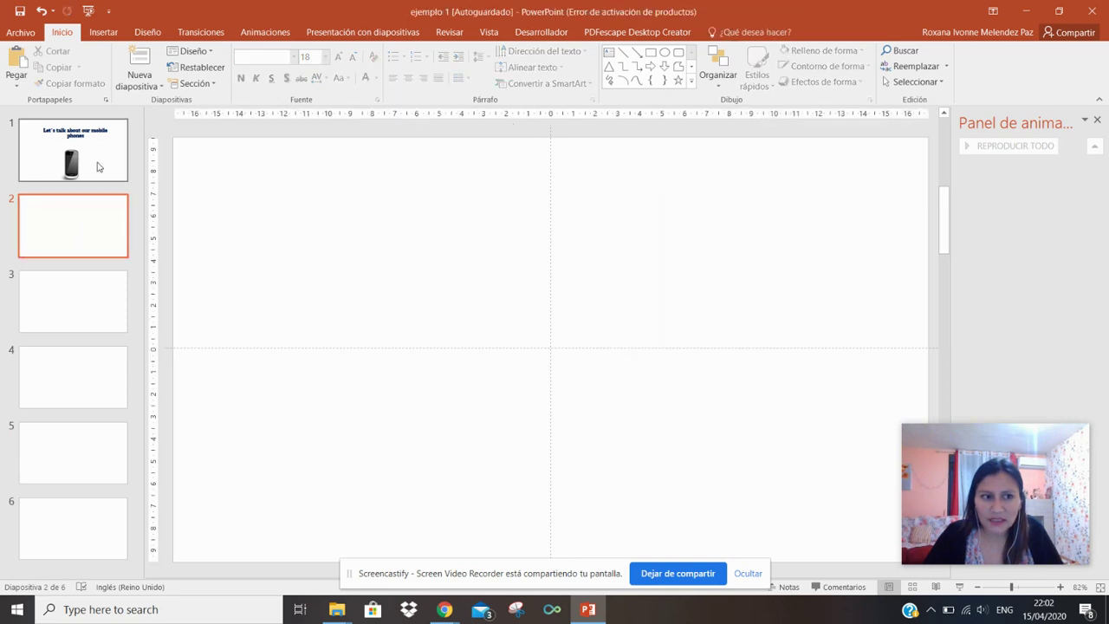
# Step: Copy the title box from slide 1 and paste it onto slide 2
pyautogui.click(623, 234)
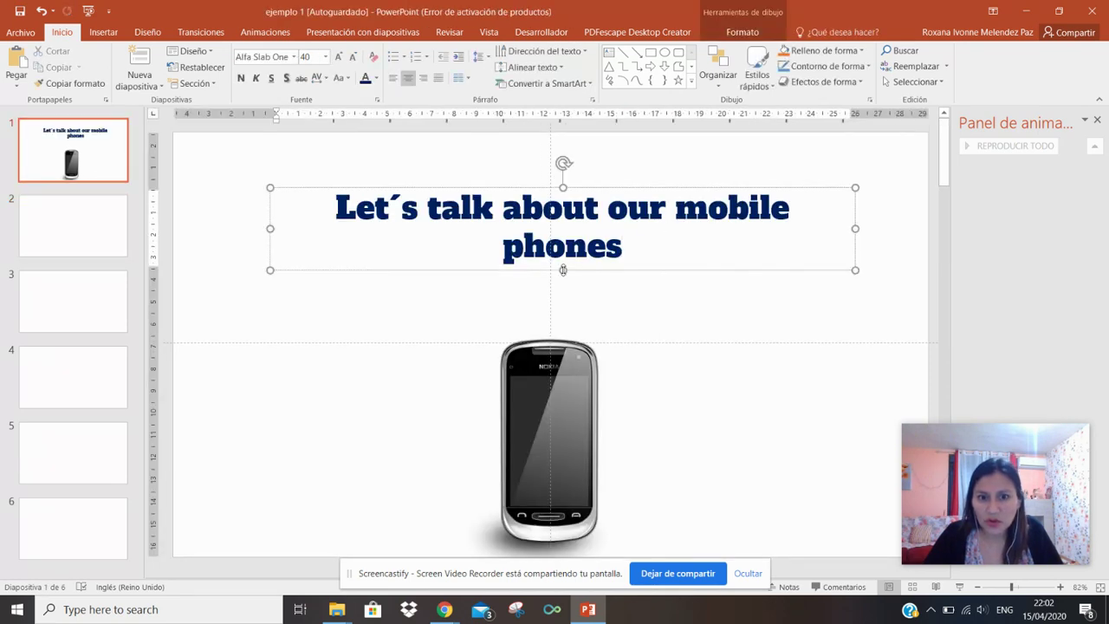
pyautogui.rightClick(563, 269)
pyautogui.click(604, 303)
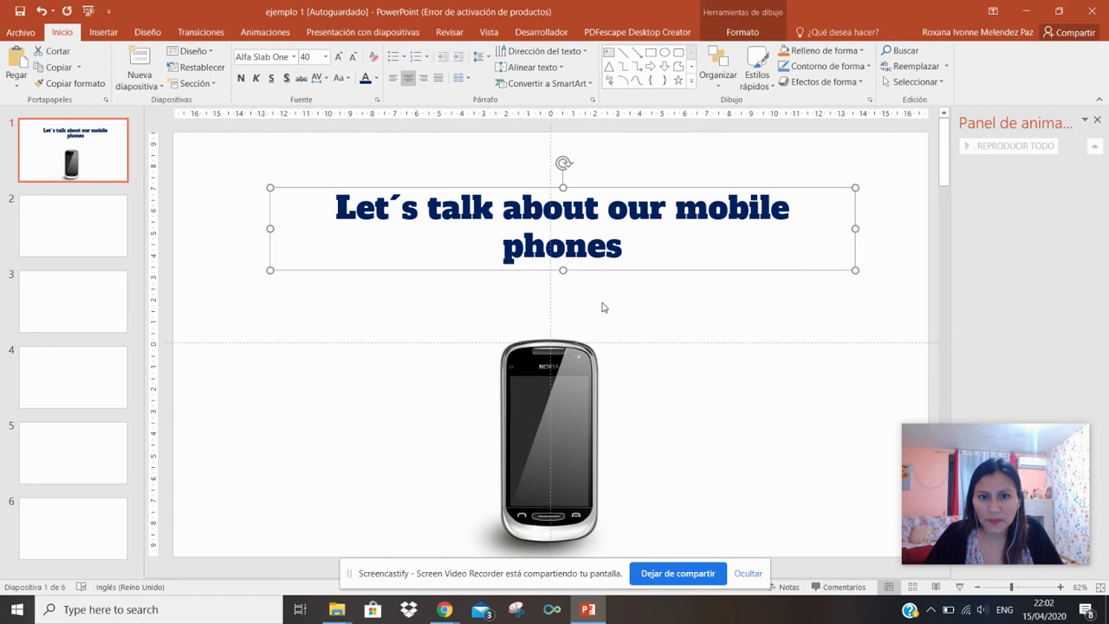
pyautogui.click(68, 247)
pyautogui.rightClick(370, 191)
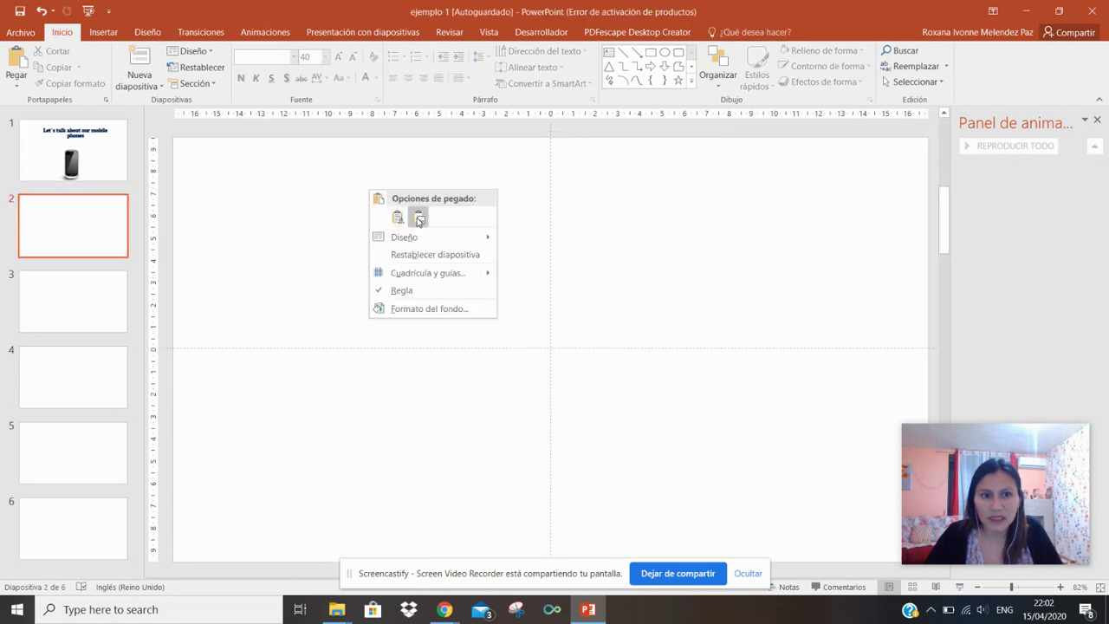
pyautogui.click(419, 217)
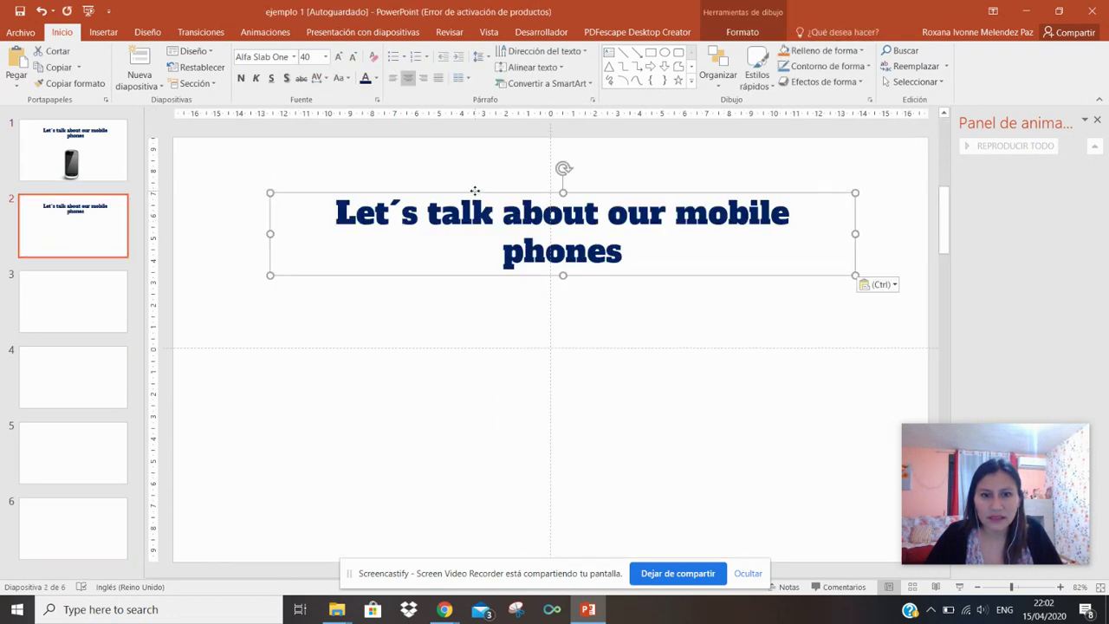
# Step: Nudge the pasted title into place and set its text to size 30
pyautogui.moveTo(475, 190); pyautogui.dragTo(485, 179)
pyautogui.doubleClick(513, 221)
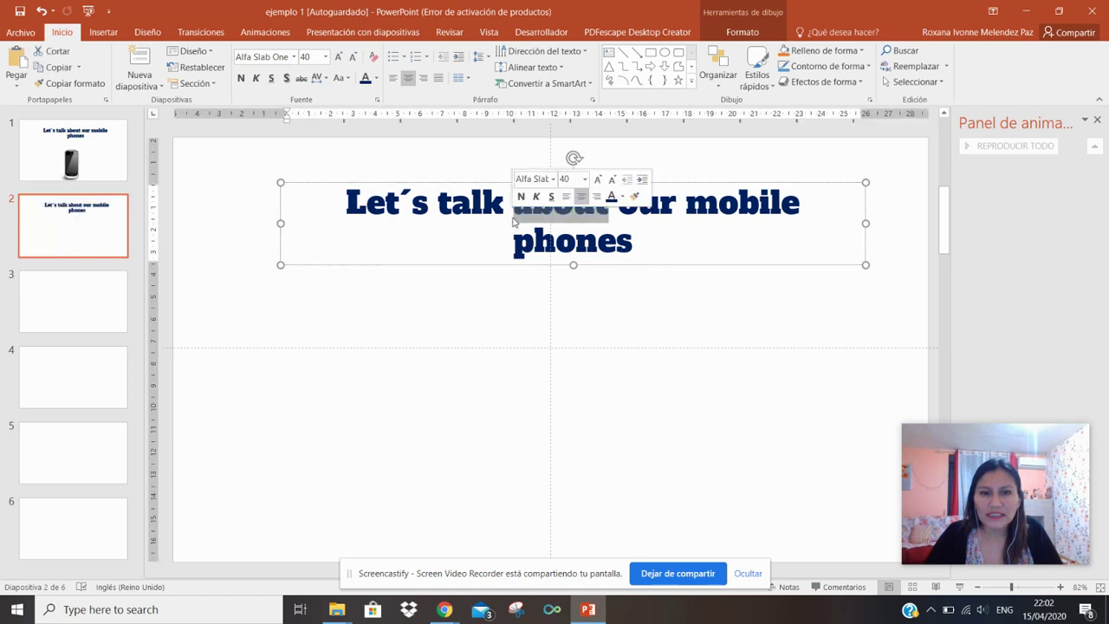
pyautogui.tripleClick(513, 222)
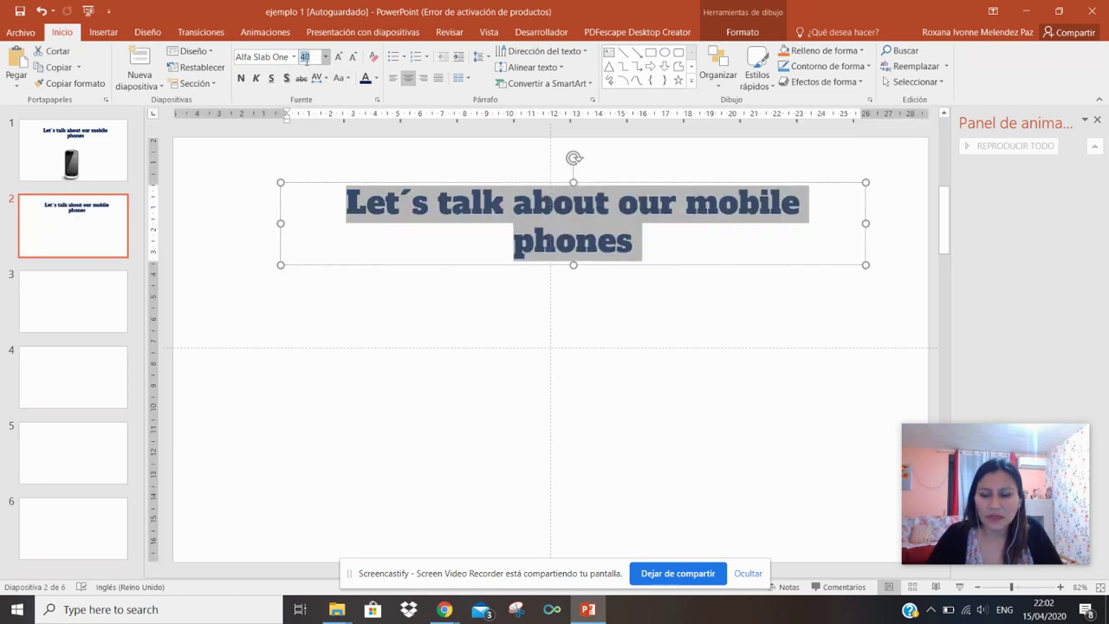
pyautogui.click(315, 56)
pyautogui.write('30')
pyautogui.press('Return')
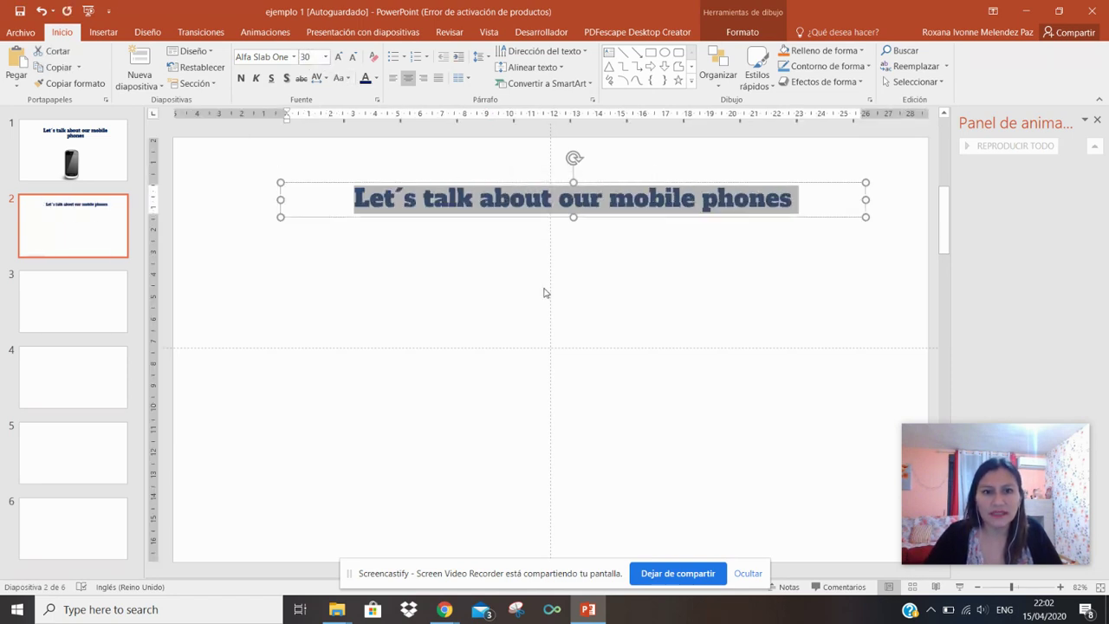
# Step: Replace the title text with 'Why do you like your mobile phone?'
pyautogui.doubleClick(536, 199)
pyautogui.tripleClick(537, 199)
pyautogui.write('Why do you li')
pyautogui.write('ke your mobile ')
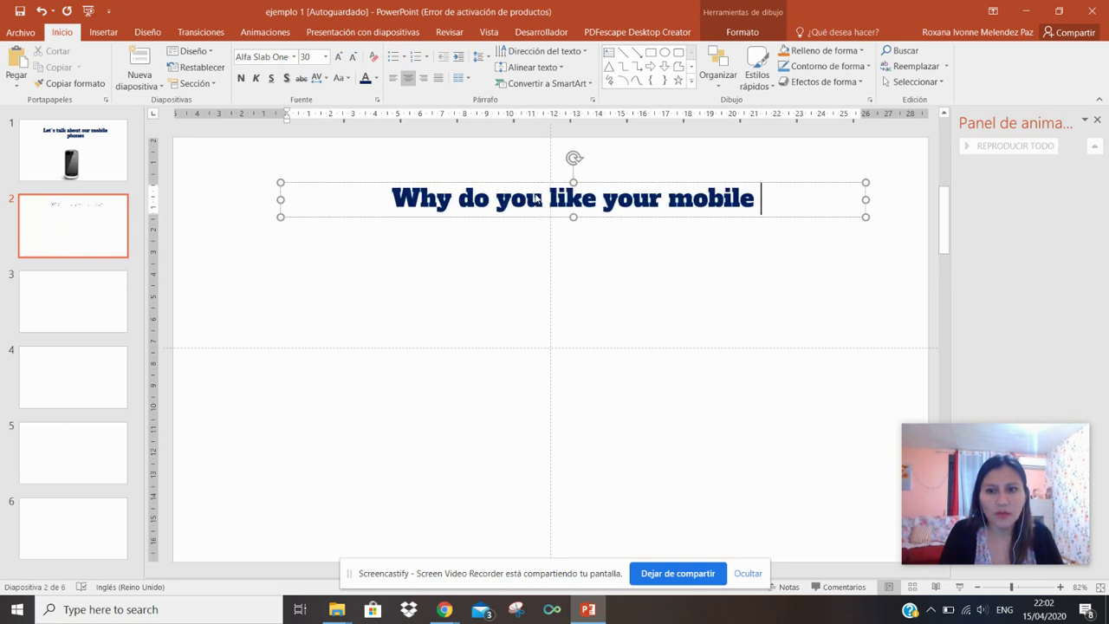
pyautogui.write('phone?')
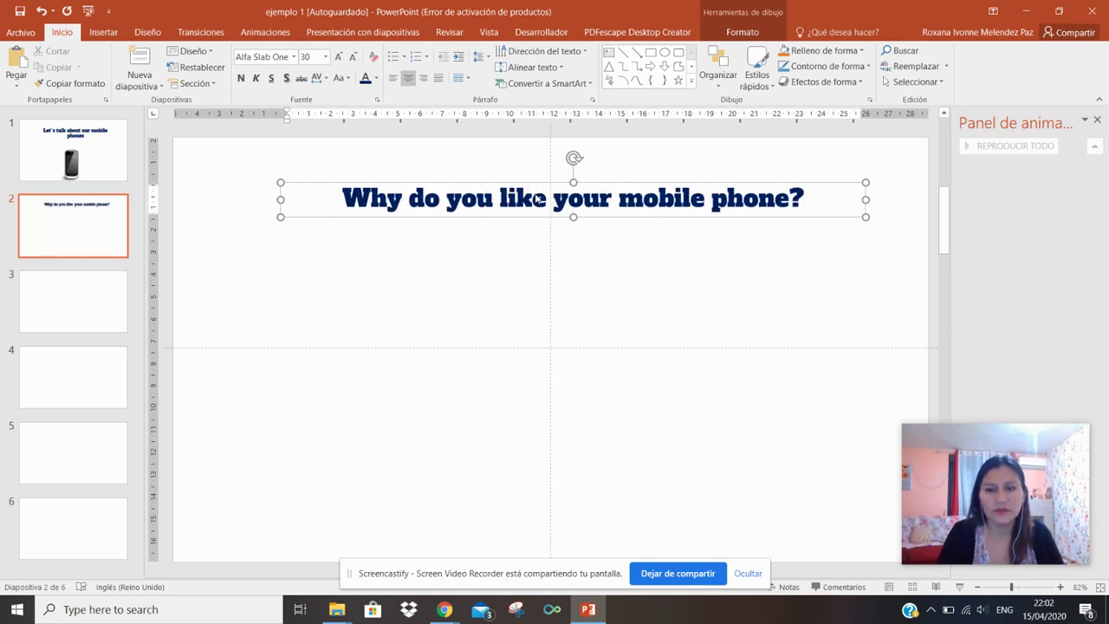
pyautogui.click(415, 302)
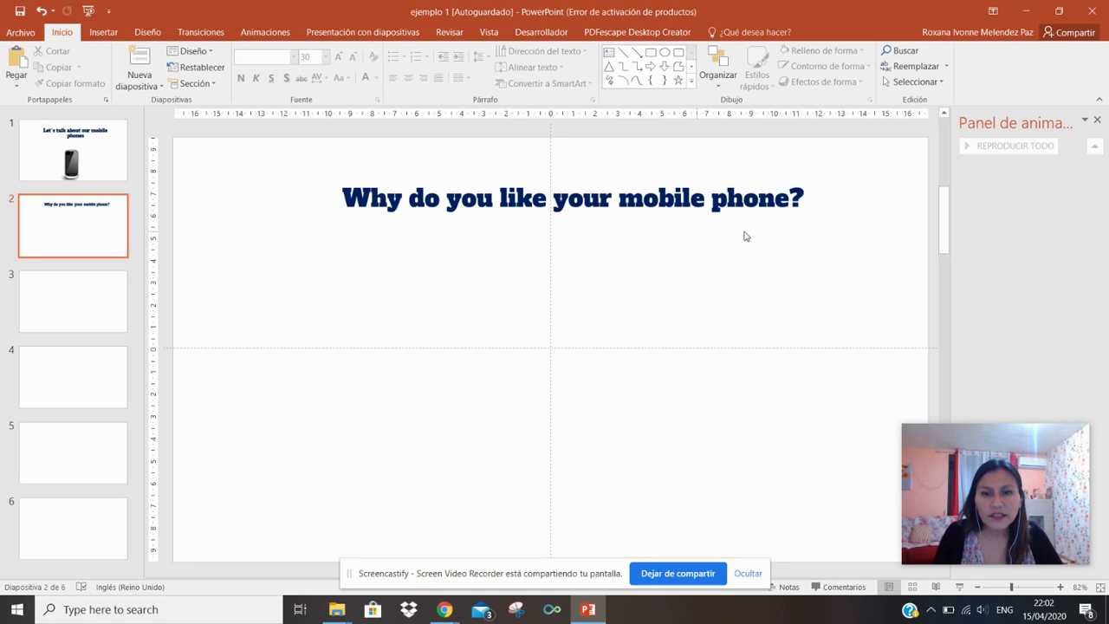
# Step: Add a text box reading 'BECAUSE' below the question heading
pyautogui.click(103, 32)
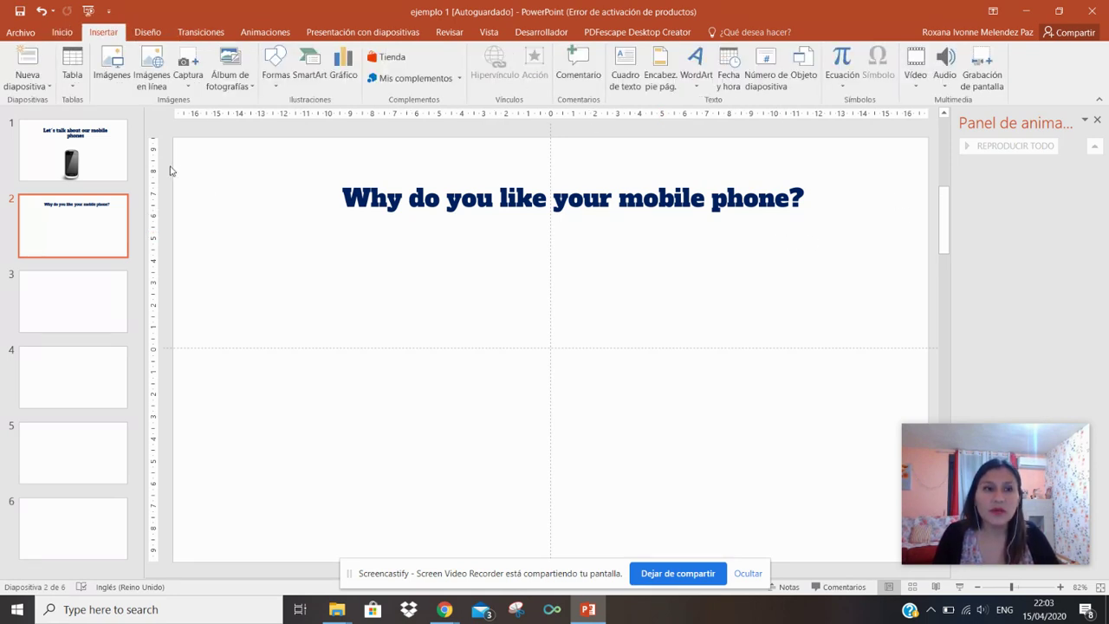
pyautogui.click(624, 69)
pyautogui.moveTo(475, 331); pyautogui.dragTo(550, 355)
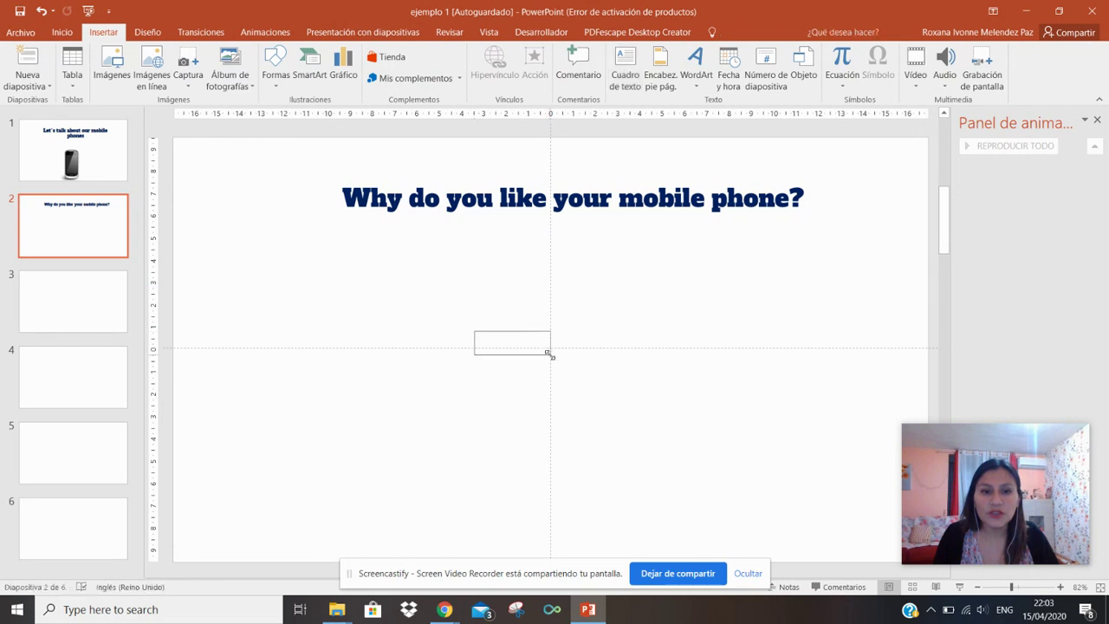
pyautogui.write('BECAUSE')
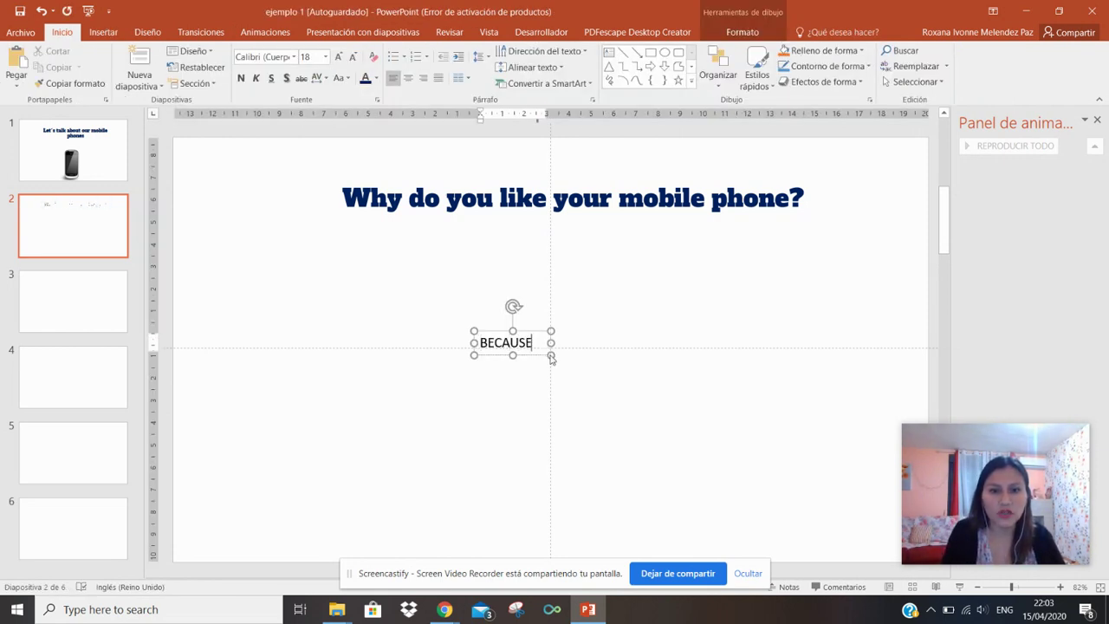
pyautogui.press('Return')
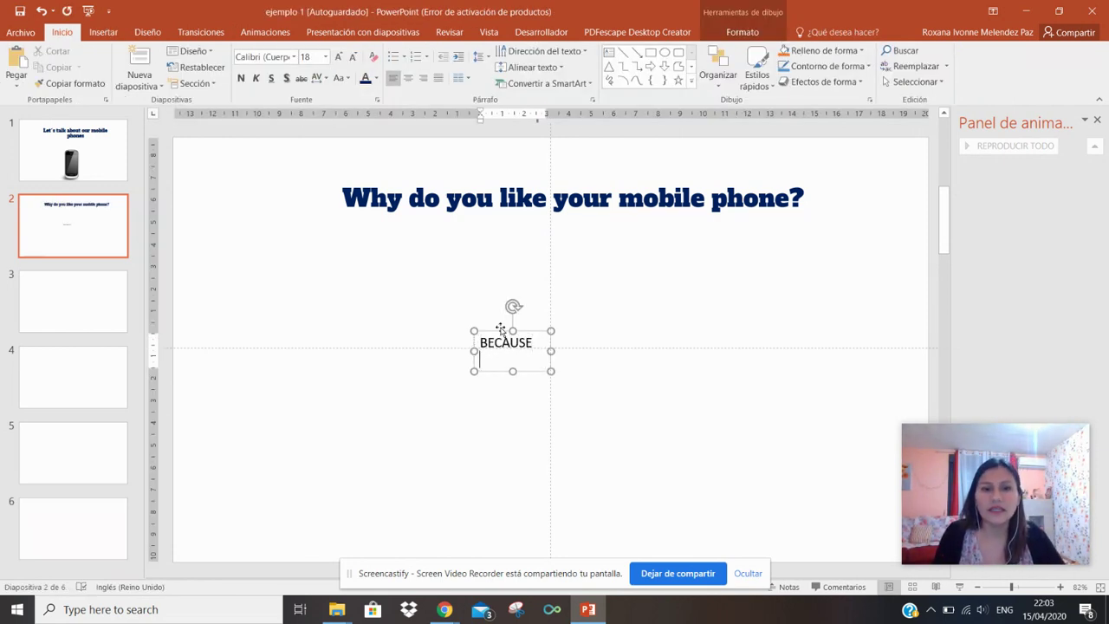
pyautogui.moveTo(495, 334); pyautogui.dragTo(556, 300)
# Step: Set BECAUSE to size 35 and widen its box so it fits on one line
pyautogui.doubleClick(567, 307)
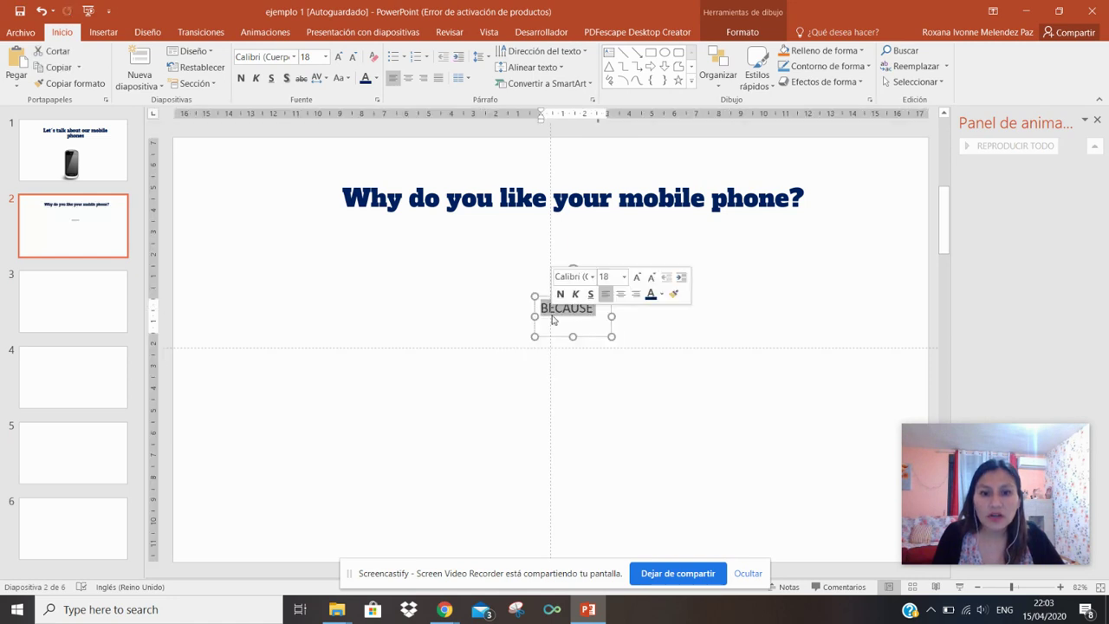
pyautogui.click(305, 56)
pyautogui.write('3')
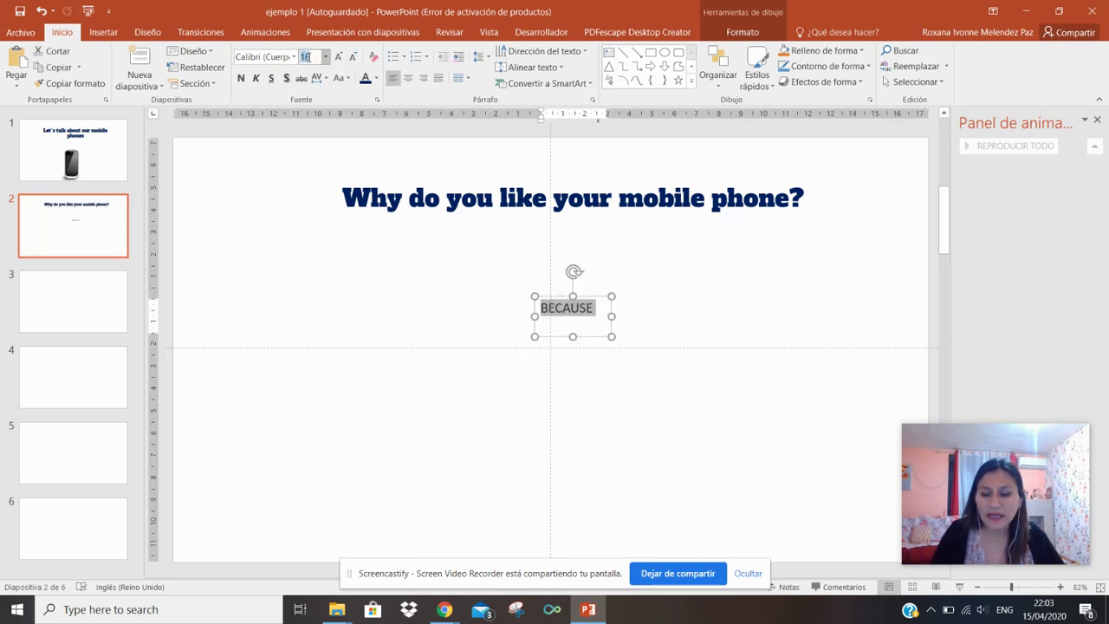
pyautogui.write('5')
pyautogui.press('Return')
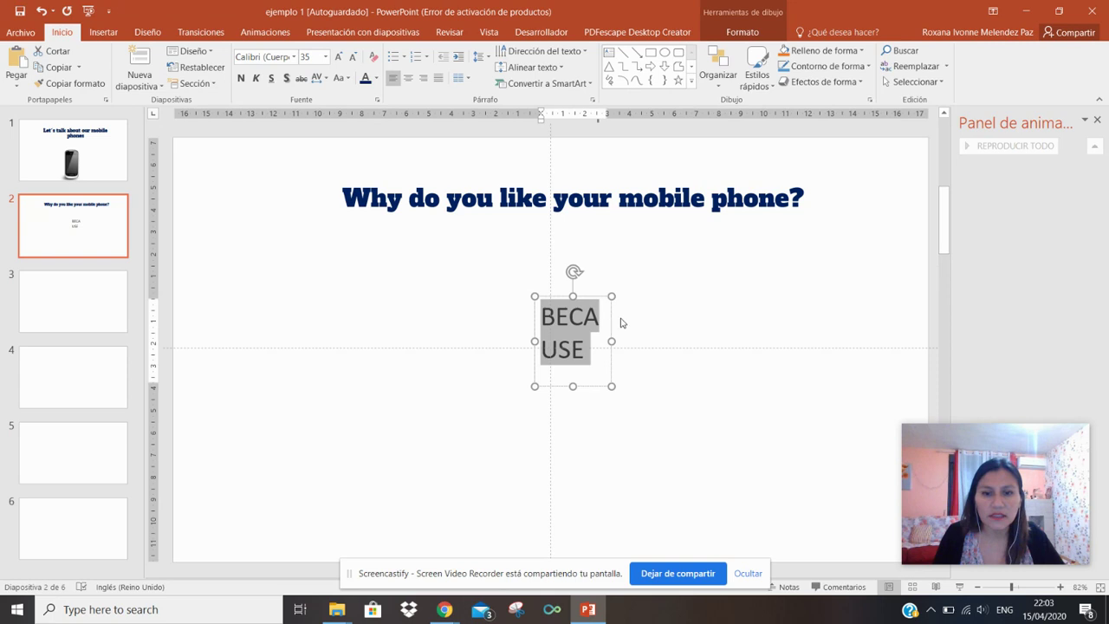
pyautogui.moveTo(612, 340); pyautogui.dragTo(702, 340)
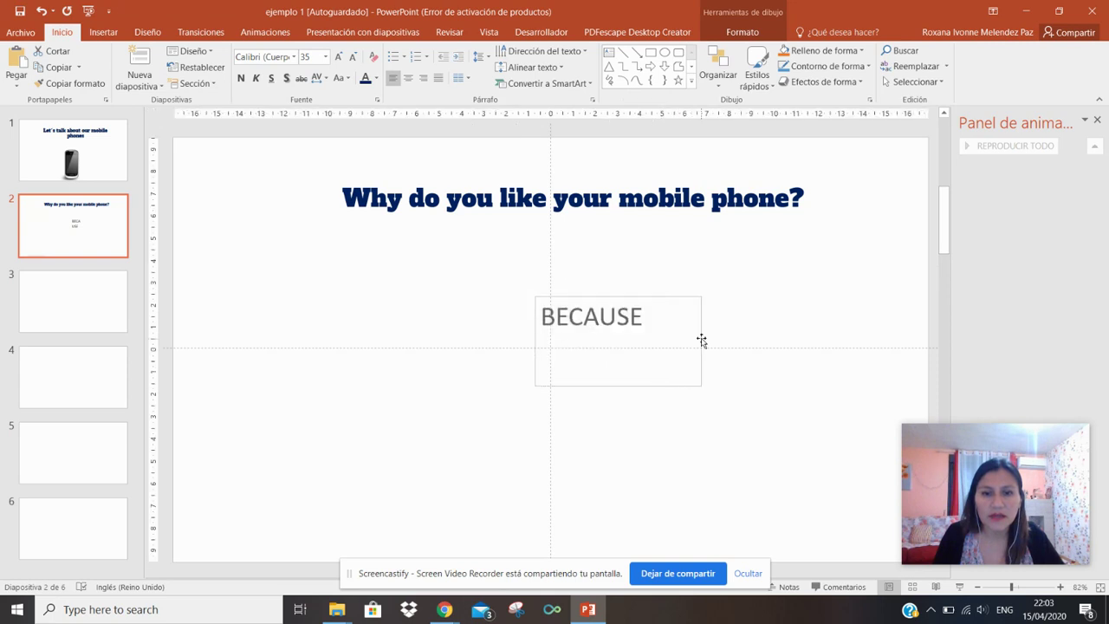
pyautogui.moveTo(551, 292); pyautogui.dragTo(488, 281)
# Step: Make BECAUSE dark red and bold in the HelloSixBoys font, centred below the heading
pyautogui.doubleClick(530, 305)
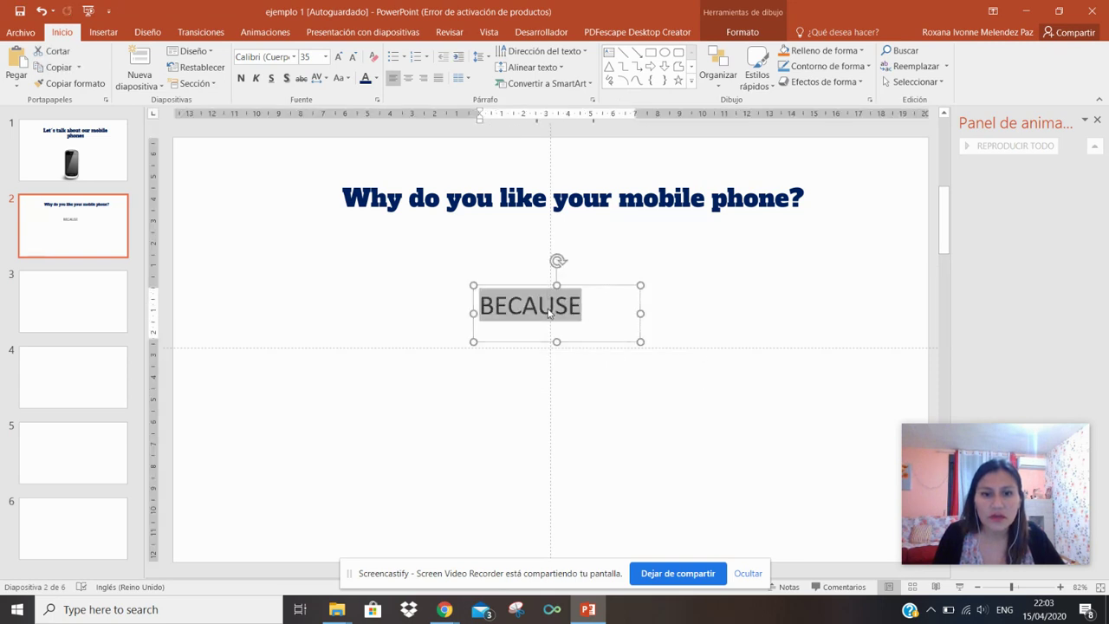
pyautogui.click(376, 78)
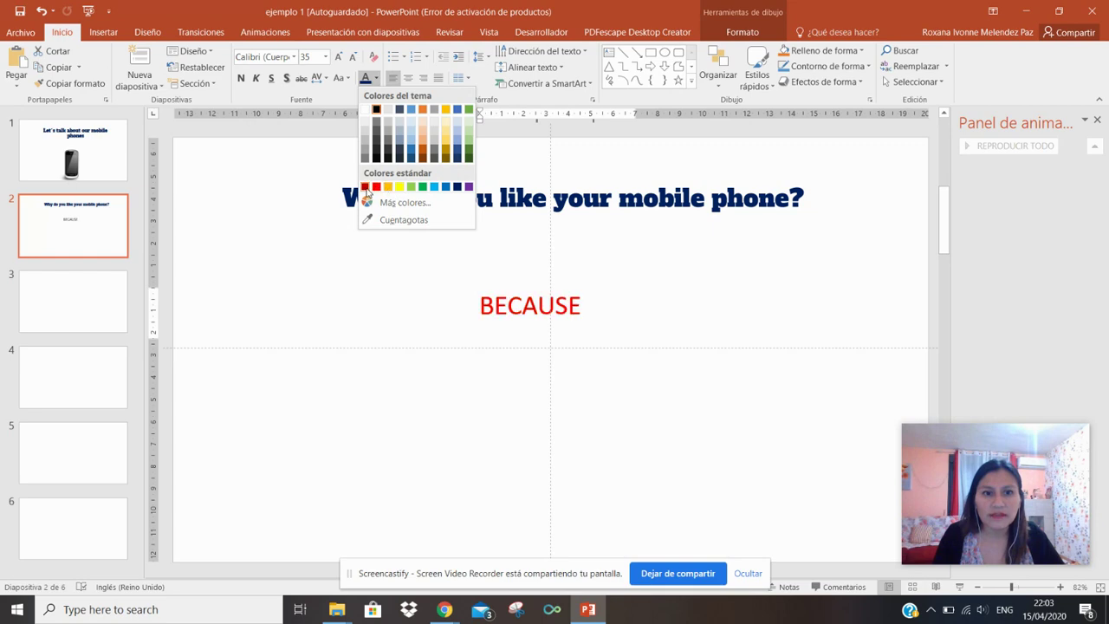
pyautogui.click(365, 189)
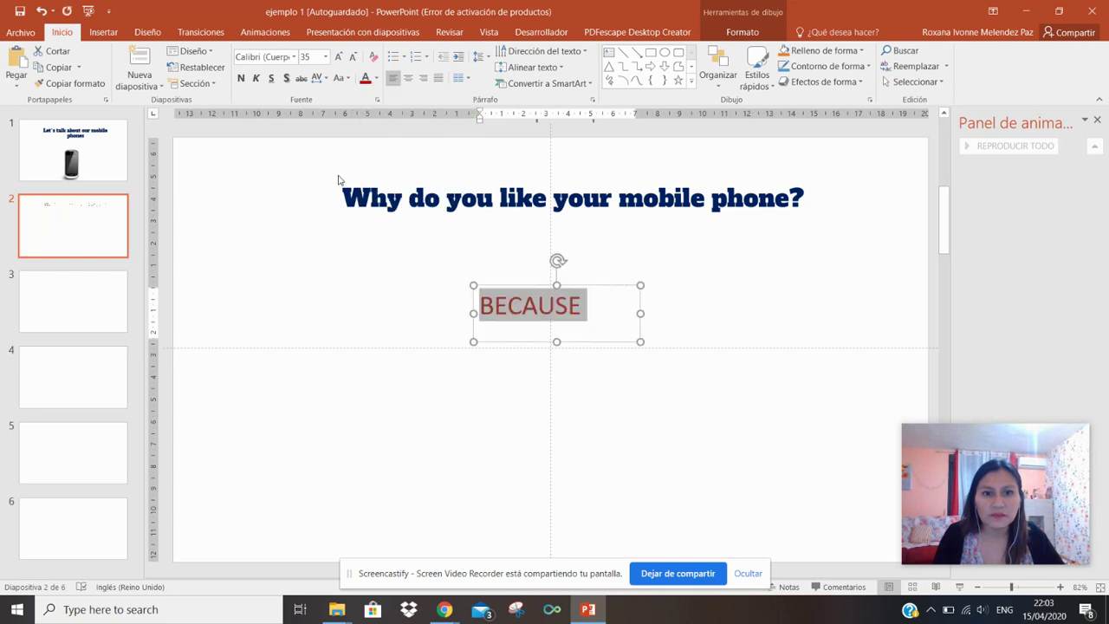
pyautogui.click(294, 56)
pyautogui.scroll(-5, 427, 200)
pyautogui.scroll(-15, 427, 199)
pyautogui.scroll(-3, 381, 191)
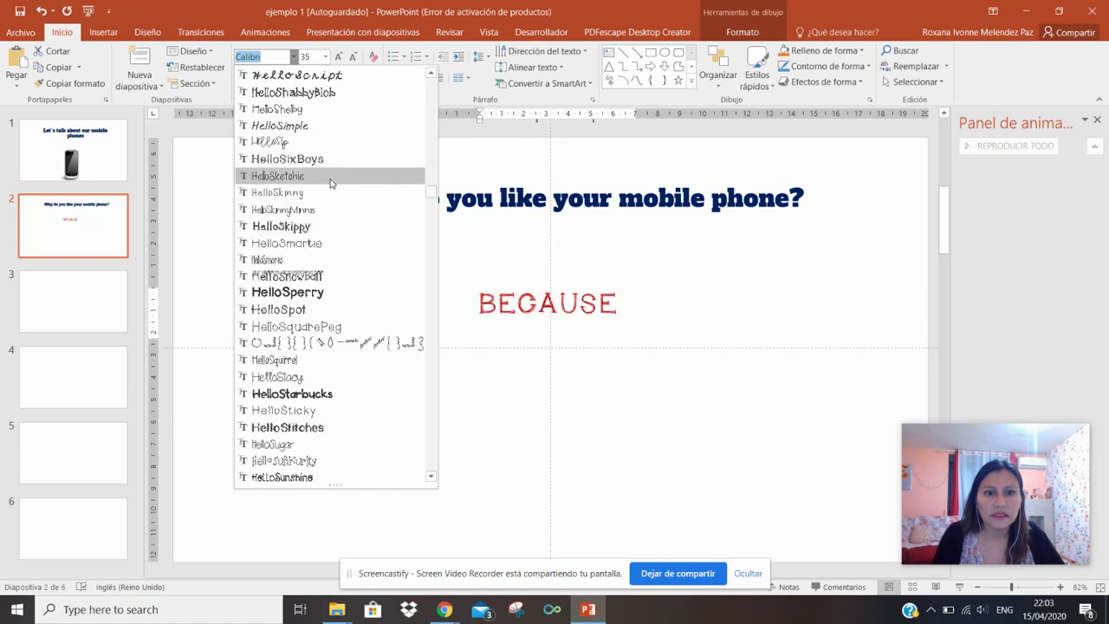
pyautogui.click(329, 160)
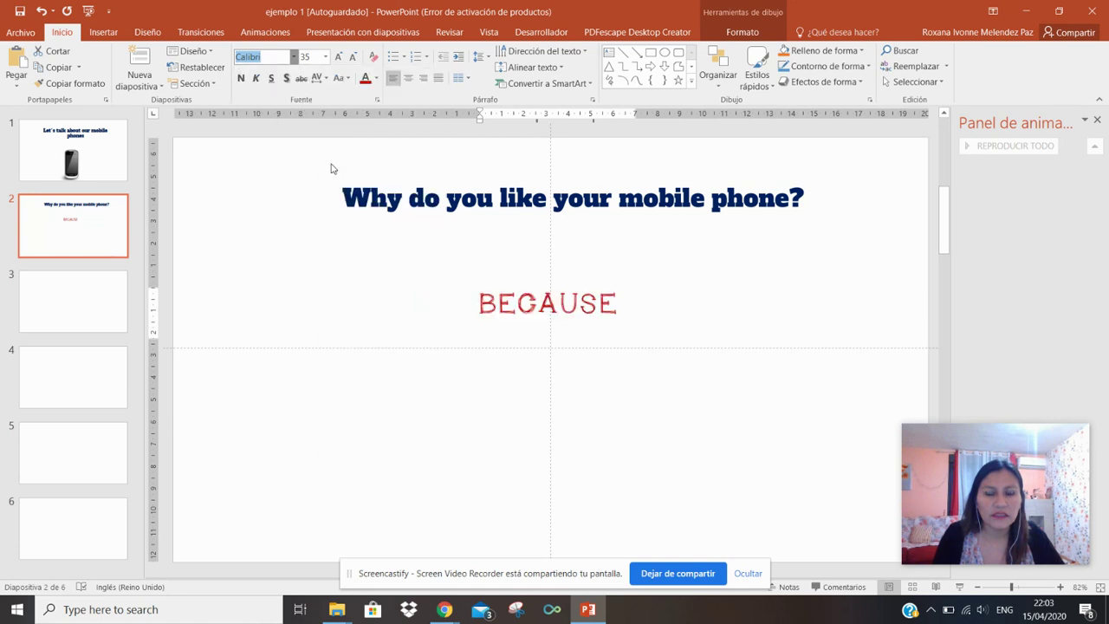
pyautogui.hotkey('ctrl', 'n')
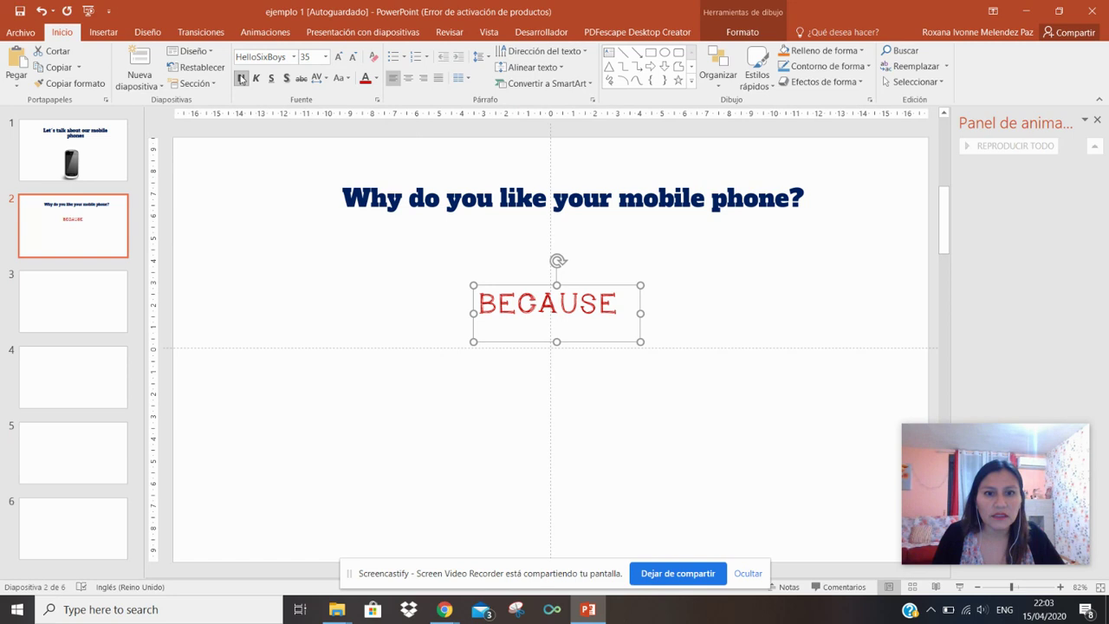
pyautogui.moveTo(538, 287); pyautogui.dragTo(545, 366)
pyautogui.click(456, 315)
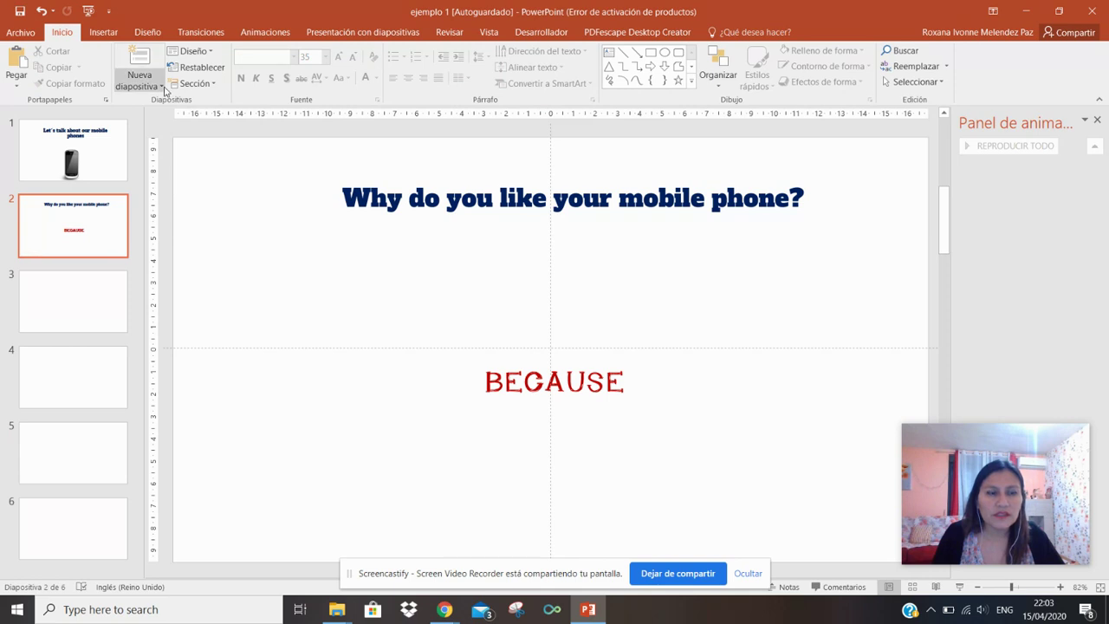
pyautogui.click(103, 33)
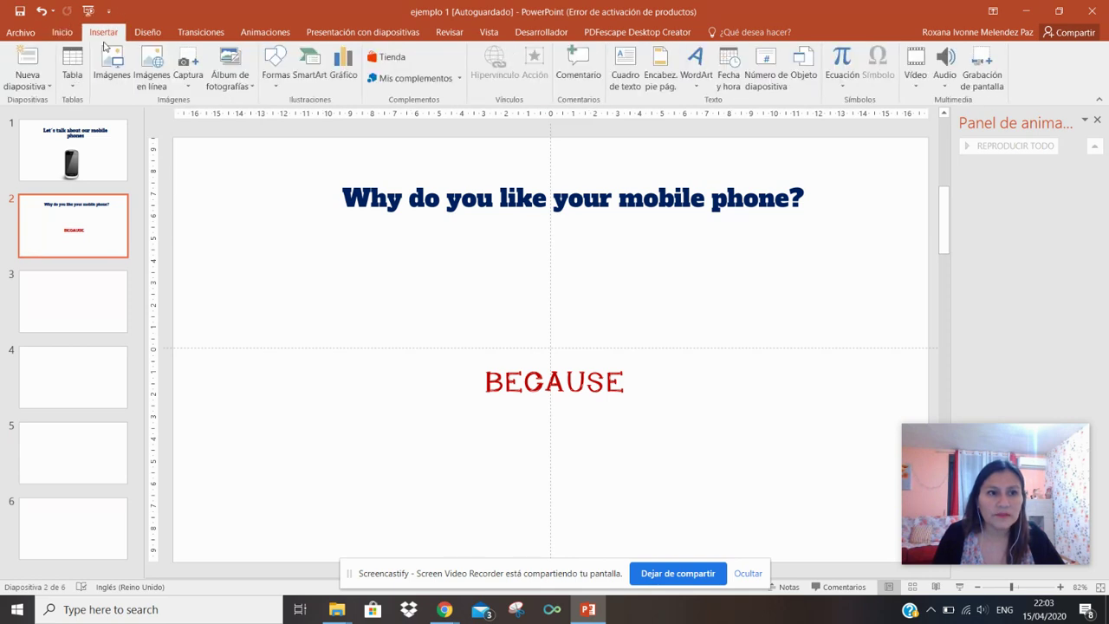
# Step: Draw a thick black diagonal line to the right of BECAUSE
pyautogui.click(274, 80)
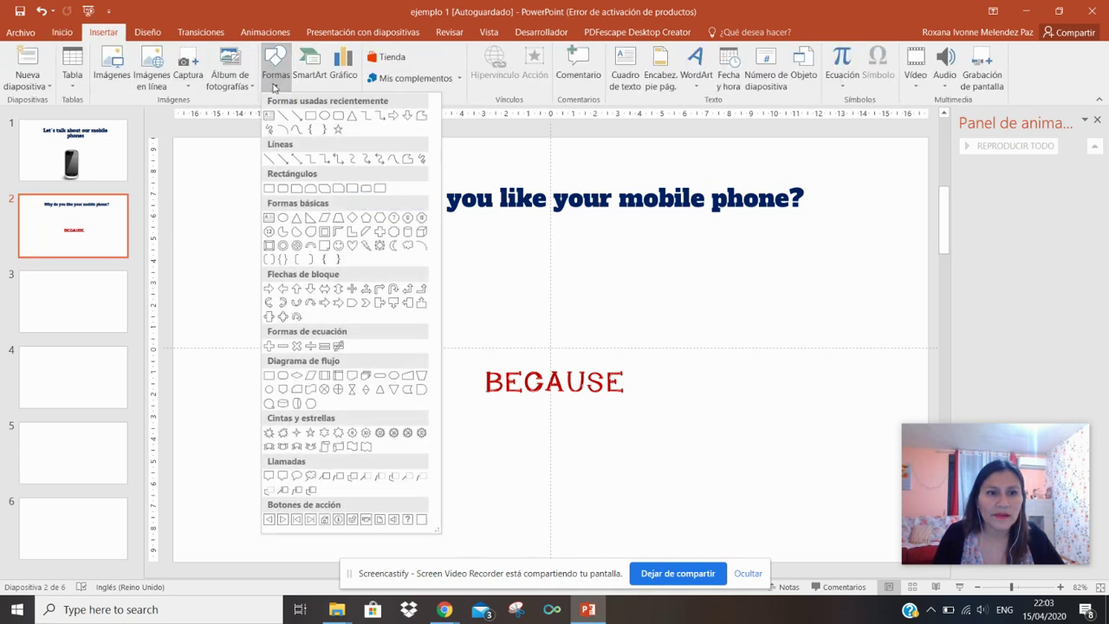
pyautogui.click(270, 159)
pyautogui.moveTo(613, 347); pyautogui.dragTo(784, 276)
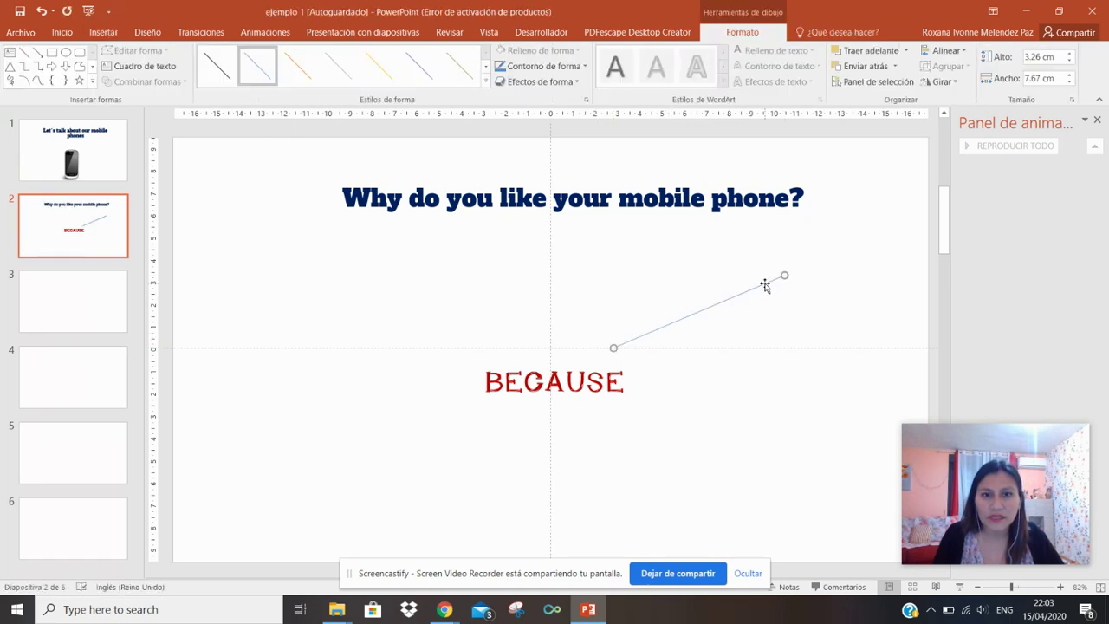
pyautogui.click(576, 67)
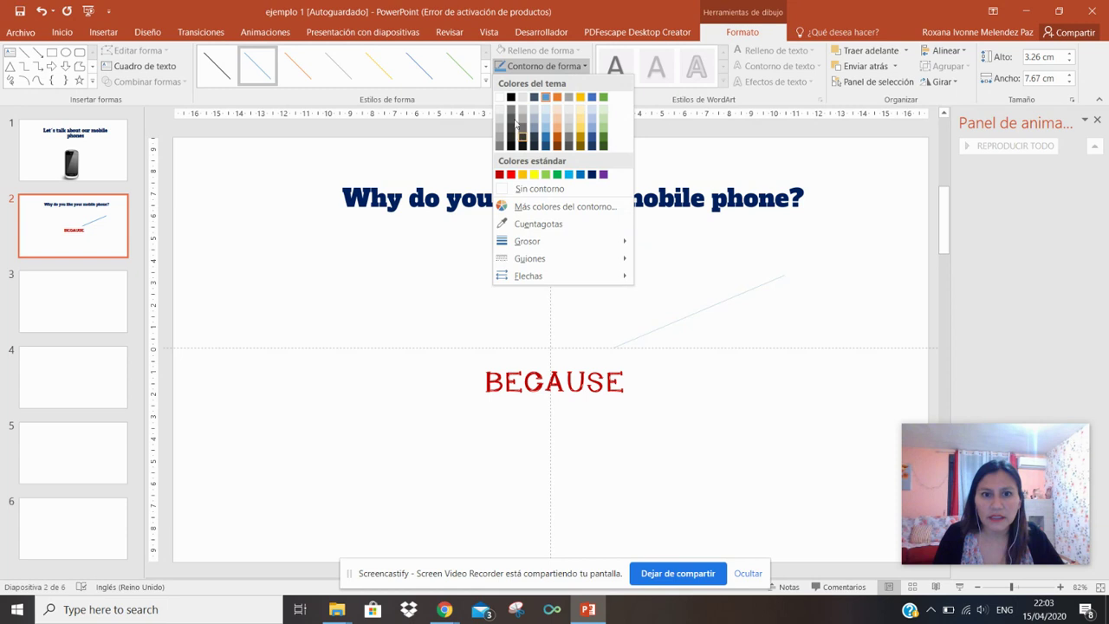
pyautogui.click(511, 97)
pyautogui.click(583, 67)
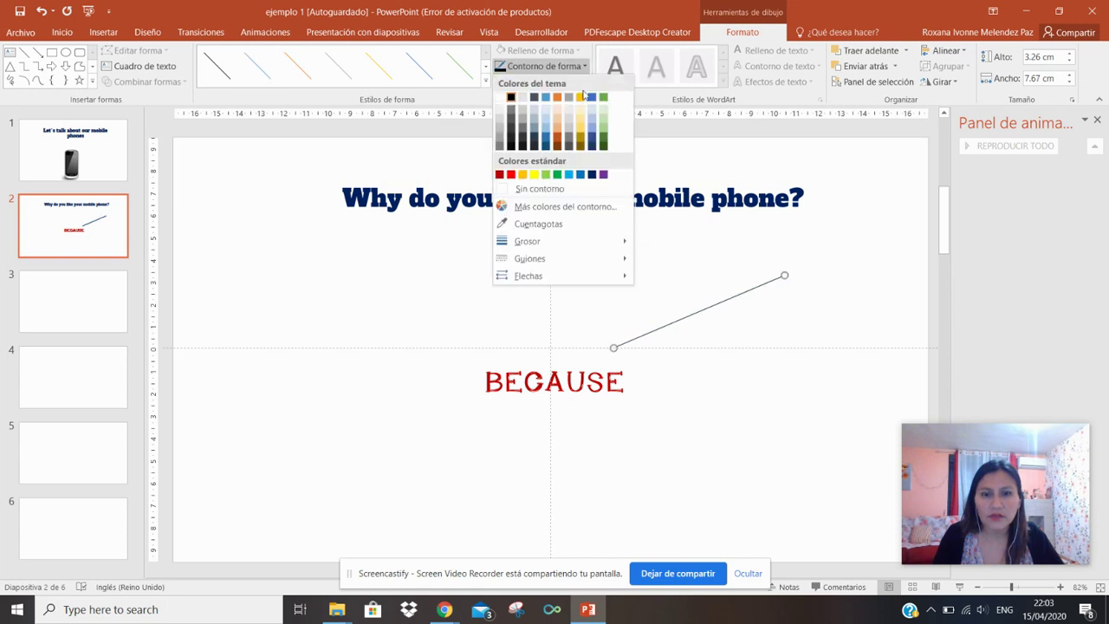
pyautogui.moveTo(527, 240)
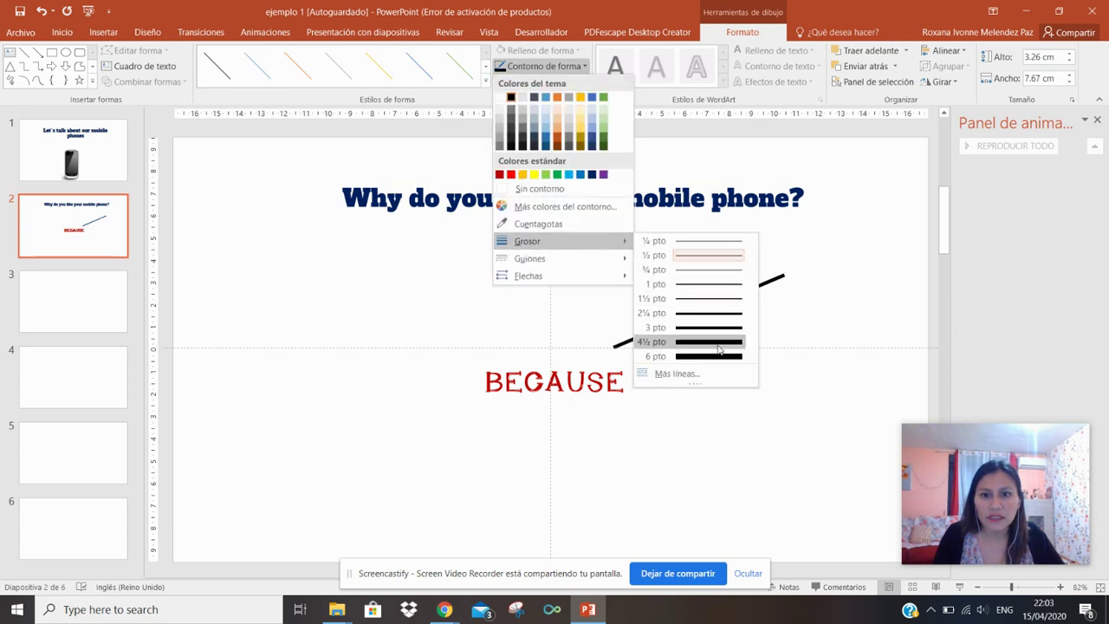
pyautogui.click(716, 327)
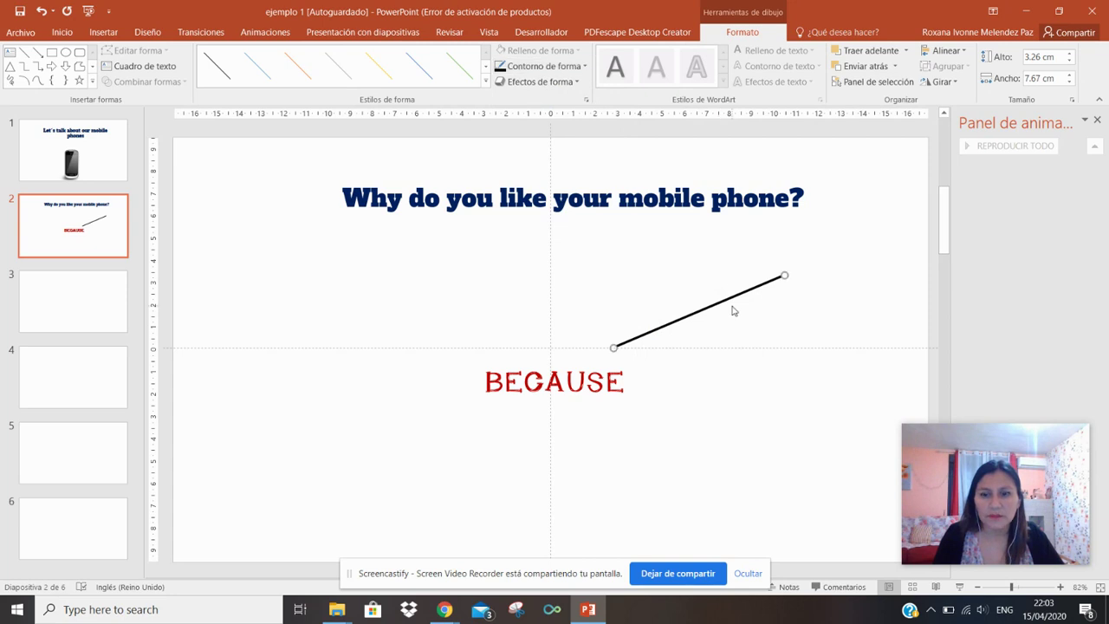
# Step: Copy the line and paste three copies onto the slide
pyautogui.rightClick(733, 300)
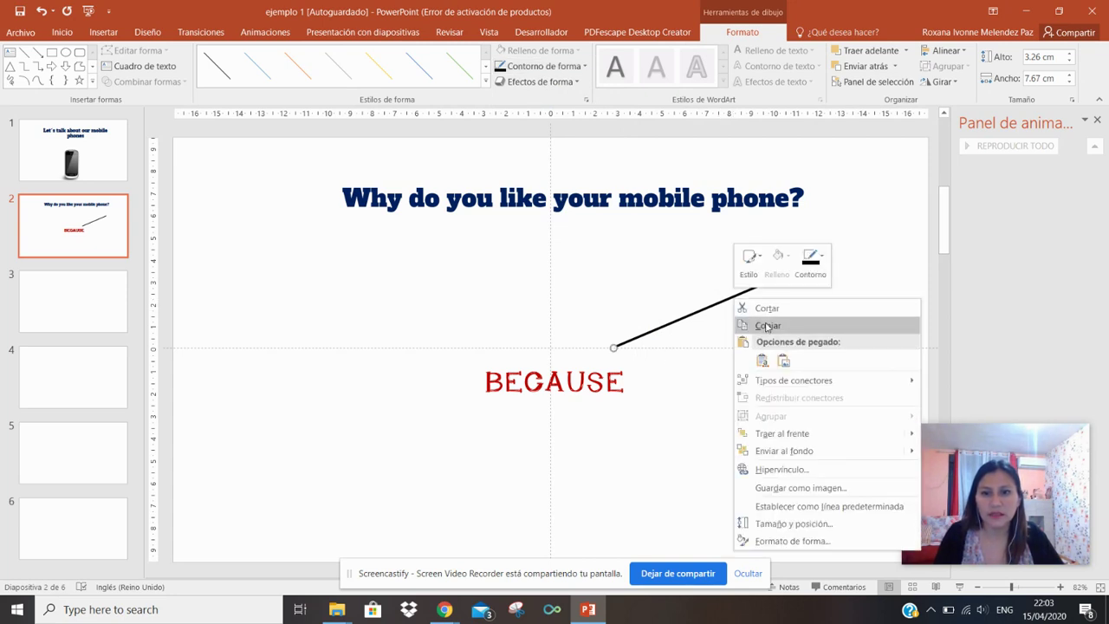
pyautogui.click(768, 325)
pyautogui.rightClick(475, 298)
pyautogui.click(501, 323)
pyautogui.rightClick(429, 298)
pyautogui.click(458, 322)
pyautogui.rightClick(440, 288)
pyautogui.click(462, 311)
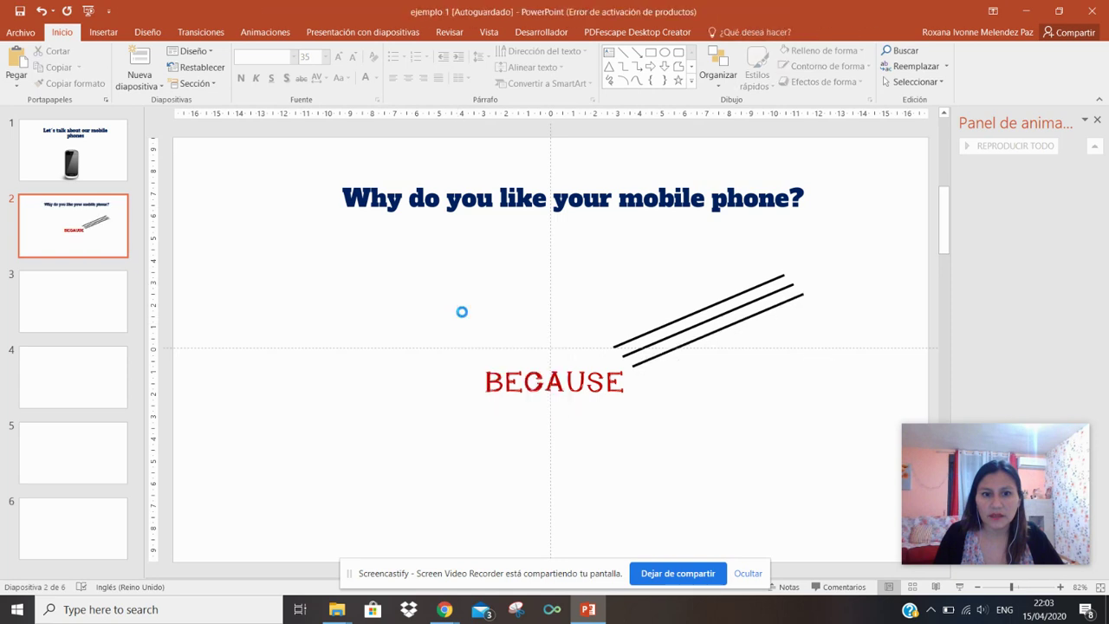
# Step: Position the lines upper-left, lower-left, lower-right and upper-right of a recentred BECAUSE
pyautogui.moveTo(698, 348); pyautogui.dragTo(382, 320)
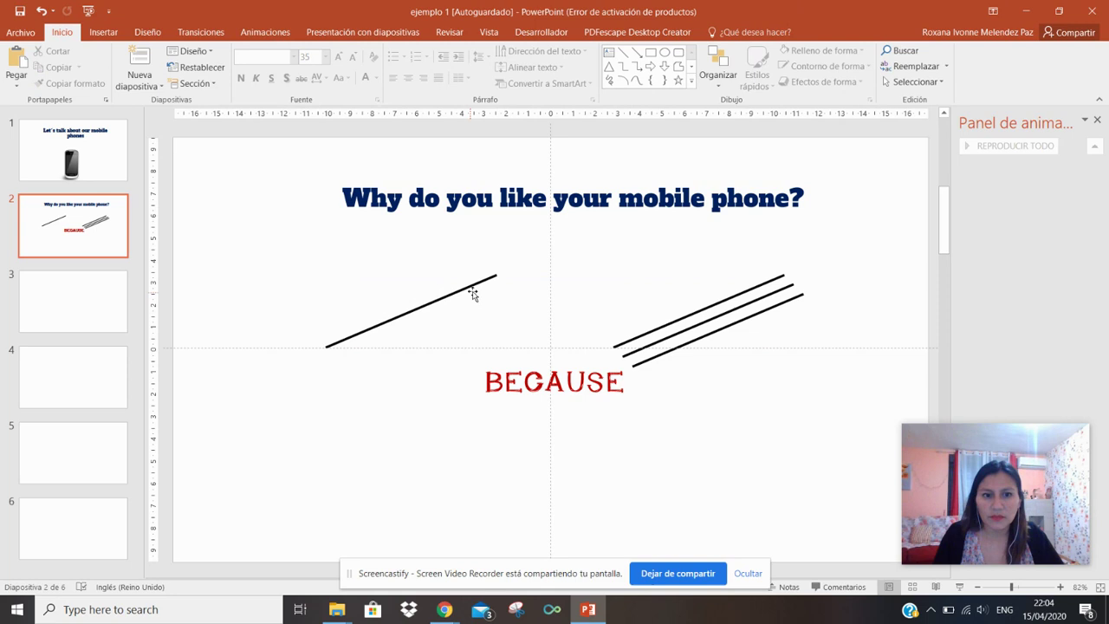
pyautogui.moveTo(415, 303); pyautogui.dragTo(393, 289)
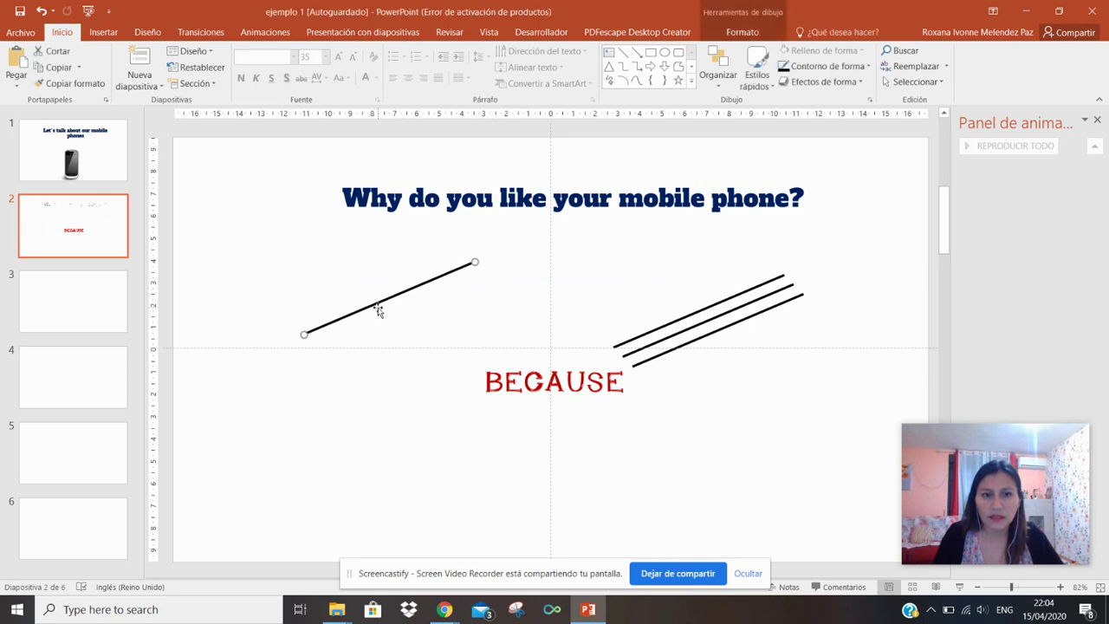
pyautogui.moveTo(303, 332)
pyautogui.mouseDown()
pyautogui.moveTo(305, 300)
pyautogui.moveTo(349, 229)
pyautogui.mouseUp()
pyautogui.moveTo(475, 263); pyautogui.dragTo(465, 358)
pyautogui.moveTo(423, 314); pyautogui.dragTo(410, 322)
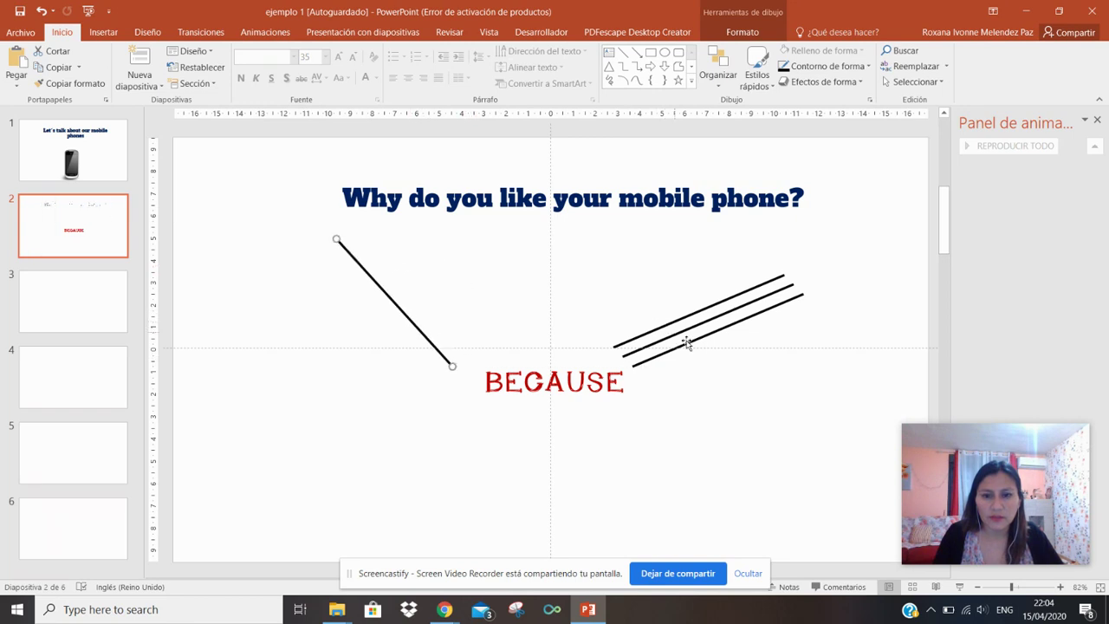
pyautogui.moveTo(711, 334); pyautogui.dragTo(369, 465)
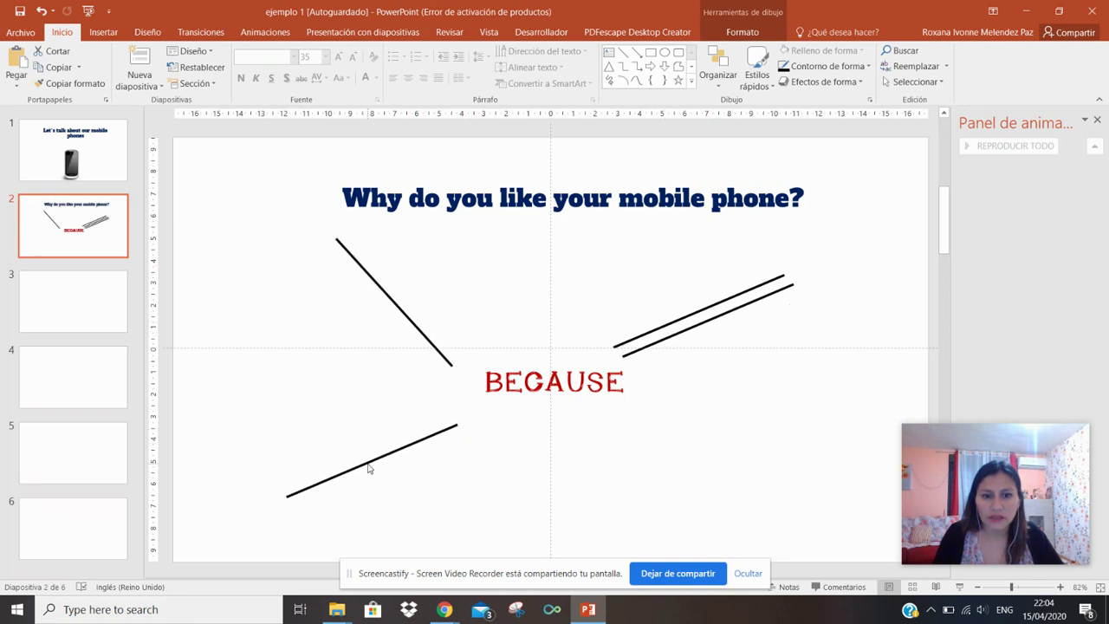
pyautogui.moveTo(742, 308); pyautogui.dragTo(733, 430)
pyautogui.moveTo(782, 400)
pyautogui.mouseDown()
pyautogui.moveTo(797, 490)
pyautogui.moveTo(792, 553)
pyautogui.mouseUp()
pyautogui.moveTo(714, 520); pyautogui.dragTo(712, 476)
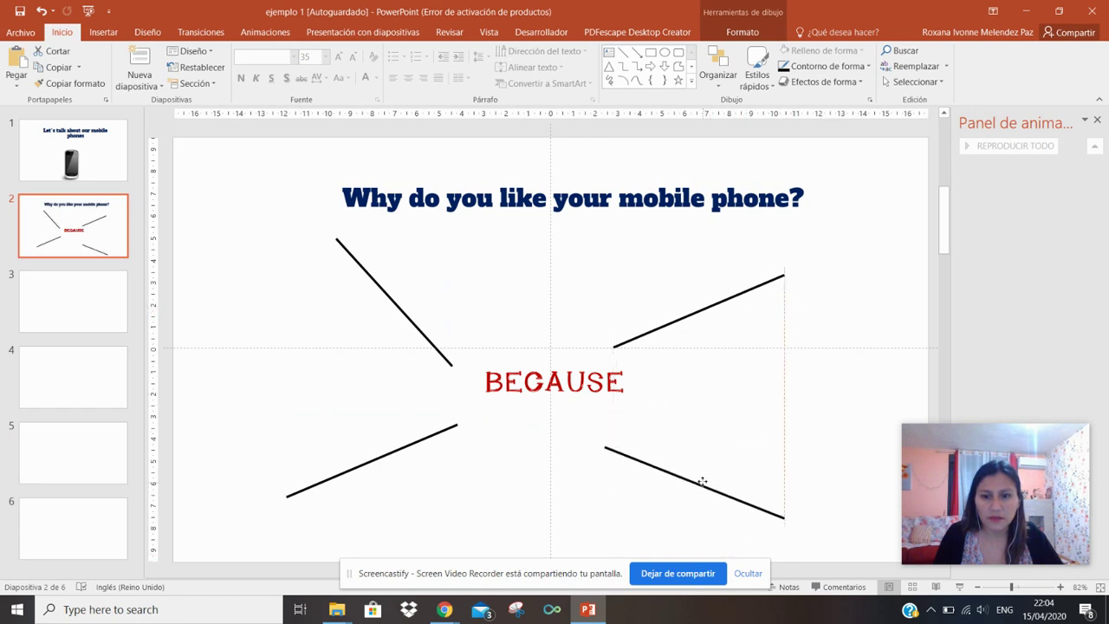
pyautogui.moveTo(372, 281); pyautogui.dragTo(370, 279)
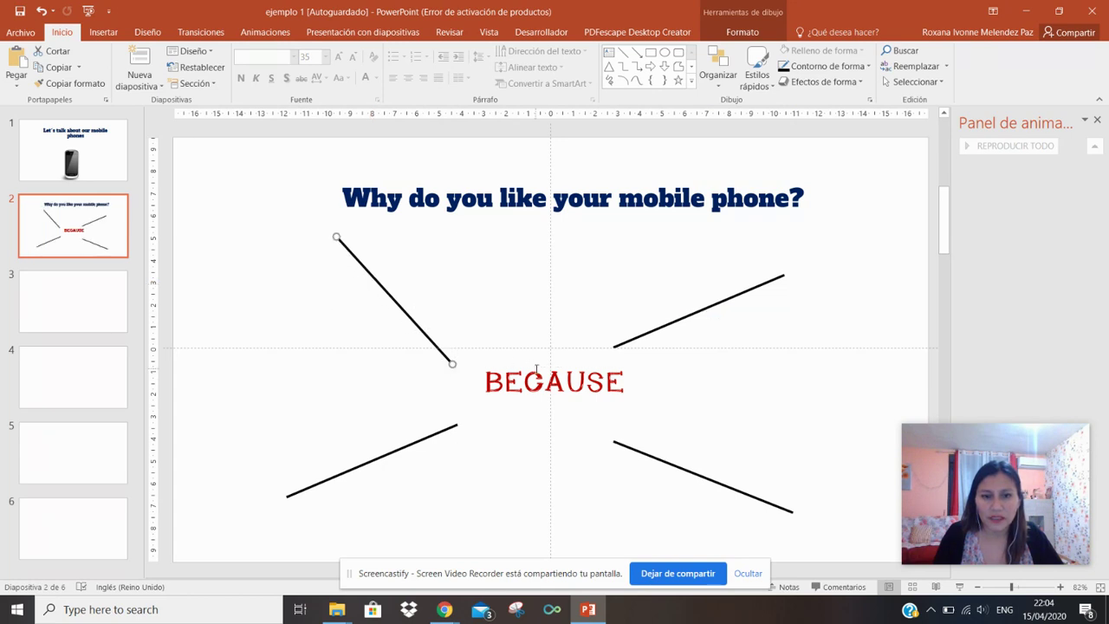
pyautogui.moveTo(528, 362); pyautogui.dragTo(516, 355)
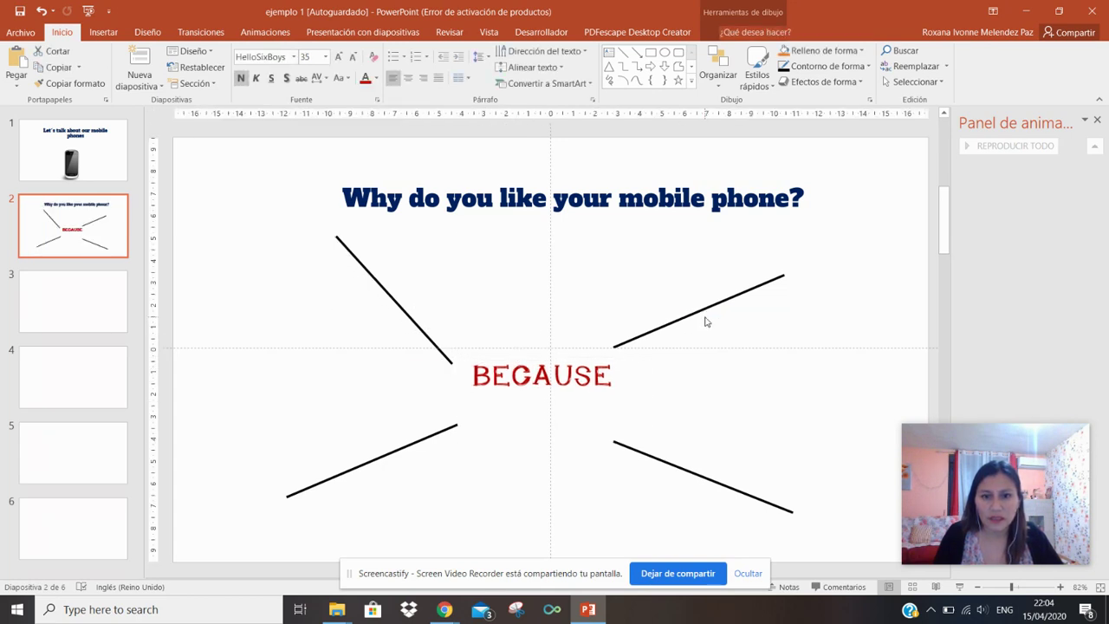
pyautogui.moveTo(707, 312); pyautogui.dragTo(713, 321)
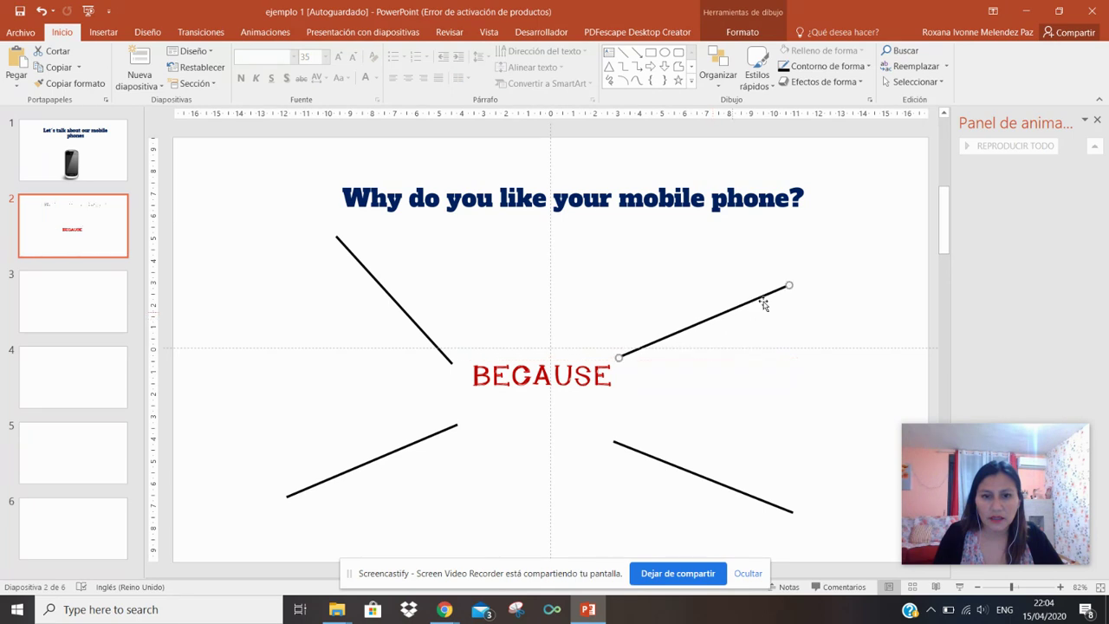
pyautogui.moveTo(788, 287); pyautogui.dragTo(752, 245)
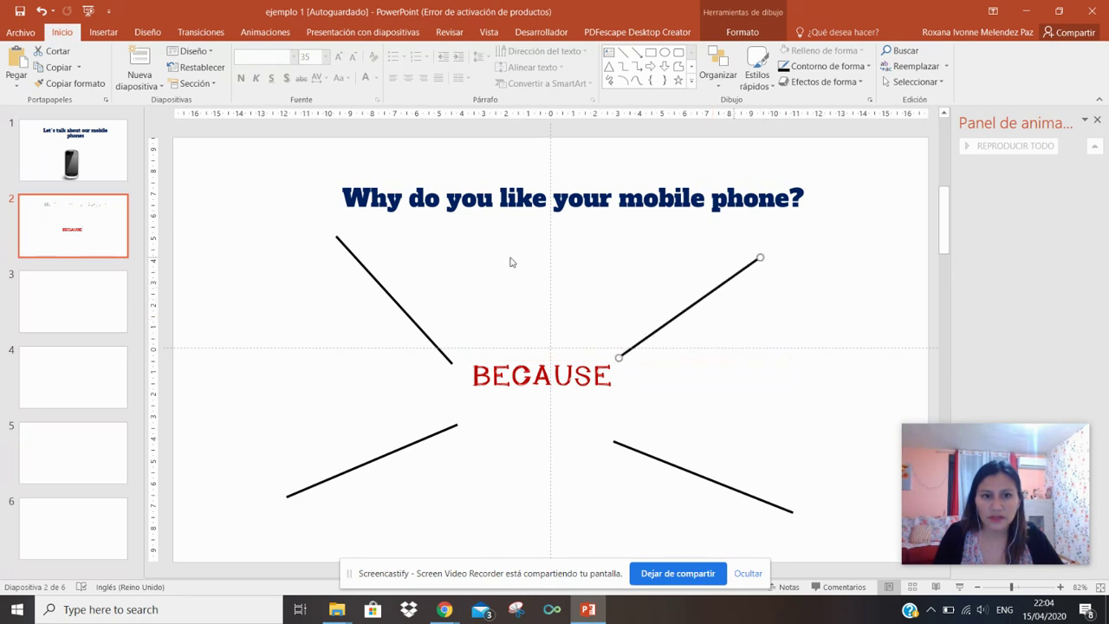
# Step: Shorten the outer ends of all four radiating lines
pyautogui.click(367, 465)
pyautogui.moveTo(287, 497); pyautogui.dragTo(327, 475)
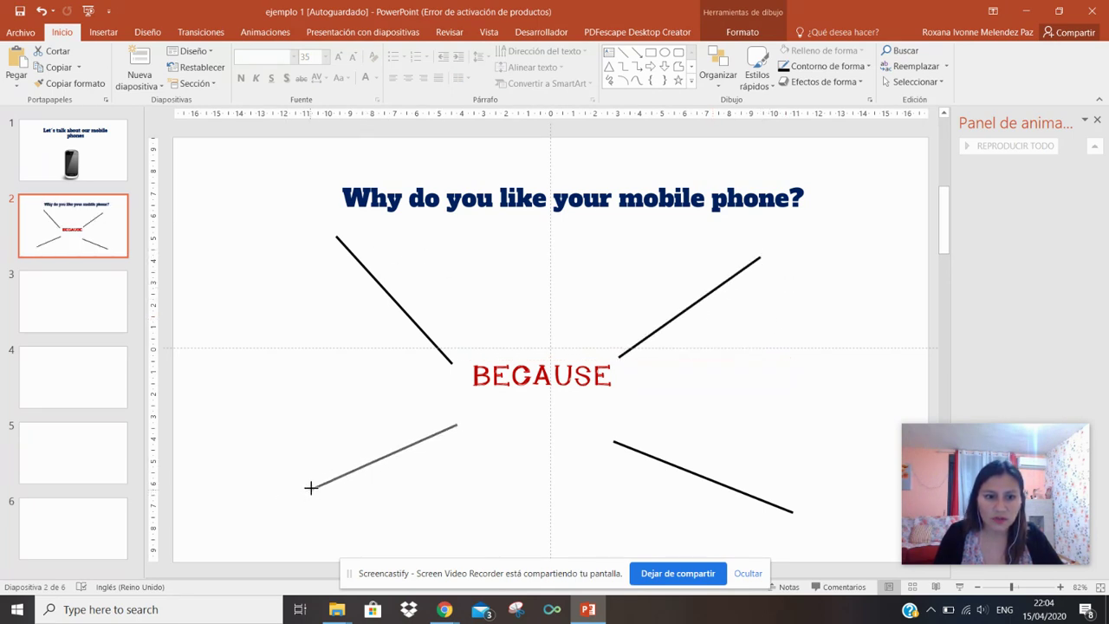
pyautogui.moveTo(337, 239); pyautogui.dragTo(360, 267)
pyautogui.click(757, 260)
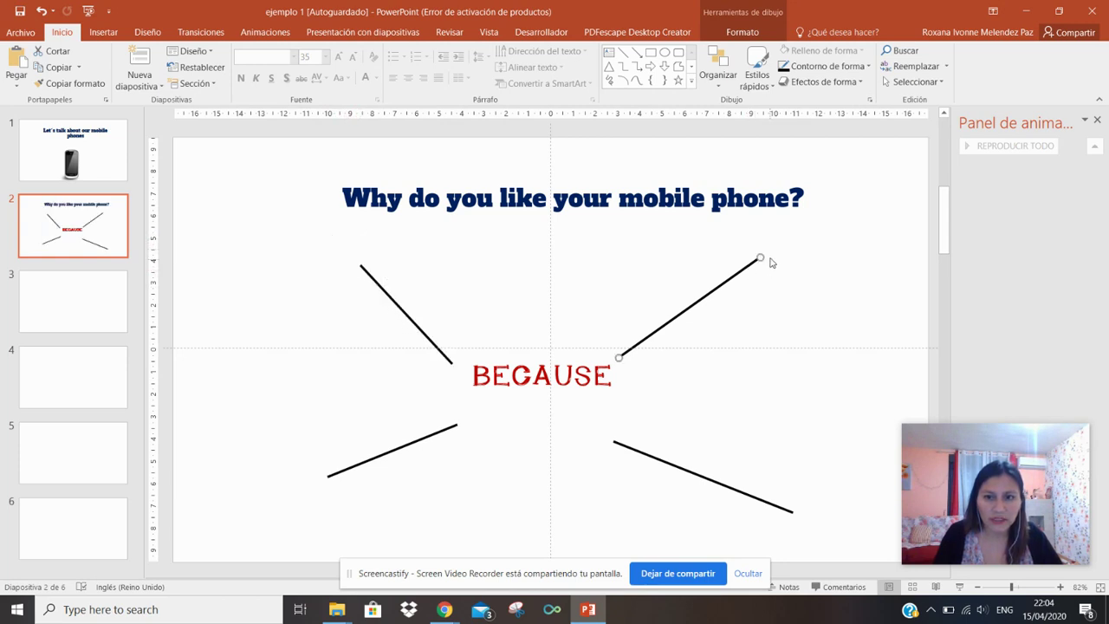
pyautogui.moveTo(754, 262); pyautogui.dragTo(724, 284)
pyautogui.click(781, 510)
pyautogui.moveTo(792, 512); pyautogui.dragTo(747, 498)
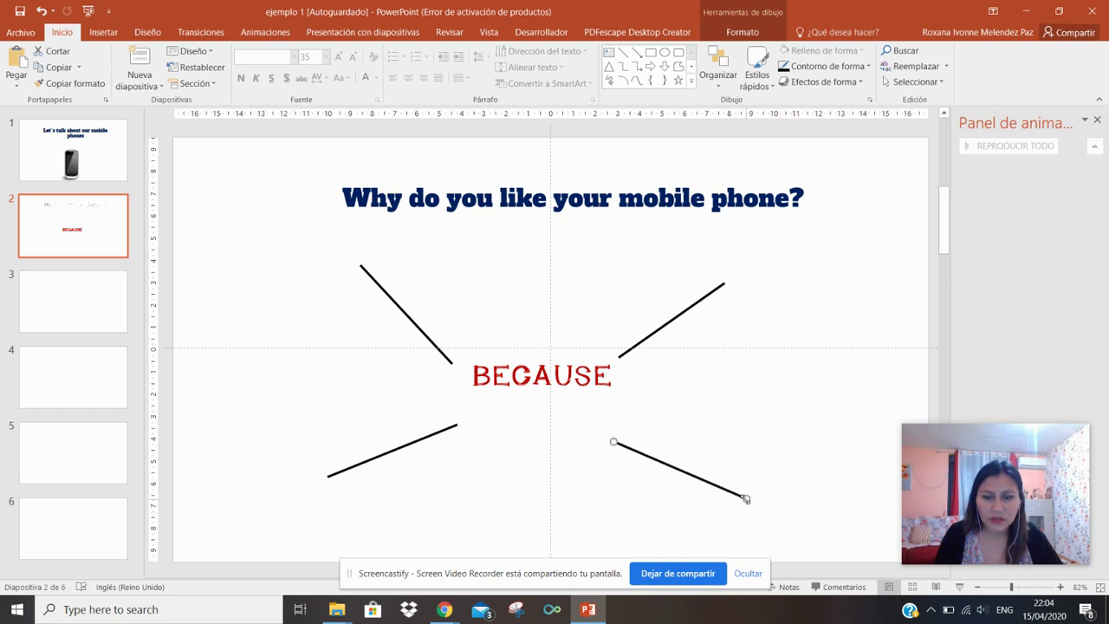
pyautogui.doubleClick(653, 336)
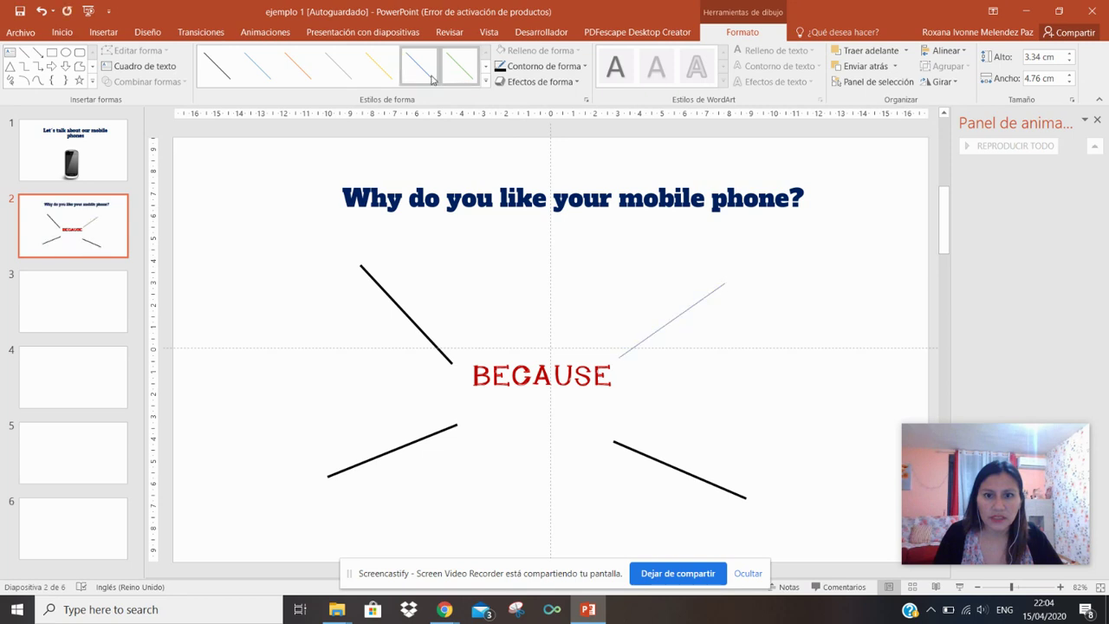
# Step: Give the upper-right line a yellow shape style and a heavier weight
pyautogui.click(379, 66)
pyautogui.click(541, 66)
pyautogui.moveTo(527, 241)
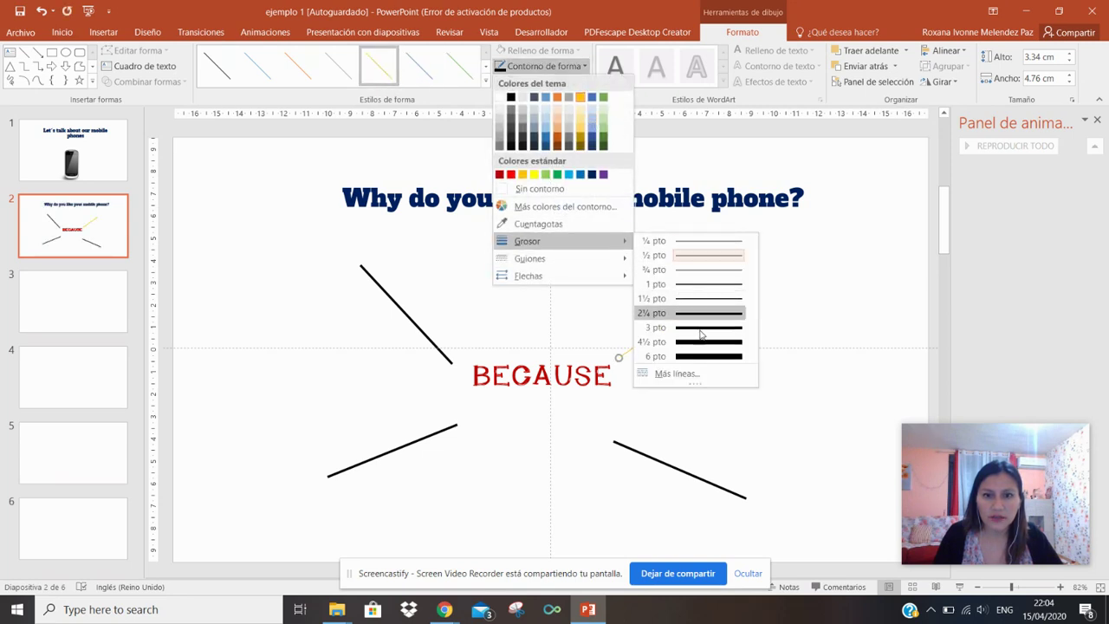
pyautogui.click(693, 324)
pyautogui.click(809, 304)
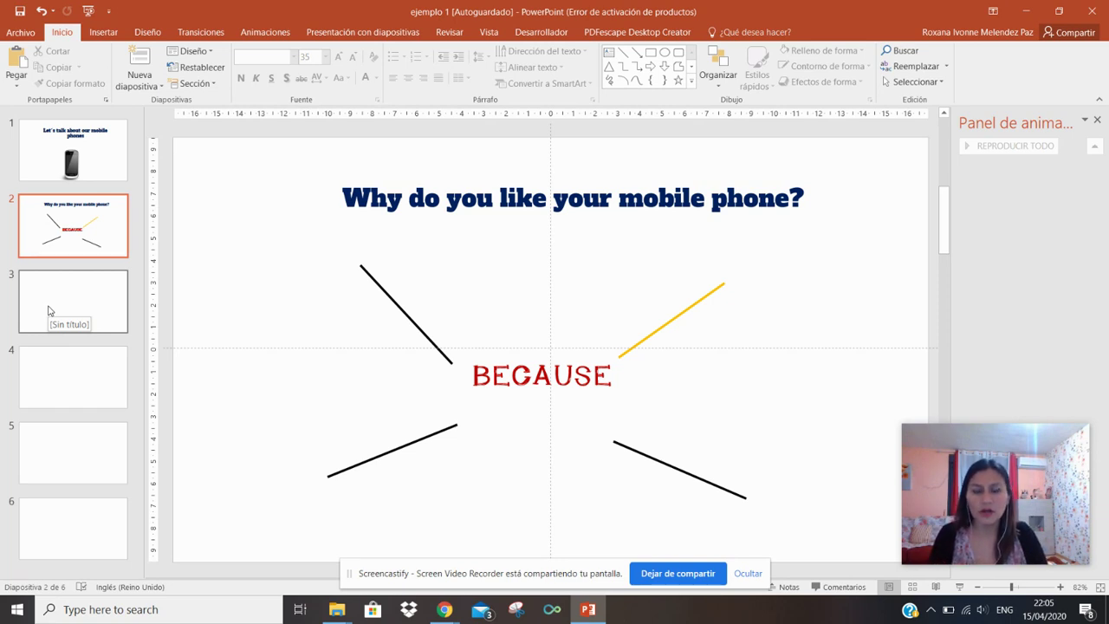
# Step: Add a 'Call my friends' text box at the yellow line's outer end, widened to one line
pyautogui.click(92, 33)
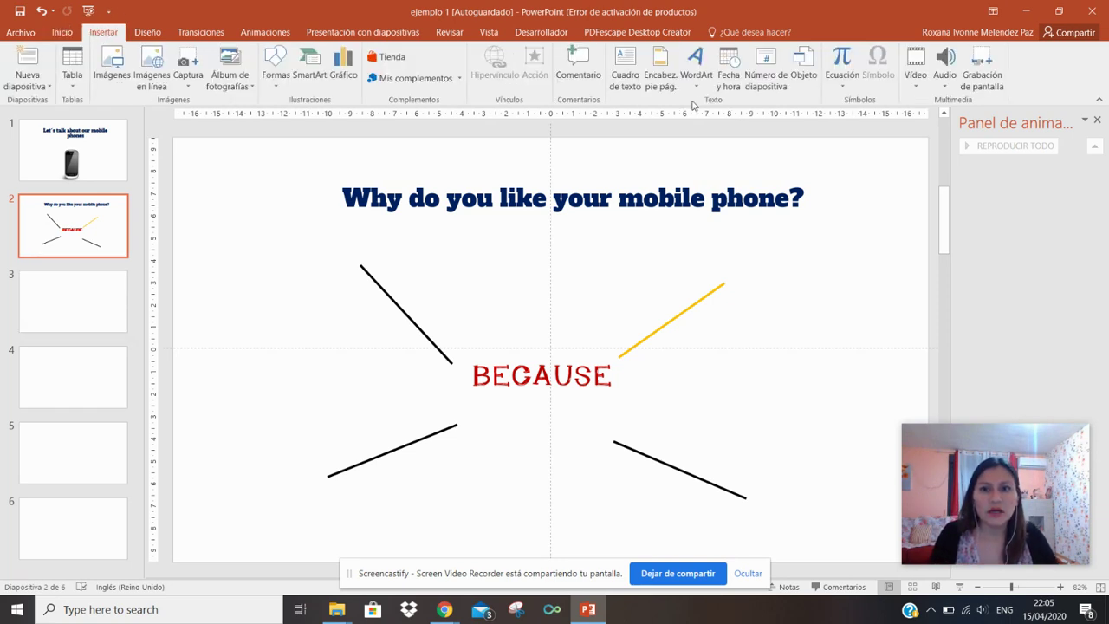
pyautogui.click(625, 70)
pyautogui.moveTo(775, 266); pyautogui.dragTo(843, 279)
pyautogui.write('Call my ')
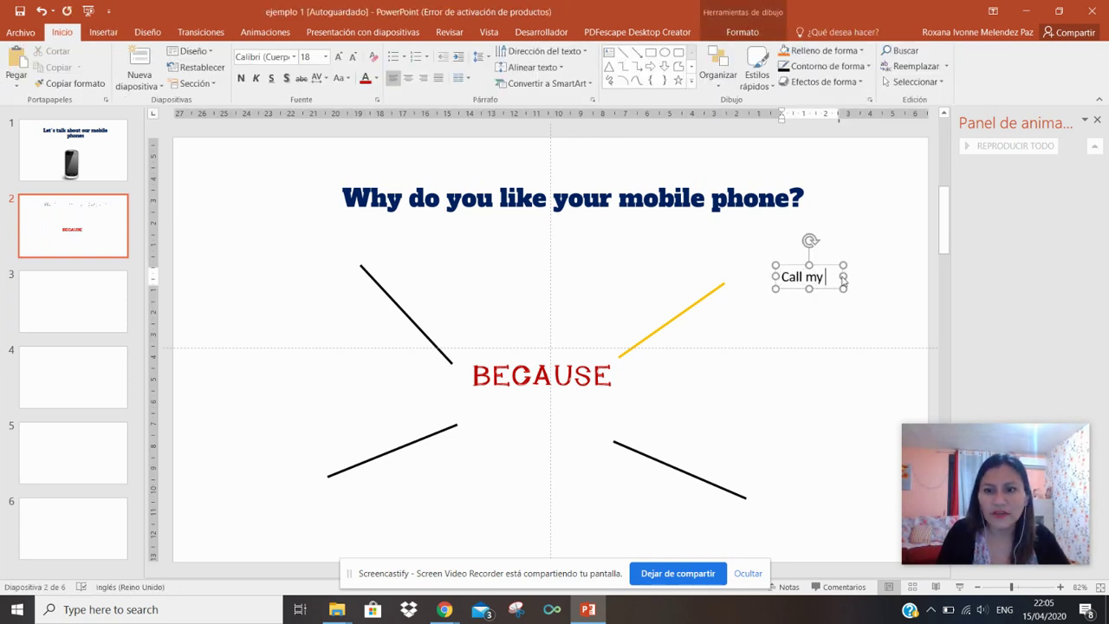
pyautogui.write('friends')
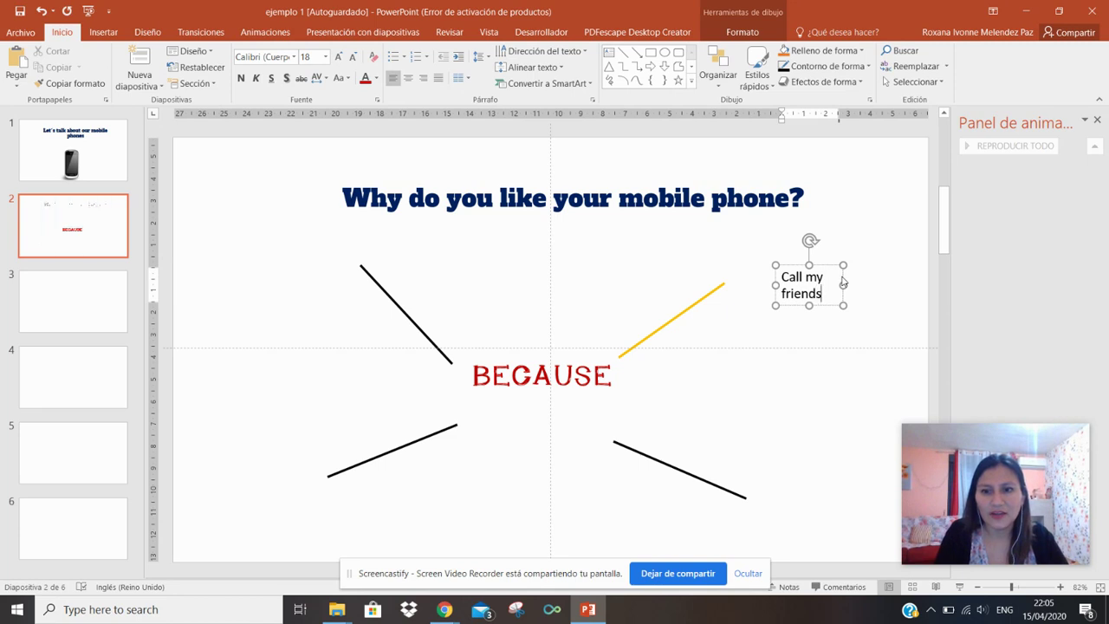
pyautogui.moveTo(845, 288)
pyautogui.mouseDown()
pyautogui.moveTo(871, 287)
pyautogui.moveTo(785, 267)
pyautogui.mouseUp()
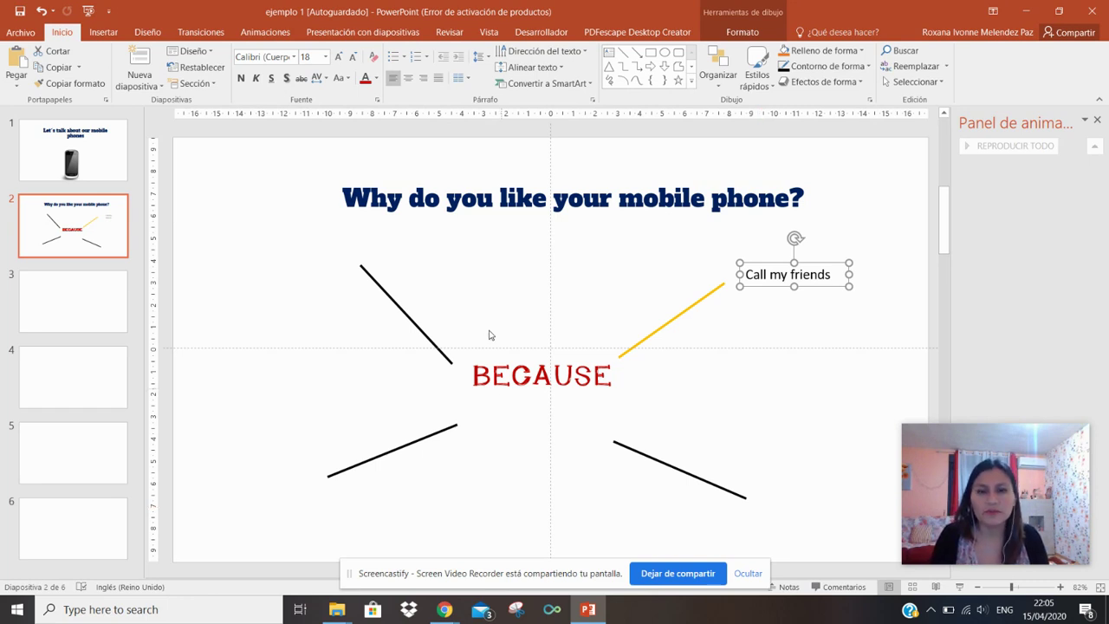
pyautogui.click(733, 325)
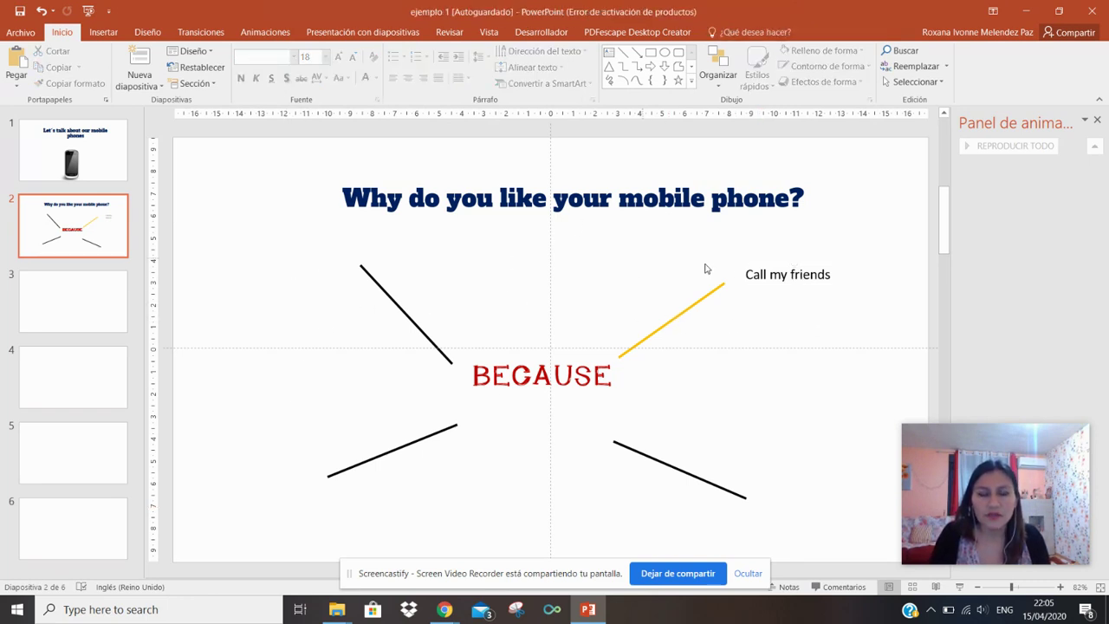
# Step: Copy the 'Call my friends' label and paste three copies onto the slide
pyautogui.click(372, 281)
pyautogui.moveTo(361, 265); pyautogui.dragTo(368, 275)
pyautogui.click(780, 273)
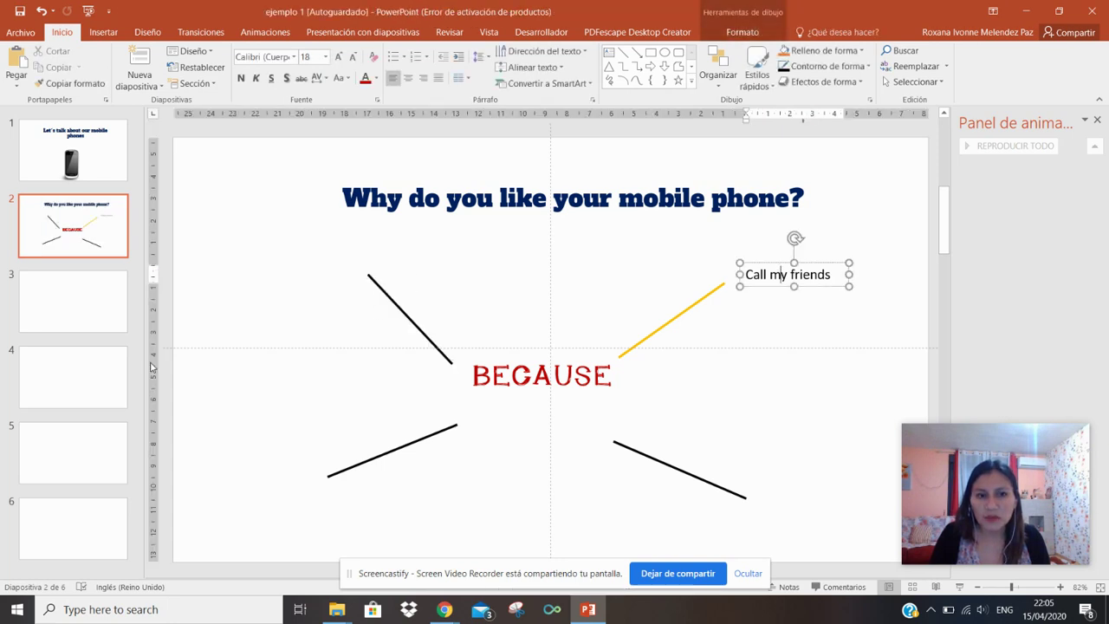
pyautogui.rightClick(97, 246)
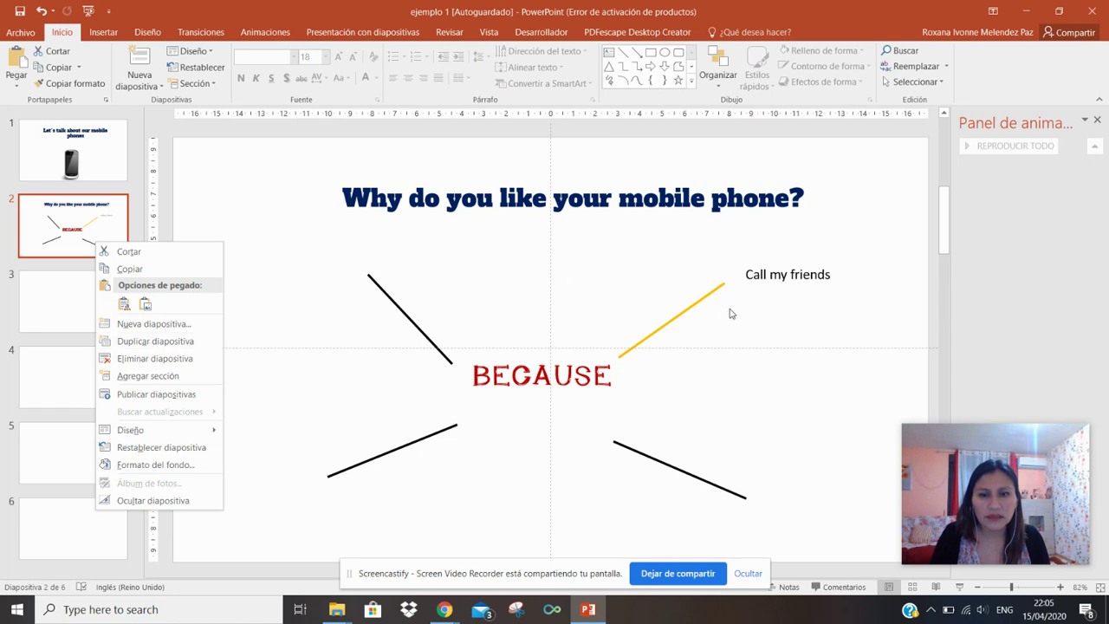
pyautogui.click(783, 279)
pyautogui.click(807, 275)
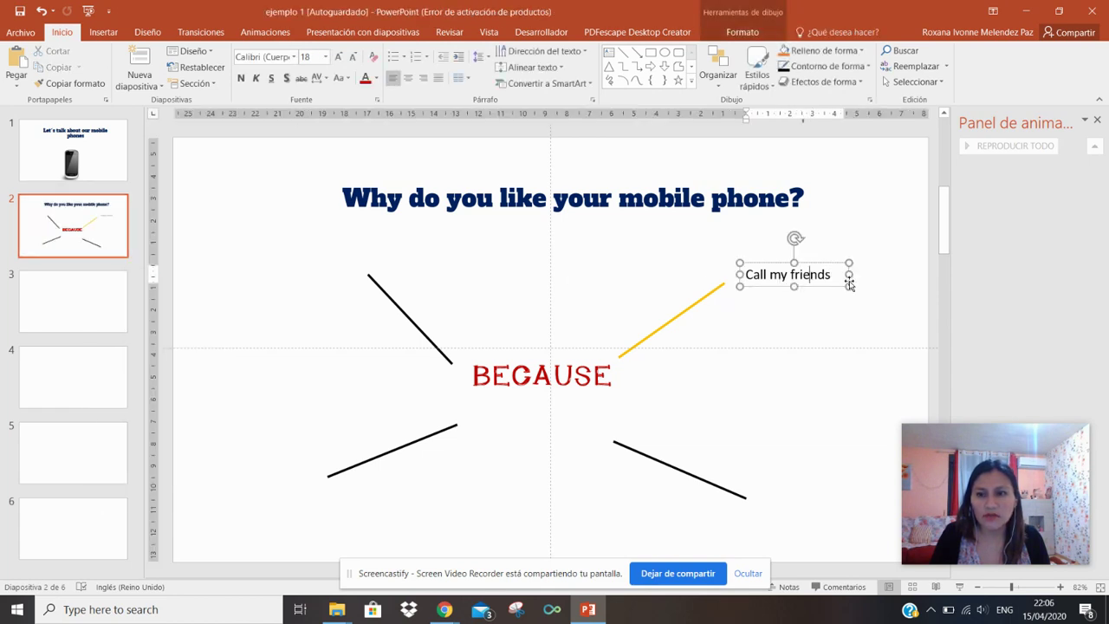
pyautogui.rightClick(848, 283)
pyautogui.click(877, 310)
pyautogui.rightClick(719, 392)
pyautogui.click(745, 414)
pyautogui.rightClick(751, 364)
pyautogui.click(780, 390)
pyautogui.rightClick(750, 372)
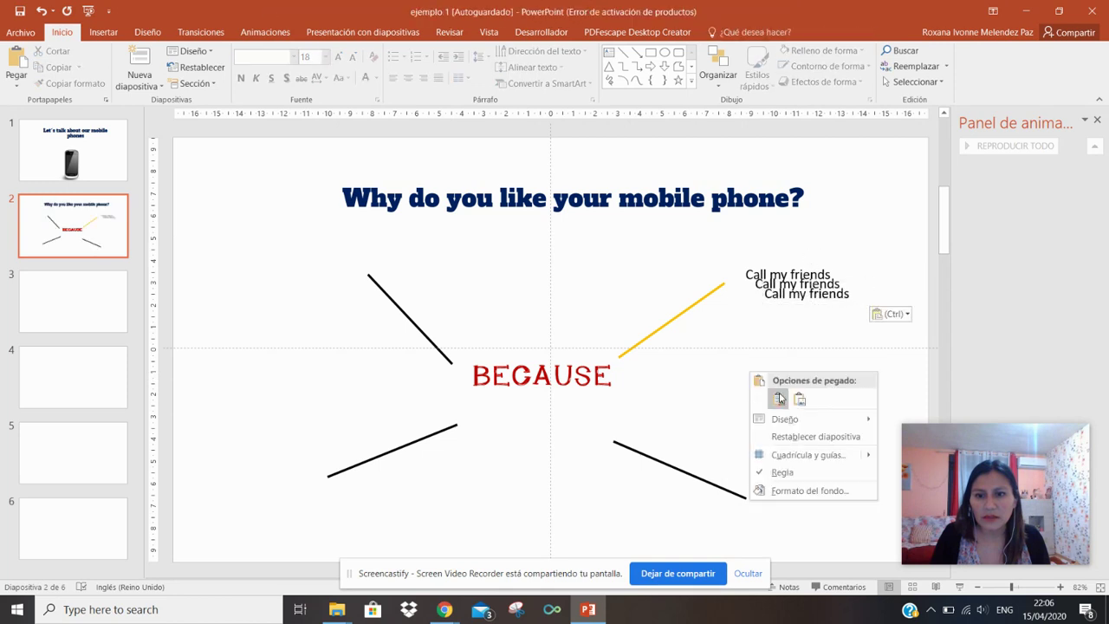
pyautogui.click(779, 400)
# Step: Move the copies beside the upper-left, lower-left and lower-right lines
pyautogui.moveTo(805, 294); pyautogui.dragTo(289, 270)
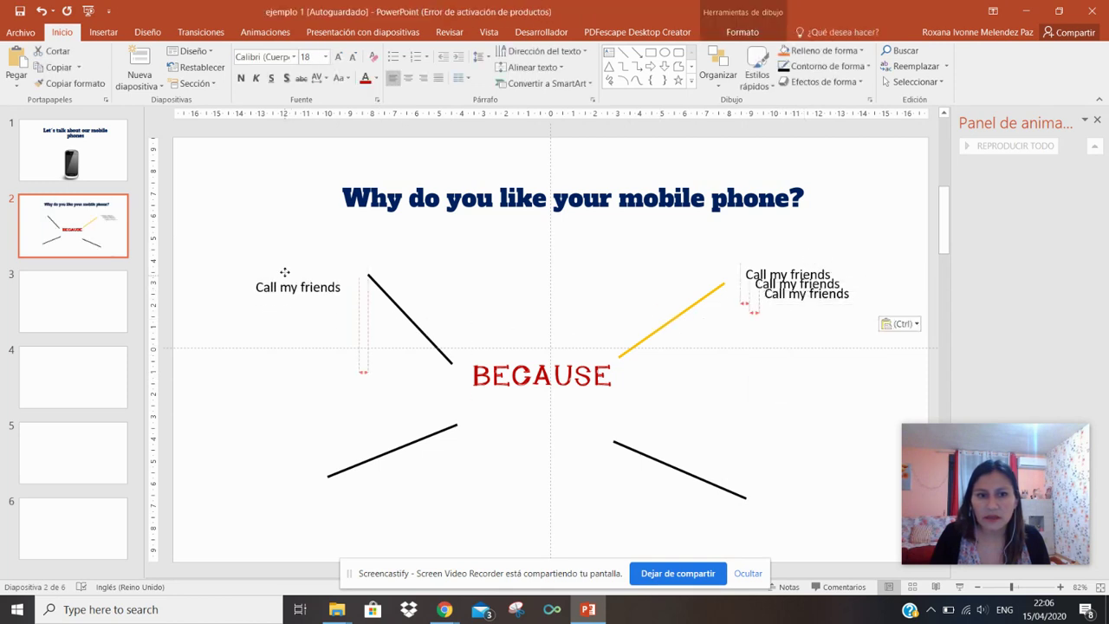
pyautogui.click(798, 291)
pyautogui.moveTo(798, 291)
pyautogui.mouseDown()
pyautogui.moveTo(251, 450)
pyautogui.moveTo(256, 439)
pyautogui.mouseUp()
pyautogui.click(785, 284)
pyautogui.moveTo(784, 285)
pyautogui.mouseDown()
pyautogui.moveTo(802, 462)
pyautogui.moveTo(789, 500)
pyautogui.mouseUp()
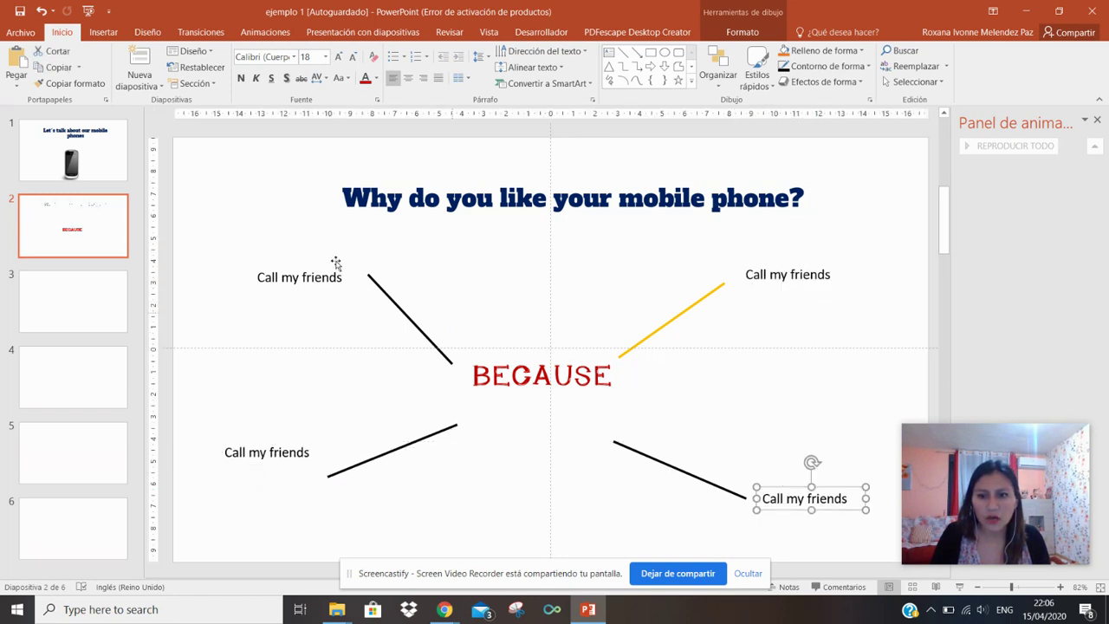
pyautogui.click(316, 279)
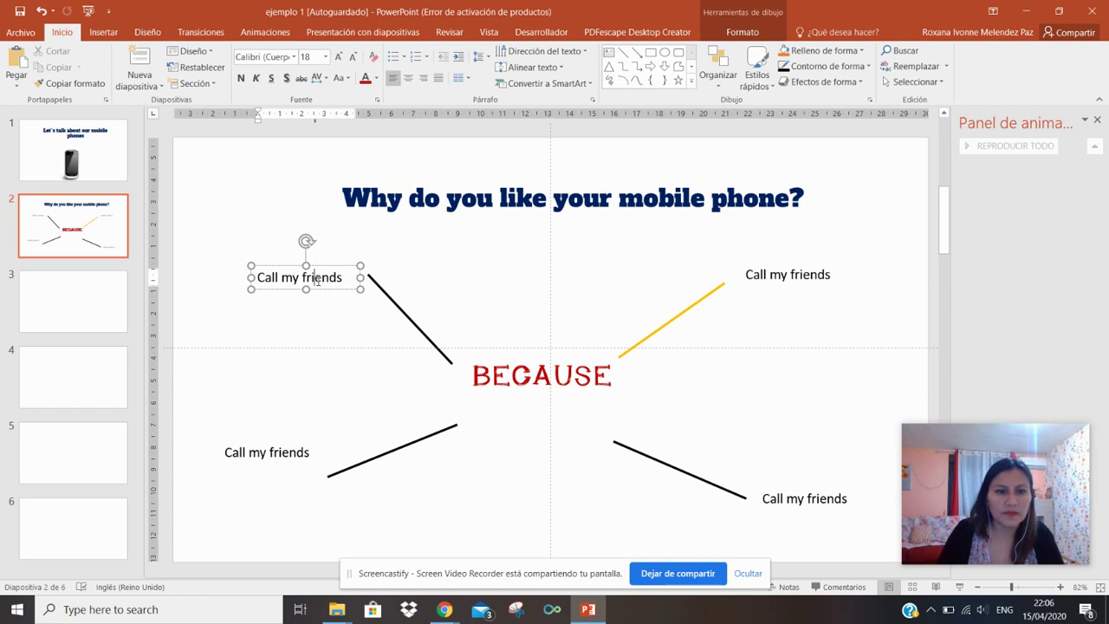
# Step: Change the copied labels to 'Make video calls', 'Play games' and 'Take selfies'
pyautogui.tripleClick(296, 279)
pyautogui.write('Make video calls')
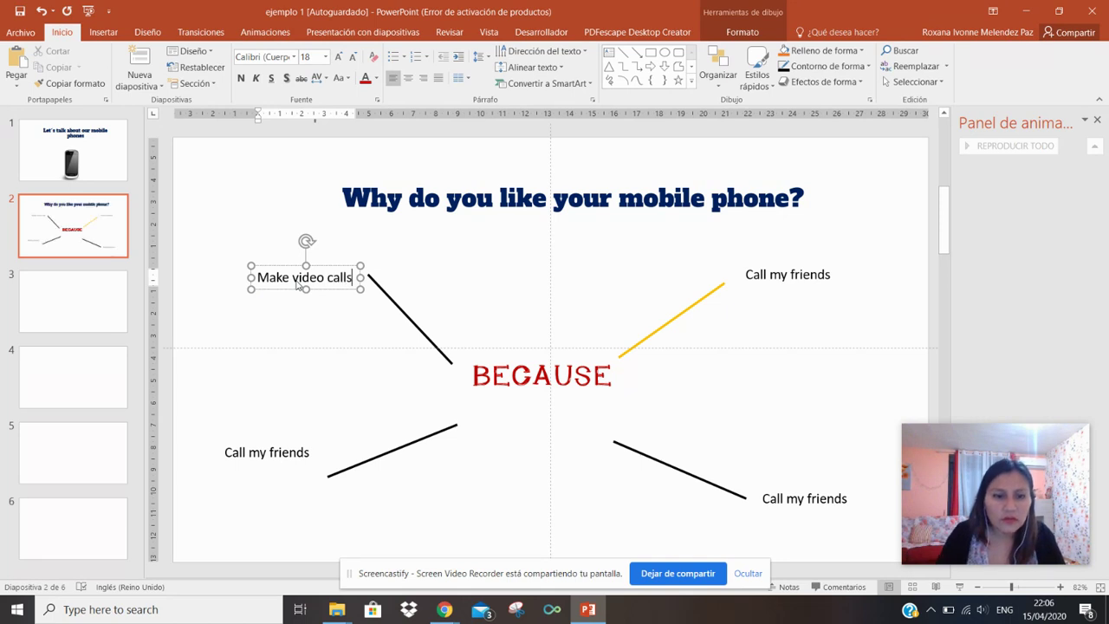
pyautogui.tripleClick(276, 458)
pyautogui.write('Play games')
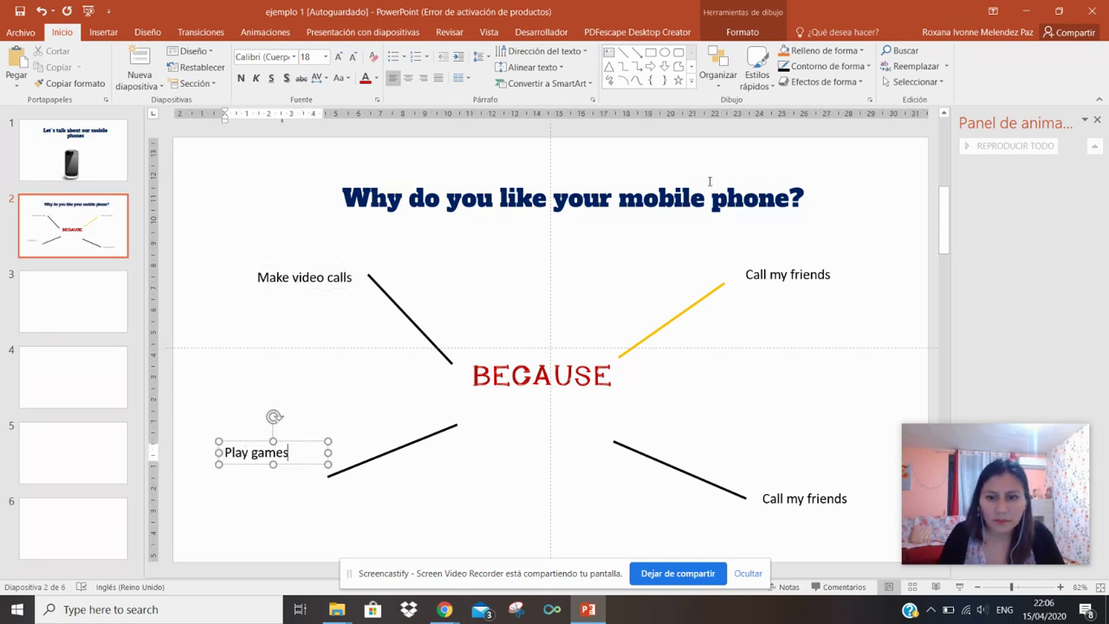
pyautogui.moveTo(848, 499); pyautogui.dragTo(808, 498)
pyautogui.hotkey('shift', 'Home')
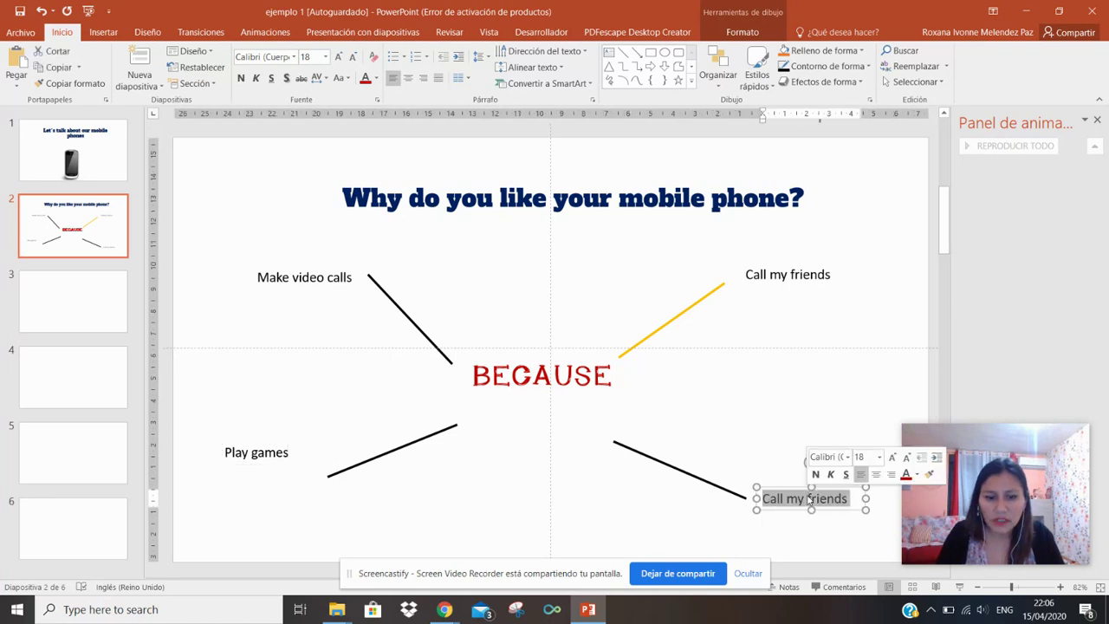
pyautogui.write('Take selfies')
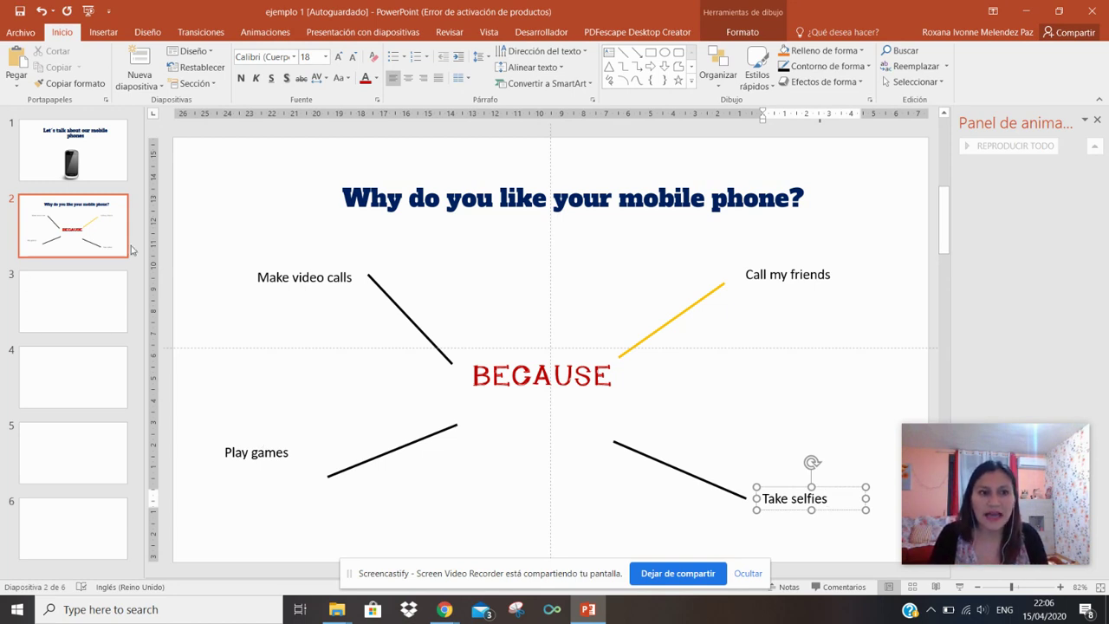
# Step: Duplicate slide 2 as slide 3 and cut its 'Make video calls' label
pyautogui.rightClick(97, 234)
pyautogui.click(156, 330)
pyautogui.click(327, 277)
pyautogui.rightClick(362, 291)
pyautogui.click(378, 300)
# Step: Cut the 'Play games', 'Call my friends' and 'Take selfies' labels from slide 3
pyautogui.click(314, 461)
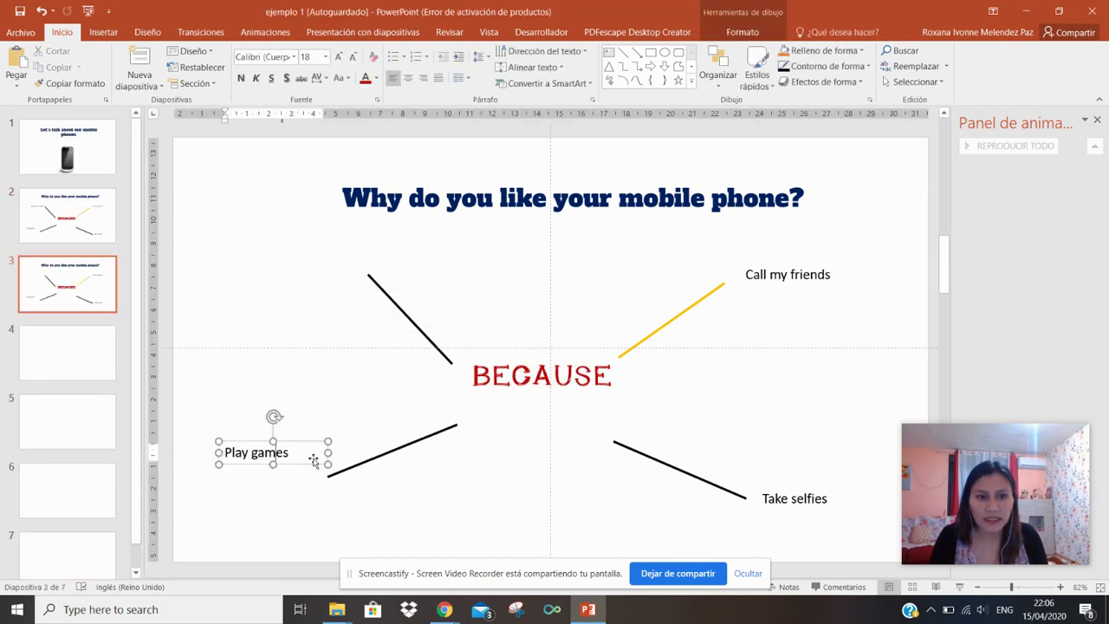
pyautogui.rightClick(330, 463)
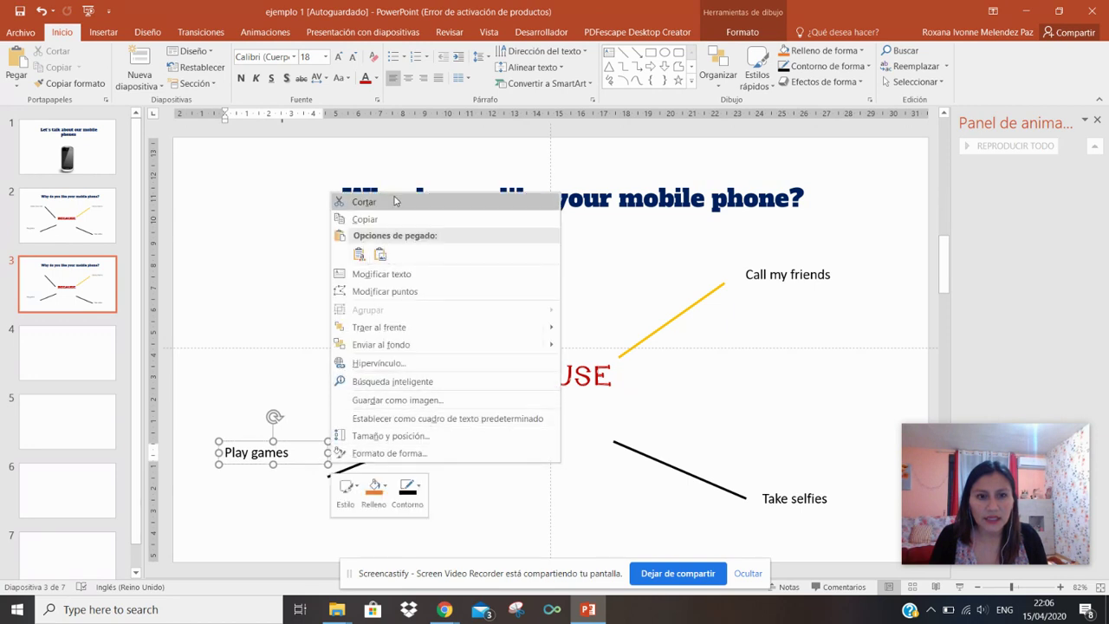
pyautogui.click(347, 200)
pyautogui.rightClick(780, 264)
pyautogui.click(814, 272)
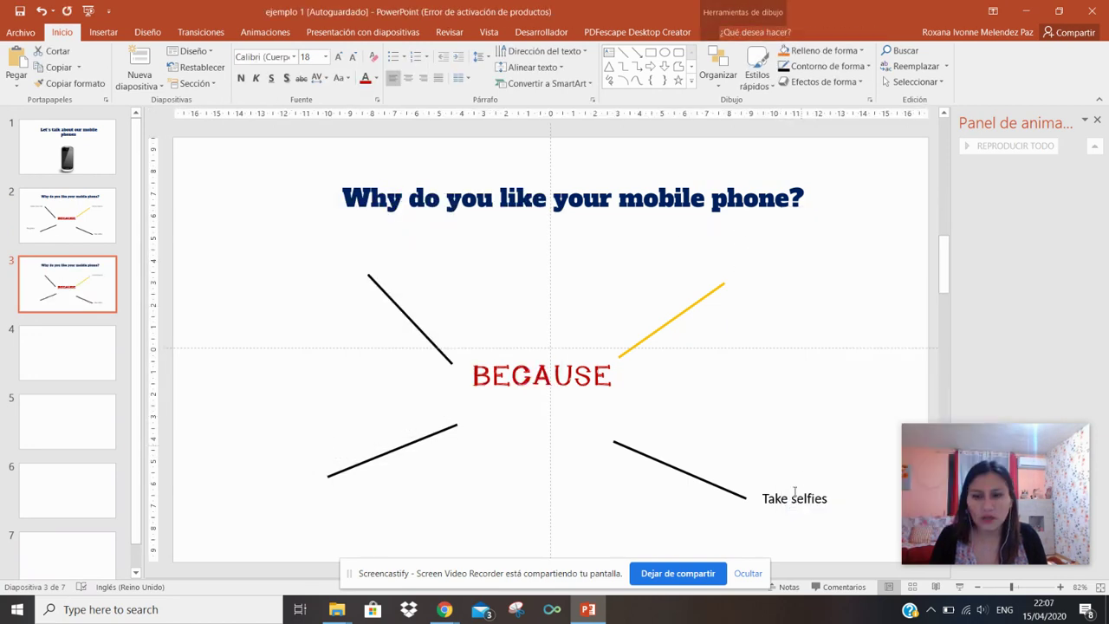
pyautogui.click(802, 487)
pyautogui.rightClick(813, 485)
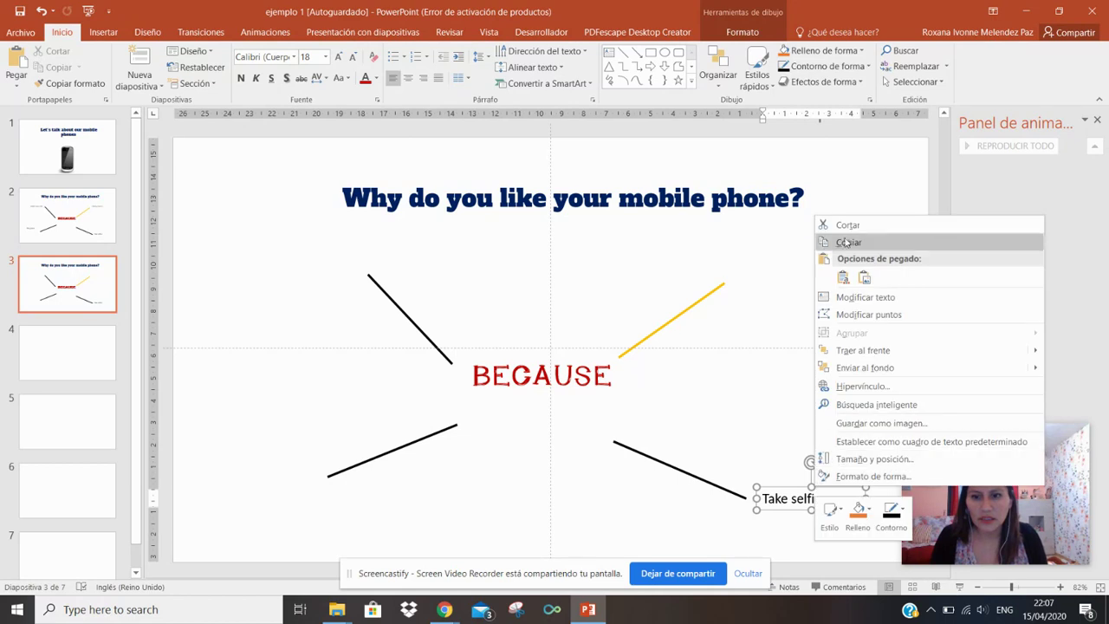
pyautogui.click(836, 227)
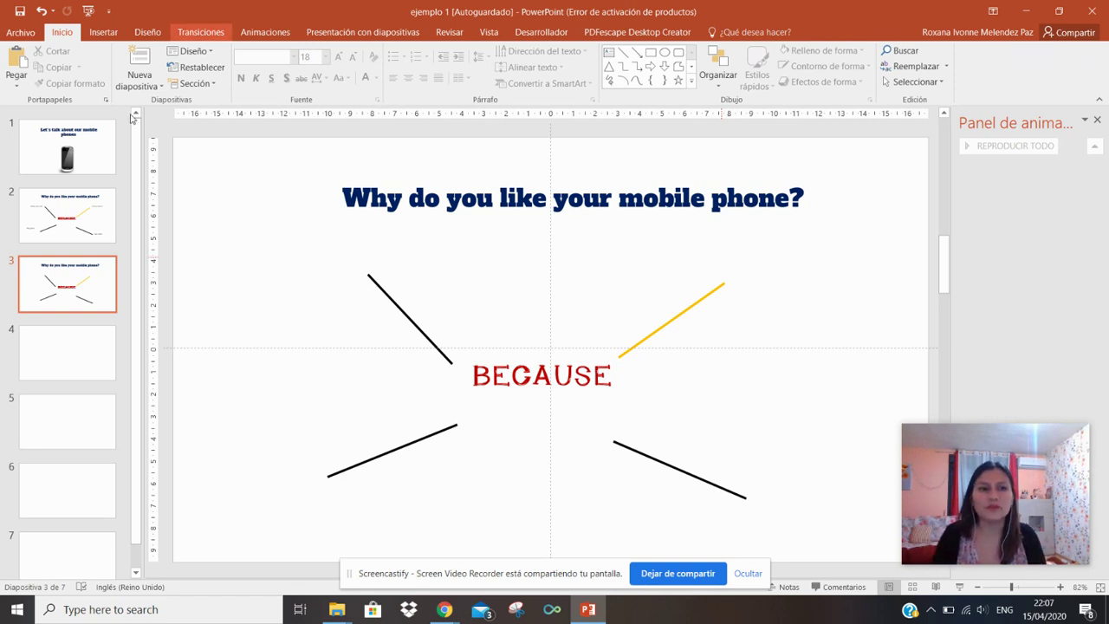
# Step: Select blank slide 4 and choose Insertar > Audio > Grabar audio to open Grabar sonido
pyautogui.click(70, 365)
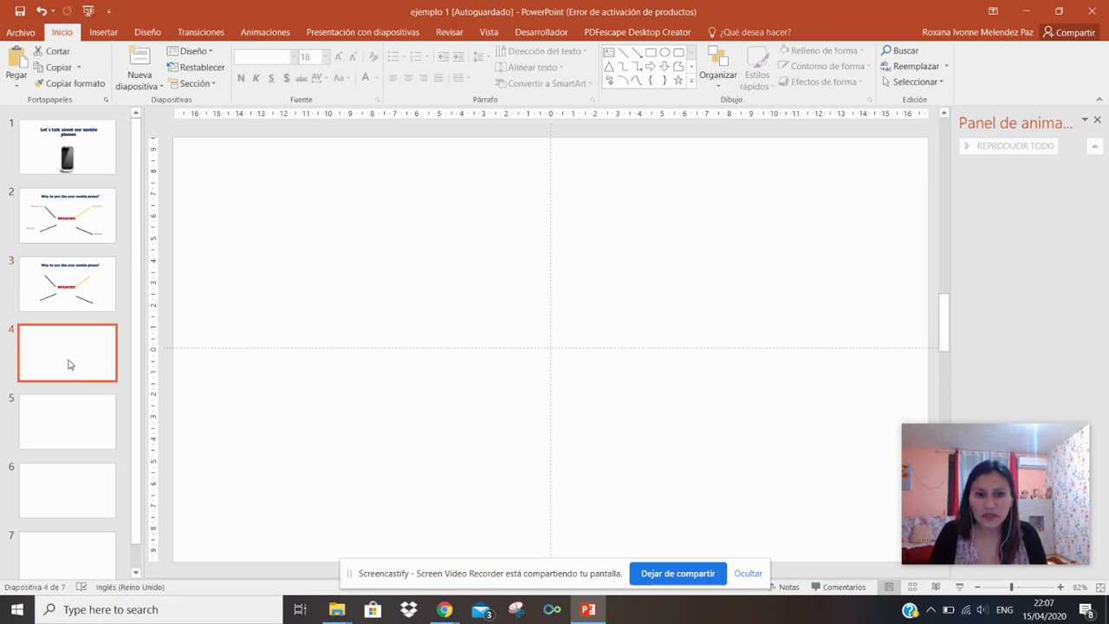
pyautogui.click(95, 35)
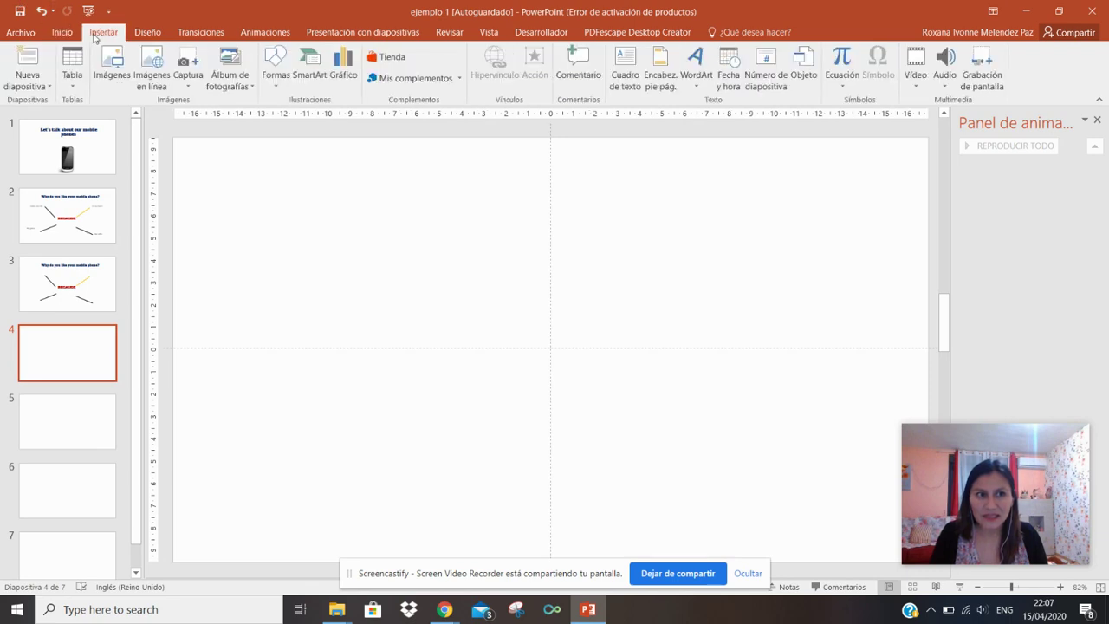
pyautogui.click(943, 78)
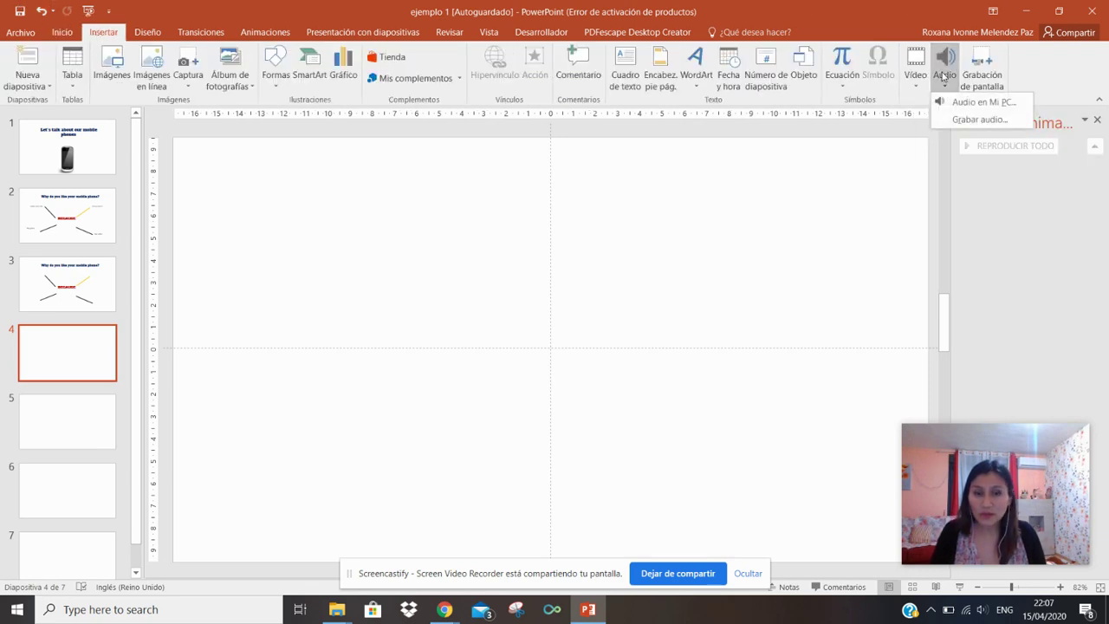
pyautogui.click(981, 119)
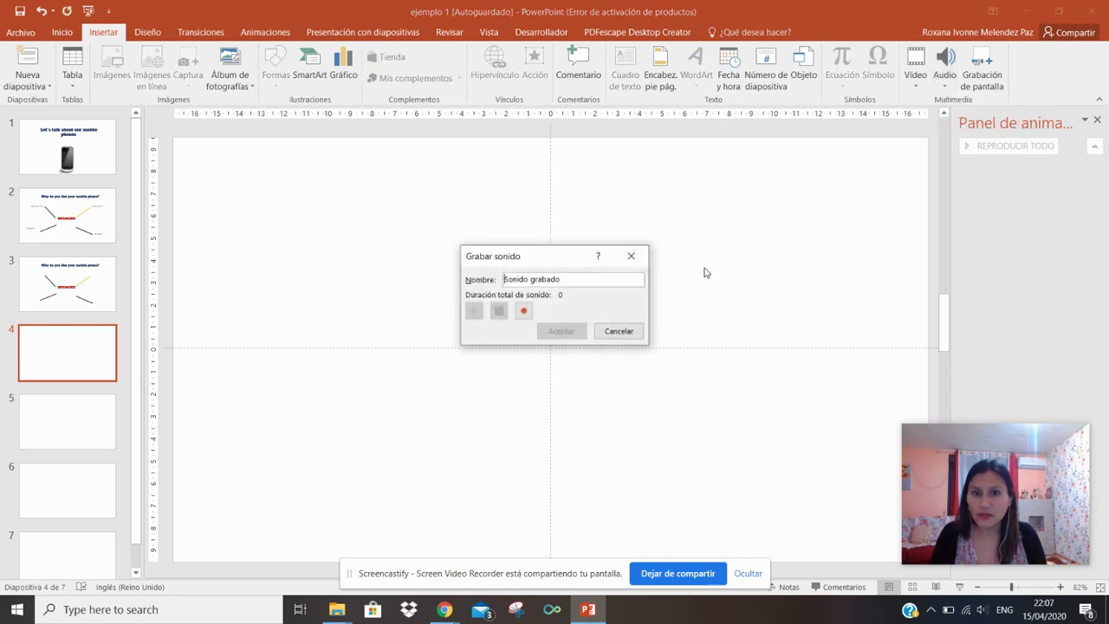
# Step: Name the new recording 'reasons', record about 13 seconds of speech, and accept it onto slide 4
pyautogui.tripleClick(541, 279)
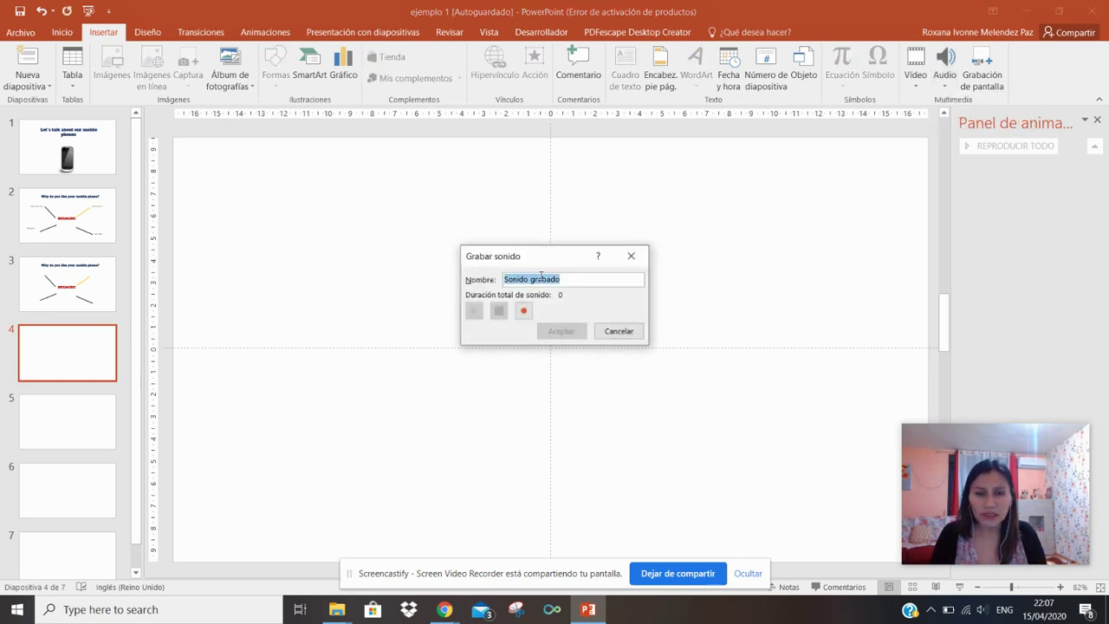
pyautogui.write('reasons')
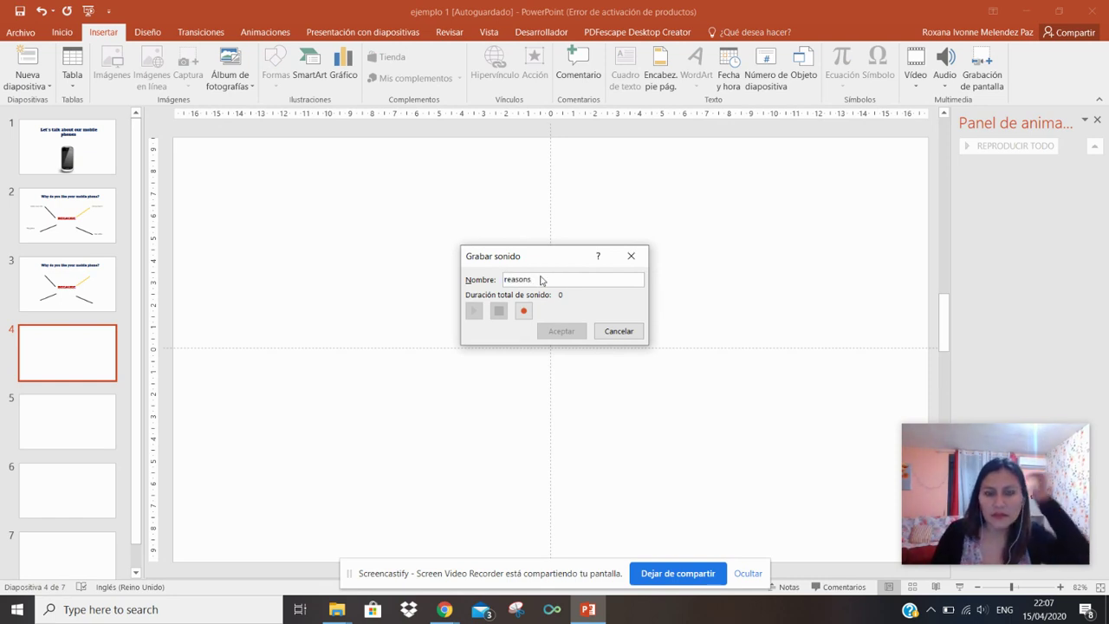
pyautogui.click(523, 312)
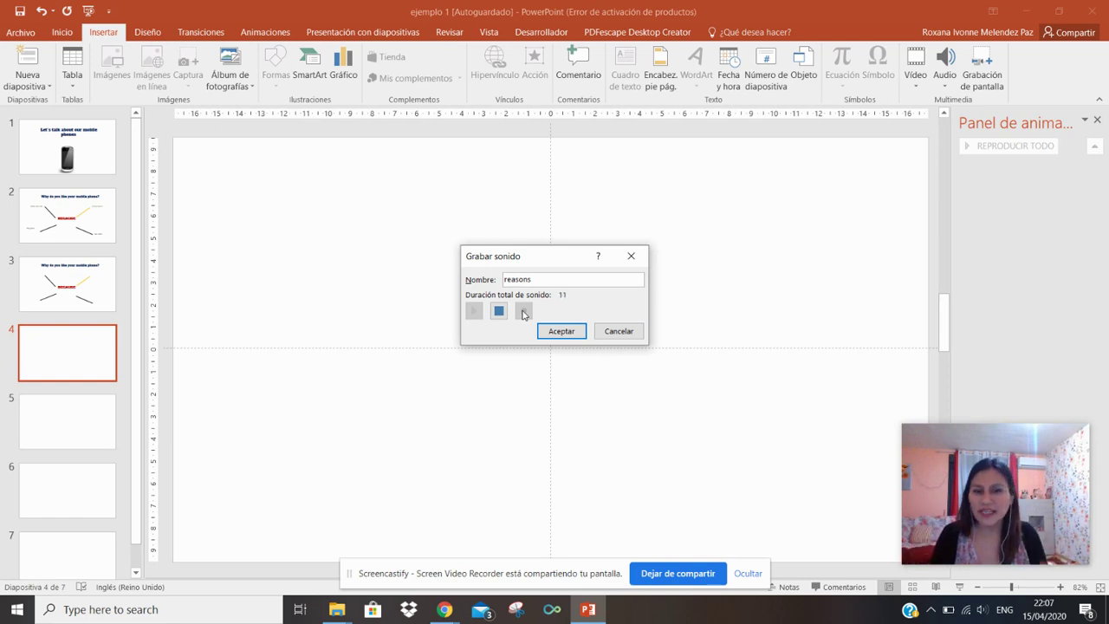
pyautogui.click(577, 337)
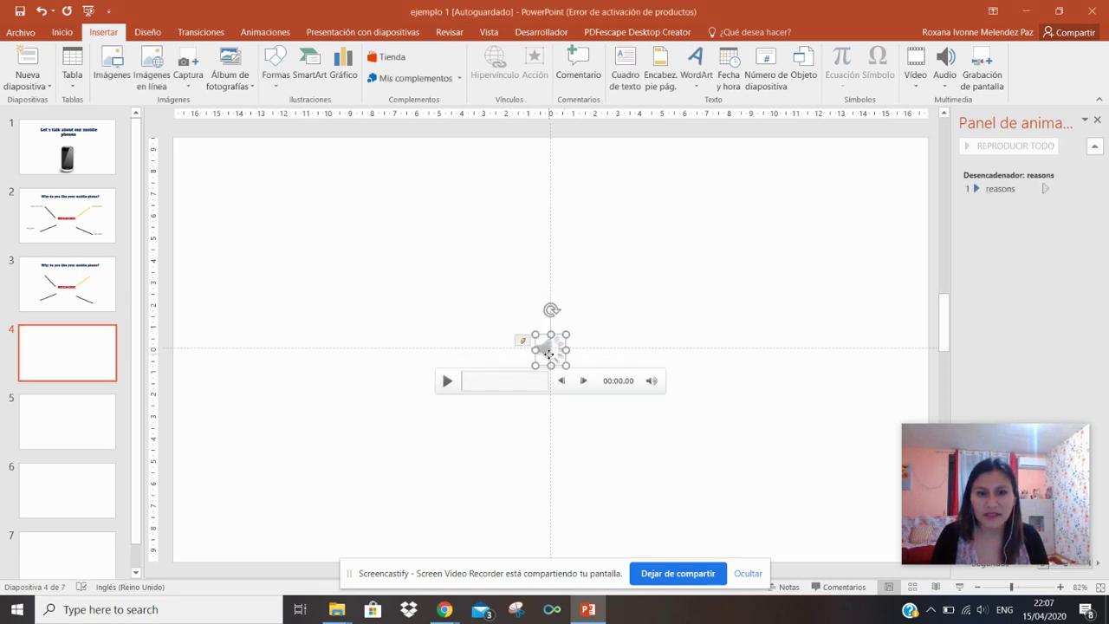
# Step: Move the 'reasons' sound icon up near the slide title and show its animation effects
pyautogui.moveTo(565, 362); pyautogui.dragTo(562, 224)
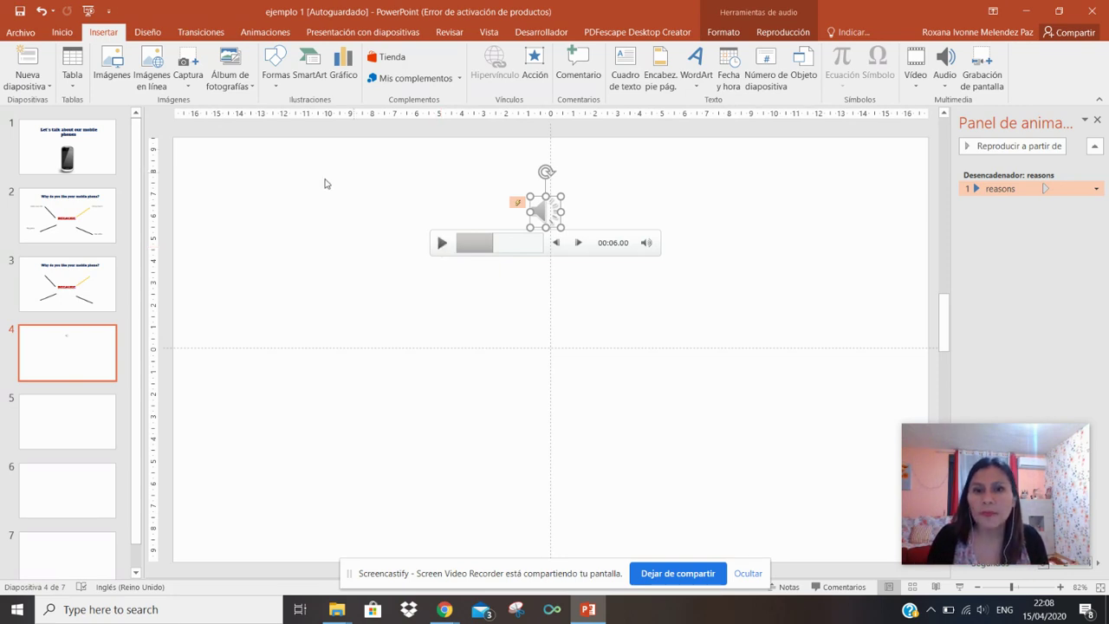
pyautogui.click(518, 206)
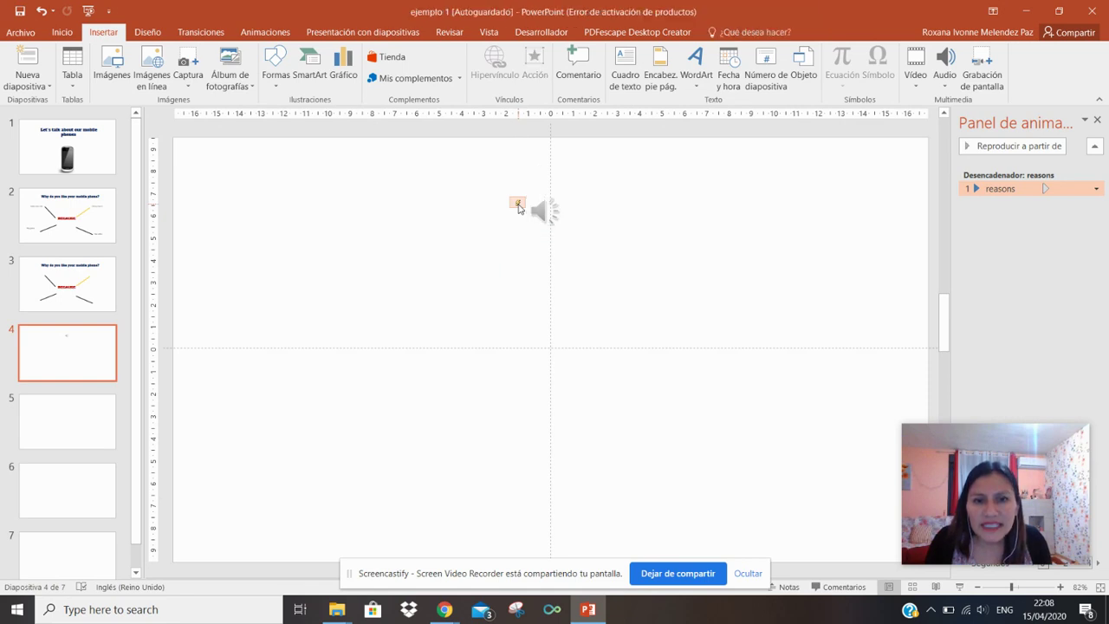
pyautogui.click(1097, 189)
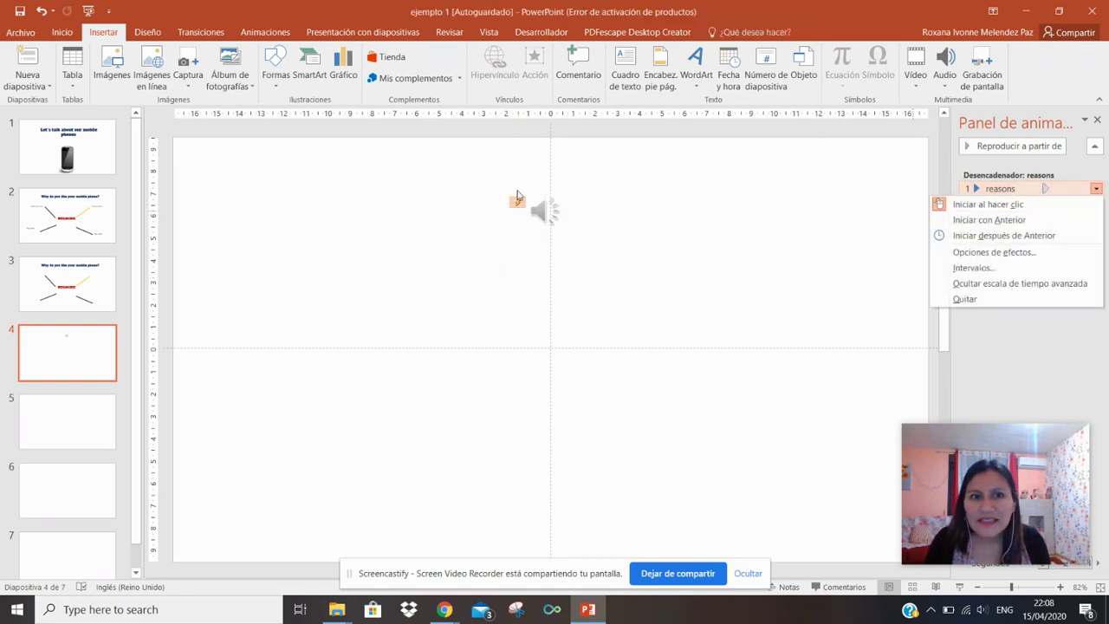
pyautogui.click(517, 197)
pyautogui.click(544, 211)
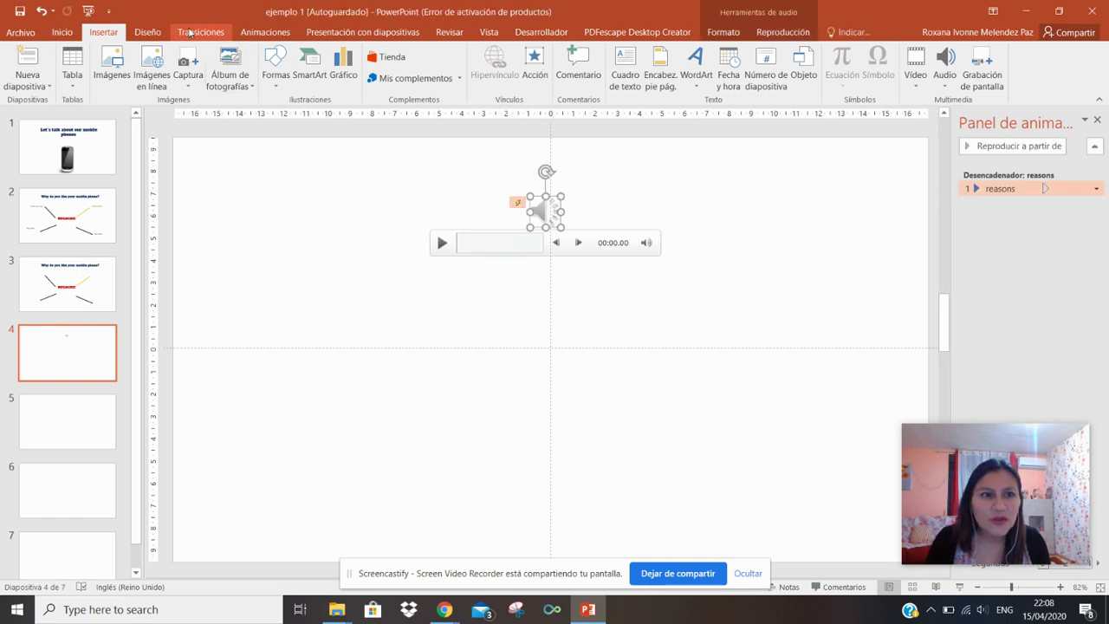
pyautogui.click(265, 33)
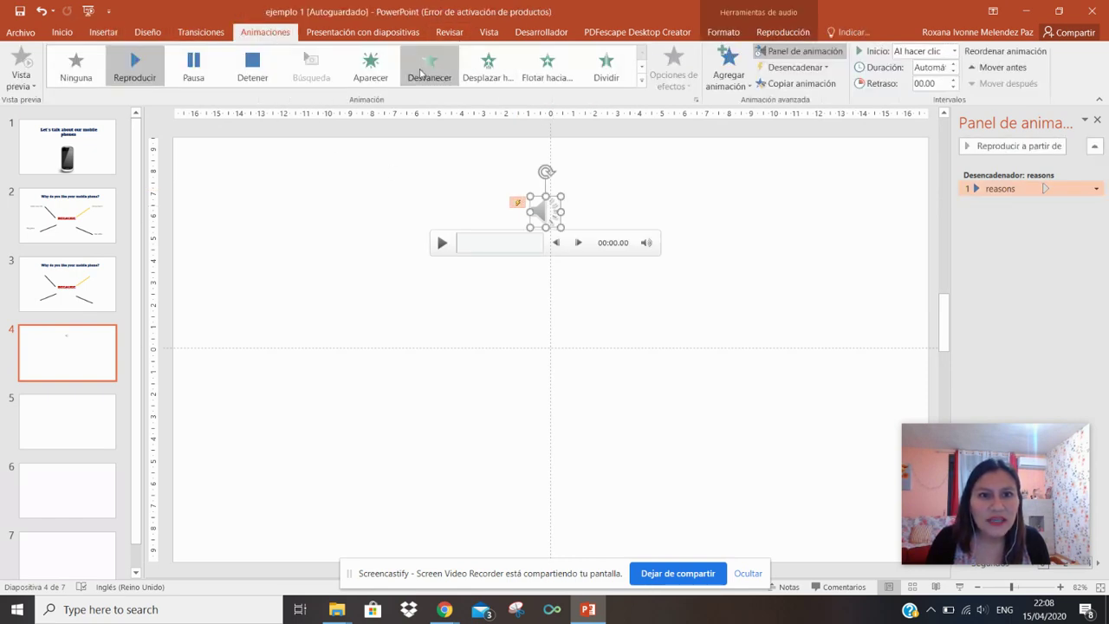
# Step: Try Fade and Fly In entrance effects on the sound, then add an Appear animation
pyautogui.click(420, 73)
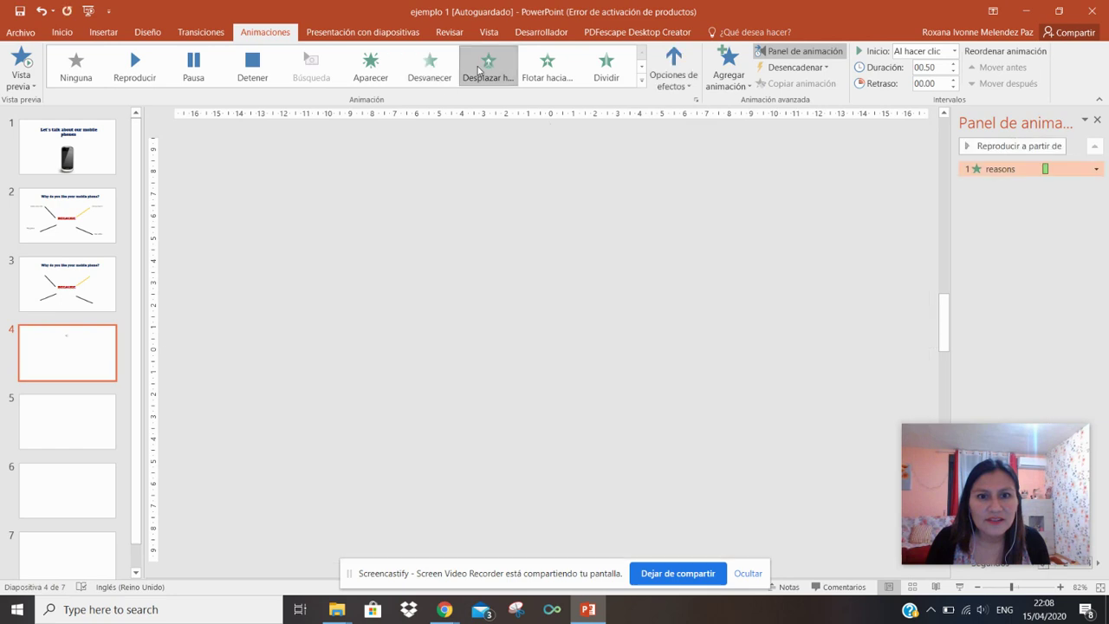
pyautogui.click(478, 69)
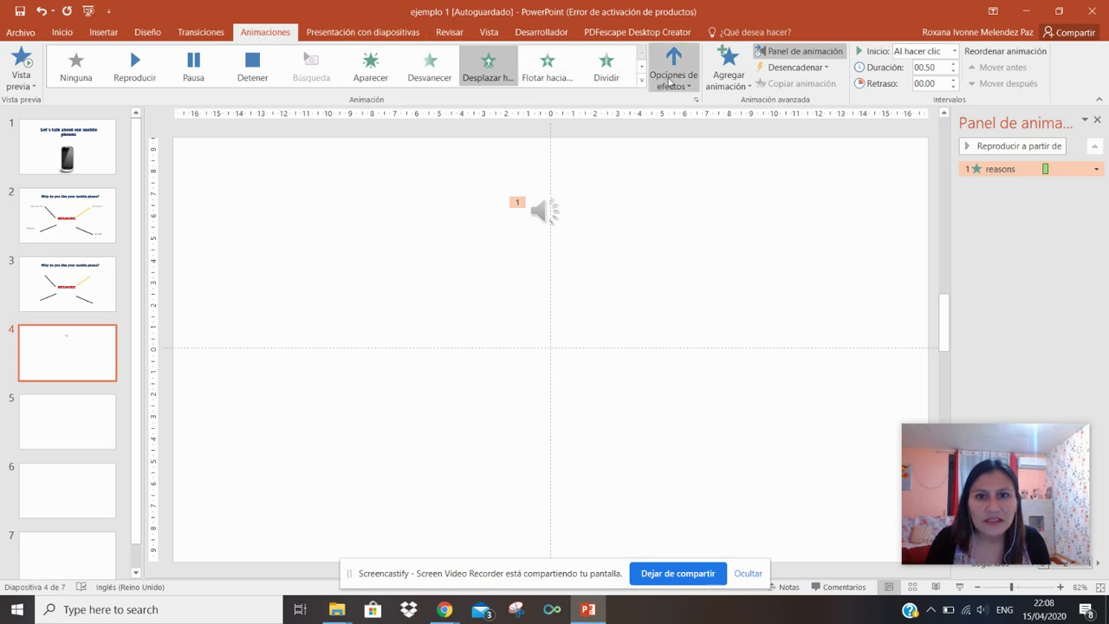
pyautogui.click(728, 69)
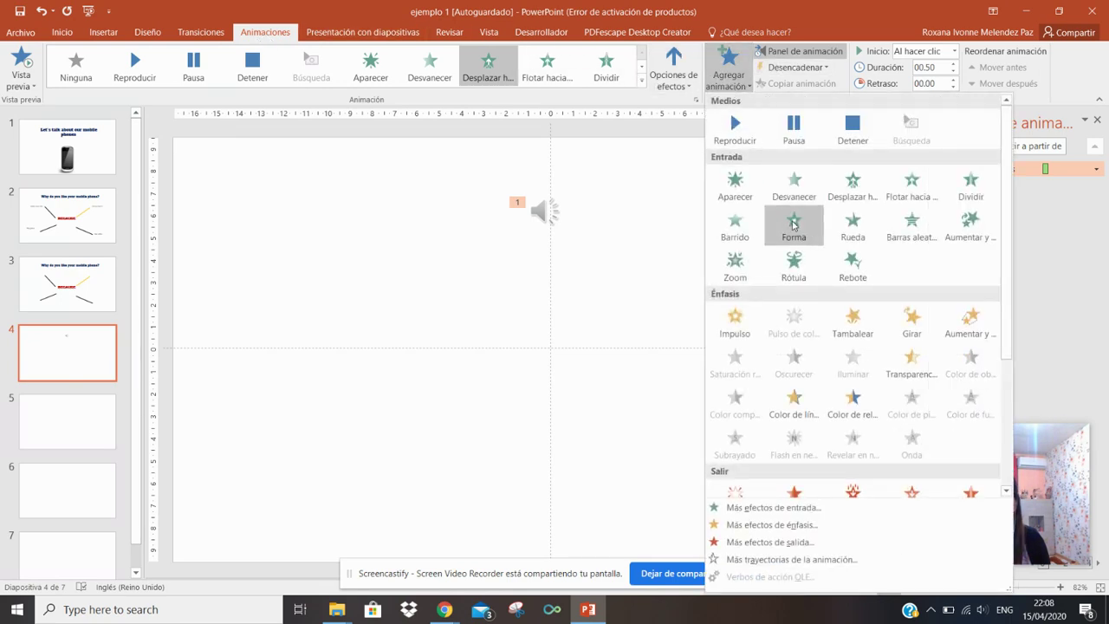
pyautogui.click(734, 184)
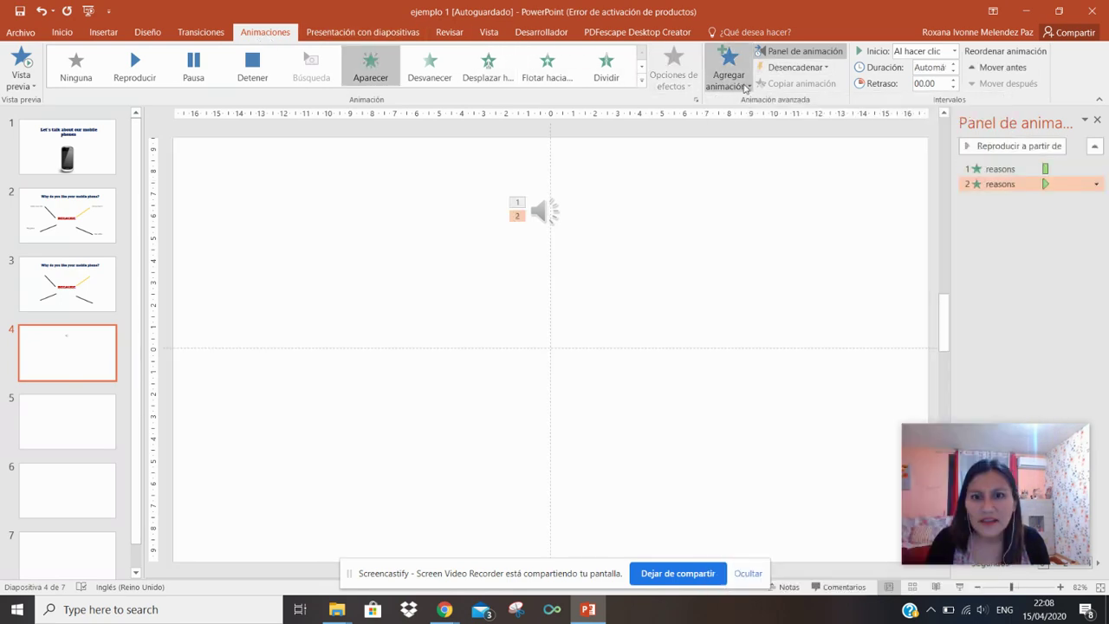
# Step: Remove the extra 'reasons' animation, hide the animation pane, and test-play the audio
pyautogui.click(1094, 170)
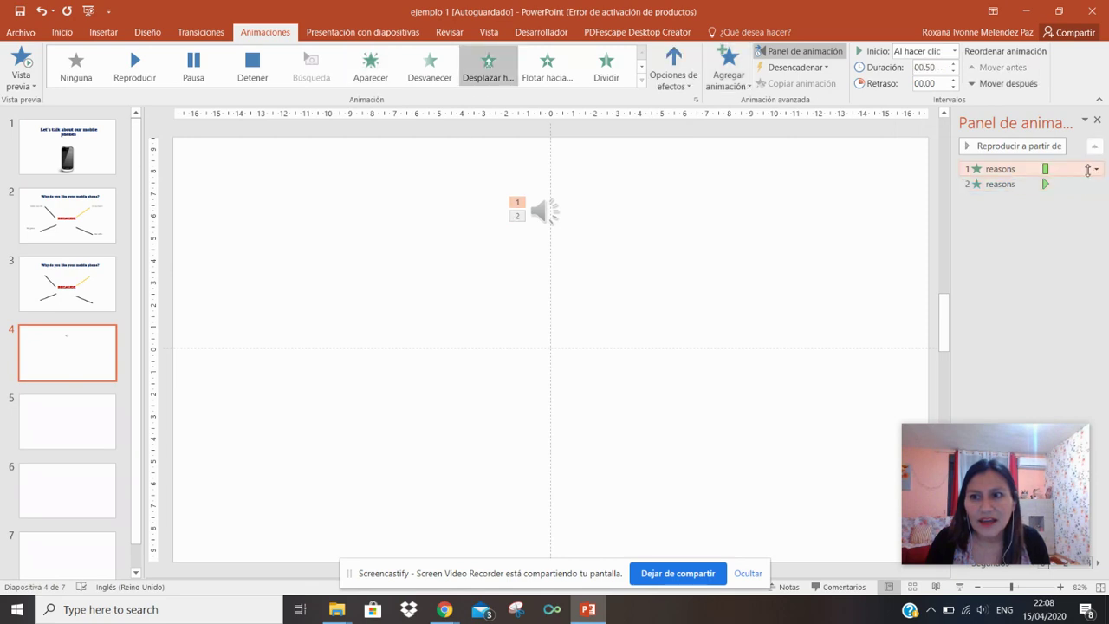
pyautogui.click(1097, 170)
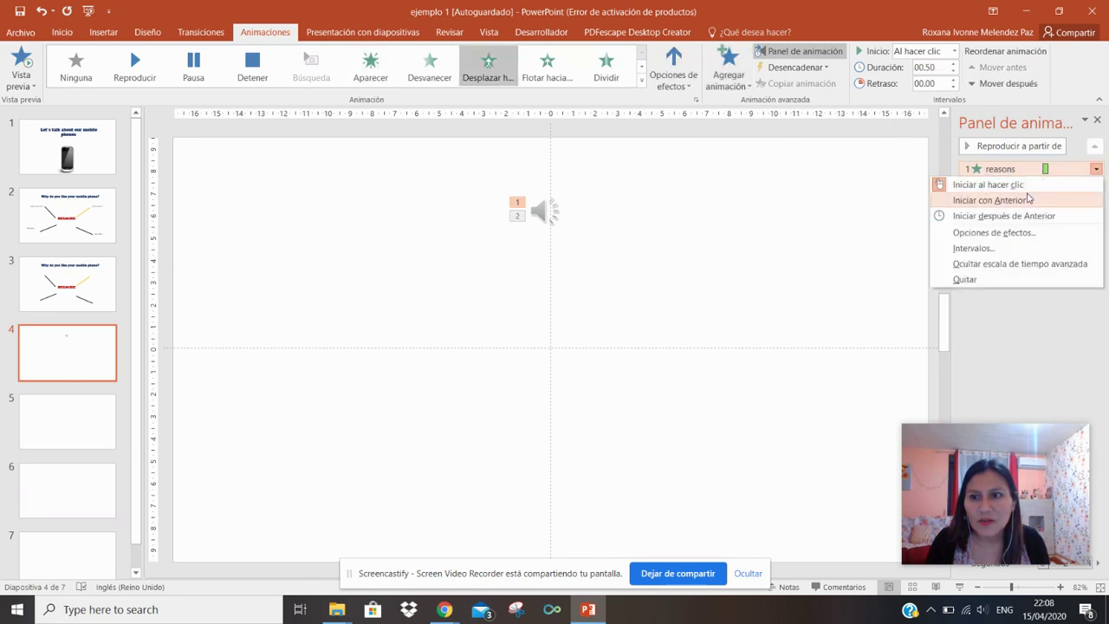
pyautogui.click(996, 279)
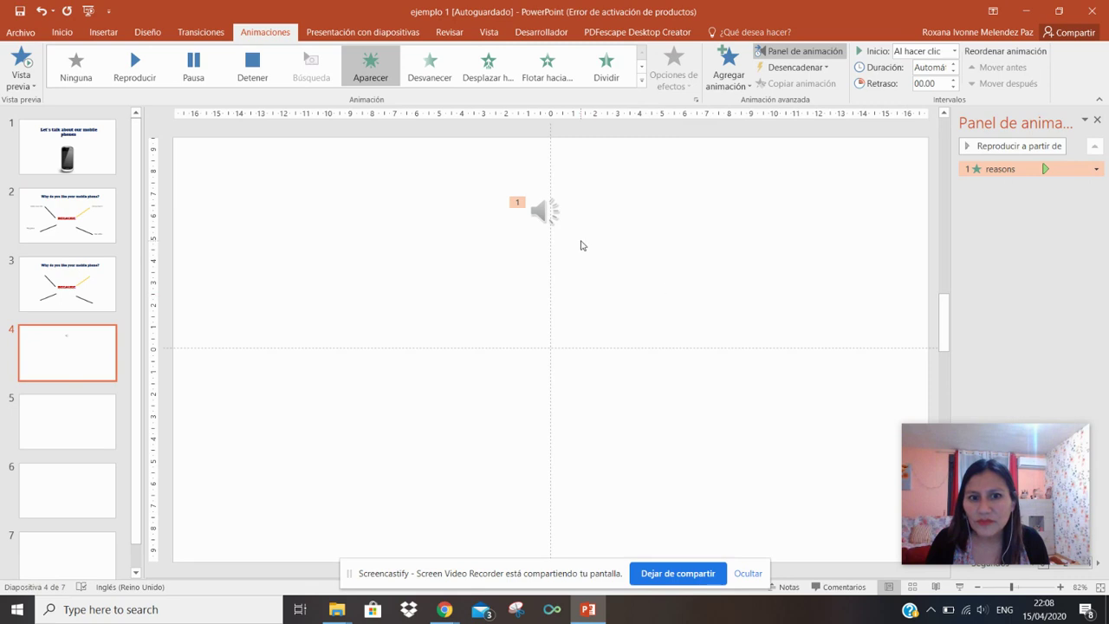
pyautogui.click(513, 242)
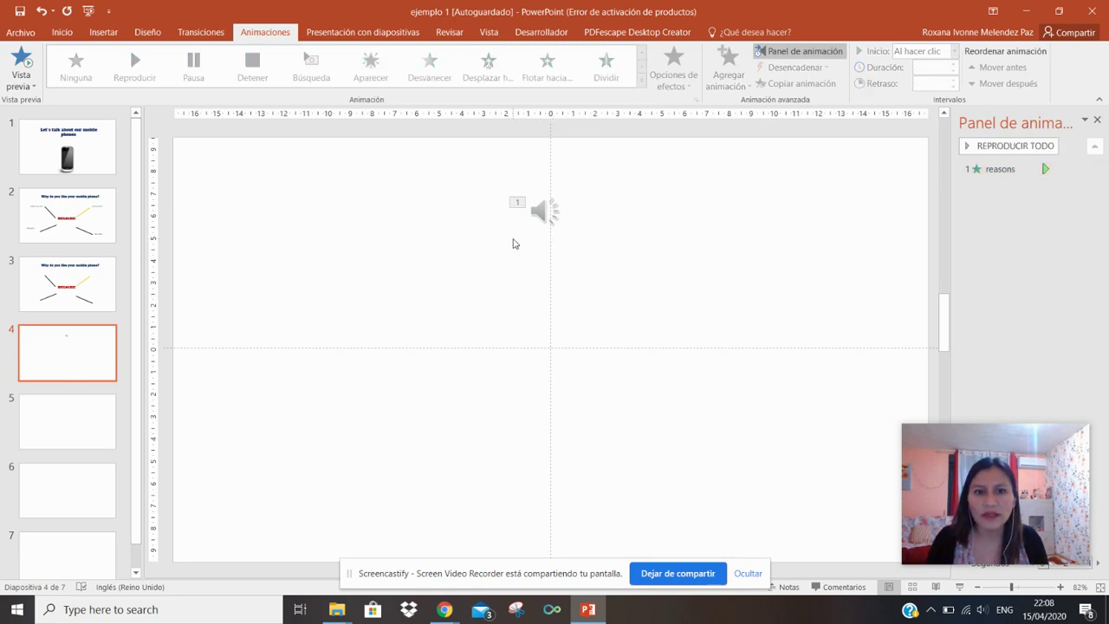
pyautogui.click(1097, 119)
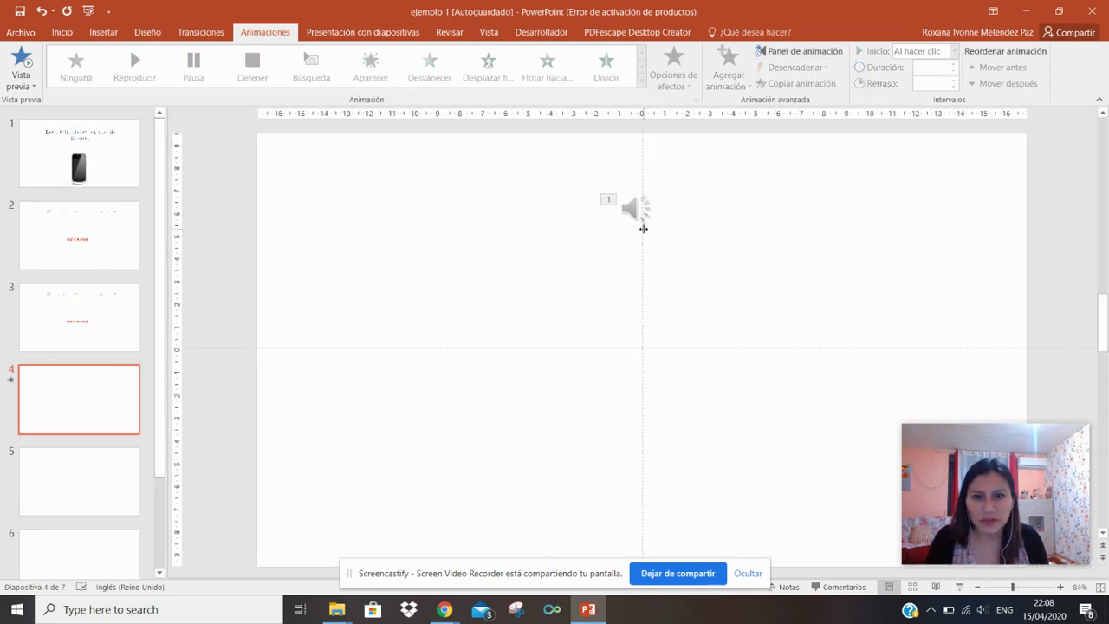
pyautogui.click(533, 241)
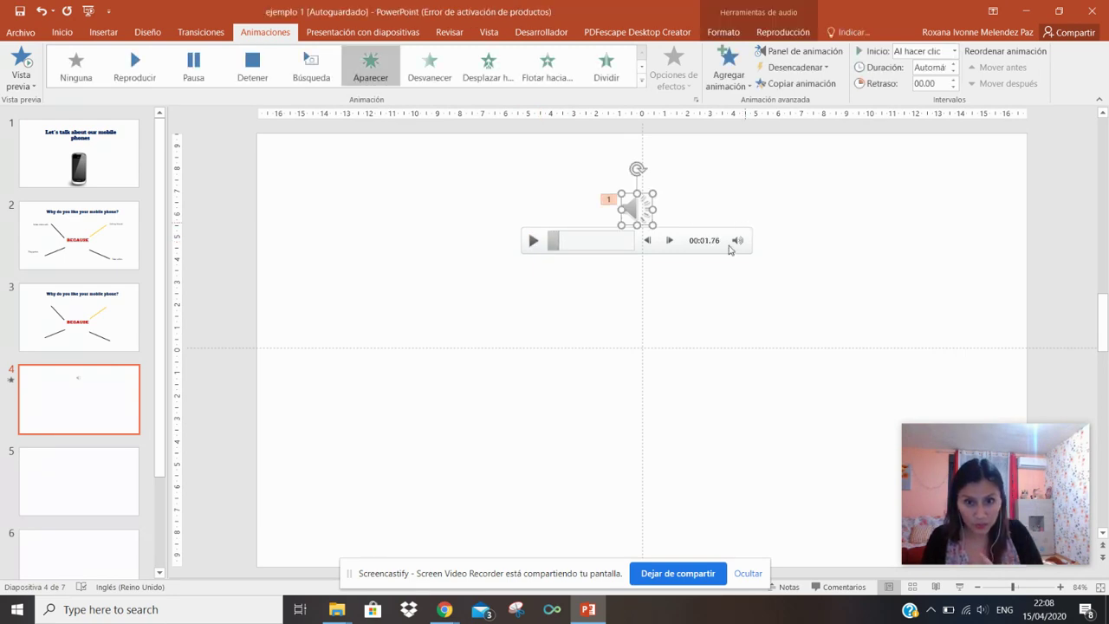
pyautogui.click(67, 35)
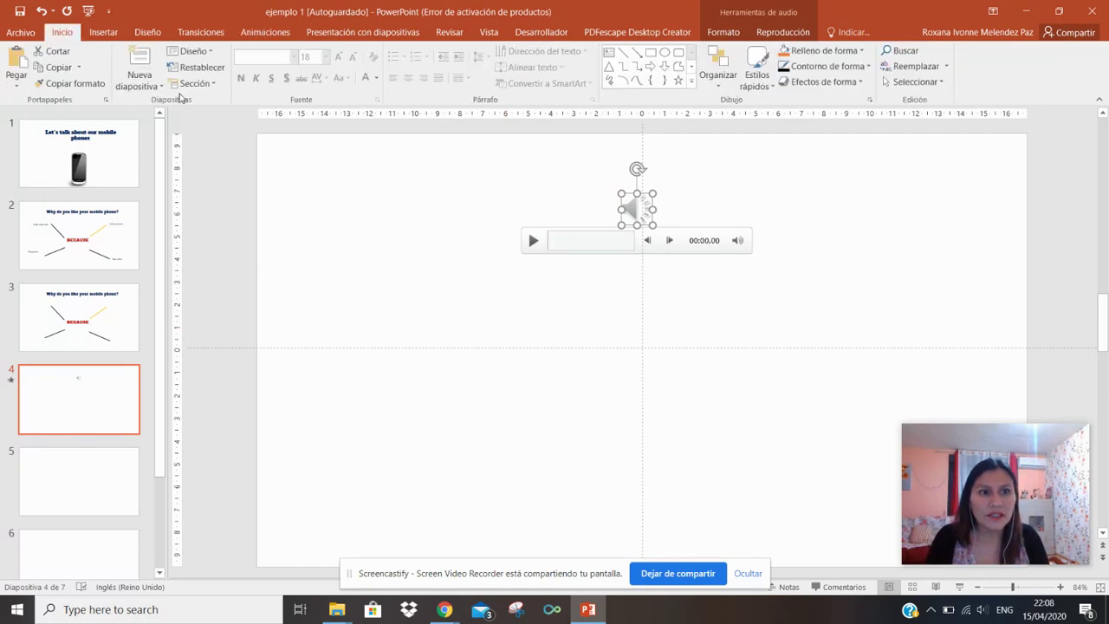
# Step: Draw a rectangle below the audio icon on slide 4
pyautogui.click(103, 32)
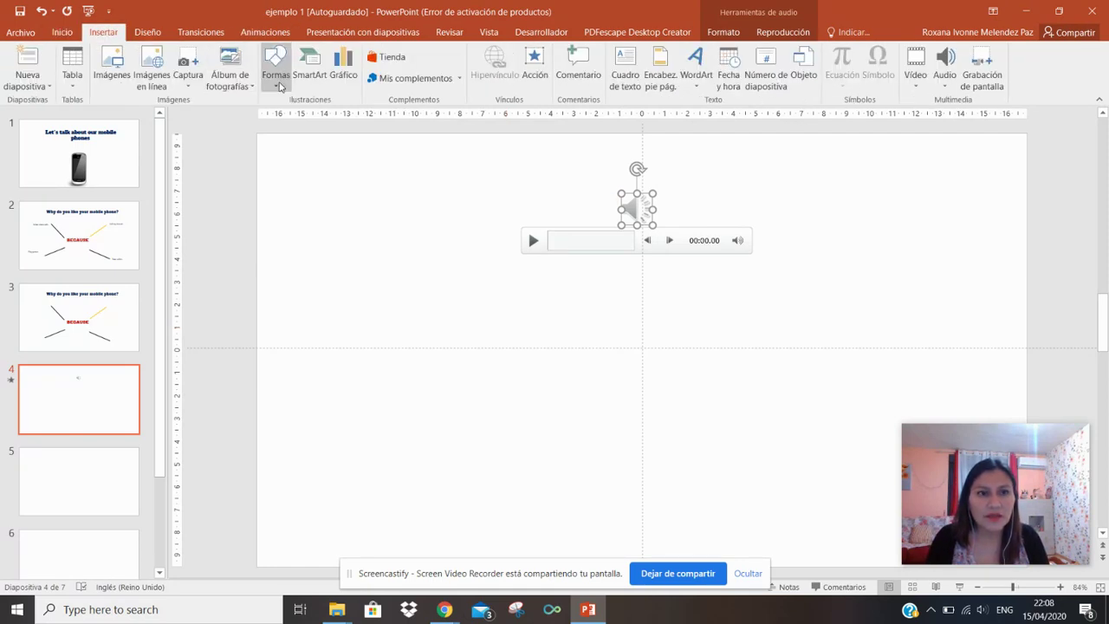
pyautogui.click(276, 76)
pyautogui.click(279, 189)
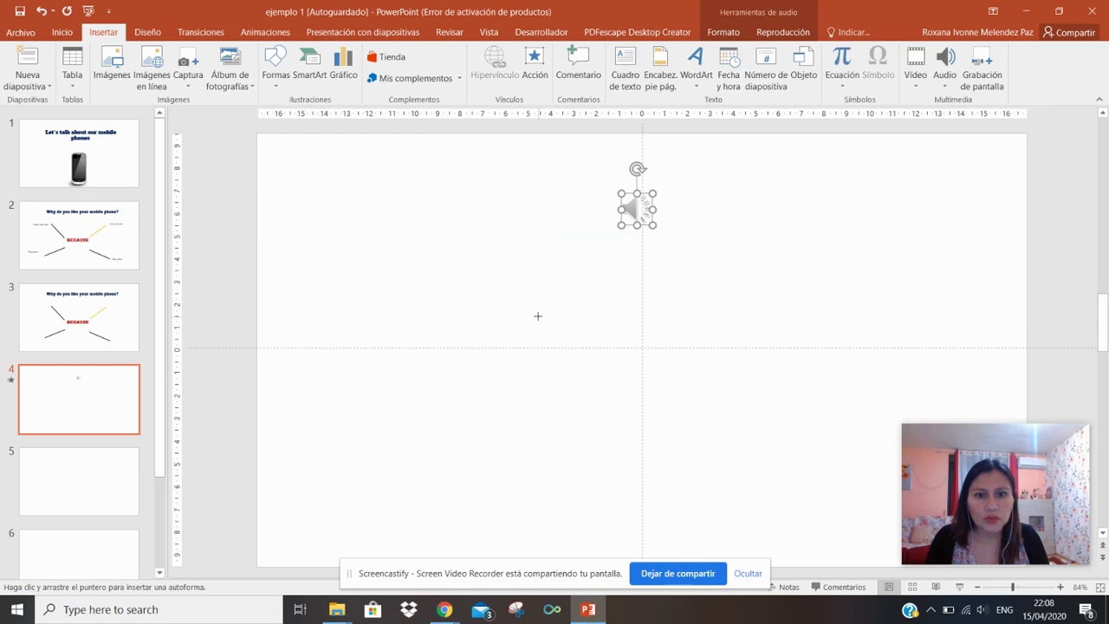
pyautogui.moveTo(533, 312); pyautogui.dragTo(767, 498)
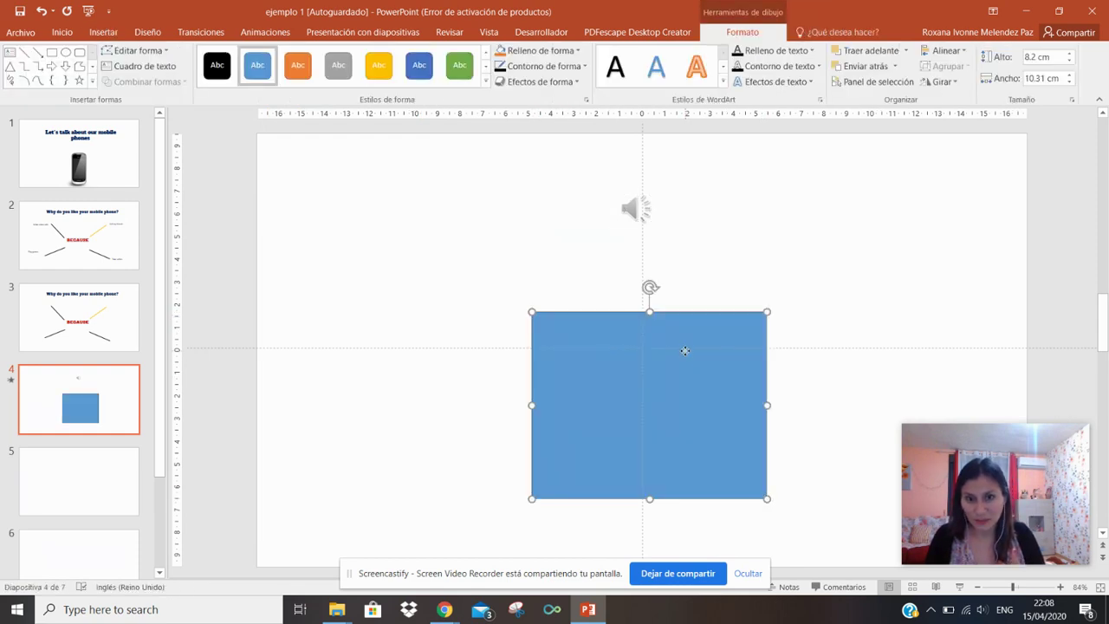
pyautogui.moveTo(685, 351); pyautogui.dragTo(672, 331)
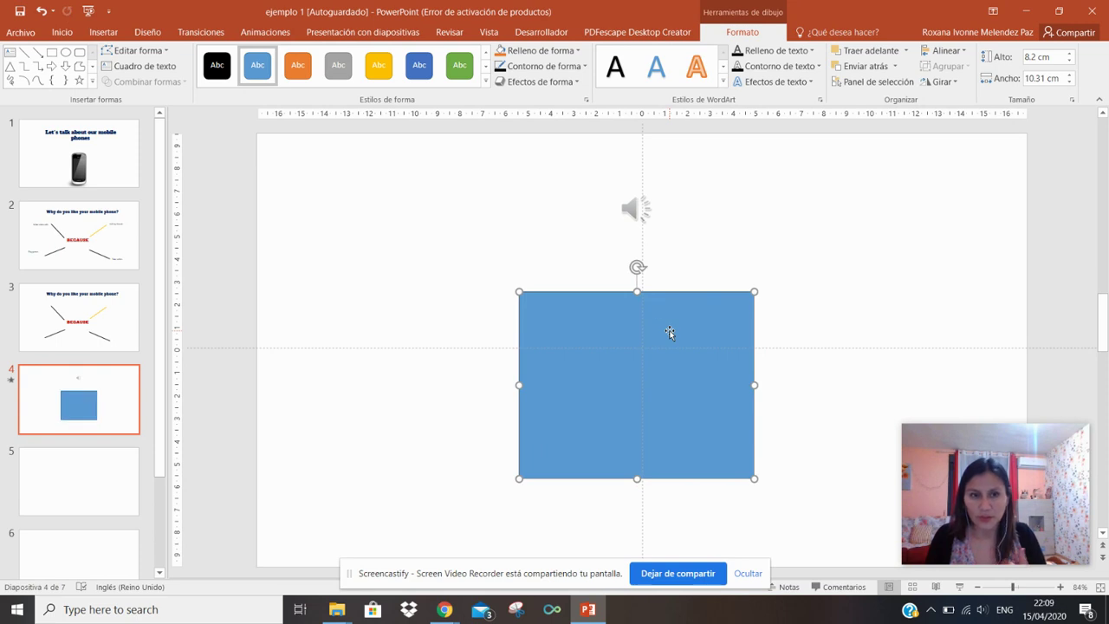
# Step: Give the rectangle a black 4½ pt outline
pyautogui.click(576, 69)
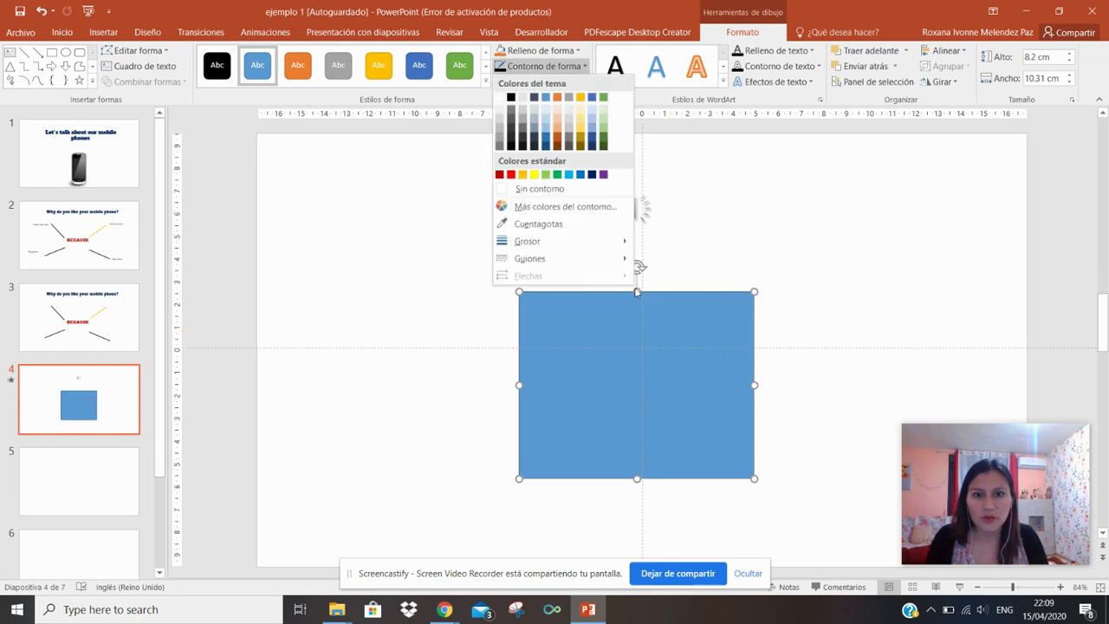
pyautogui.click(871, 331)
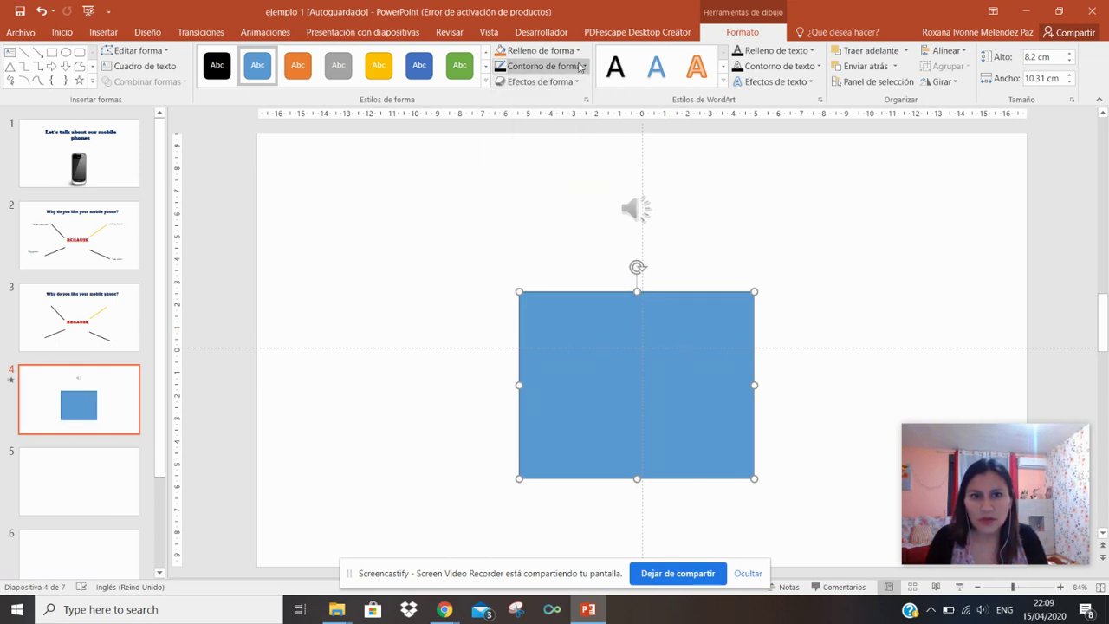
pyautogui.click(539, 50)
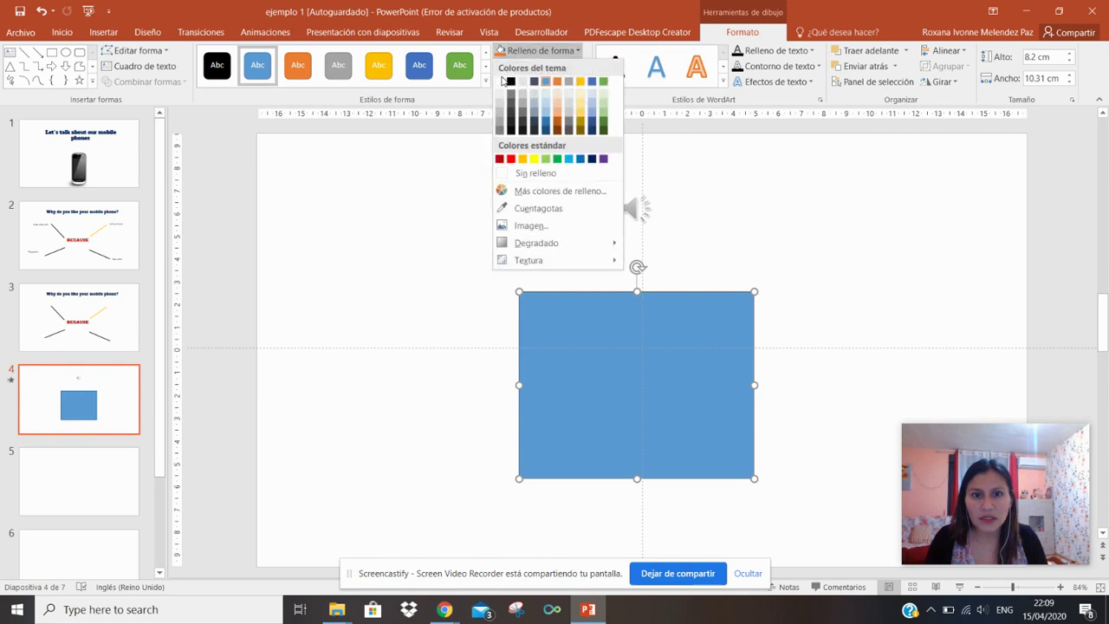
pyautogui.click(539, 50)
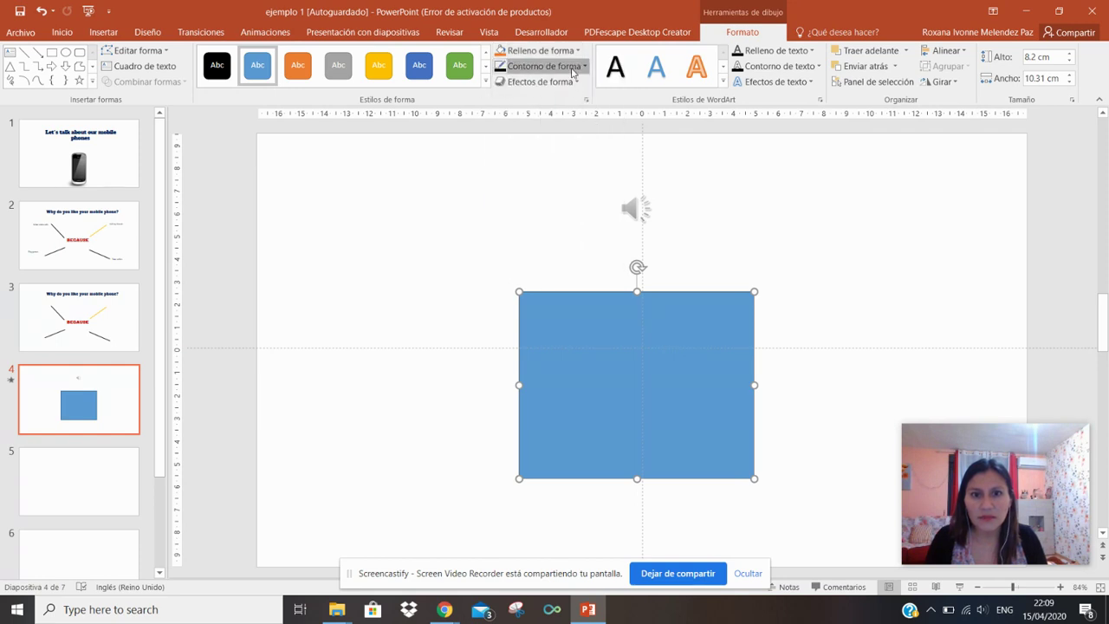
pyautogui.click(544, 66)
pyautogui.moveTo(527, 240)
pyautogui.click(696, 342)
pyautogui.click(544, 66)
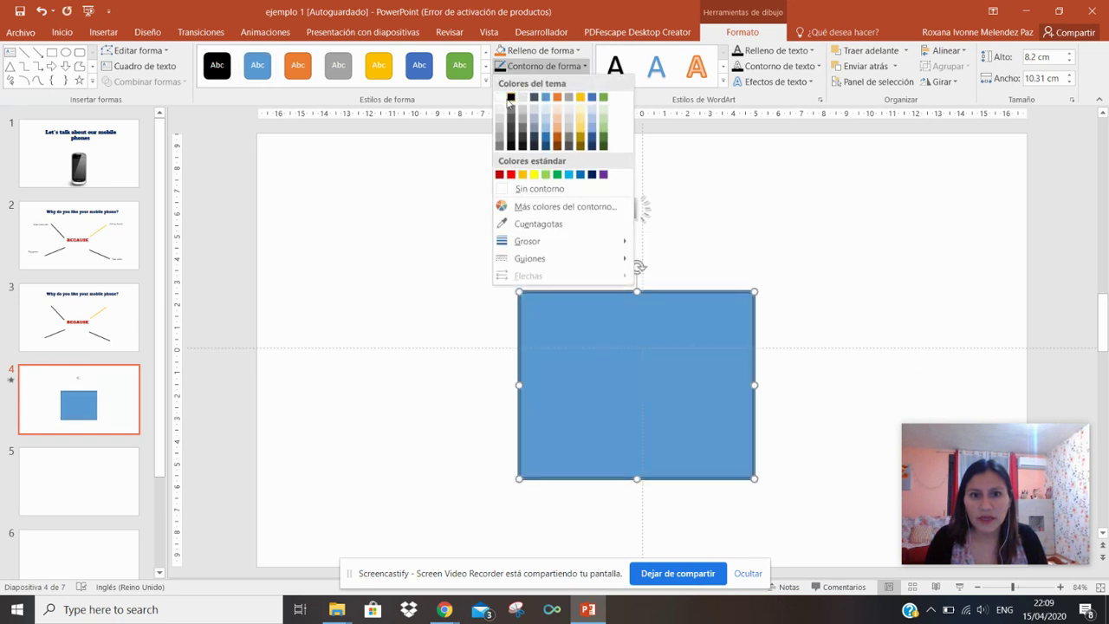
pyautogui.click(511, 98)
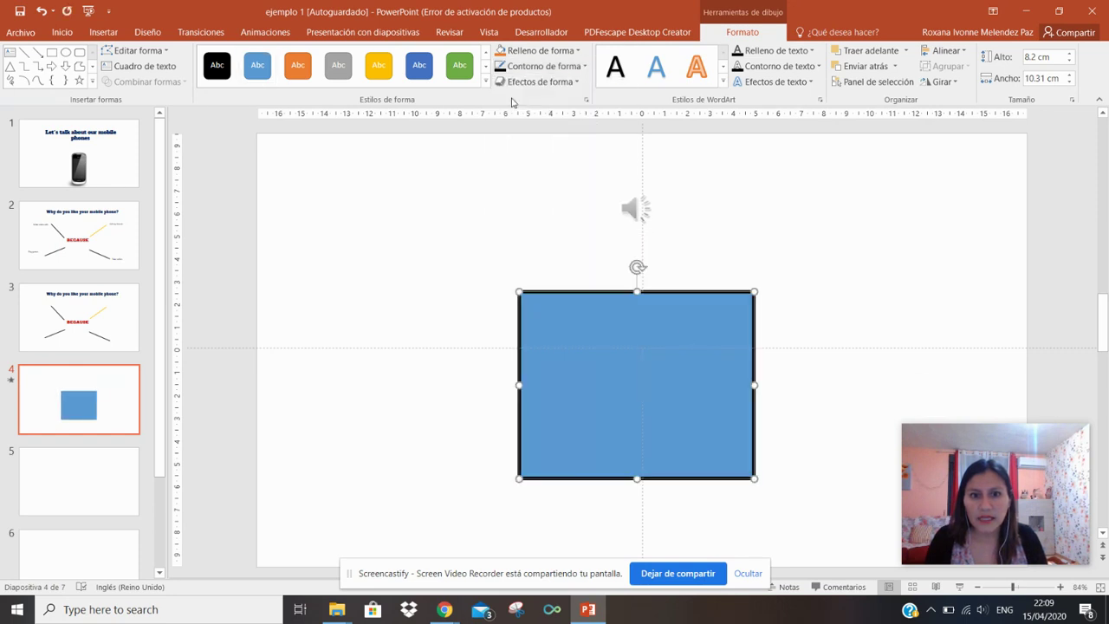
# Step: Fill the rectangle with light peach and move it lower on the slide
pyautogui.click(579, 51)
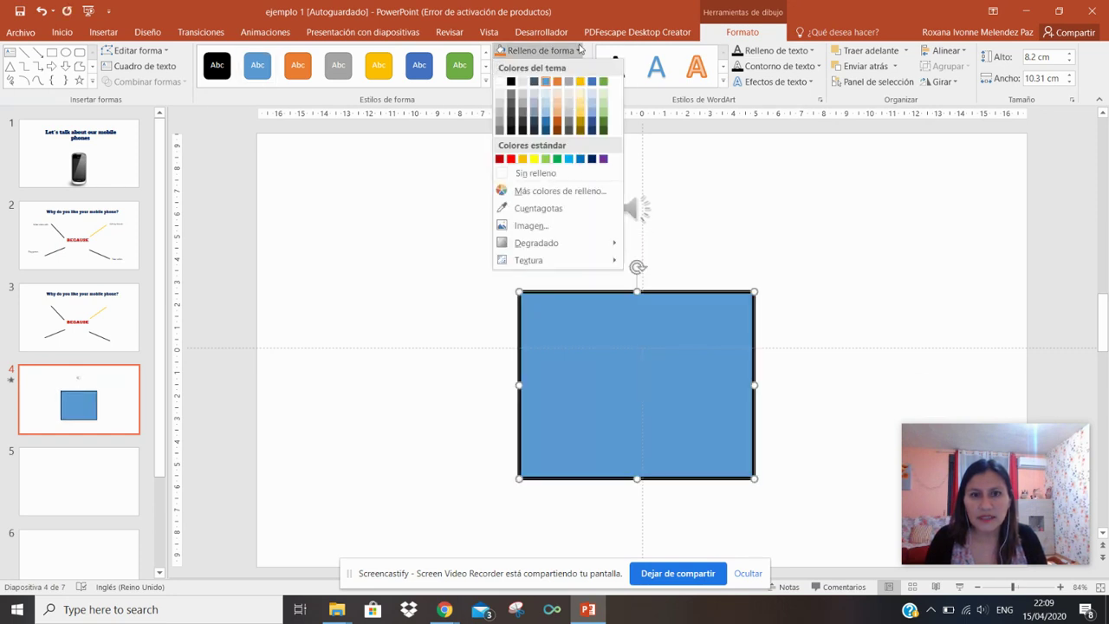
pyautogui.click(557, 91)
pyautogui.click(899, 322)
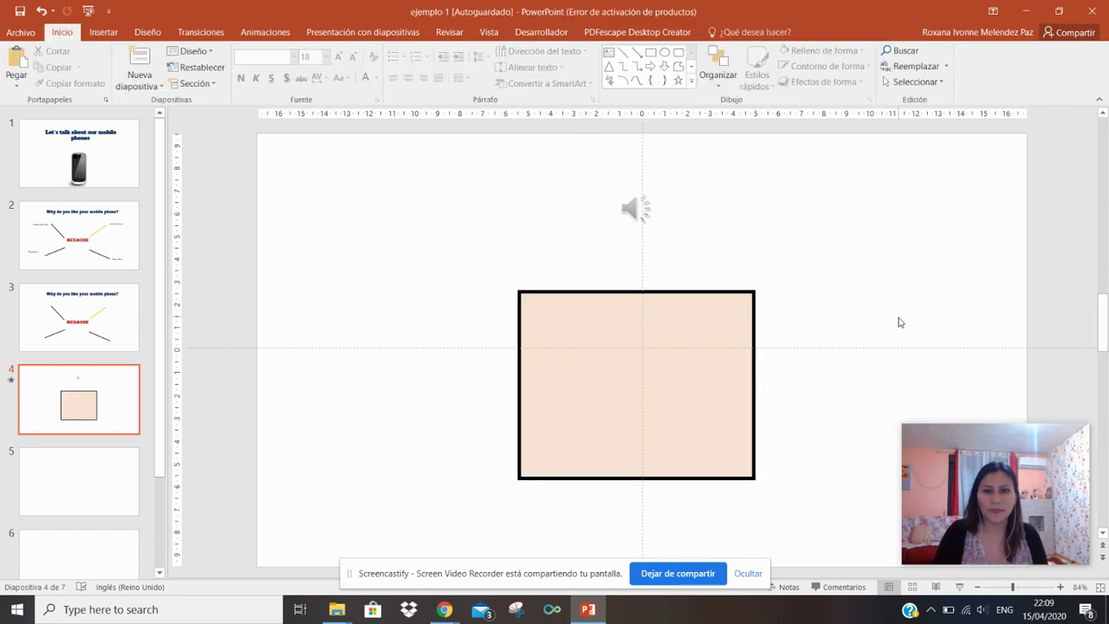
pyautogui.moveTo(738, 309); pyautogui.dragTo(740, 344)
pyautogui.click(646, 211)
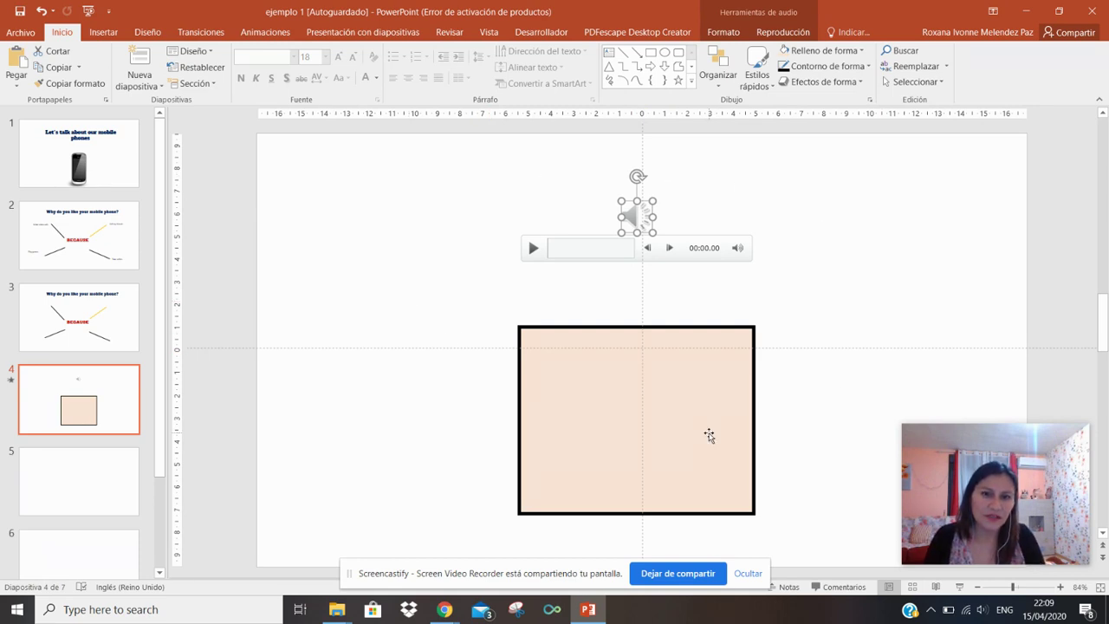
pyautogui.click(443, 609)
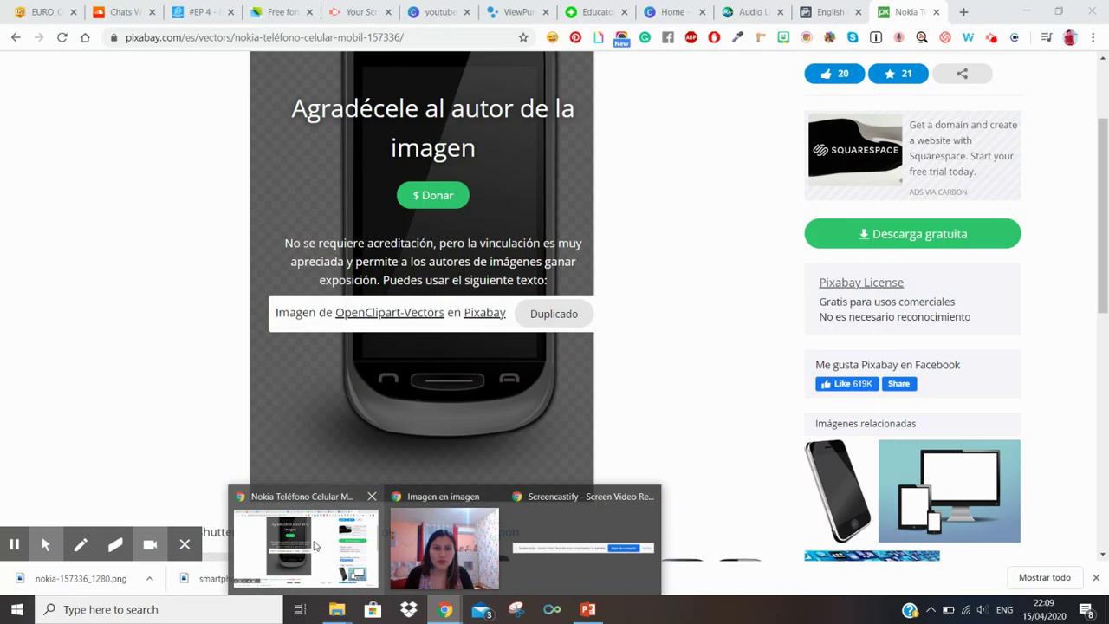
# Step: Search Pixabay for 'pen' images
pyautogui.click(305, 544)
pyautogui.scroll(3, 1067, 179)
pyautogui.moveTo(317, 78); pyautogui.dragTo(59, 82)
pyautogui.write('phone')
pyautogui.press('BackSpace')
pyautogui.press('BackSpace')
pyautogui.press('BackSpace')
pyautogui.press('BackSpace')
pyautogui.press('BackSpace')
pyautogui.write('per')
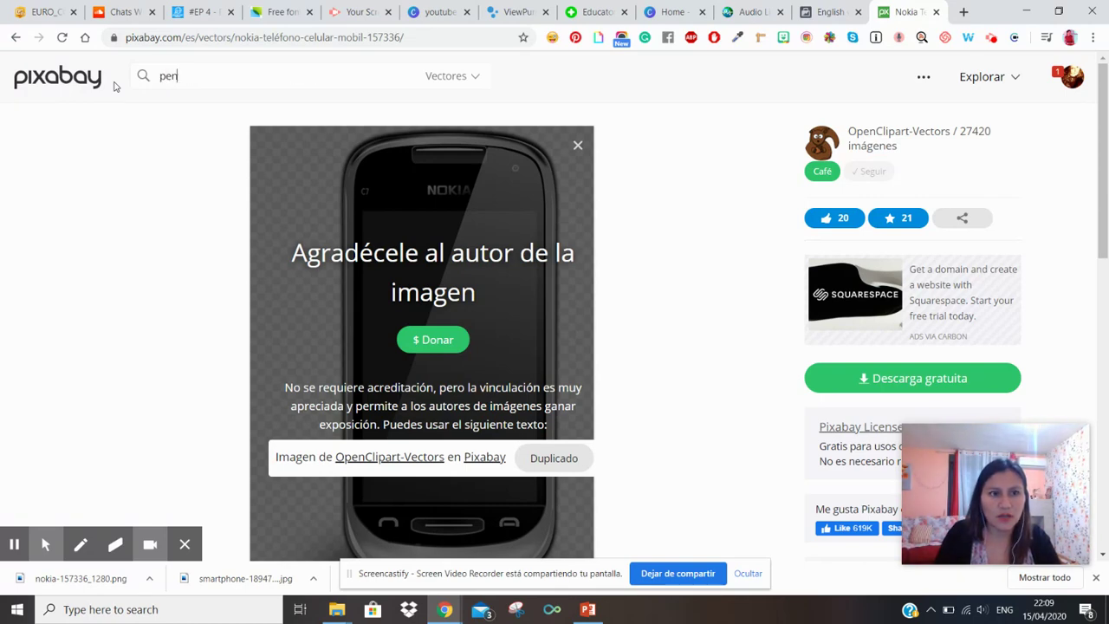
pyautogui.write('n')
pyautogui.press('Return')
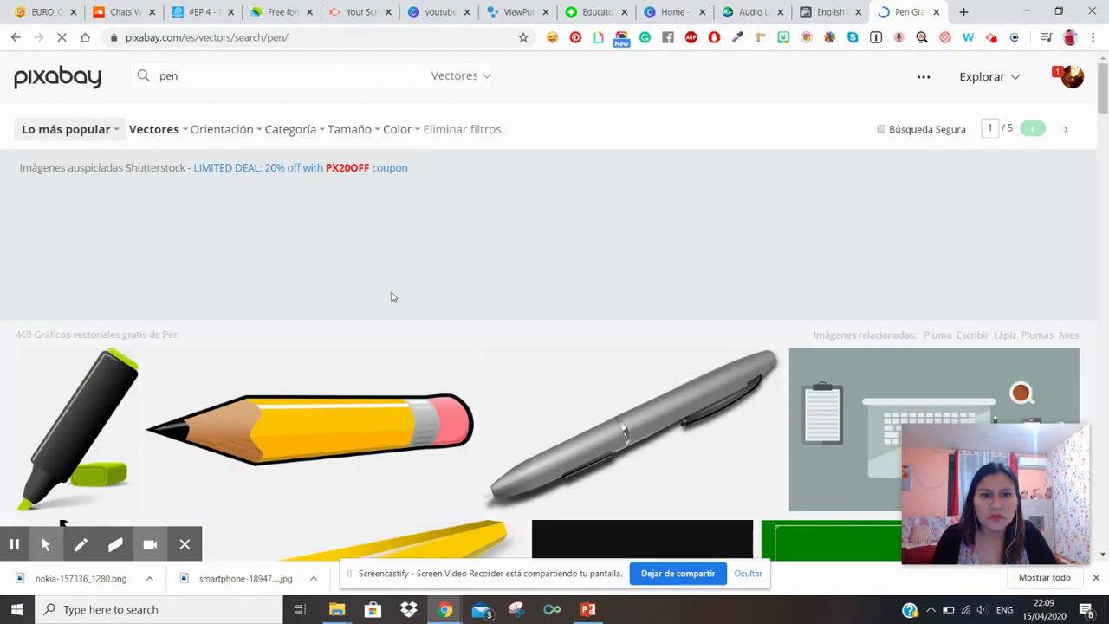
# Step: Download the yellow pencil illustration as a 1280×640 PNG and return to PowerPoint
pyautogui.scroll(-2, 232, 313)
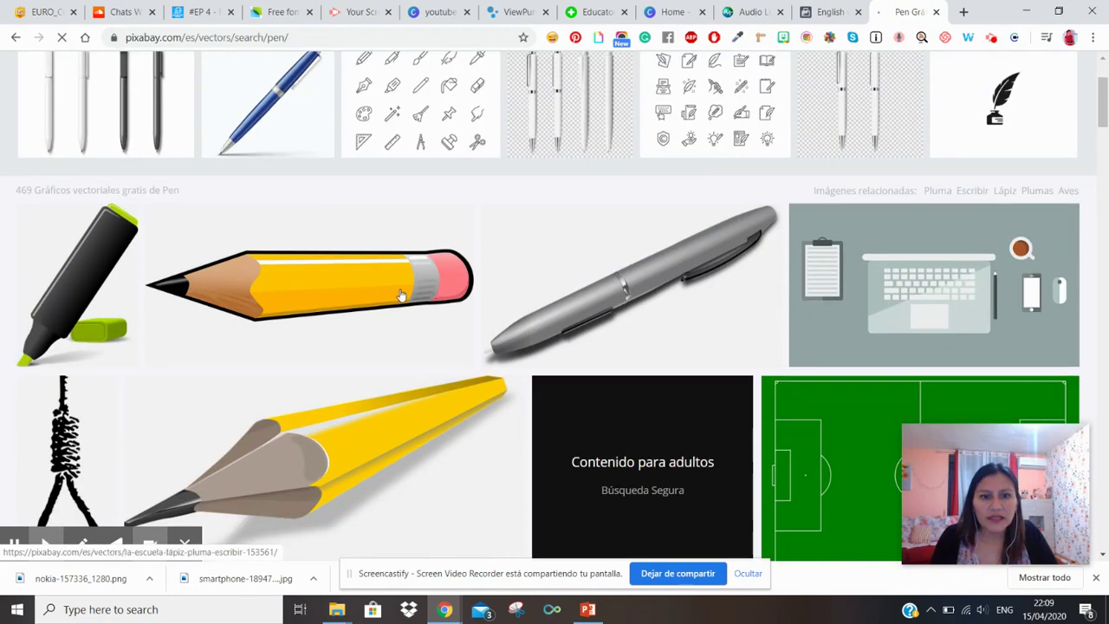
pyautogui.click(401, 295)
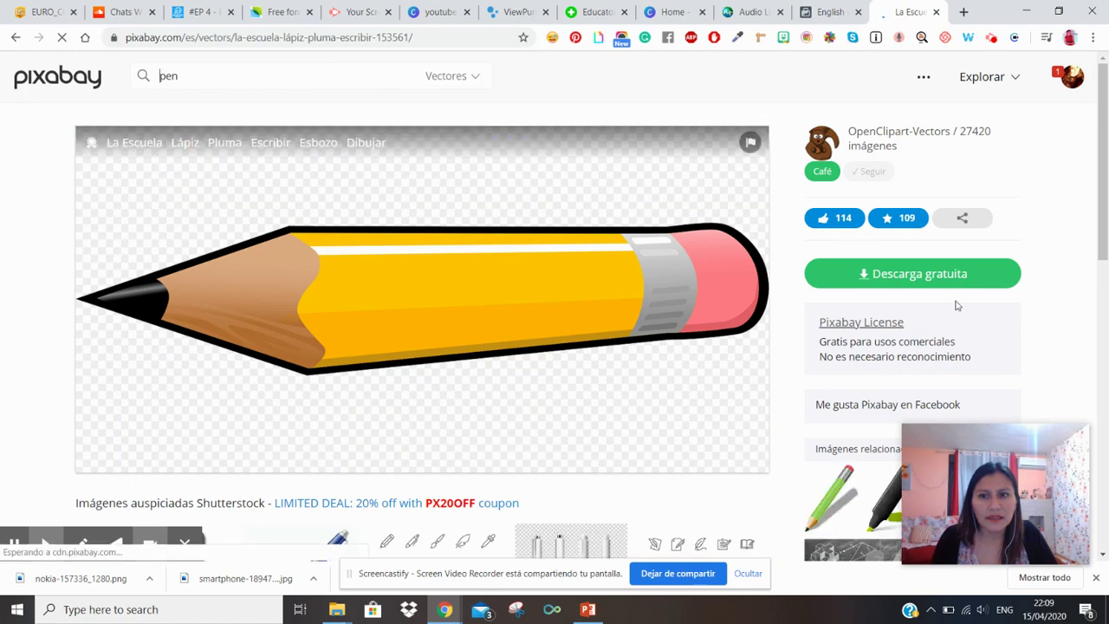
pyautogui.click(949, 277)
pyautogui.scroll(-2, 948, 286)
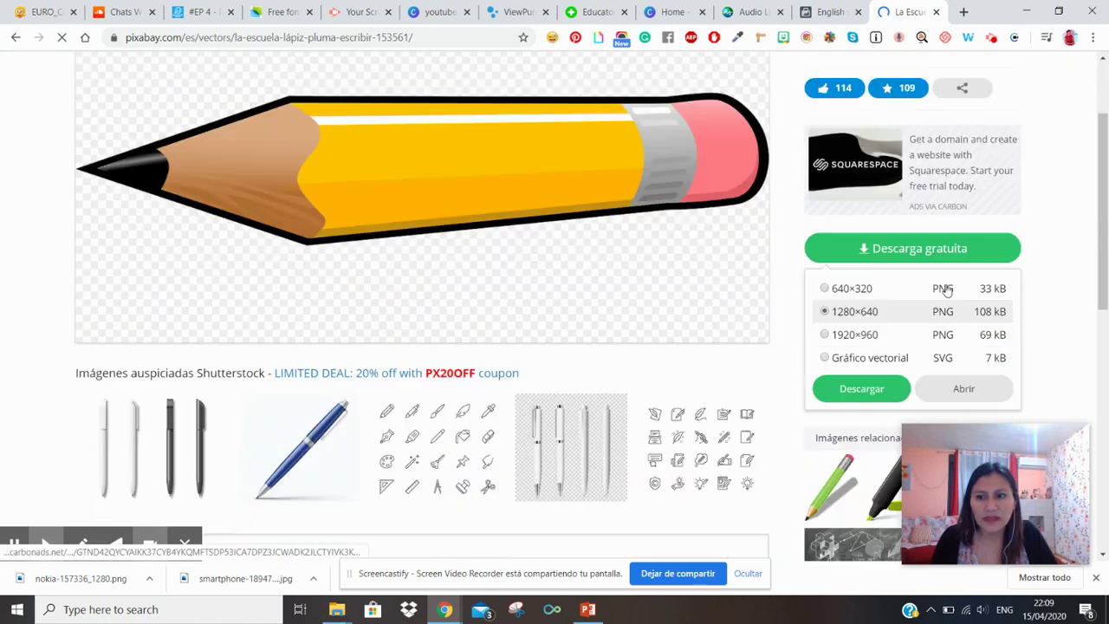
pyautogui.click(900, 378)
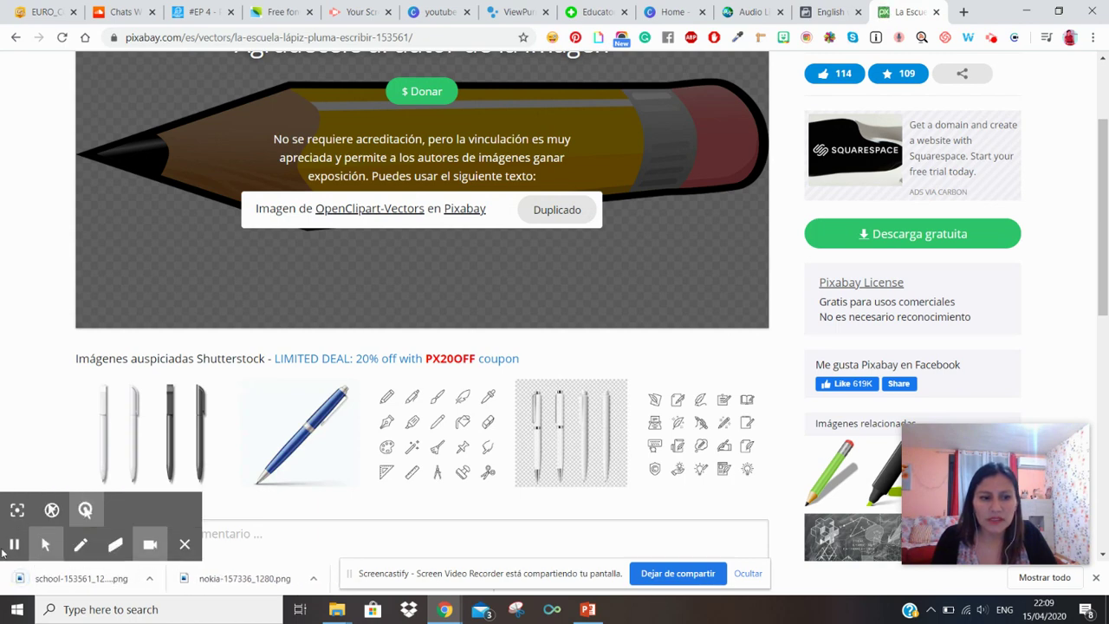
pyautogui.click(590, 611)
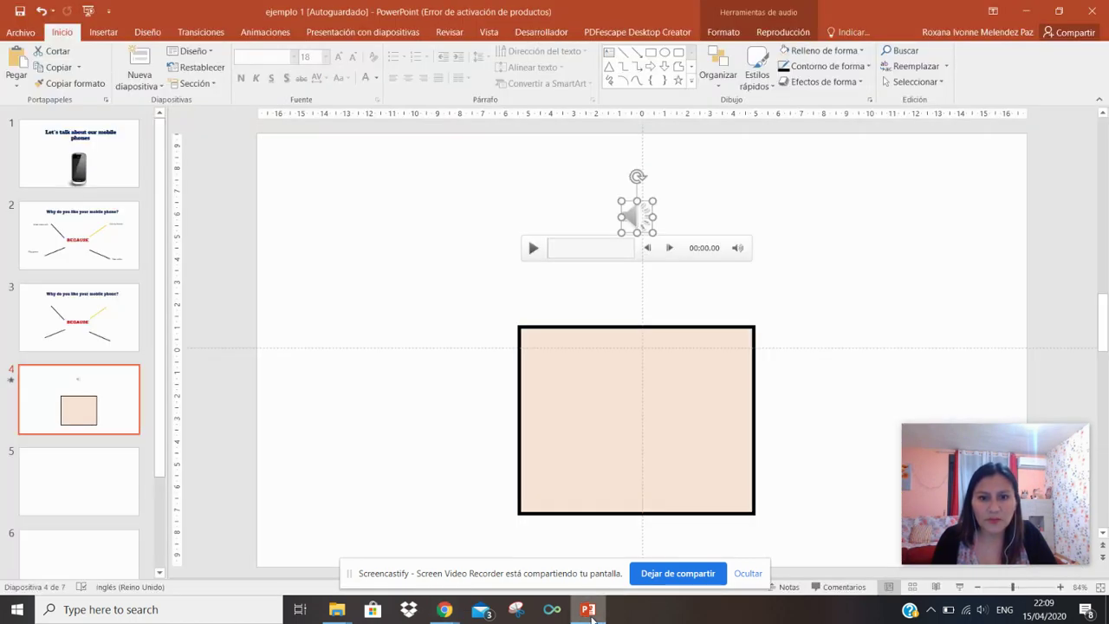
# Step: Insert the downloaded pencil PNG onto slide 4
pyautogui.click(108, 32)
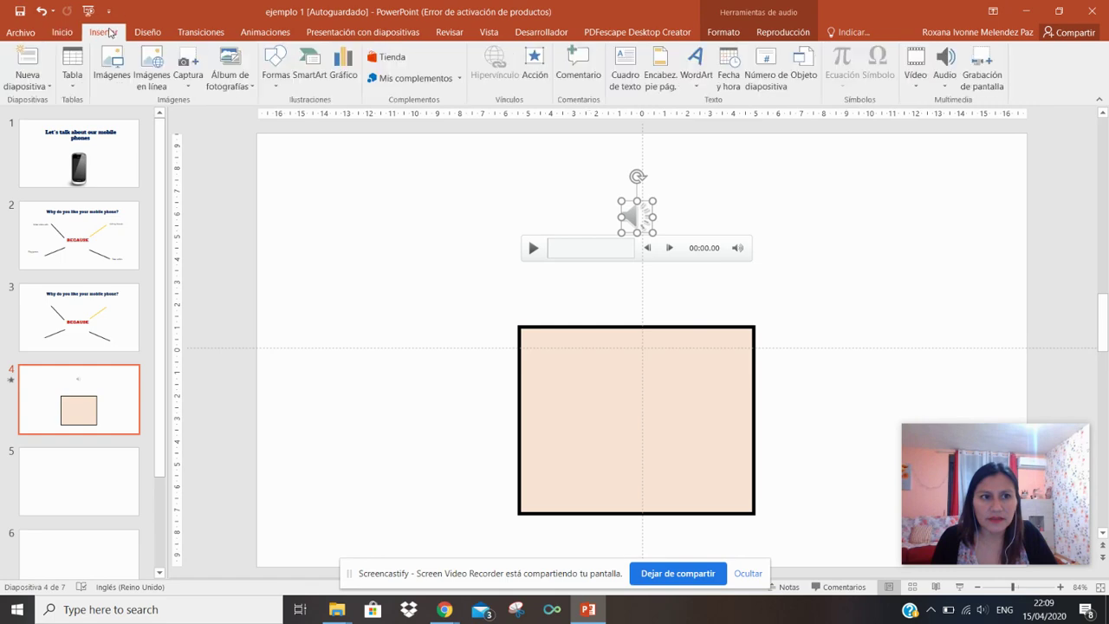
pyautogui.click(113, 76)
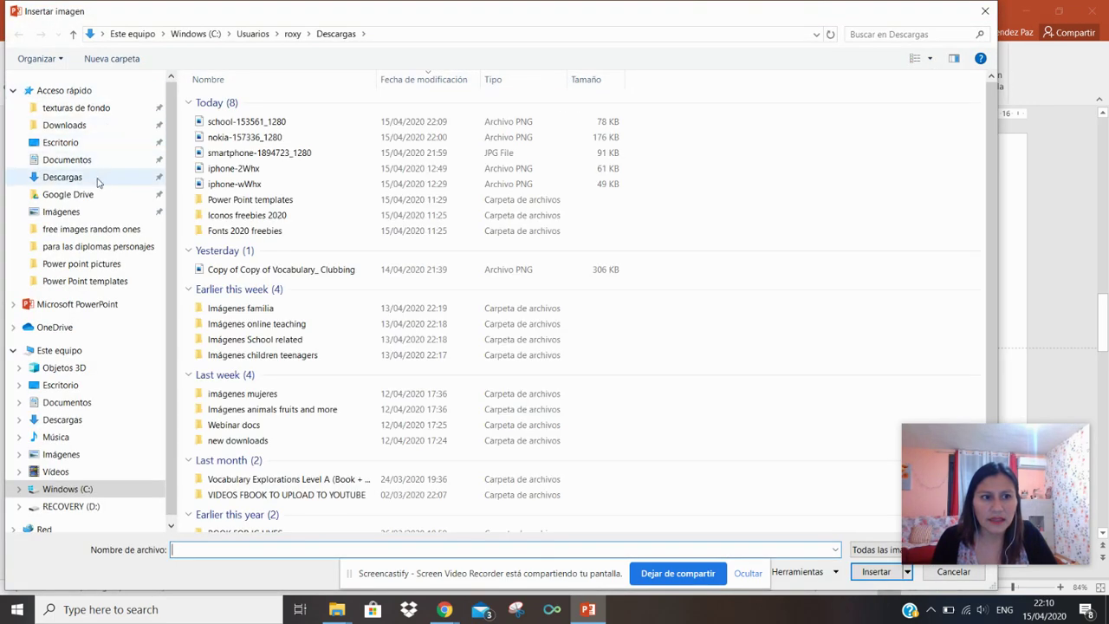
pyautogui.click(97, 177)
pyautogui.click(269, 164)
pyautogui.doubleClick(269, 165)
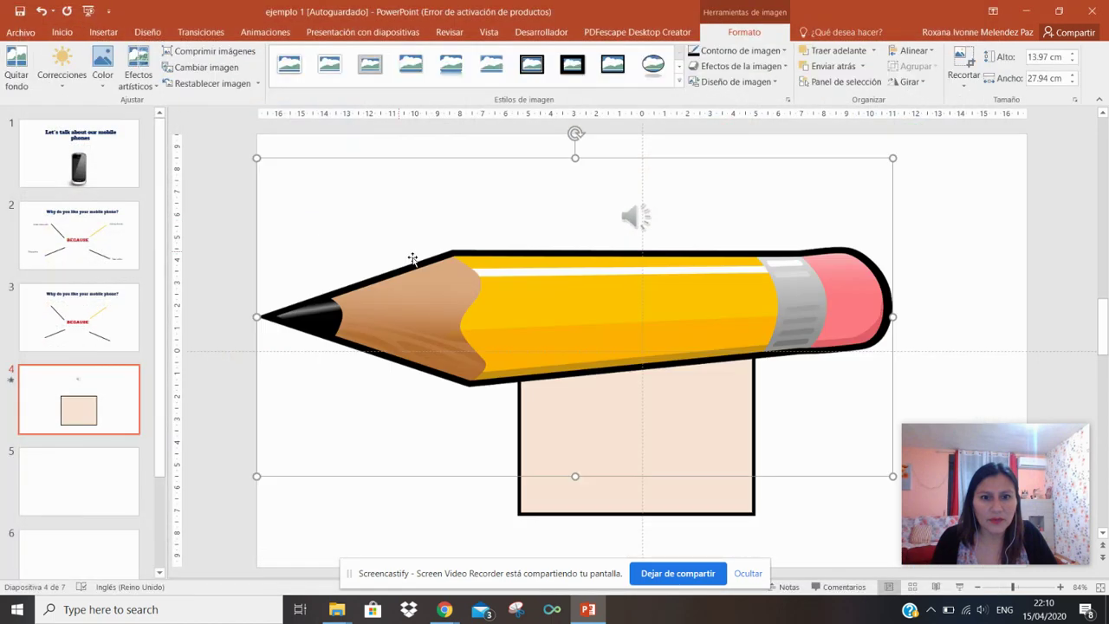
# Step: Stand the pencil upright, shrink it, and place it beside the peach rectangle
pyautogui.moveTo(577, 148)
pyautogui.mouseDown()
pyautogui.moveTo(654, 289)
pyautogui.moveTo(587, 280)
pyautogui.moveTo(476, 312)
pyautogui.mouseUp()
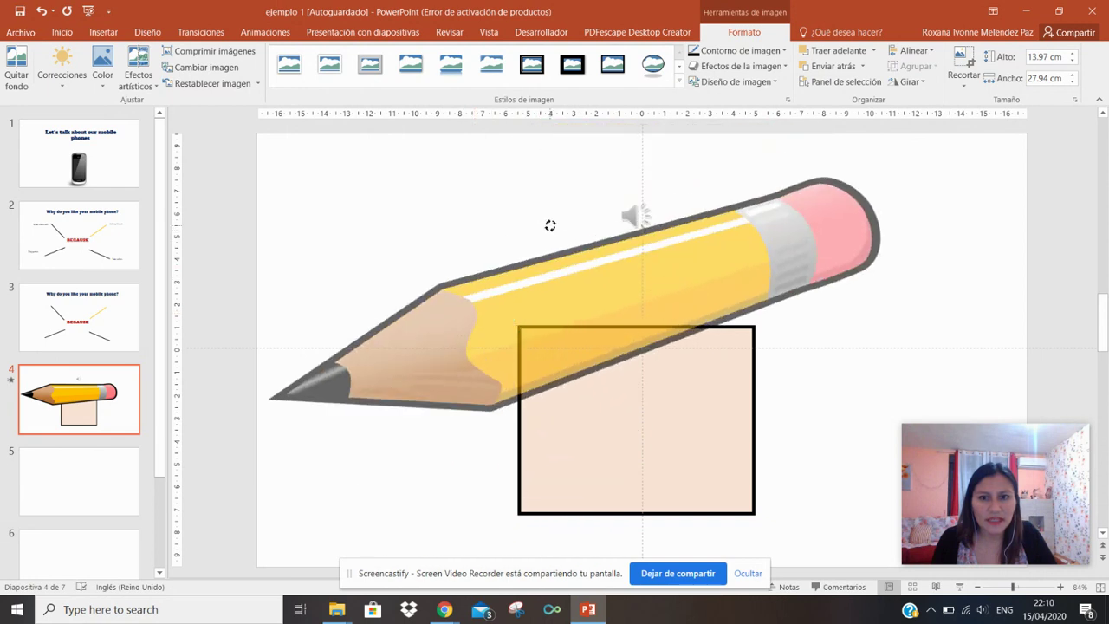
pyautogui.moveTo(459, 293); pyautogui.dragTo(549, 225)
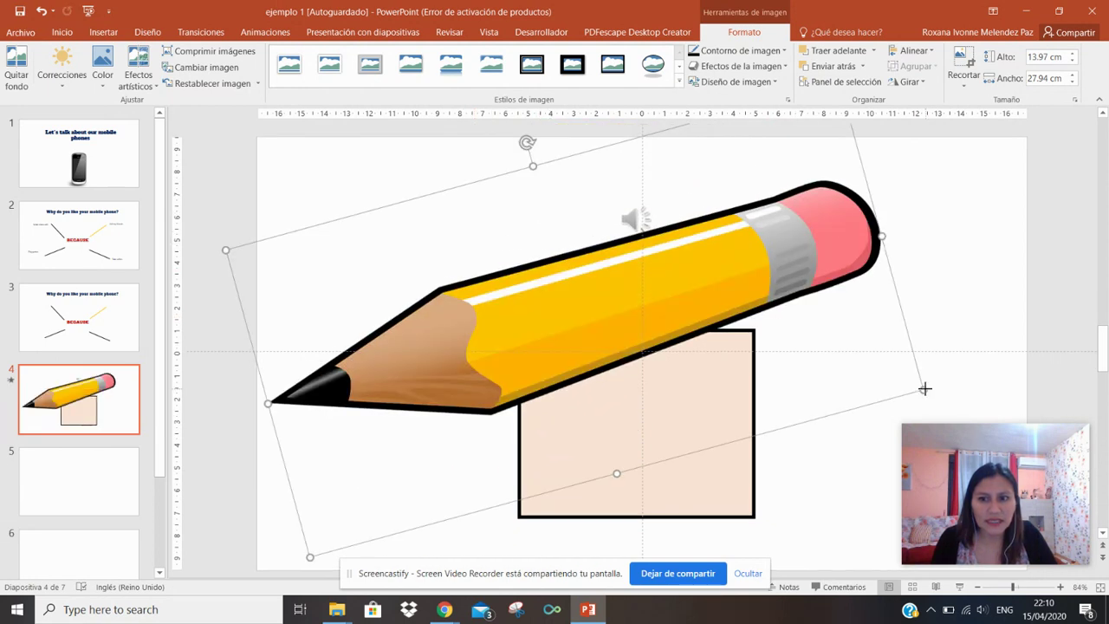
pyautogui.moveTo(924, 389); pyautogui.dragTo(377, 267)
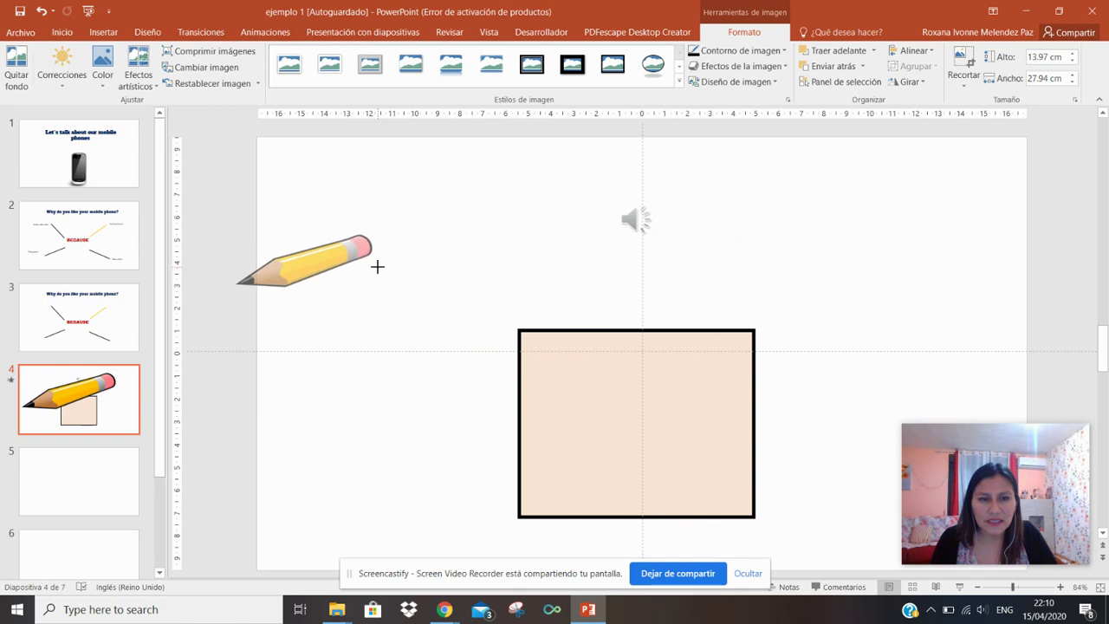
pyautogui.moveTo(291, 203)
pyautogui.mouseDown()
pyautogui.moveTo(273, 259)
pyautogui.moveTo(247, 282)
pyautogui.mouseUp()
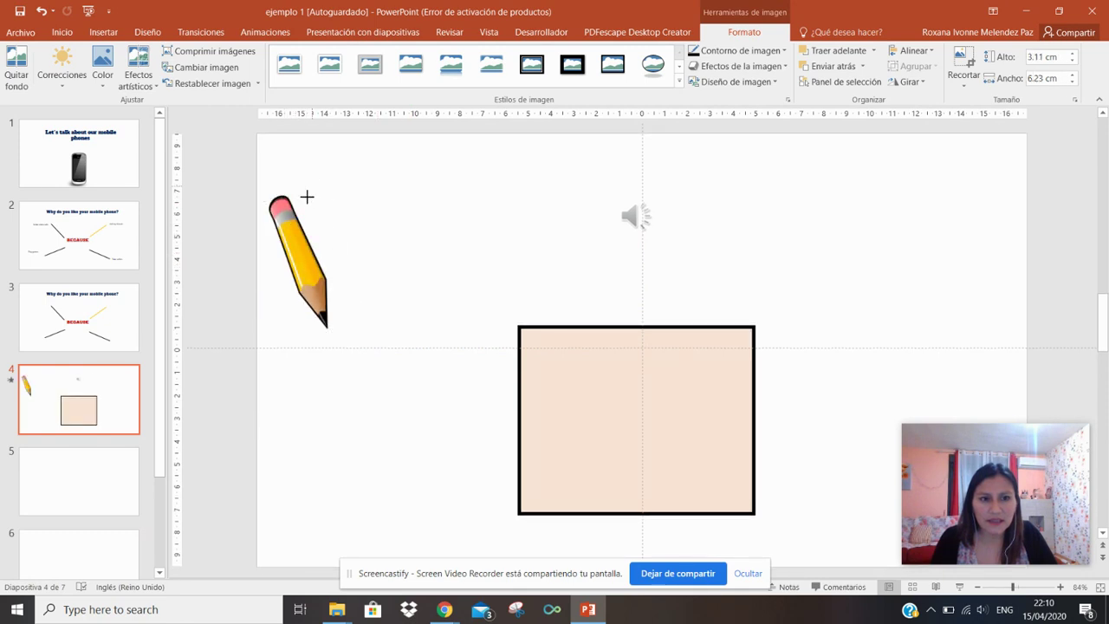
pyautogui.moveTo(305, 251); pyautogui.dragTo(487, 339)
pyautogui.click(574, 214)
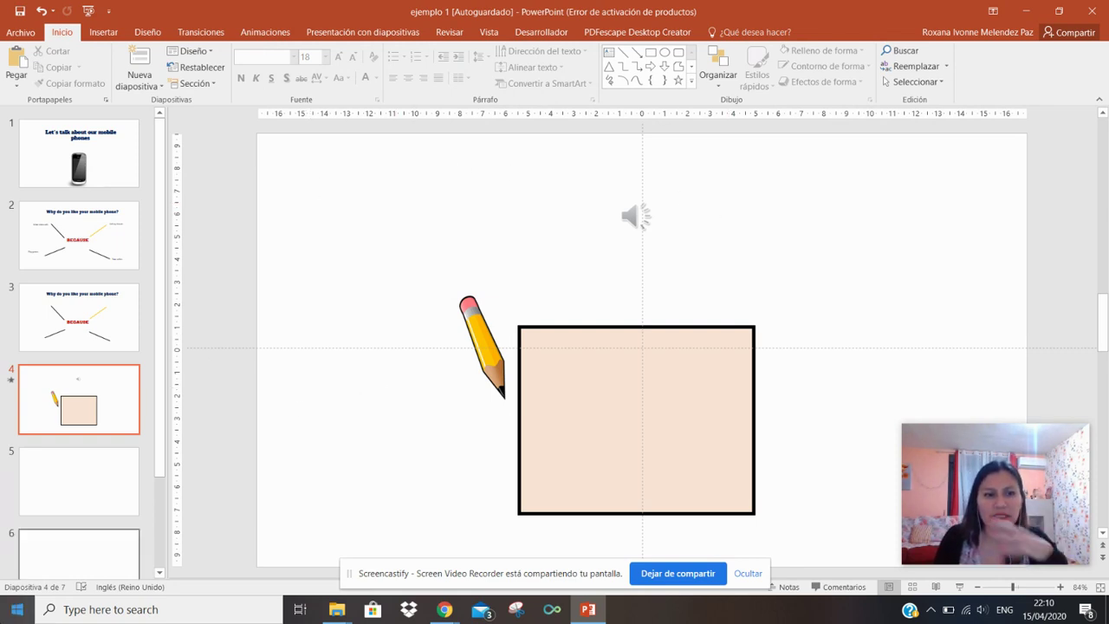
# Step: Go to blank slide 5 and bring the browser window forward
pyautogui.click(100, 503)
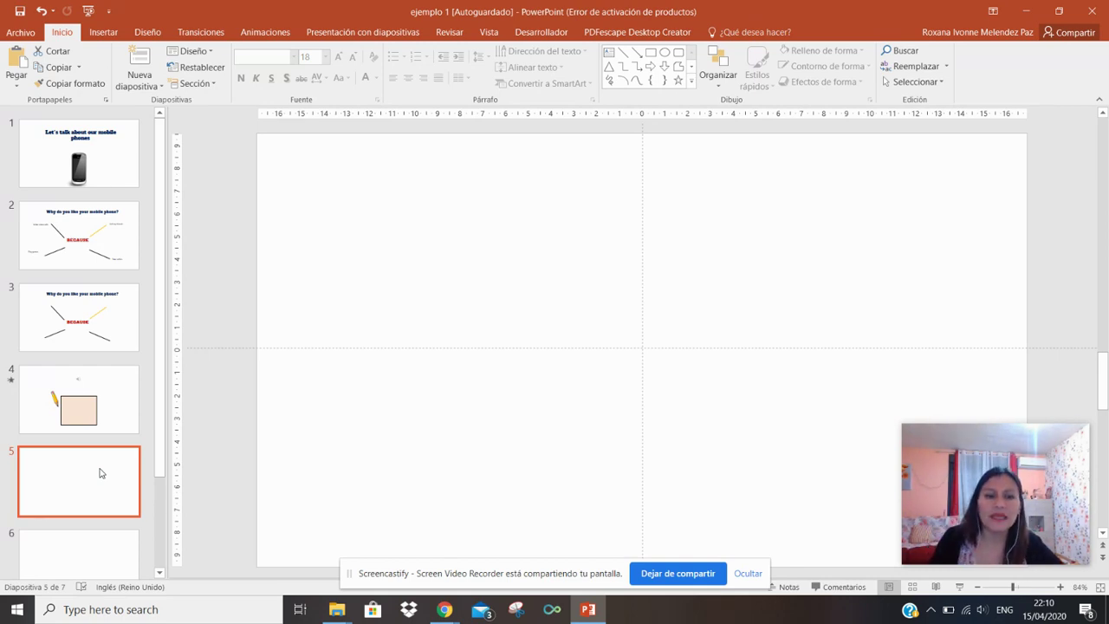
pyautogui.click(443, 609)
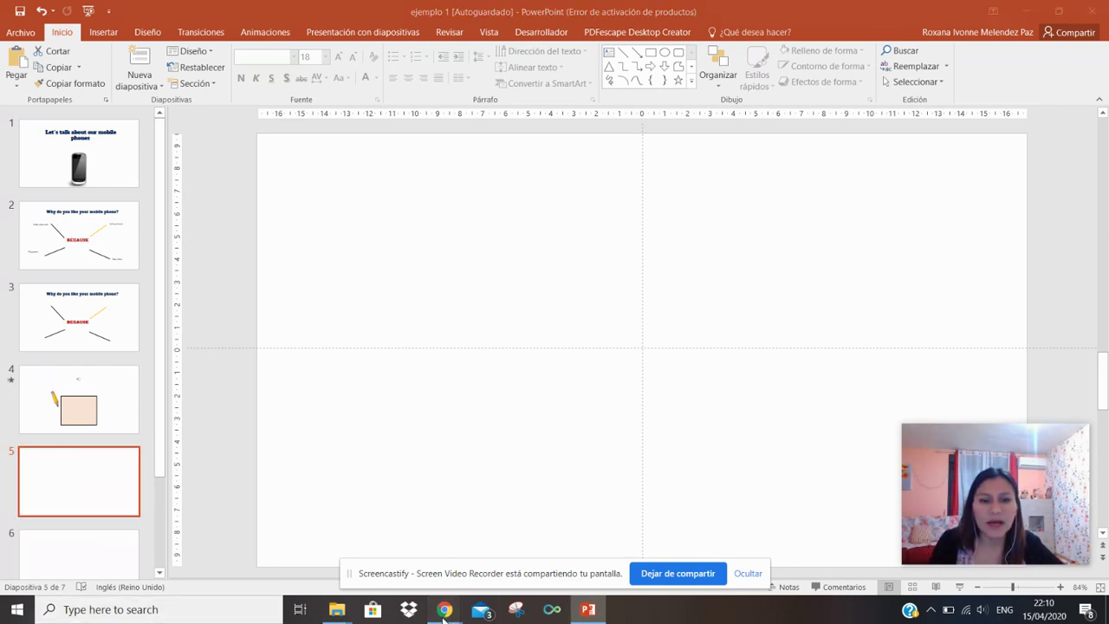
pyautogui.click(354, 555)
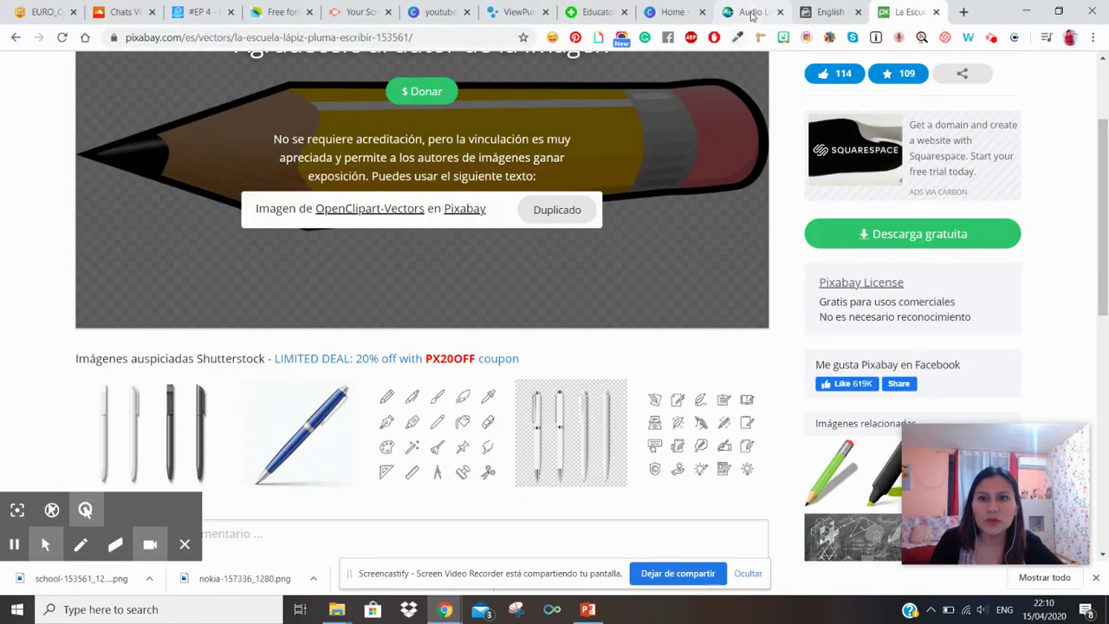
# Step: Switch to the Audio Lingua tab and open the All topics list from the home page
pyautogui.click(751, 13)
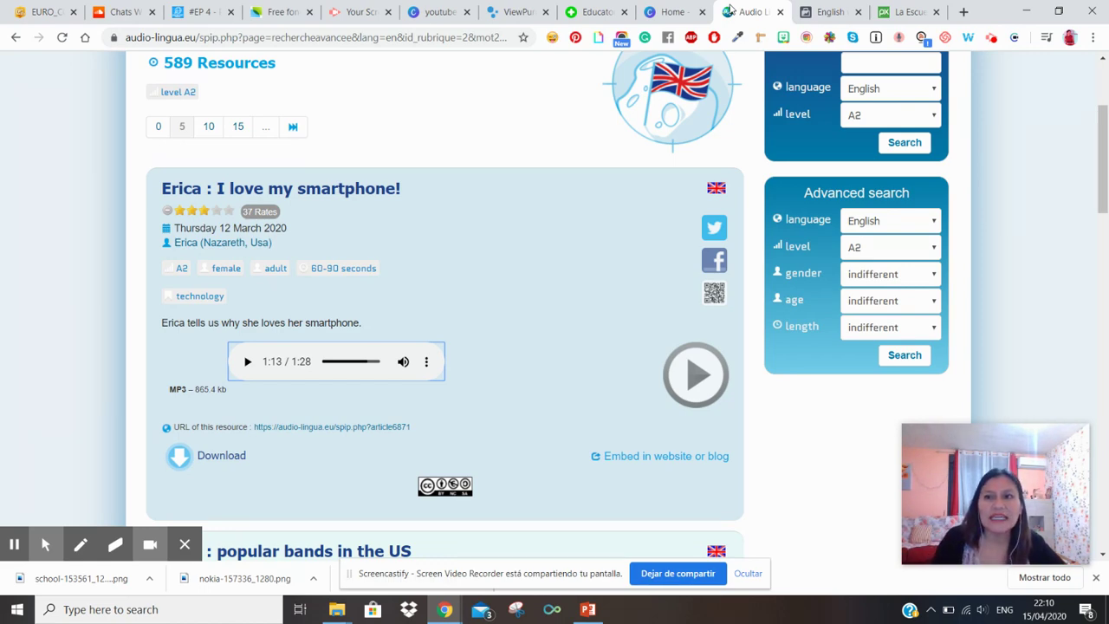
pyautogui.scroll(3, 1070, 155)
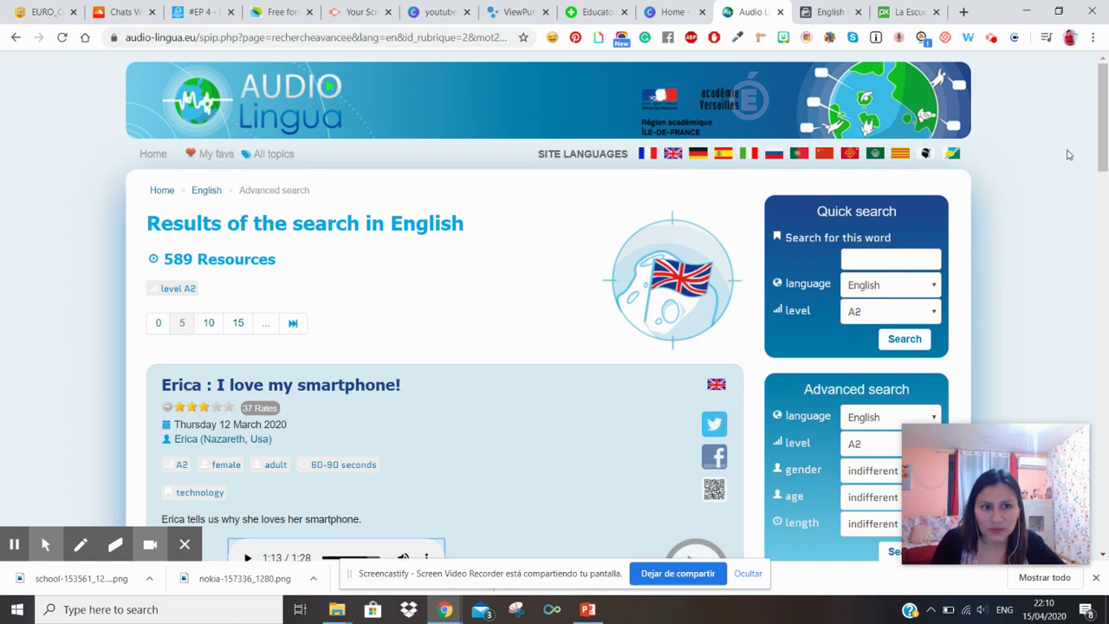
pyautogui.click(153, 156)
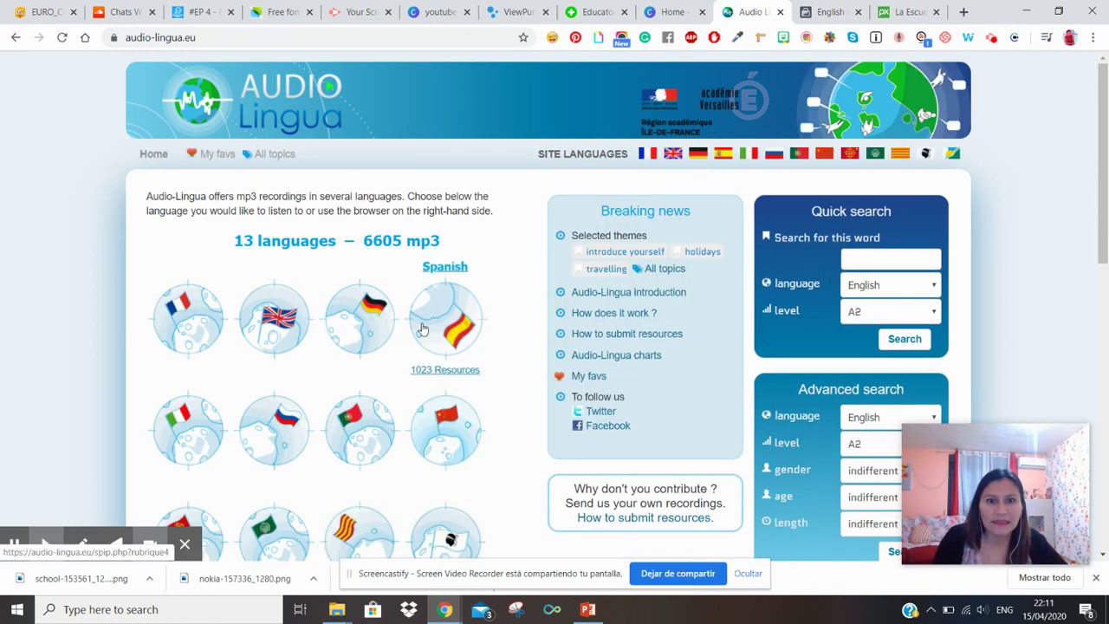
pyautogui.scroll(-1, 442, 321)
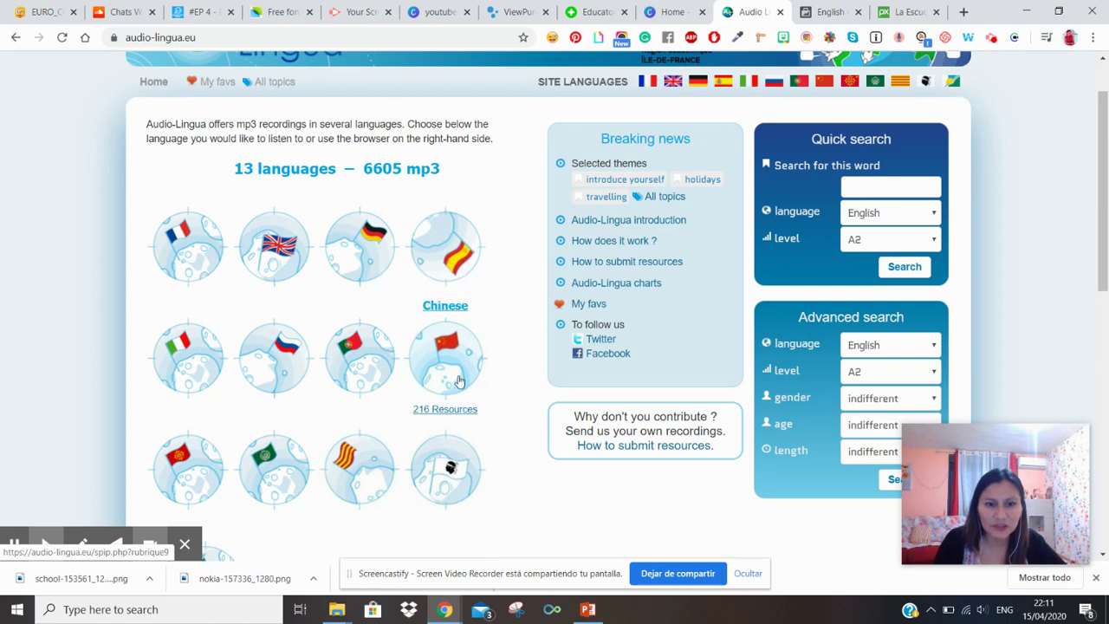
pyautogui.scroll(2, 325, 303)
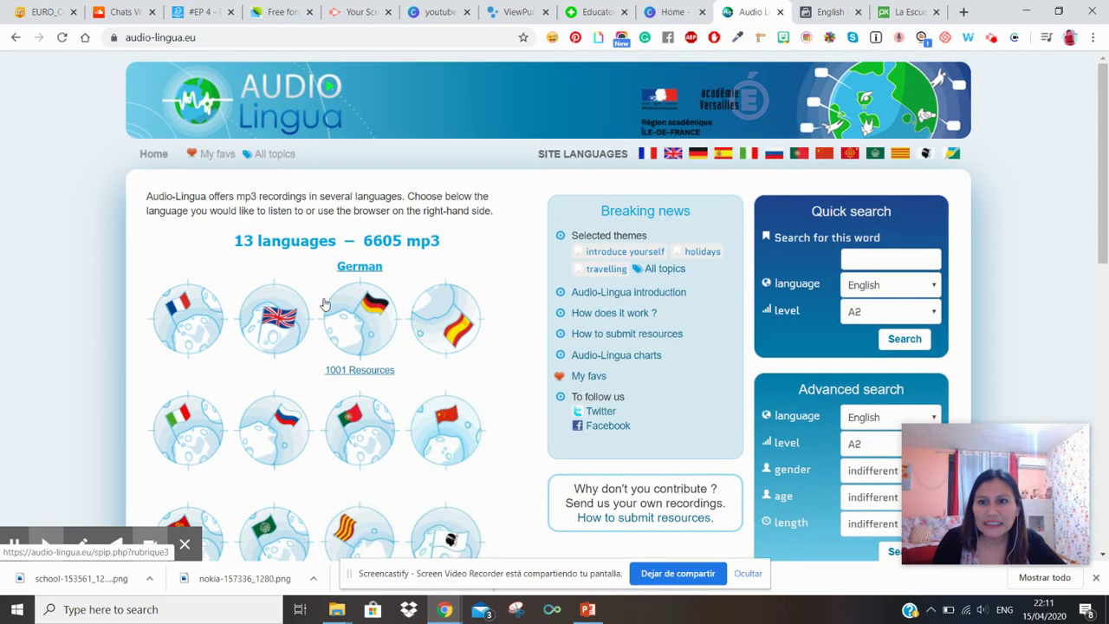
pyautogui.click(274, 156)
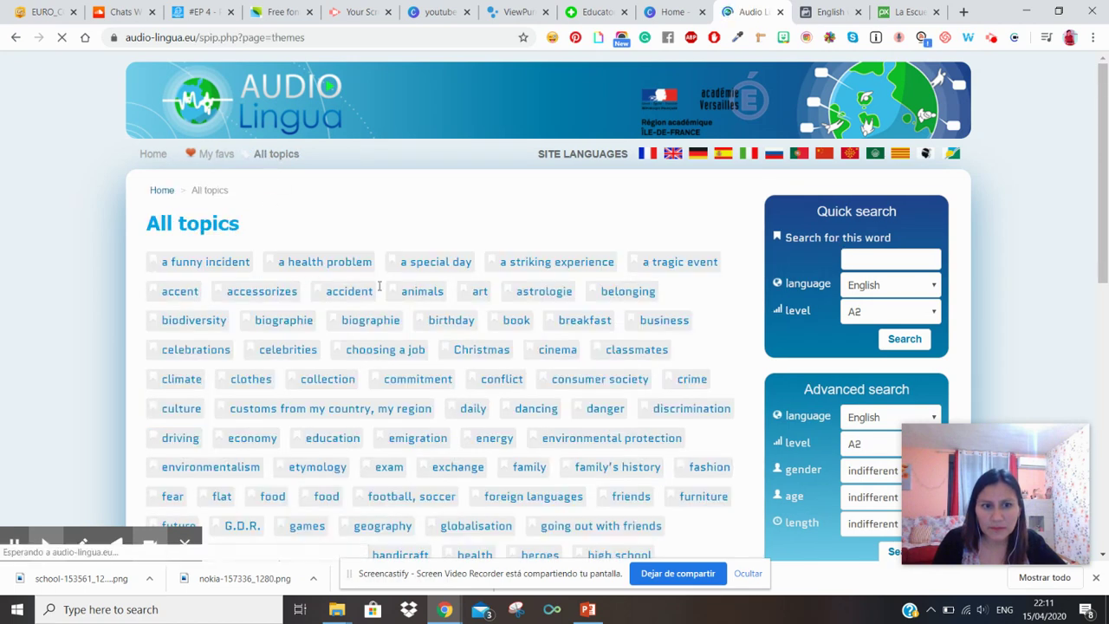
pyautogui.scroll(-4, 587, 500)
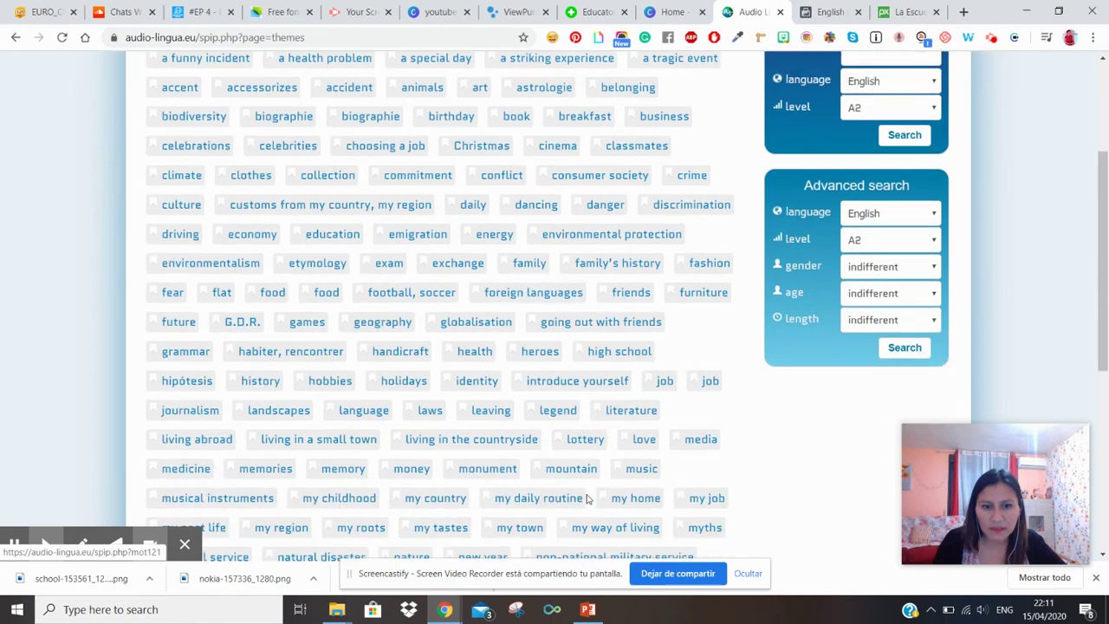
pyautogui.scroll(-3, 587, 500)
pyautogui.scroll(3, 586, 500)
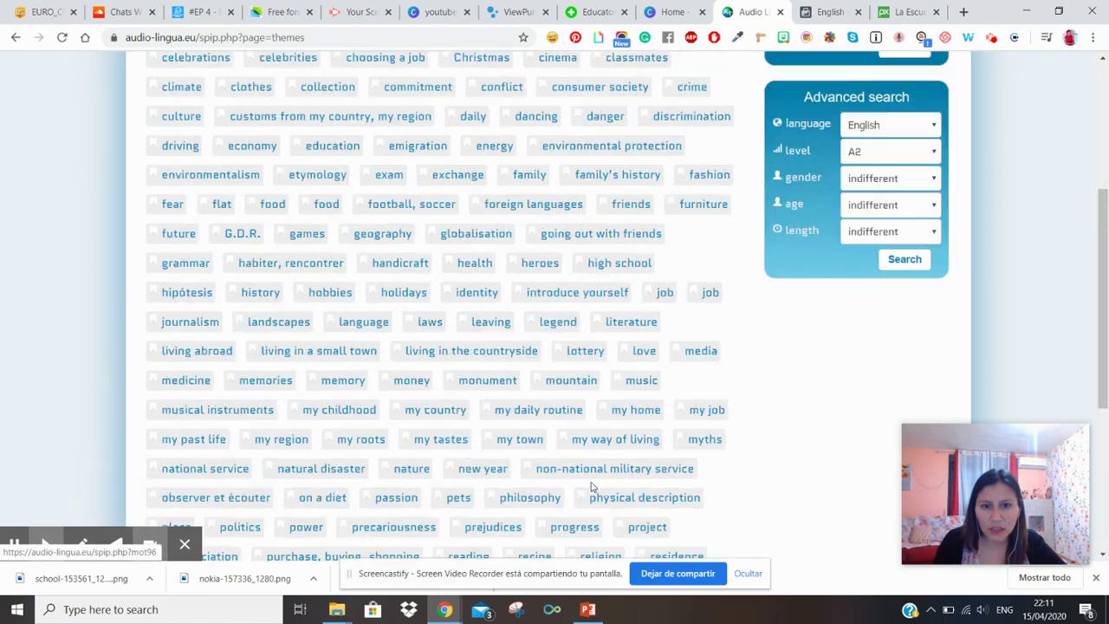
pyautogui.scroll(3, 589, 494)
pyautogui.scroll(1, 592, 487)
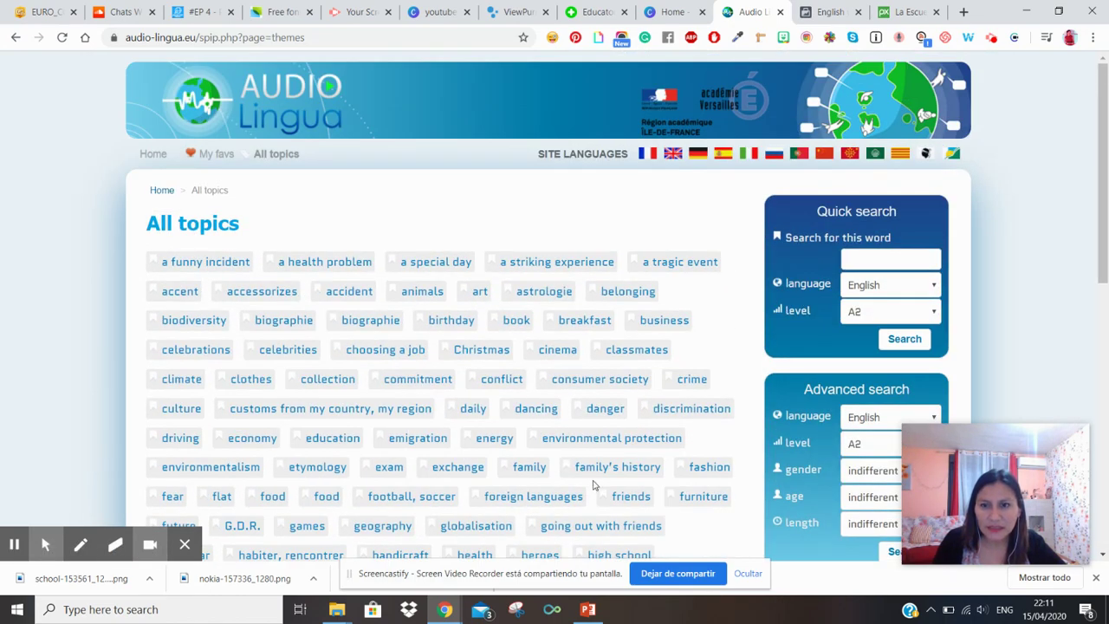
pyautogui.scroll(-1, 594, 486)
pyautogui.scroll(-1, 908, 308)
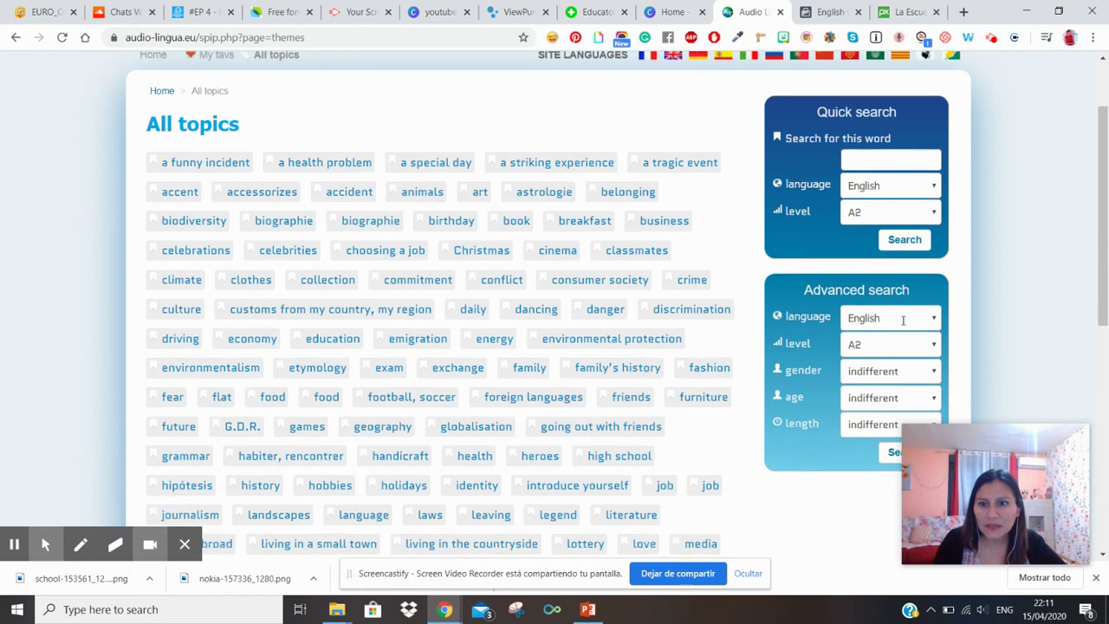
# Step: Run an English advanced search at level A2
pyautogui.click(887, 298)
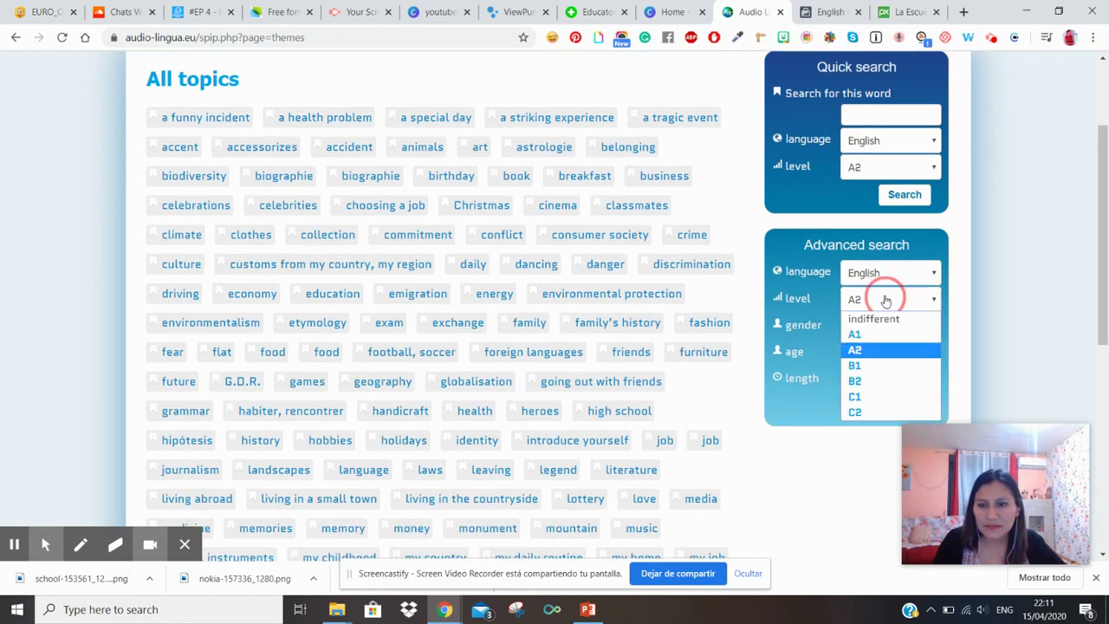
pyautogui.click(877, 349)
pyautogui.click(904, 407)
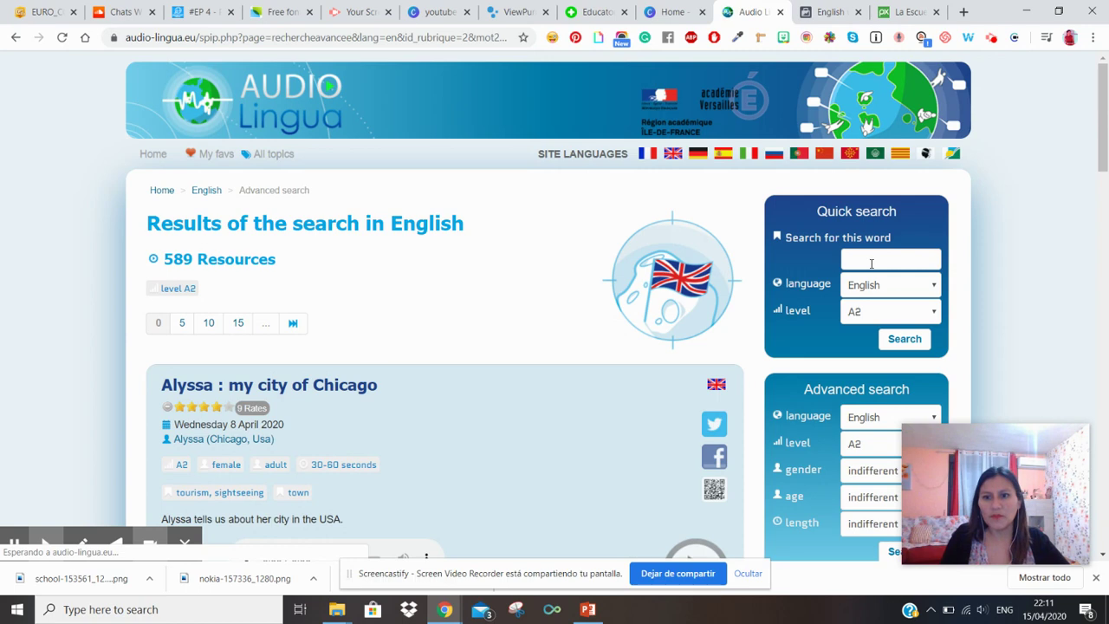
# Step: Quick-search for 'mobile' and preview the old mobile phone recording
pyautogui.click(872, 260)
pyautogui.write('mobile')
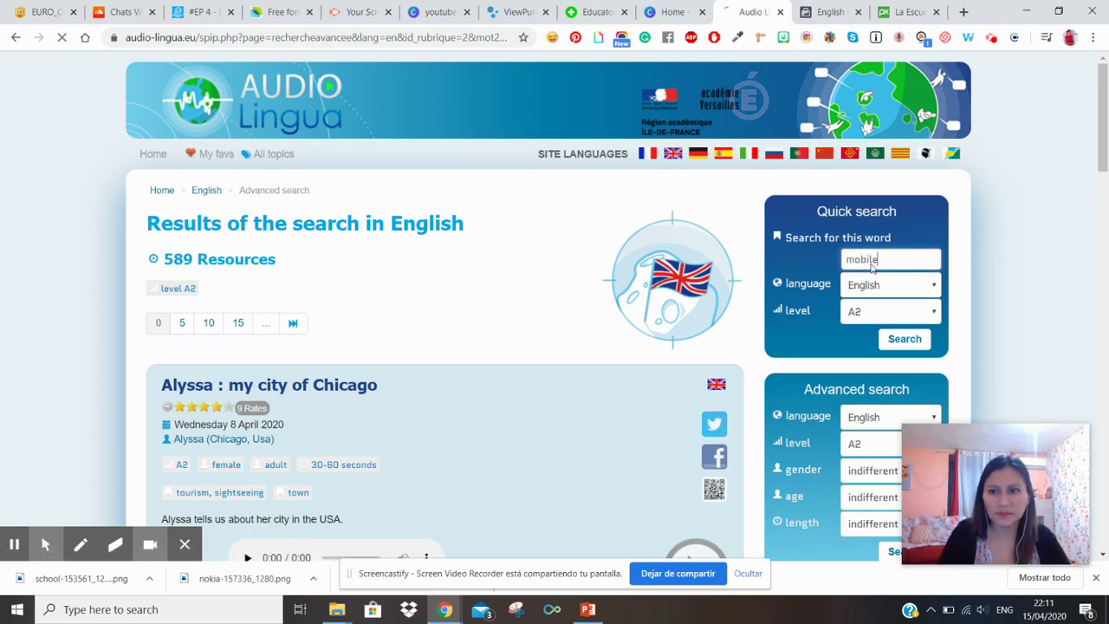
pyautogui.press('Return')
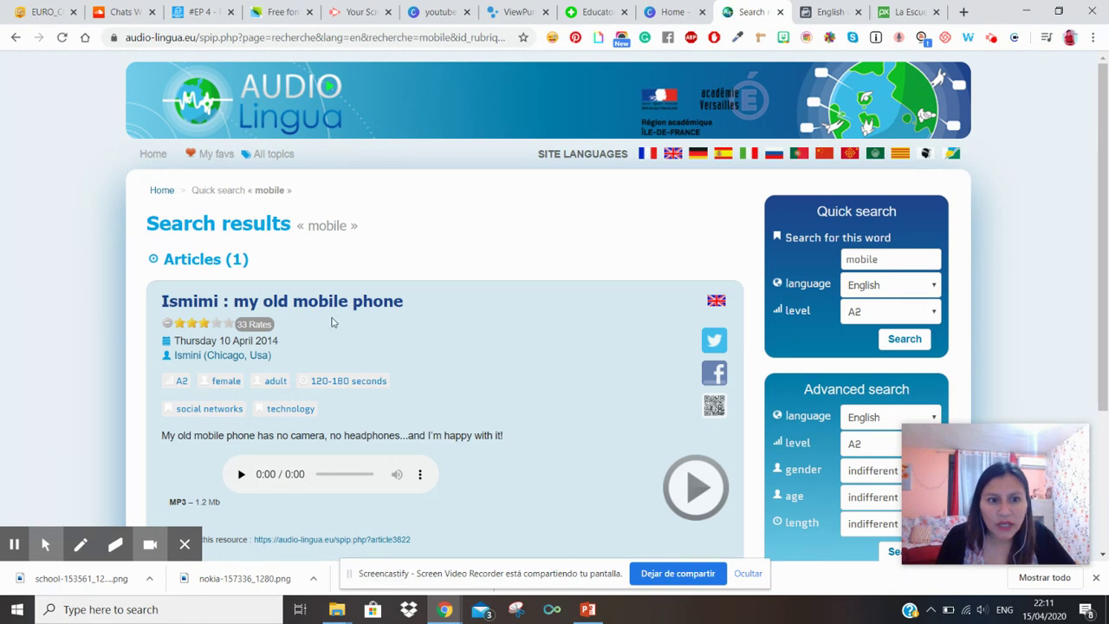
pyautogui.scroll(-2, 396, 317)
pyautogui.scroll(1, 396, 324)
pyautogui.scroll(1, 396, 323)
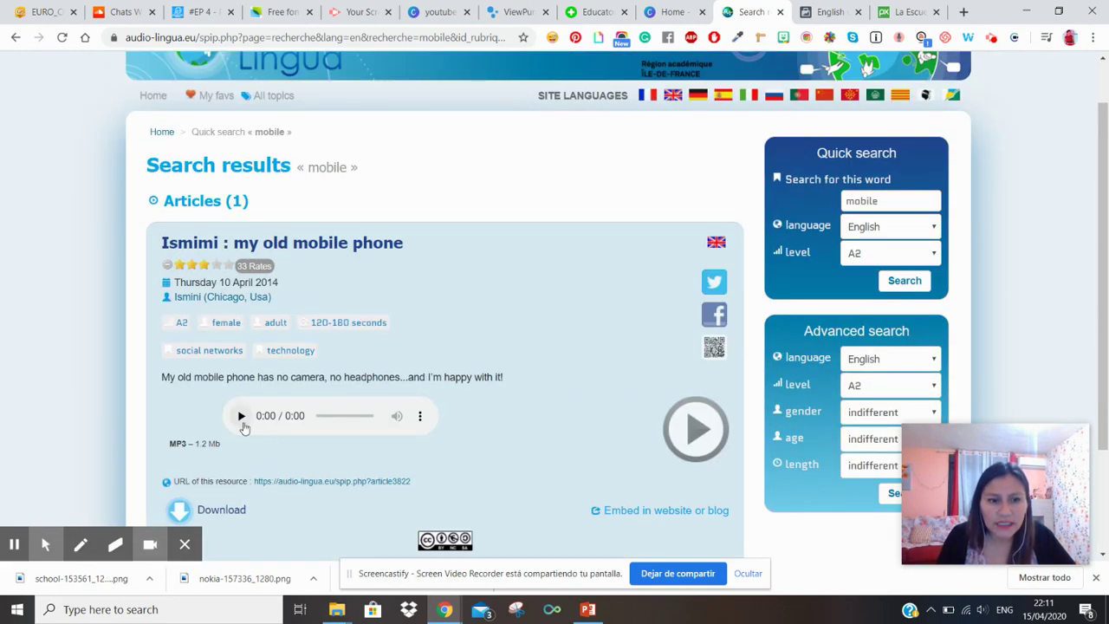
pyautogui.click(241, 417)
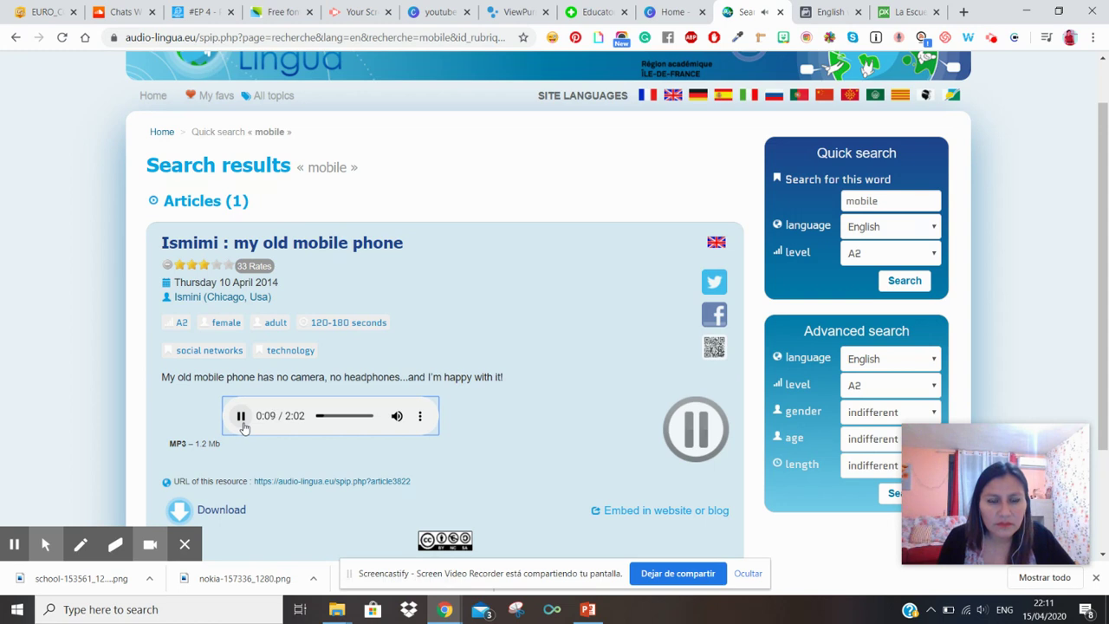
pyautogui.click(241, 416)
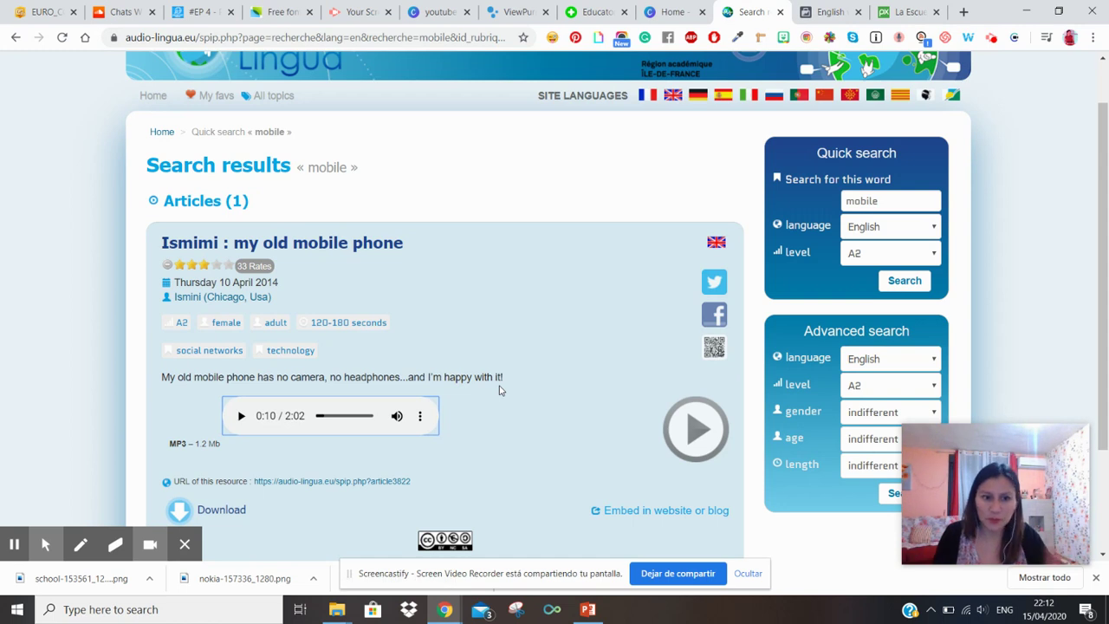
# Step: Set the advanced search level to B1 to list the 646 English B1 resources
pyautogui.click(911, 260)
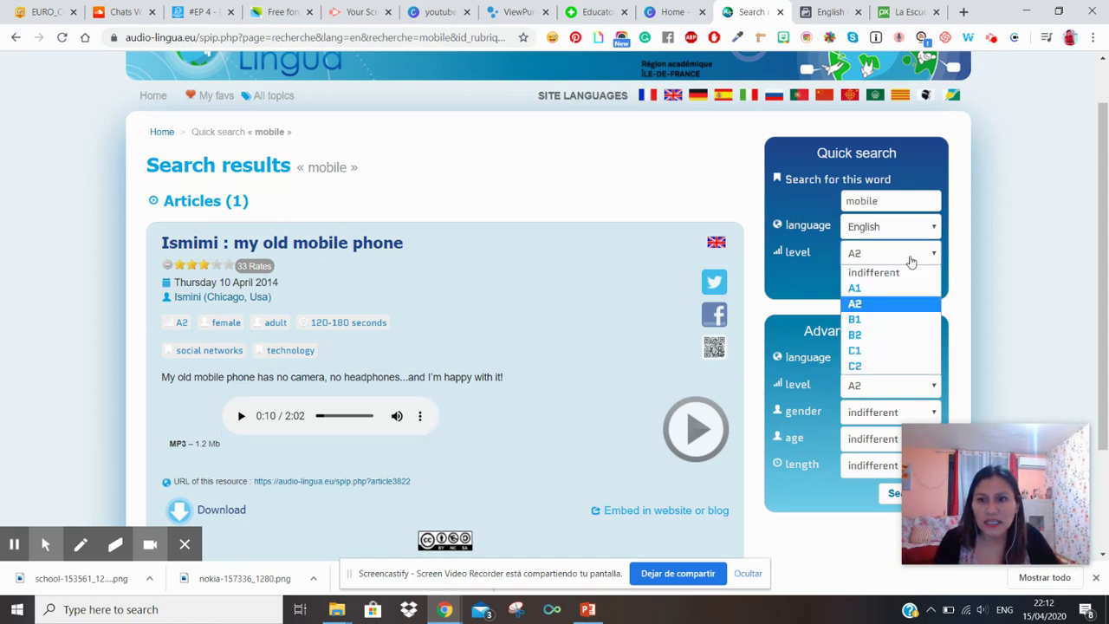
pyautogui.click(879, 343)
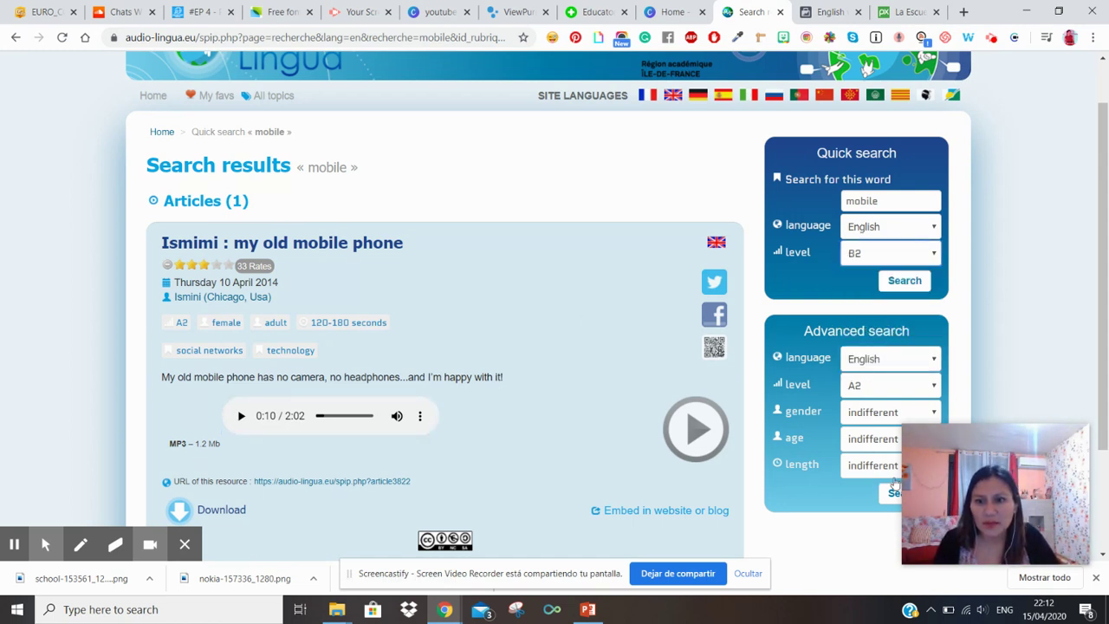
pyautogui.click(883, 401)
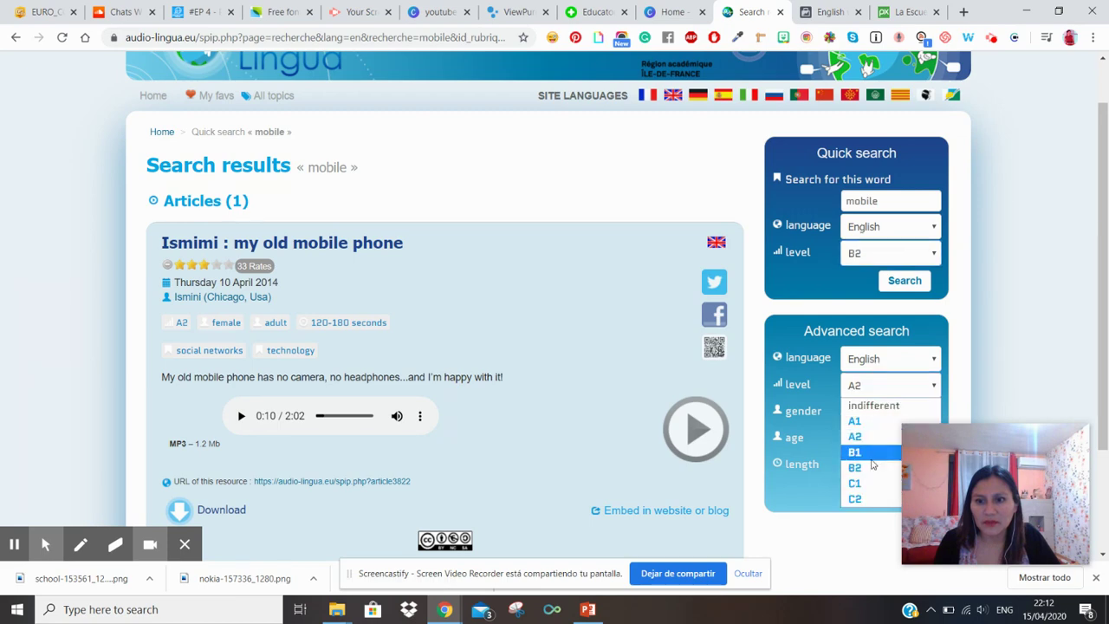
pyautogui.click(874, 451)
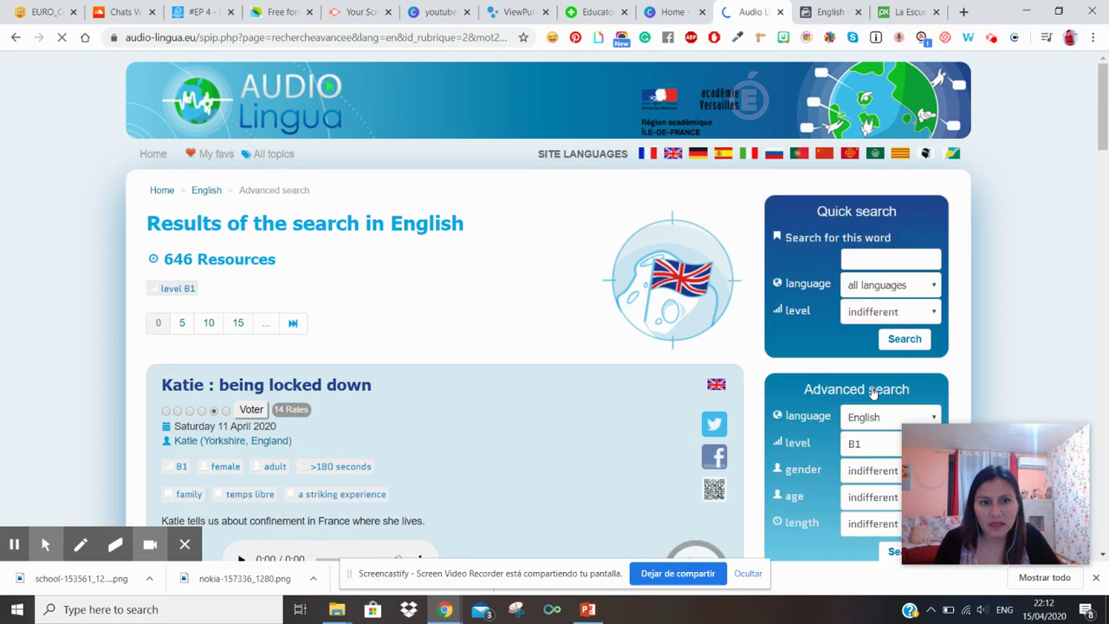
pyautogui.scroll(-1, 874, 393)
pyautogui.scroll(-1, 803, 381)
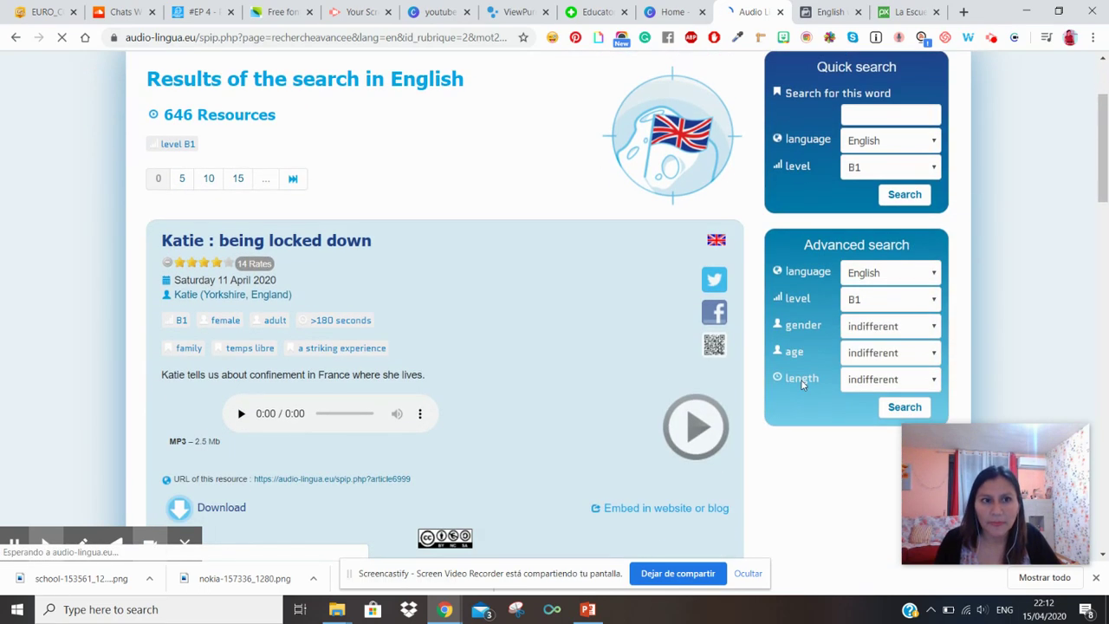
pyautogui.scroll(2, 598, 144)
# Step: Open the technology topic from All topics and filter it to English recordings
pyautogui.click(275, 154)
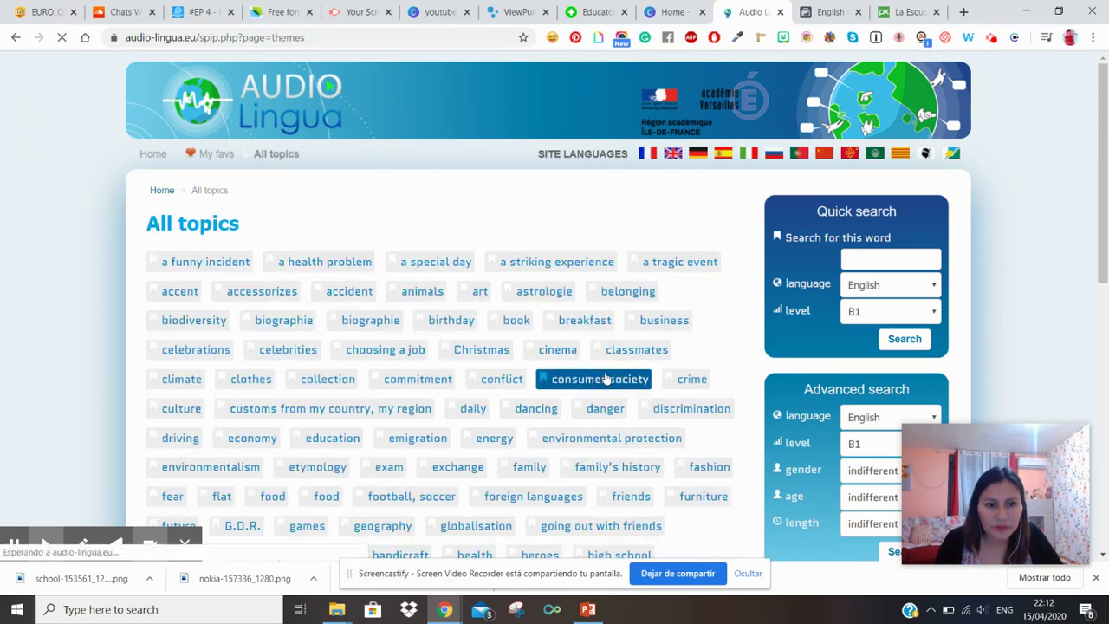
pyautogui.scroll(-2, 606, 378)
pyautogui.scroll(-2, 606, 378)
pyautogui.scroll(-2, 606, 379)
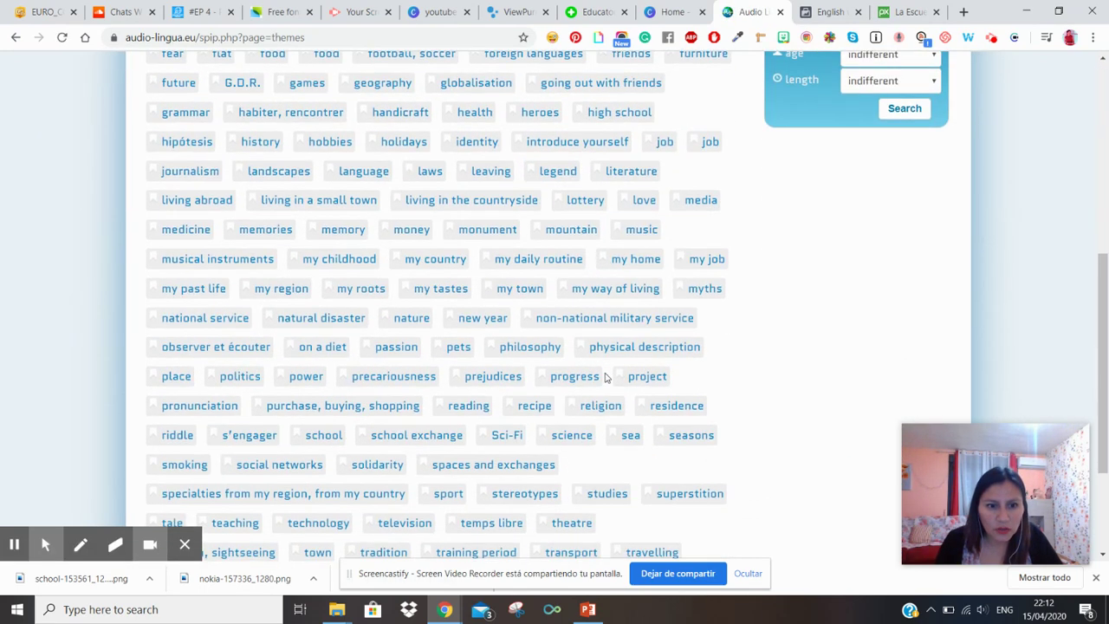
pyautogui.scroll(-2, 386, 454)
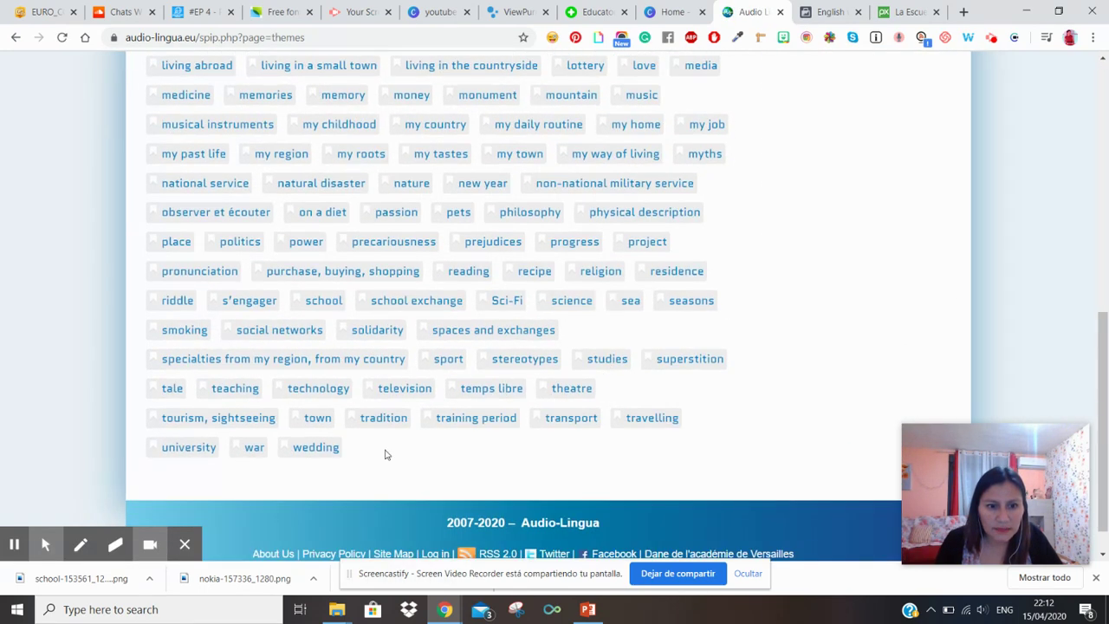
pyautogui.click(319, 389)
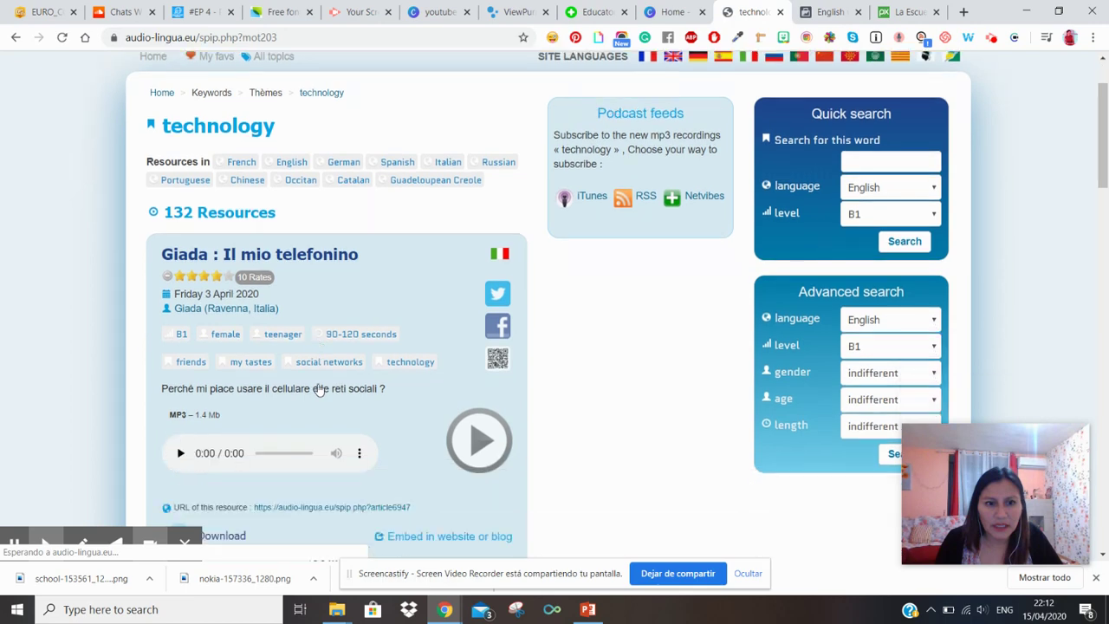
pyautogui.scroll(2, 319, 389)
pyautogui.click(314, 260)
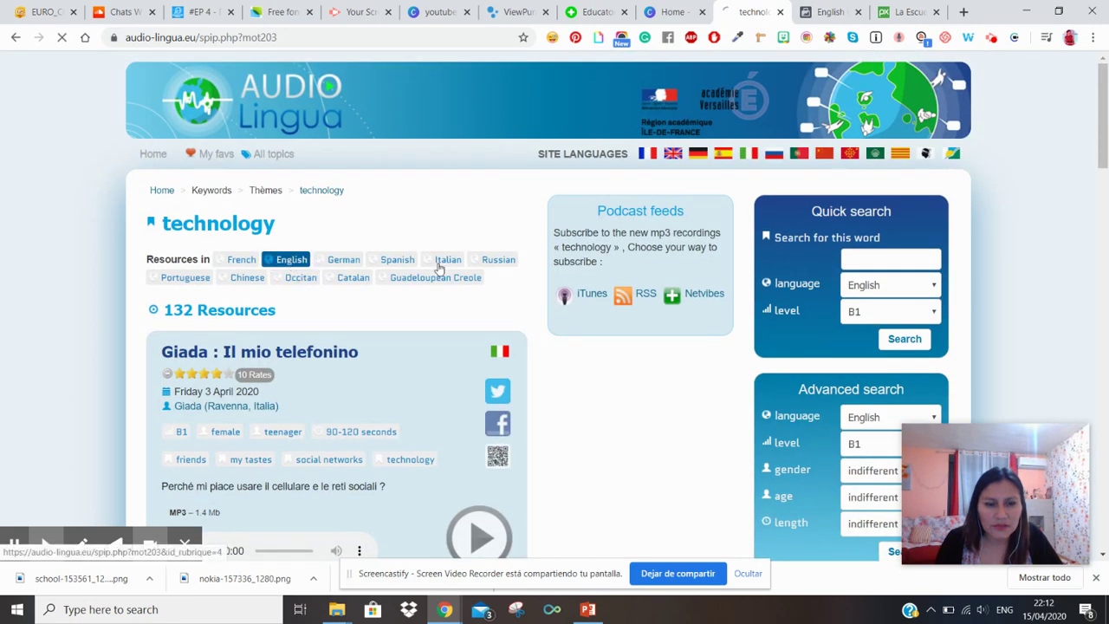
pyautogui.click(191, 276)
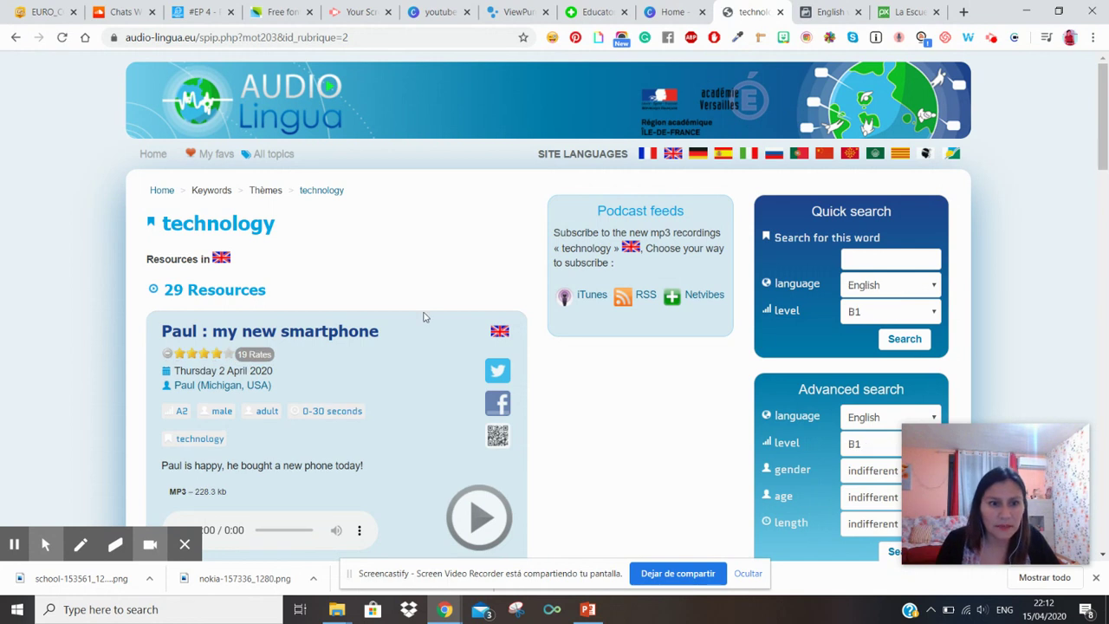
# Step: Play the start of 'Paul : my new smartphone' and pause it at 0:10
pyautogui.scroll(-1, 425, 317)
pyautogui.scroll(-1, 425, 317)
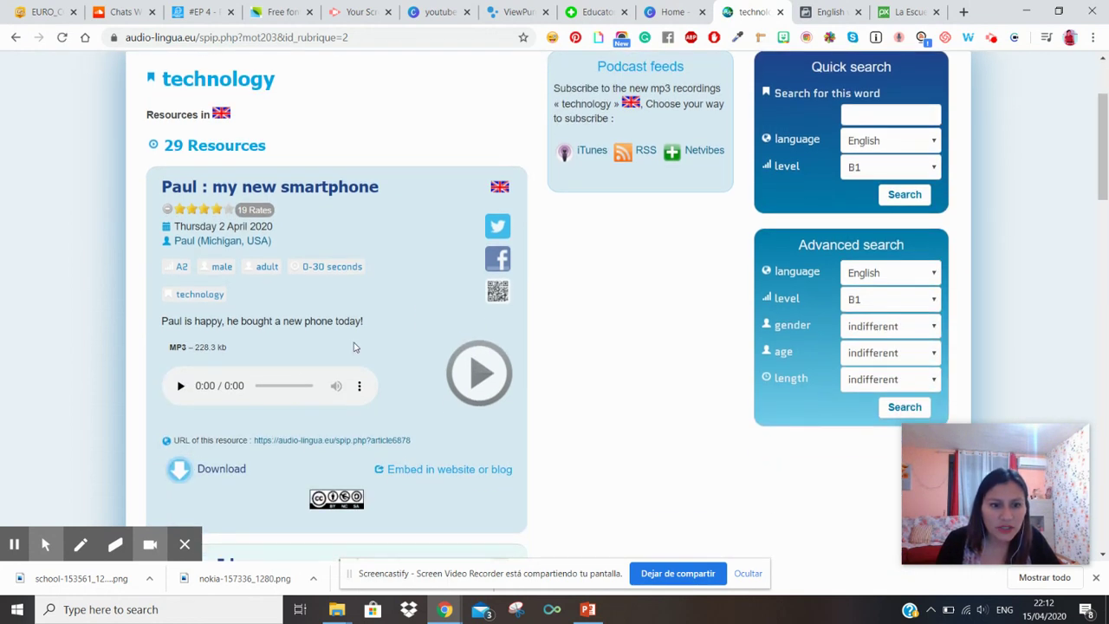
pyautogui.click(180, 386)
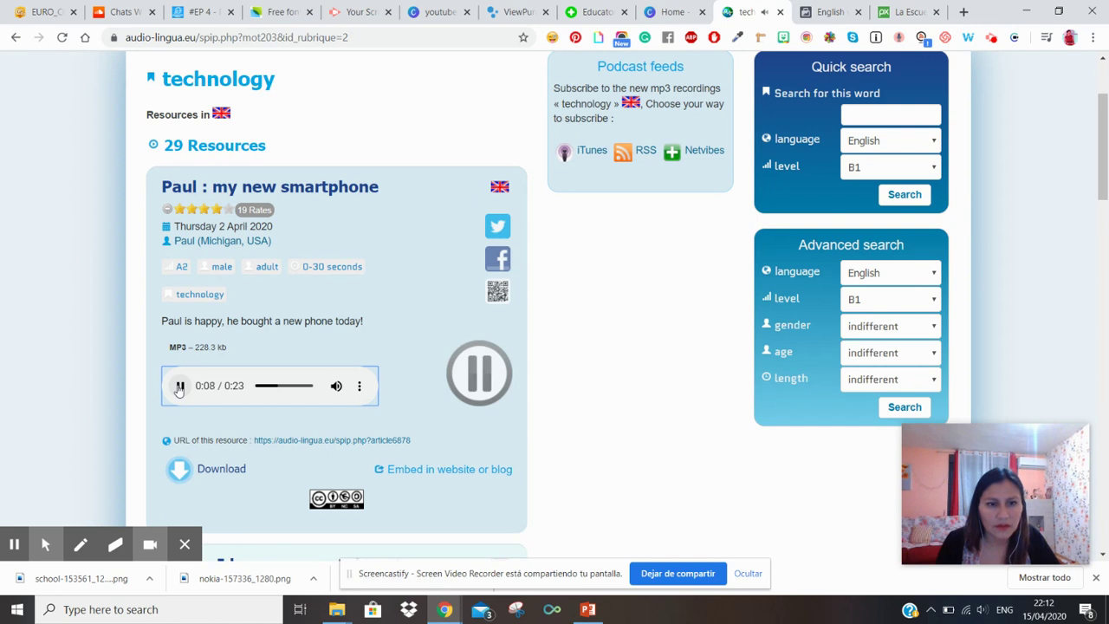
pyautogui.click(179, 387)
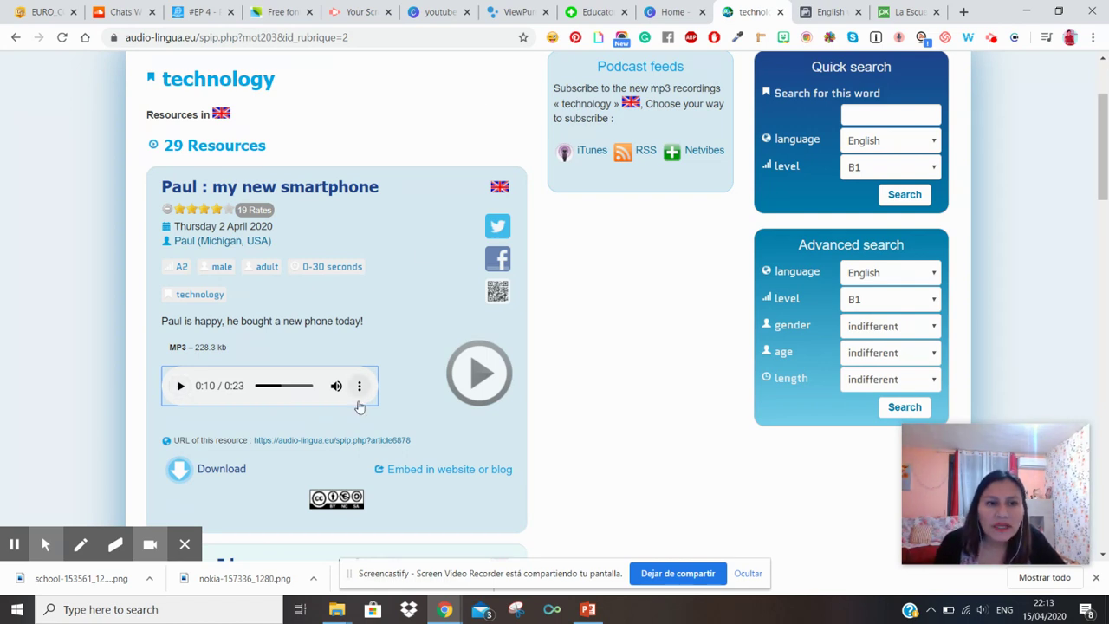
pyautogui.scroll(-1, 359, 407)
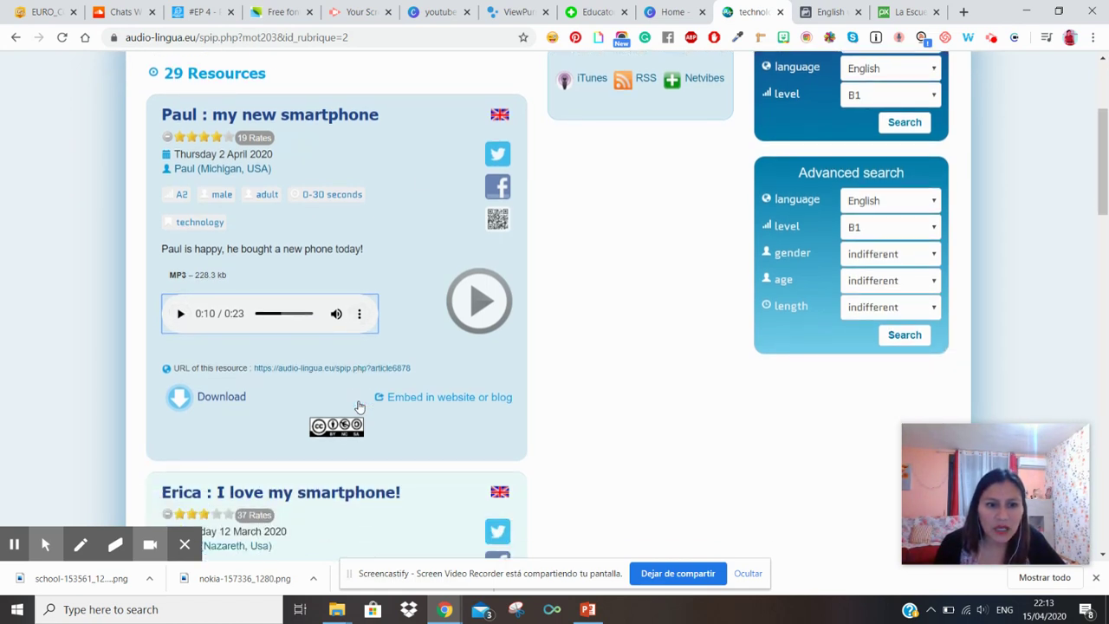
# Step: Download Paul's recording as paul_iphone.mp3 and circle the download options on screen
pyautogui.click(361, 316)
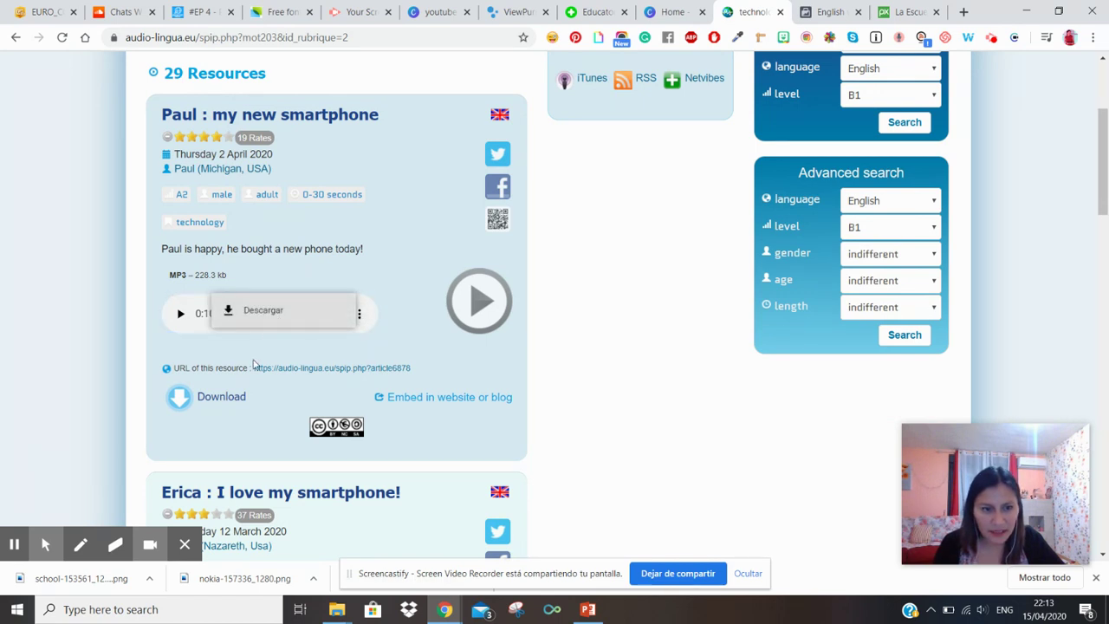
pyautogui.click(204, 401)
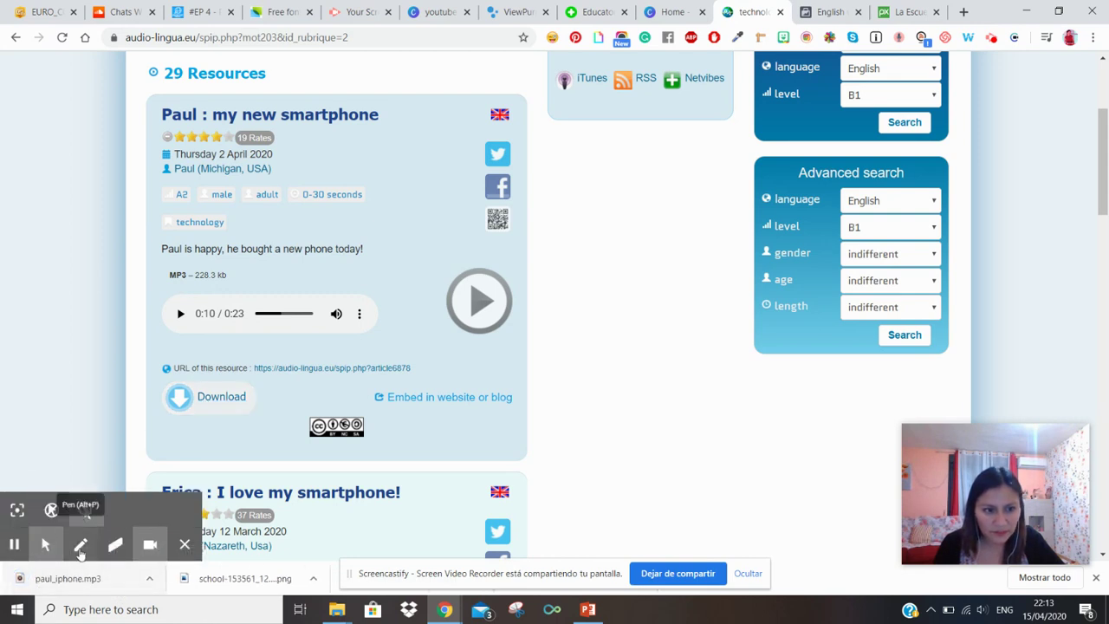
pyautogui.click(80, 546)
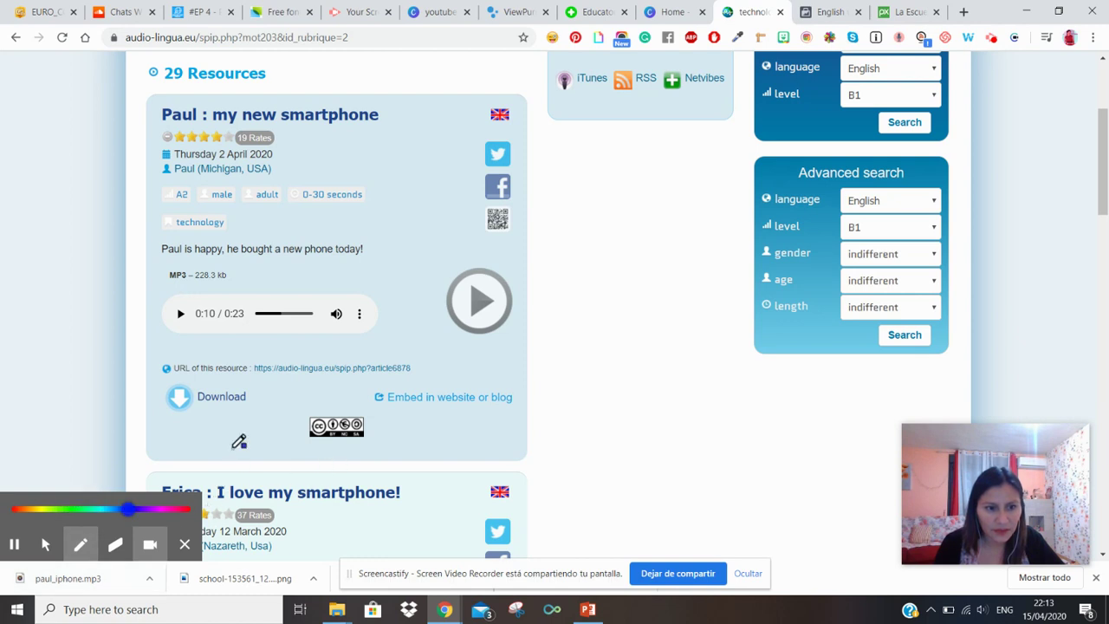
pyautogui.moveTo(217, 386); pyautogui.dragTo(215, 383)
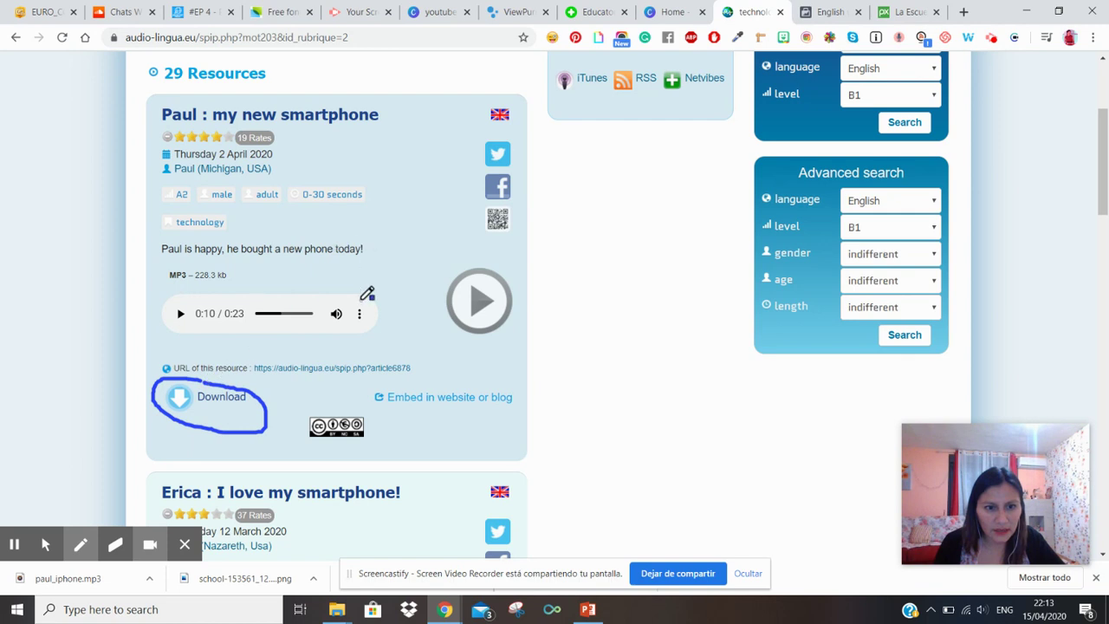
pyautogui.moveTo(353, 319); pyautogui.dragTo(390, 321)
pyautogui.click(186, 544)
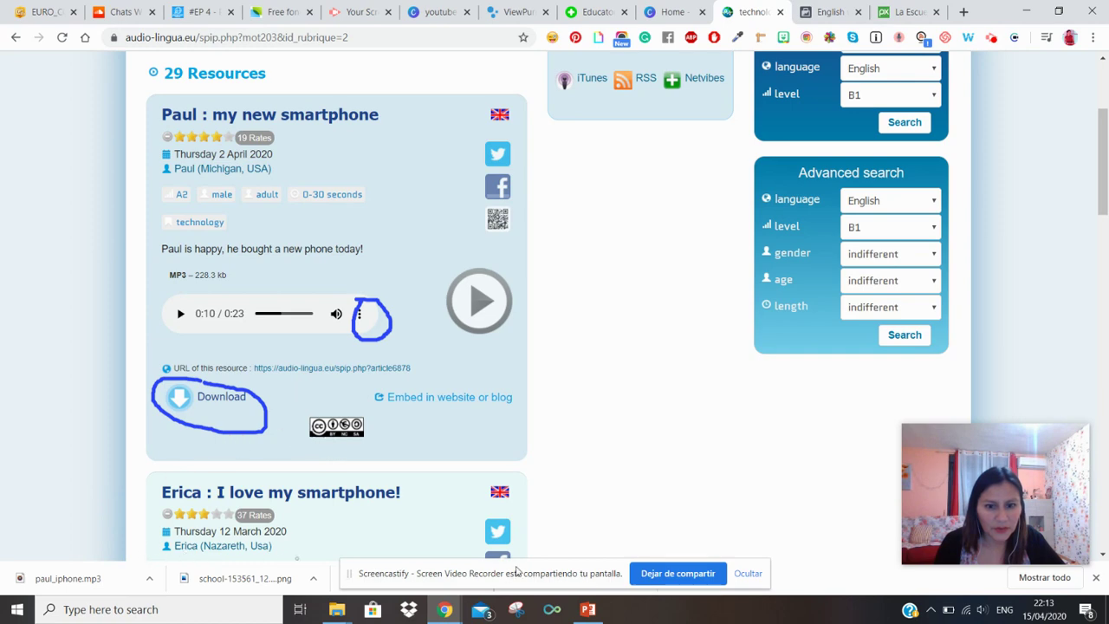
# Step: Insert the paul_iphone audio file from Descargas into slide 5
pyautogui.click(592, 617)
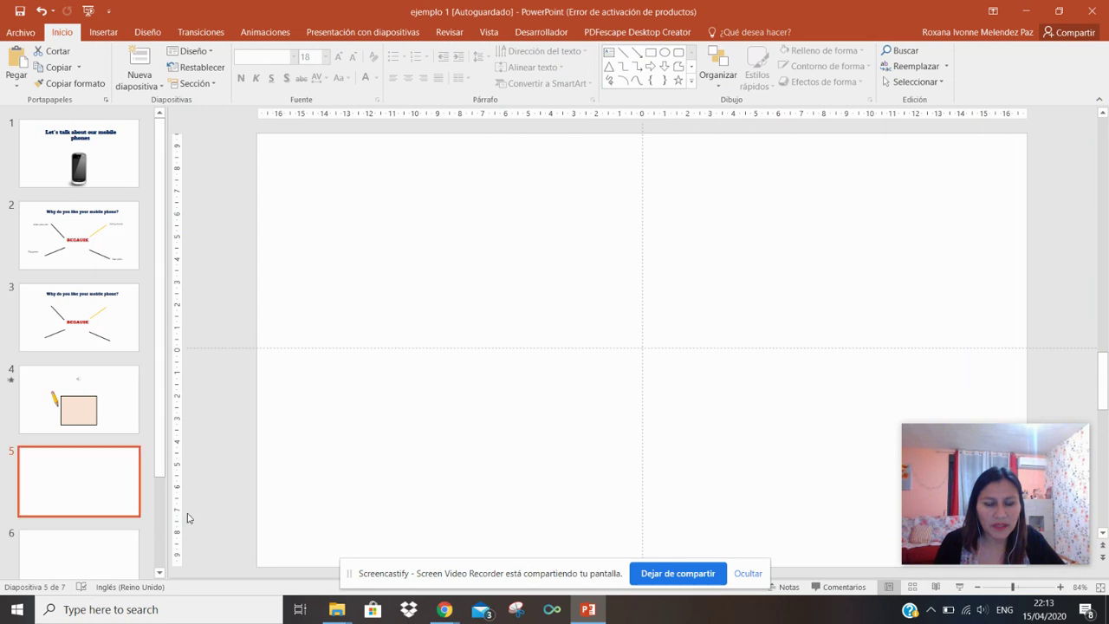
pyautogui.click(113, 38)
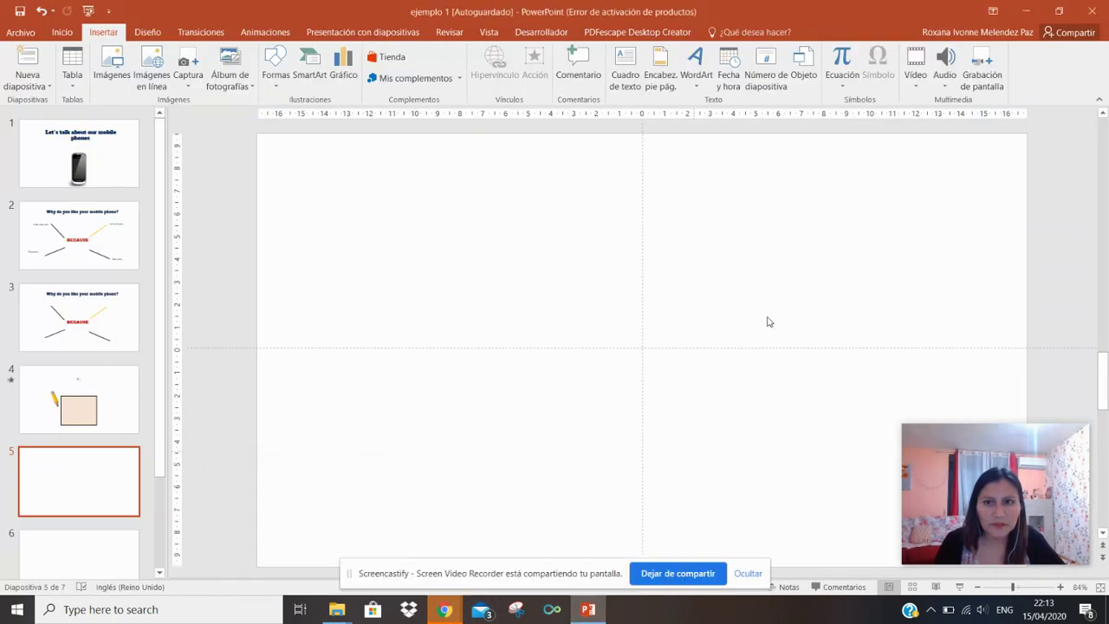
pyautogui.click(945, 68)
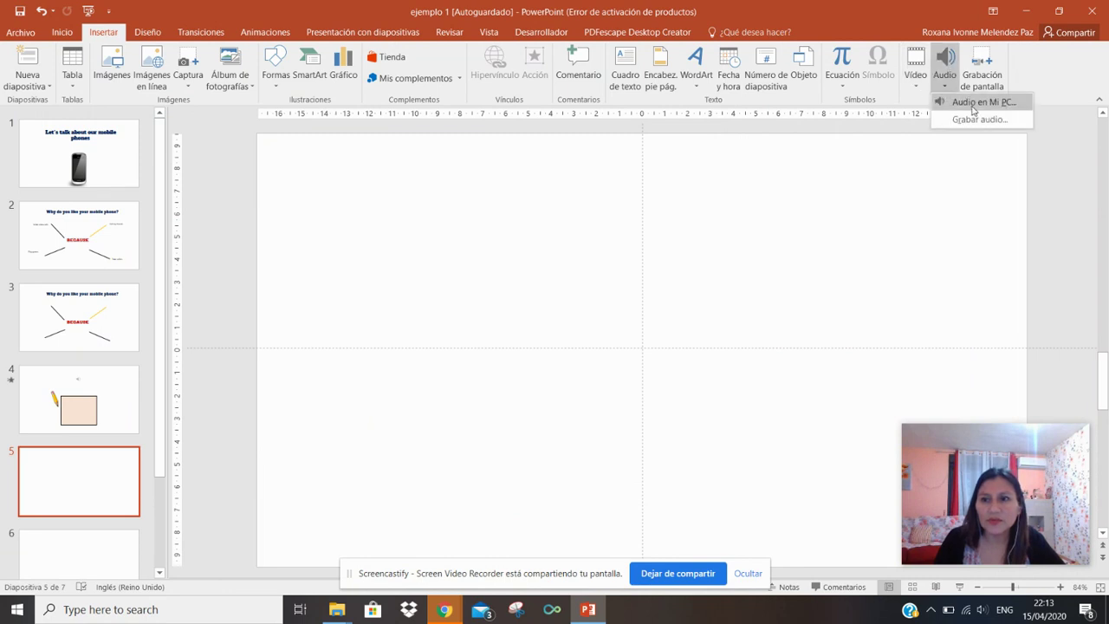
pyautogui.click(942, 127)
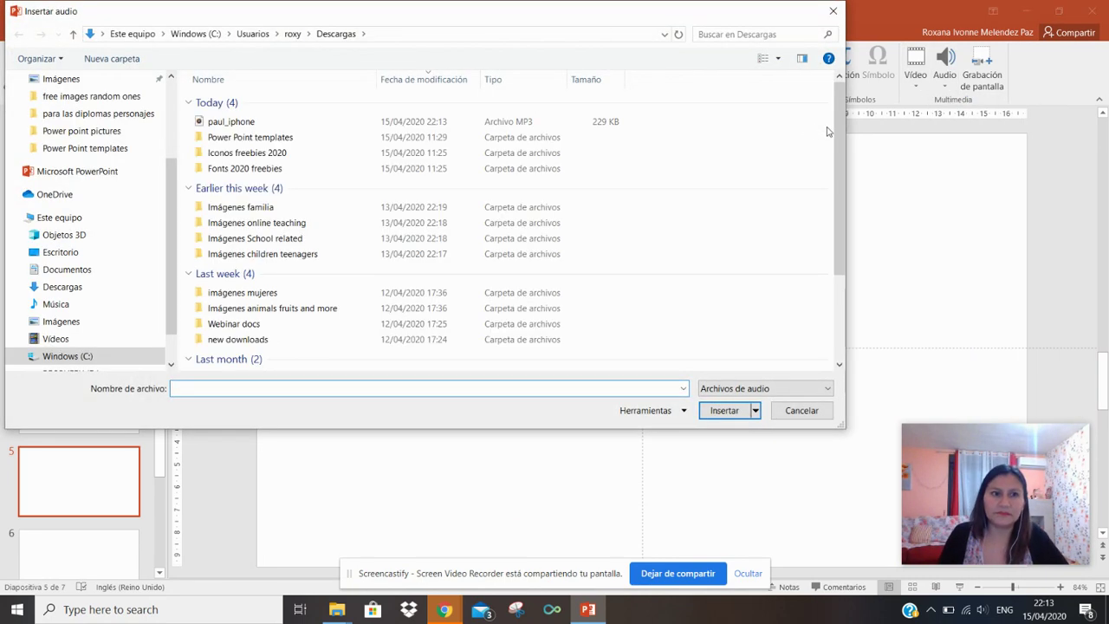
pyautogui.click(102, 290)
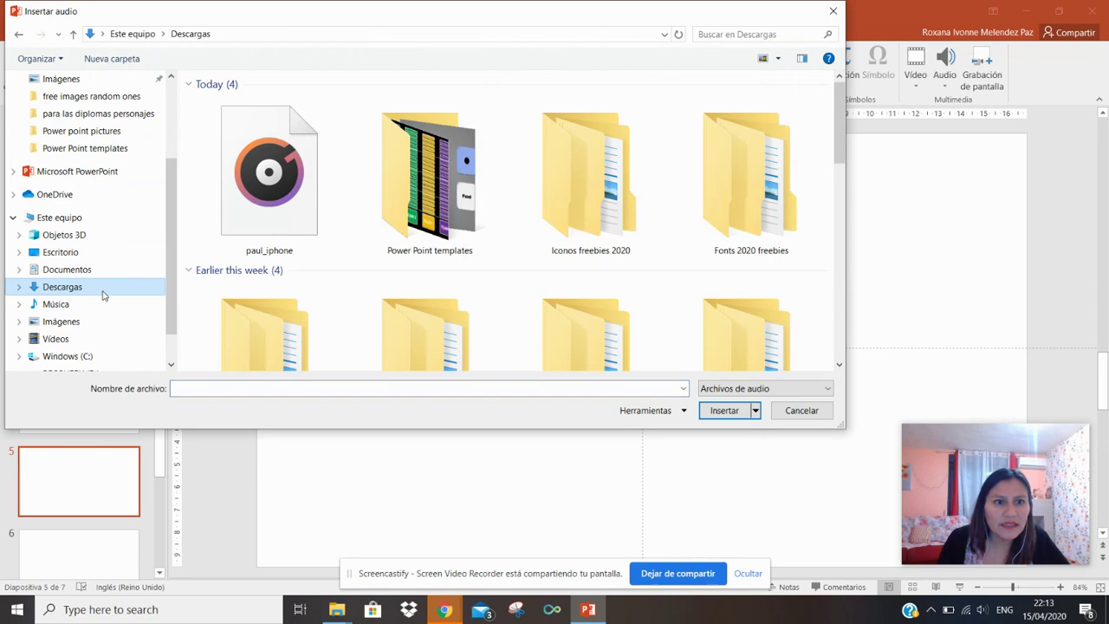
pyautogui.doubleClick(272, 192)
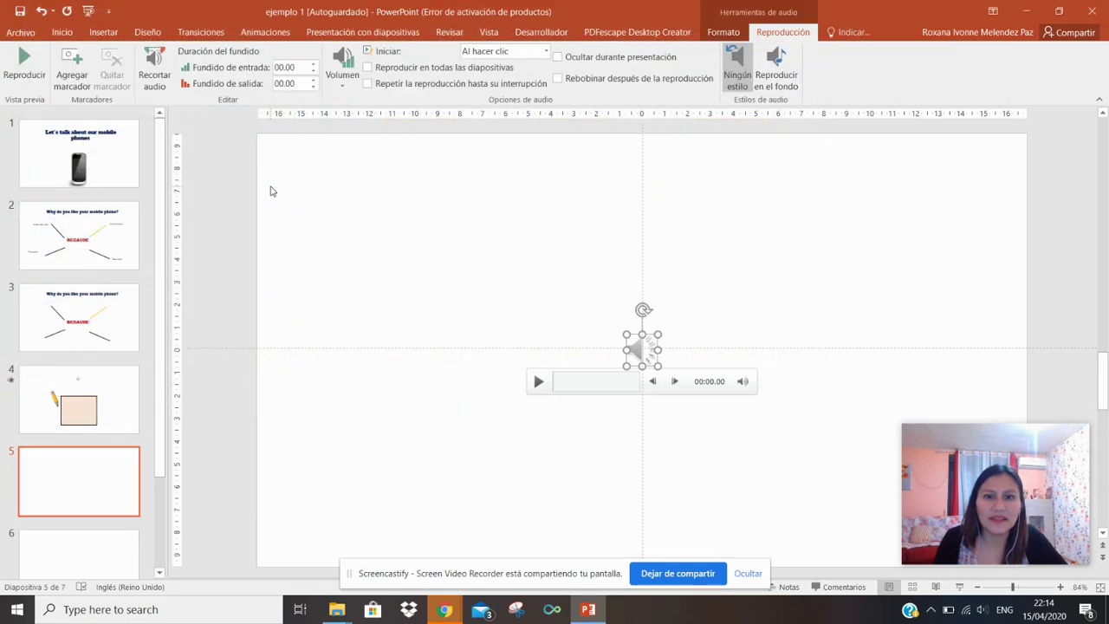
# Step: Test-play the audio for about 3 seconds and place its icon just above the slide's centre
pyautogui.moveTo(653, 354); pyautogui.dragTo(642, 210)
pyautogui.click(527, 239)
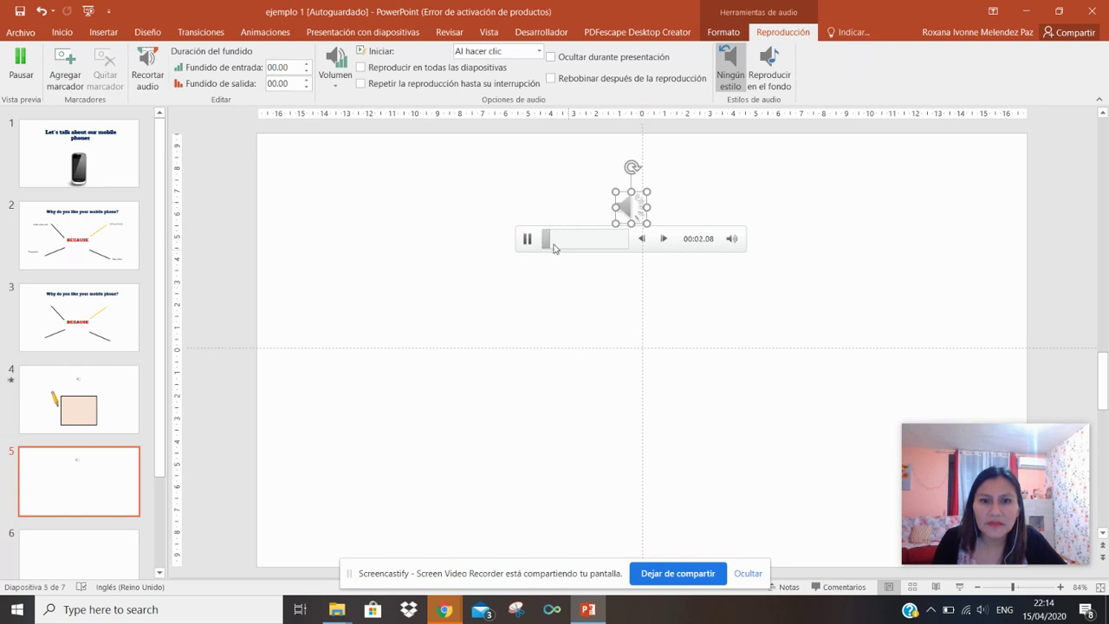
pyautogui.click(529, 242)
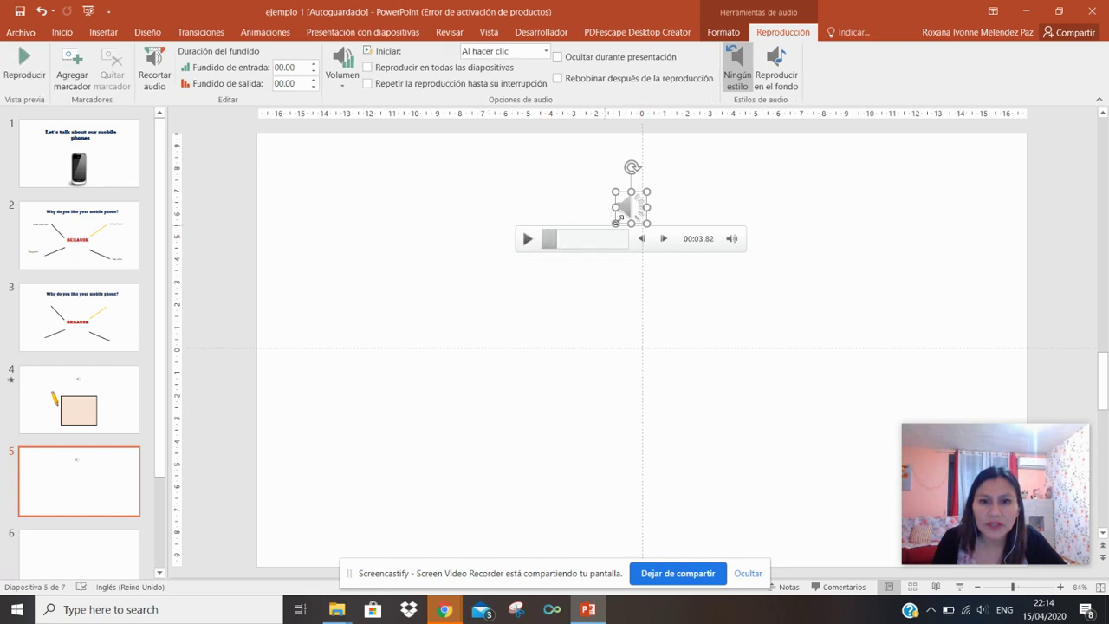
pyautogui.moveTo(631, 208); pyautogui.dragTo(632, 285)
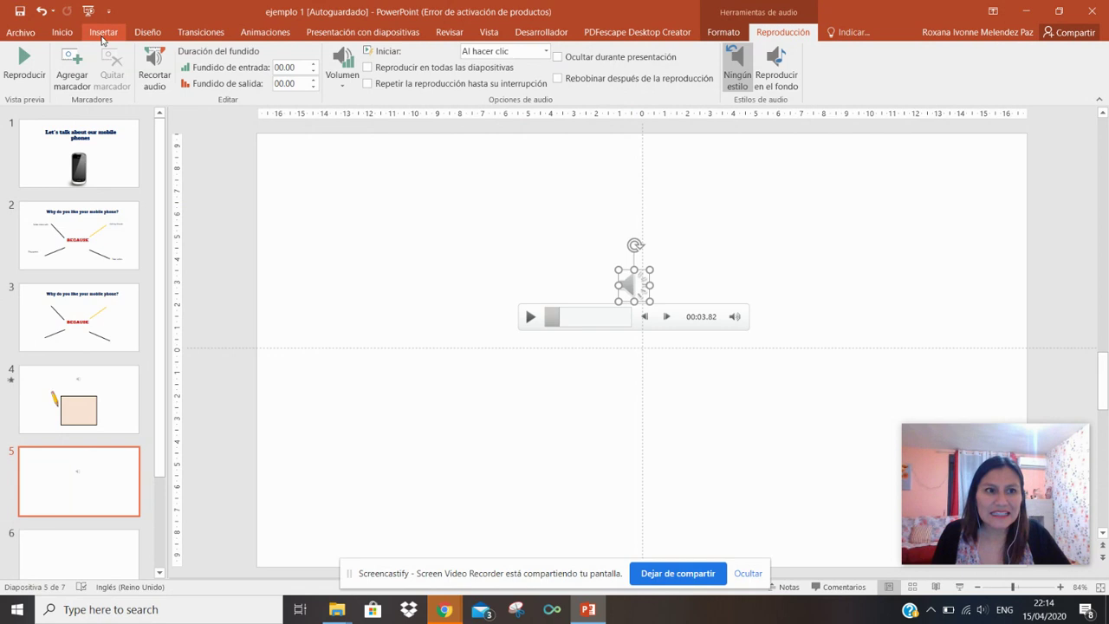
# Step: Add a 'Listen to Paul talking about his phone' text box, with the audio icon positioned beneath it
pyautogui.click(103, 32)
pyautogui.click(626, 76)
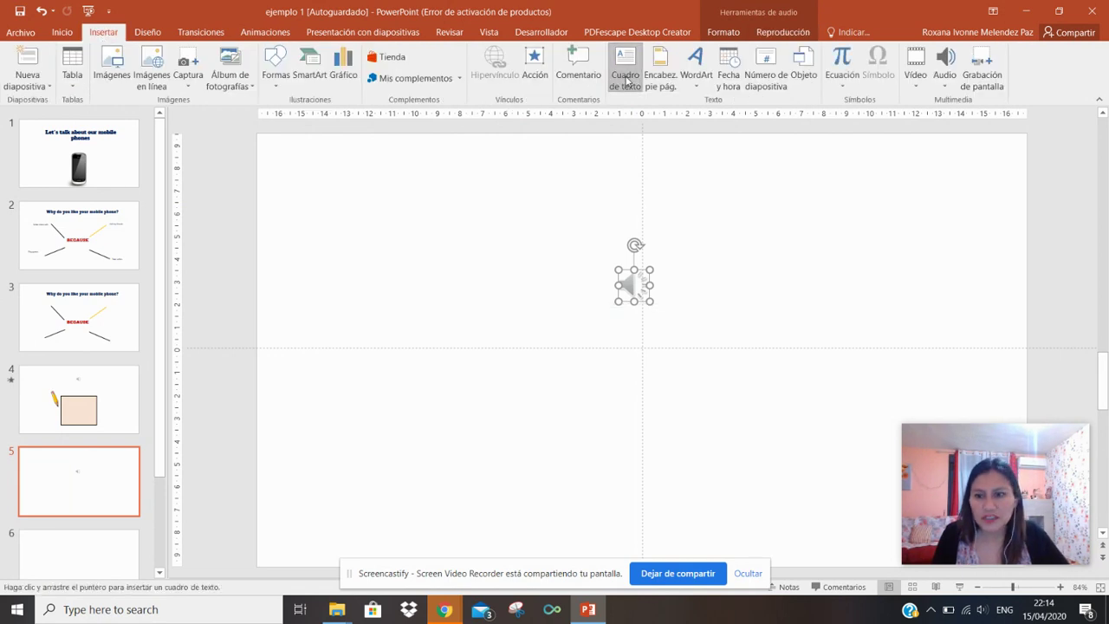
pyautogui.click(450, 209)
pyautogui.write('Lk')
pyautogui.press('BackSpace')
pyautogui.write('isten')
pyautogui.press('BackSpace')
pyautogui.press('BackSpace')
pyautogui.press('BackSpace')
pyautogui.write('Listen to Paul taki')
pyautogui.press('BackSpace')
pyautogui.press('BackSpace')
pyautogui.write('lking about his phone')
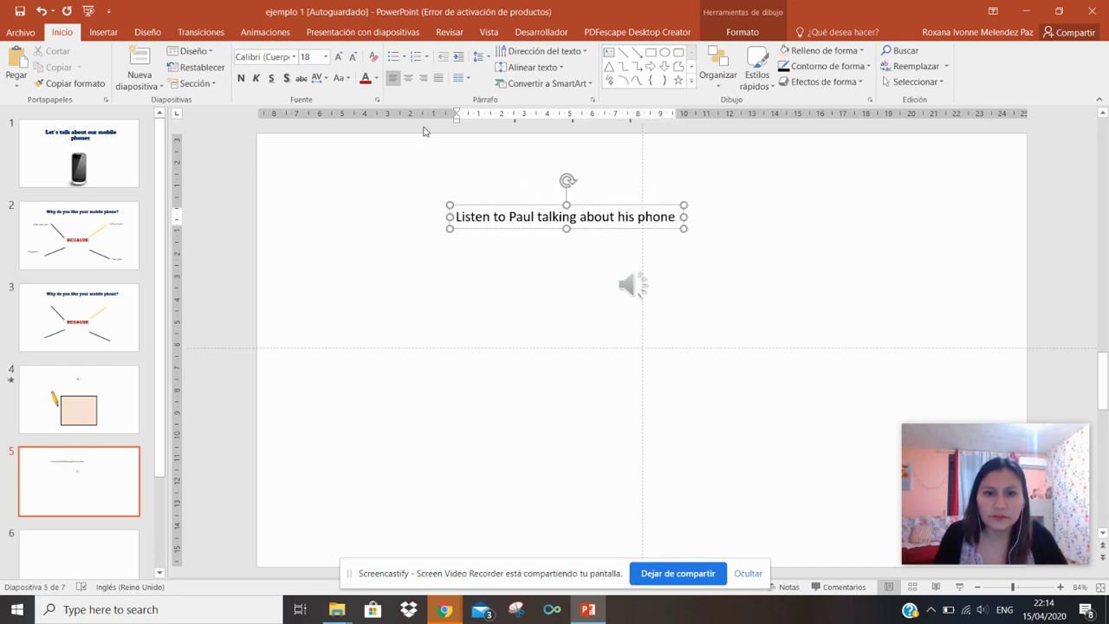
pyautogui.moveTo(533, 204); pyautogui.dragTo(592, 181)
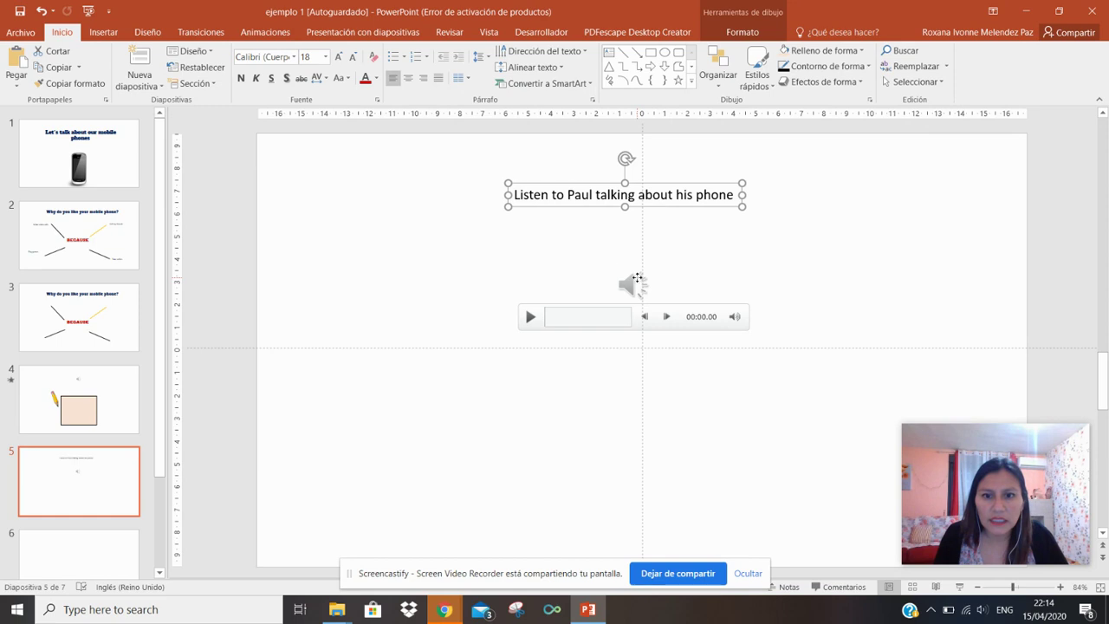
pyautogui.moveTo(633, 285); pyautogui.dragTo(625, 263)
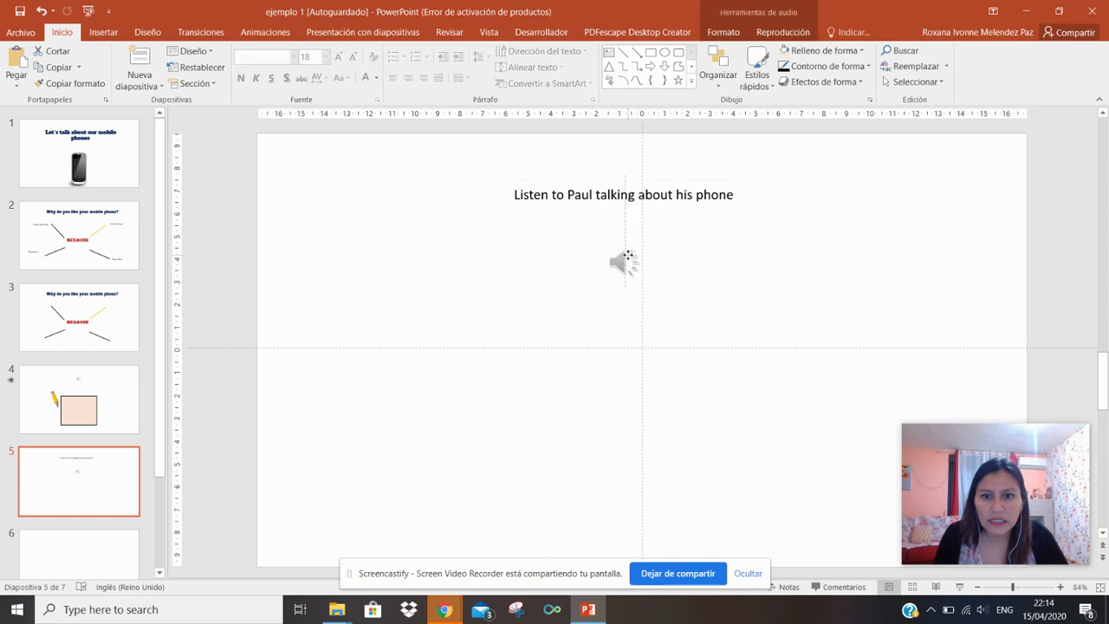
# Step: Copy the title text box and paste a duplicate onto an empty area of the slide
pyautogui.click(564, 194)
pyautogui.rightClick(625, 206)
pyautogui.click(639, 241)
pyautogui.rightClick(436, 387)
pyautogui.click(474, 417)
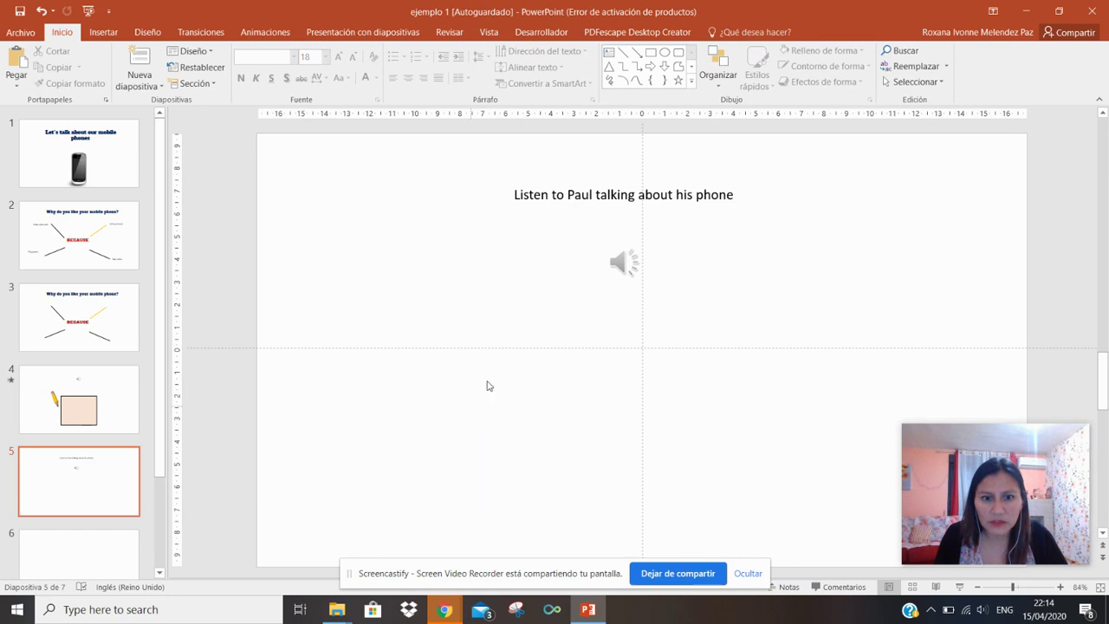
# Step: Move the copied box lower and replace its text with 'Is he happy with his new phone?' and 'Why does he like it?'
pyautogui.moveTo(578, 198); pyautogui.dragTo(454, 369)
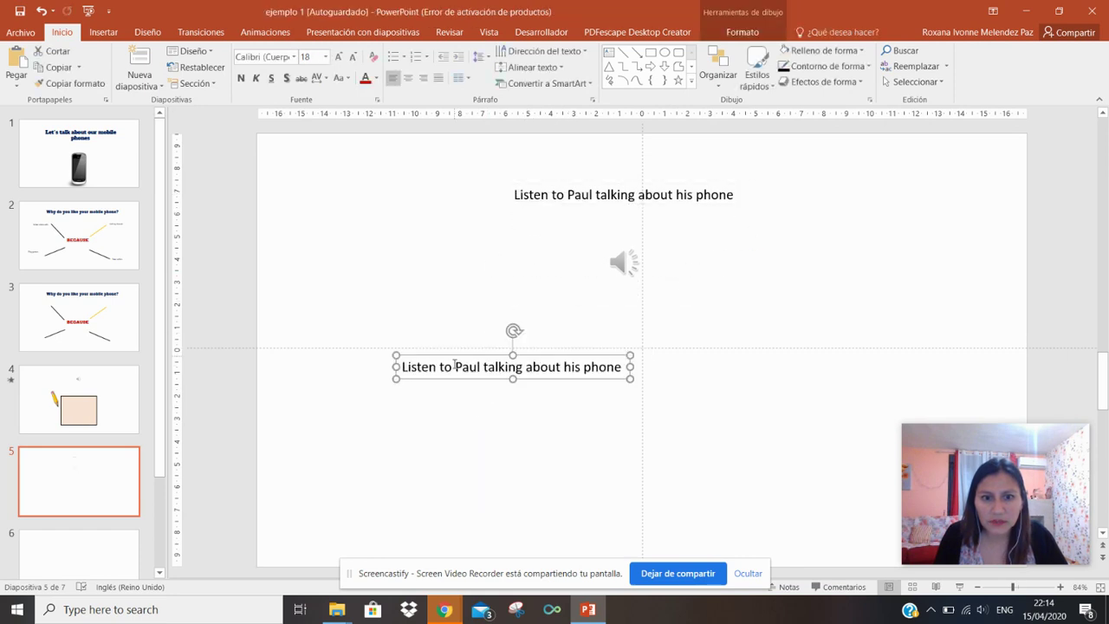
pyautogui.tripleClick(454, 367)
pyautogui.write('Is h')
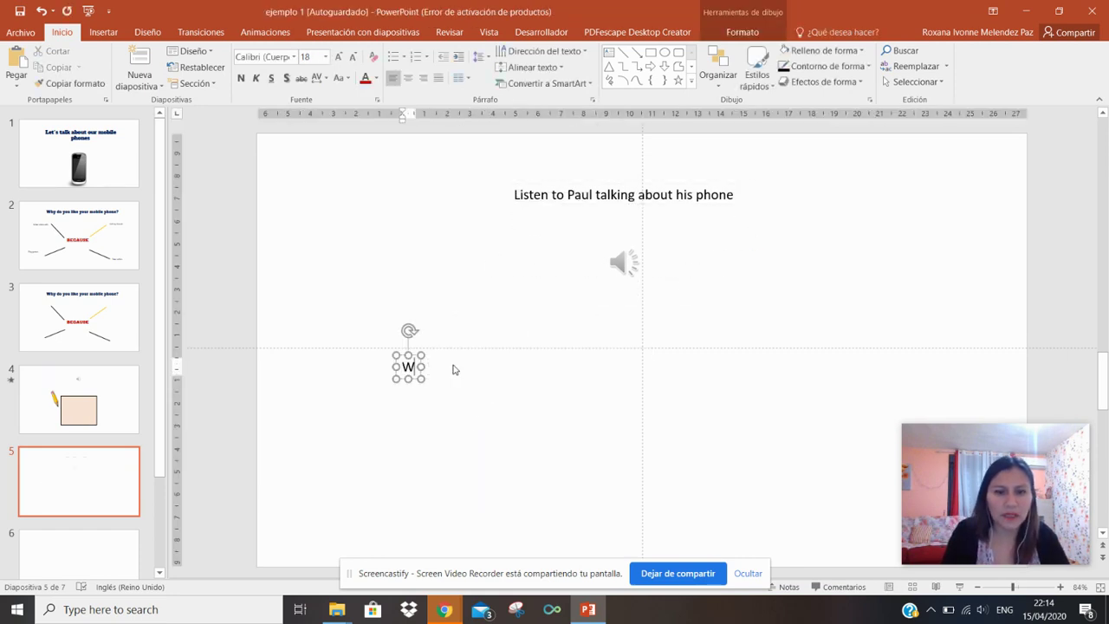
pyautogui.write('e happy with his ')
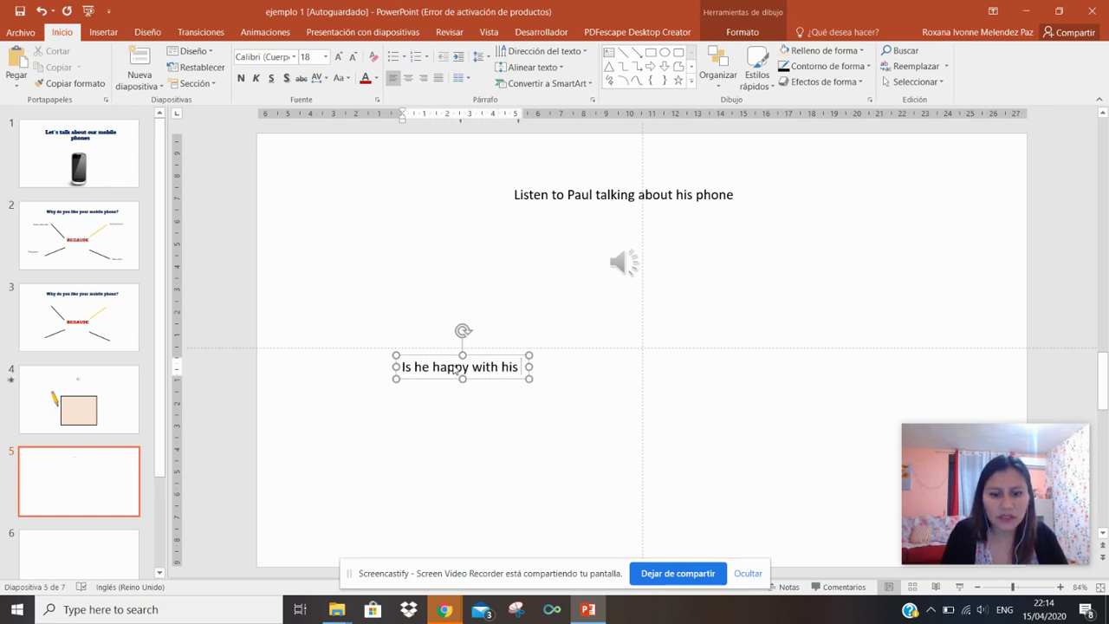
pyautogui.write('new hone')
pyautogui.press('BackSpace')
pyautogui.press('BackSpace')
pyautogui.press('BackSpace')
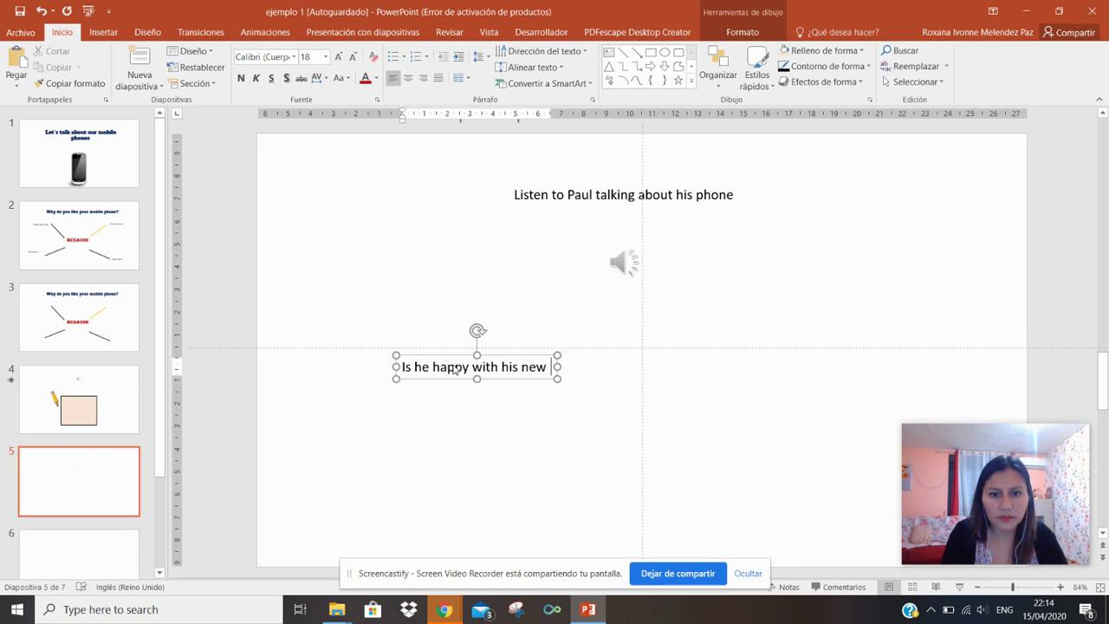
pyautogui.write('phone')
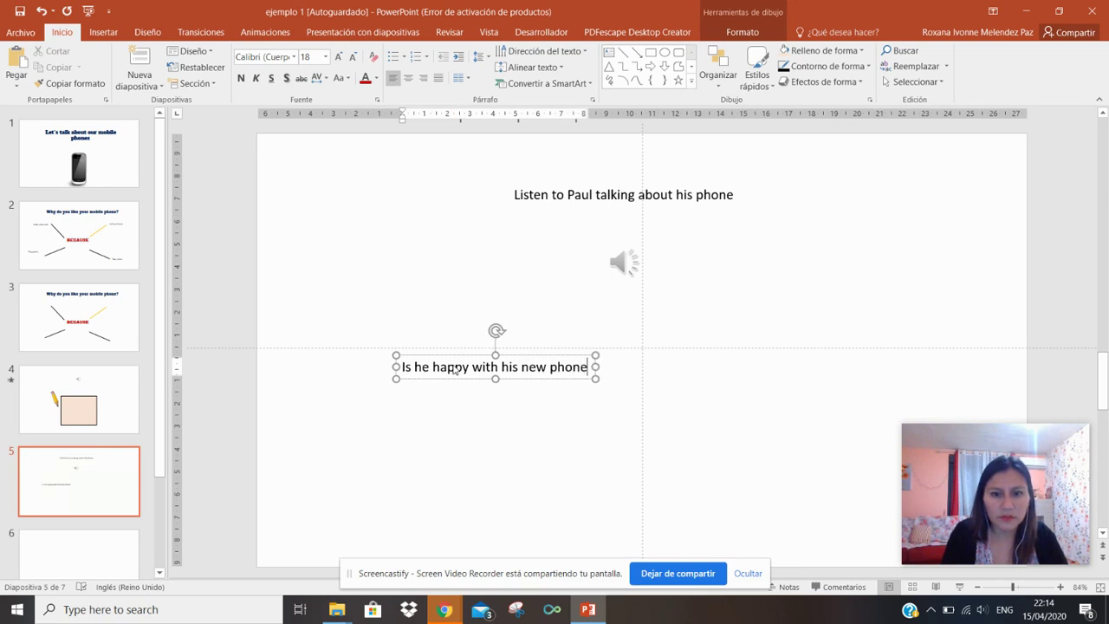
pyautogui.write('?')
pyautogui.press('Return')
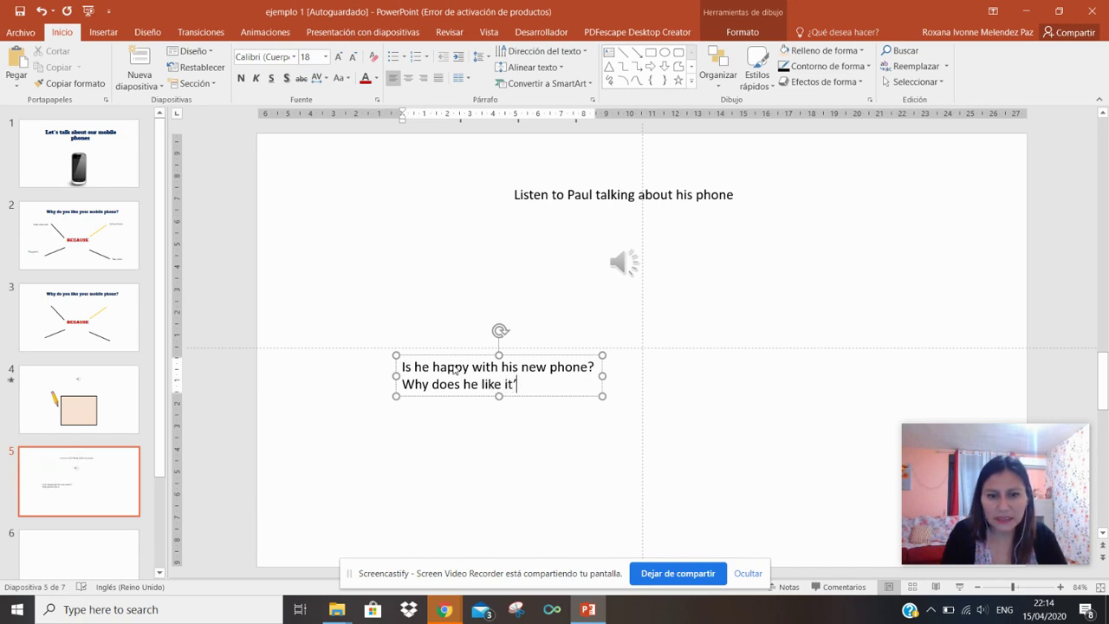
pyautogui.write('?')
pyautogui.press('Return')
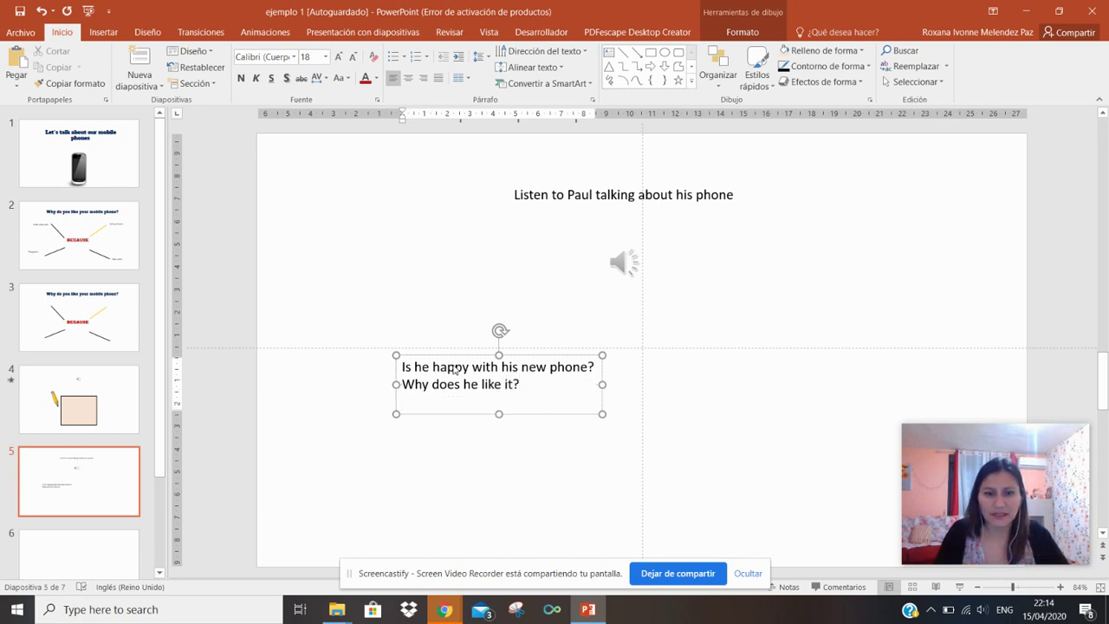
# Step: Shift the question text box to the left and deselect it
pyautogui.moveTo(483, 355); pyautogui.dragTo(413, 358)
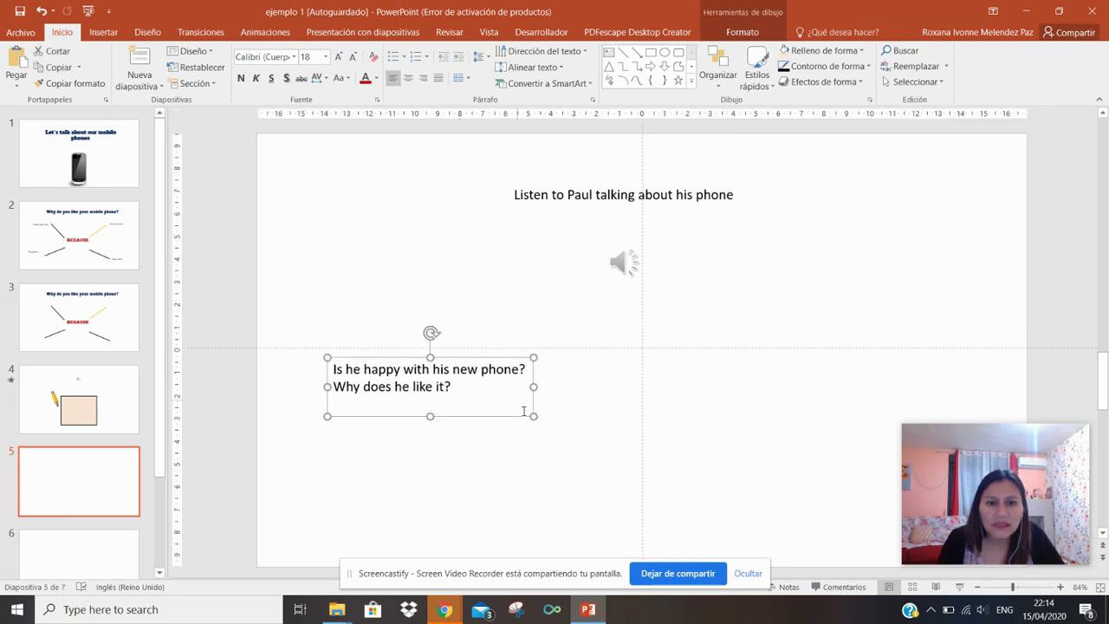
pyautogui.click(601, 425)
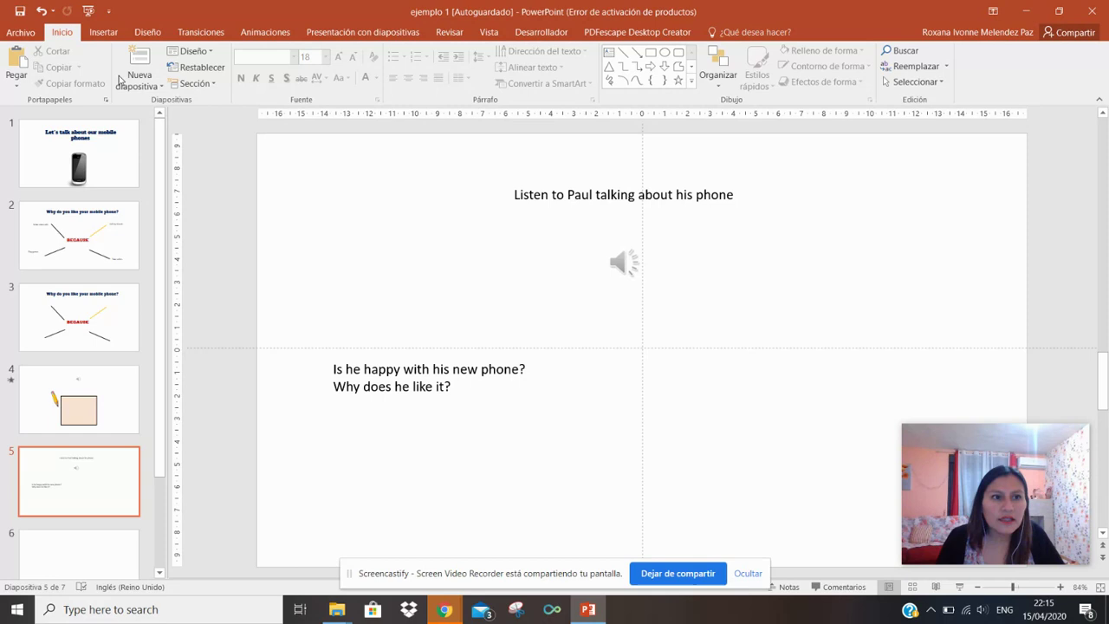
pyautogui.click(103, 32)
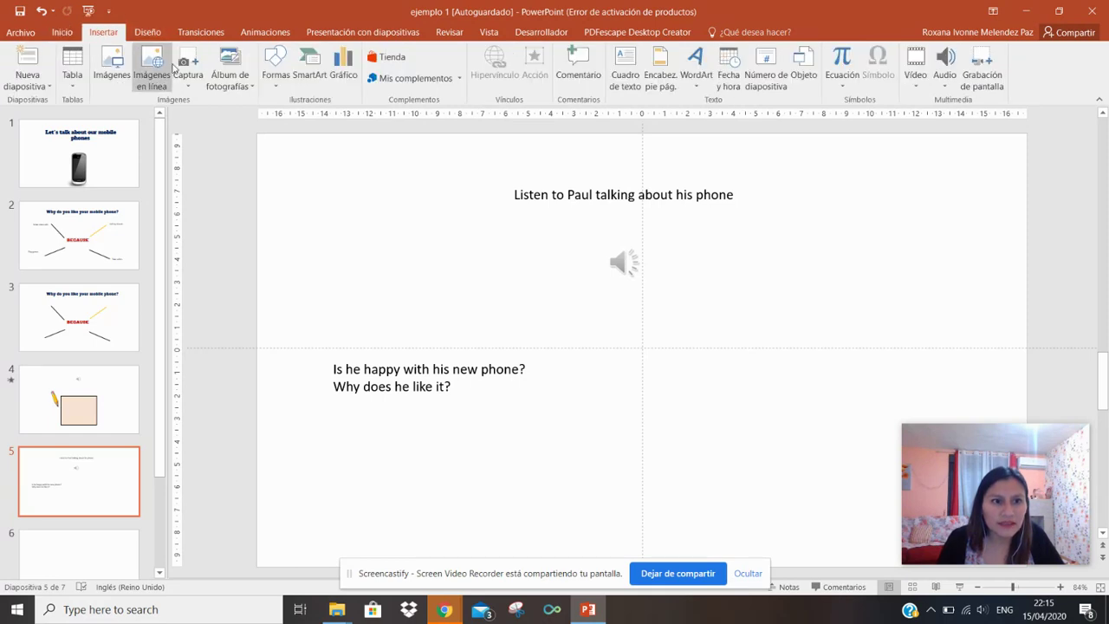
# Step: Draw a flowchart process rectangle beside the questions
pyautogui.click(274, 78)
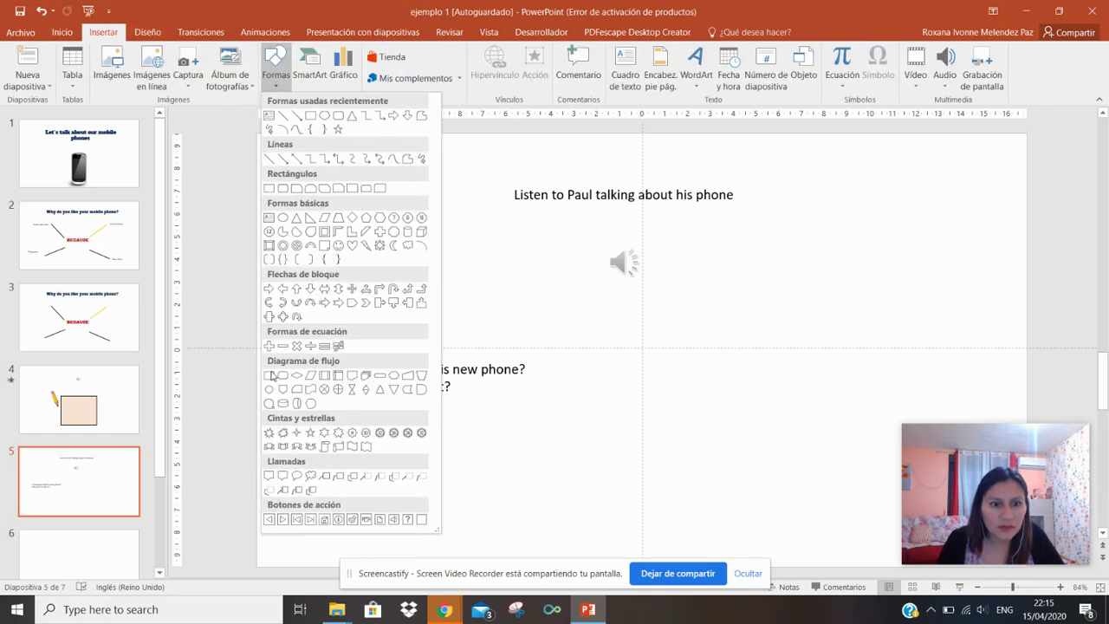
pyautogui.click(270, 379)
pyautogui.moveTo(565, 342); pyautogui.dragTo(824, 439)
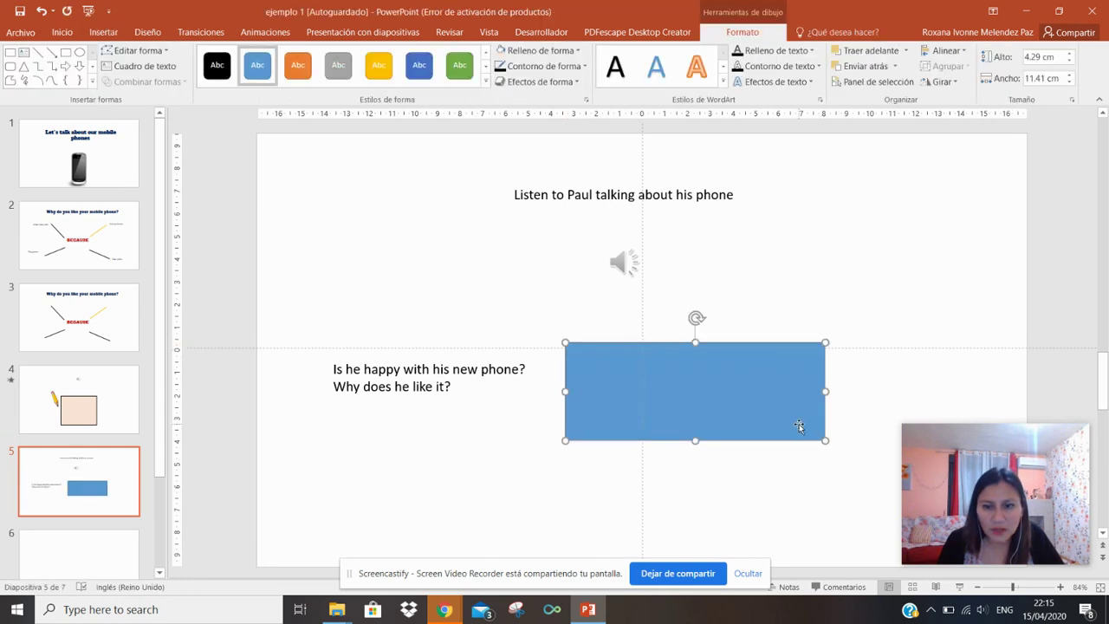
# Step: Give the rectangle a 3 pt black outline and light cream fill, and move it over the questions
pyautogui.click(585, 67)
pyautogui.moveTo(528, 241)
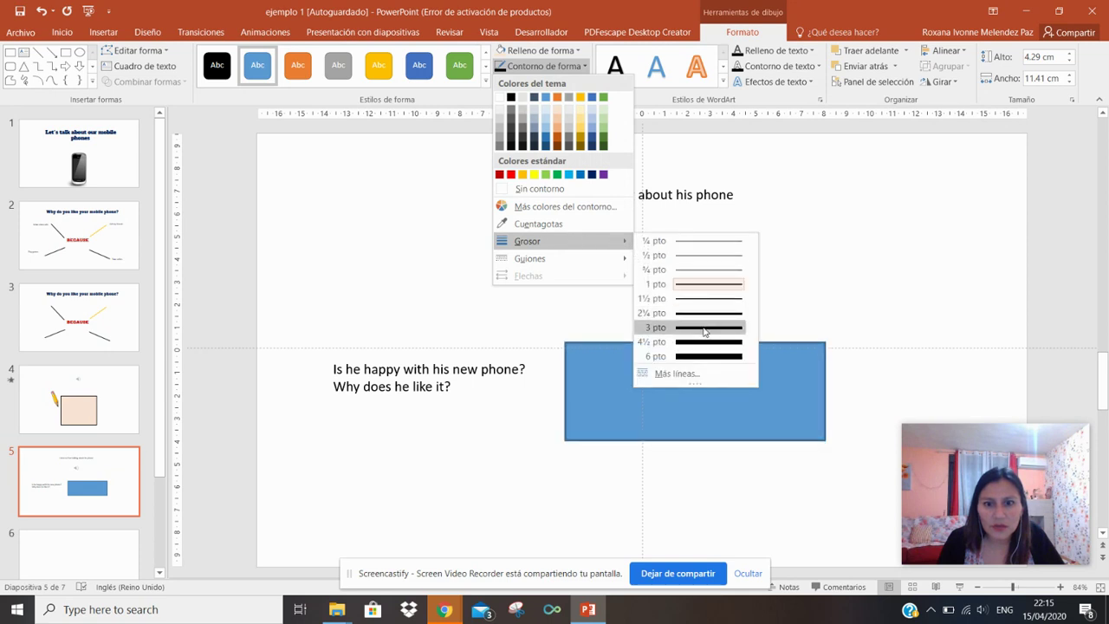
pyautogui.click(704, 328)
pyautogui.click(559, 67)
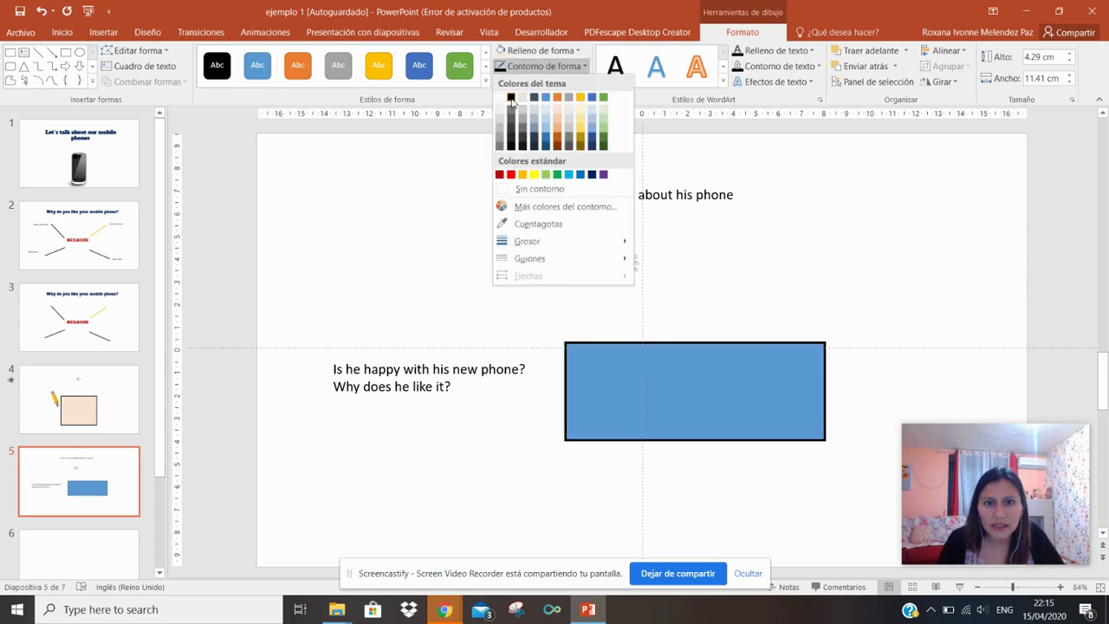
pyautogui.click(521, 100)
pyautogui.click(544, 50)
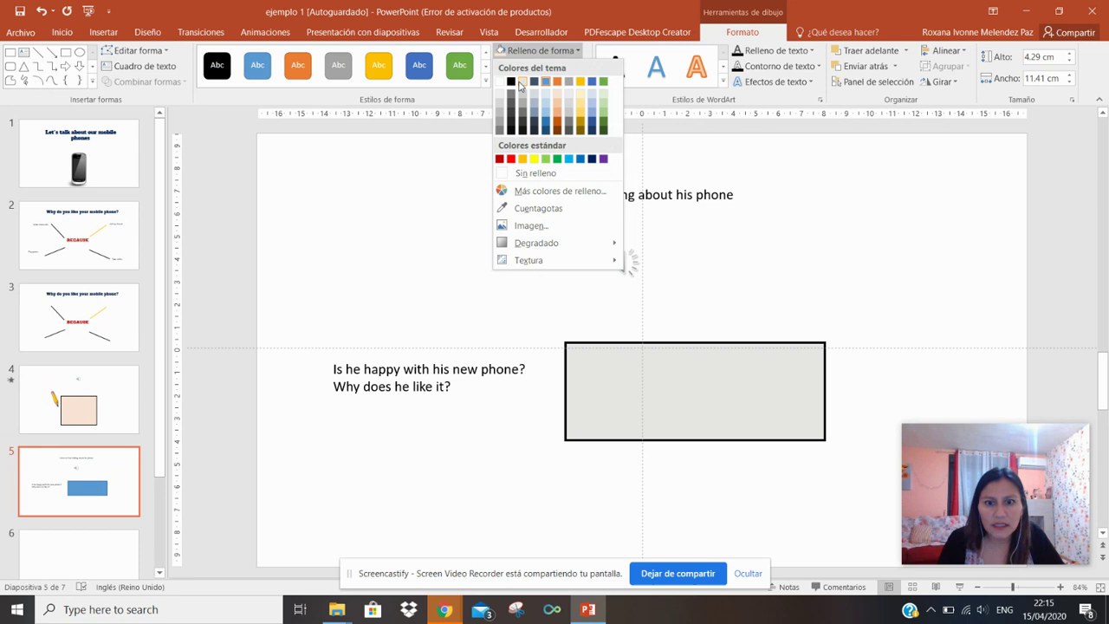
pyautogui.click(581, 90)
pyautogui.moveTo(633, 349); pyautogui.dragTo(374, 337)
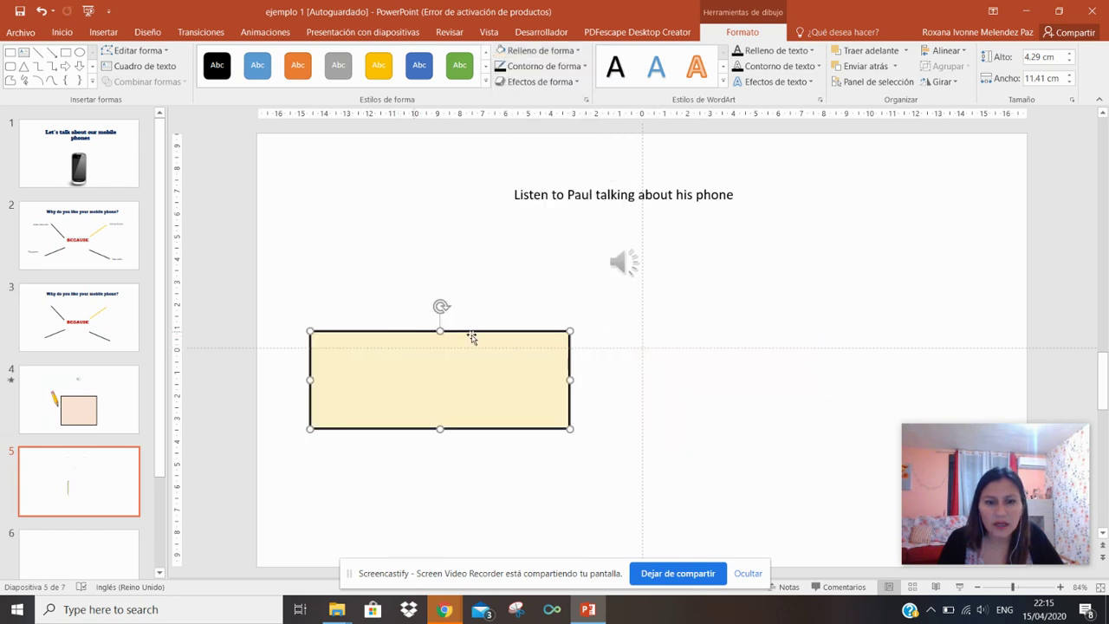
pyautogui.moveTo(571, 427); pyautogui.dragTo(573, 428)
# Step: Send the rectangle behind the text and set both questions to 25 pt
pyautogui.rightClick(572, 428)
pyautogui.moveTo(623, 311)
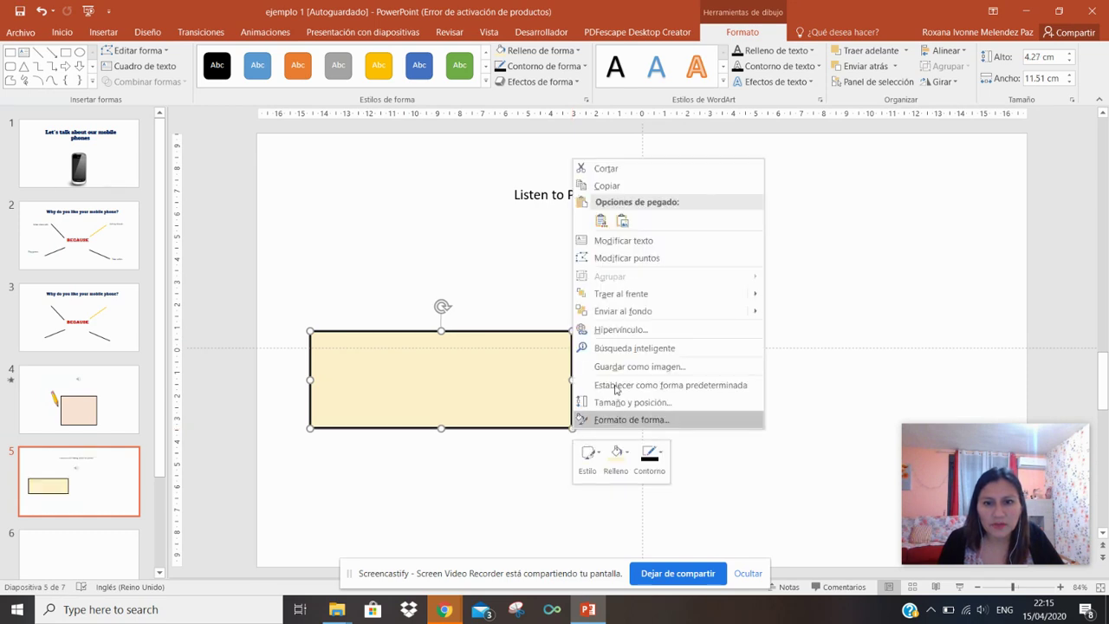
pyautogui.click(789, 314)
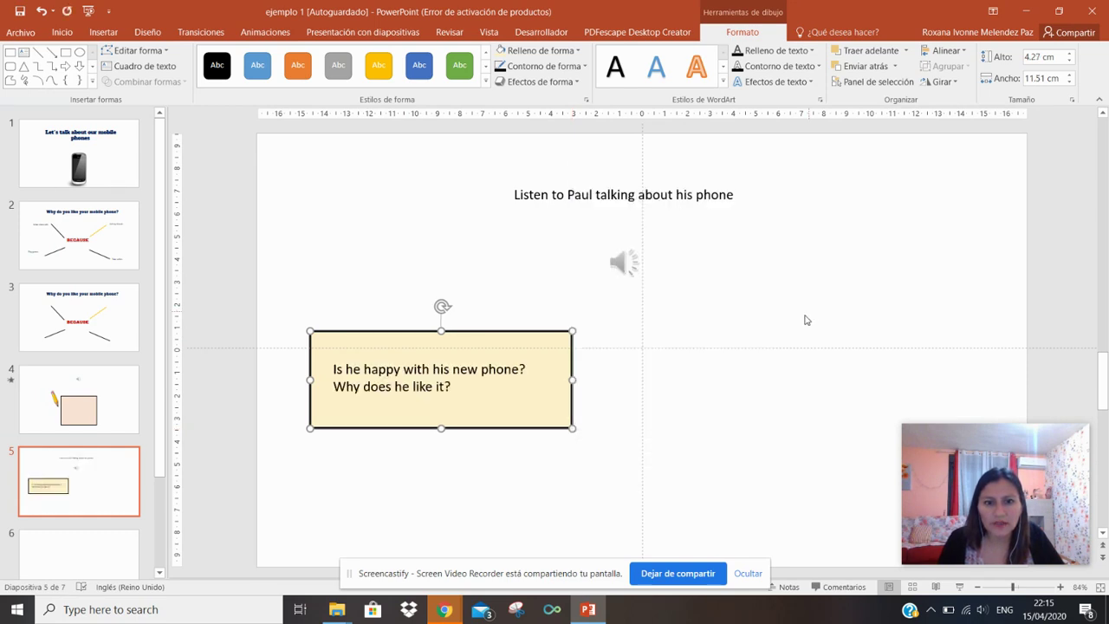
pyautogui.doubleClick(475, 374)
pyautogui.click(465, 384)
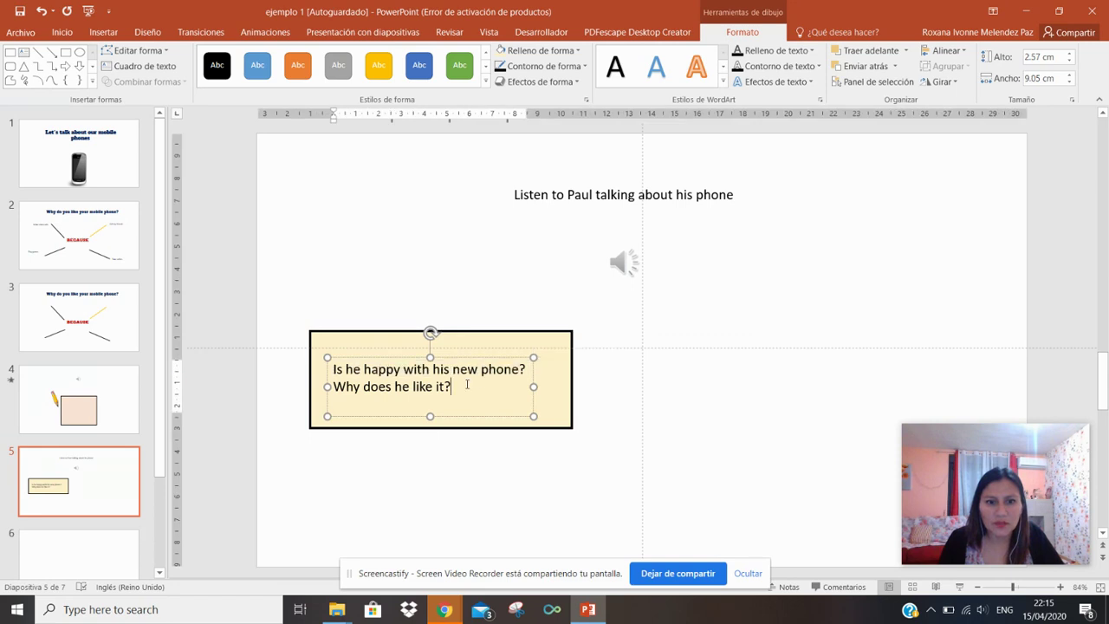
pyautogui.moveTo(465, 384); pyautogui.dragTo(328, 357)
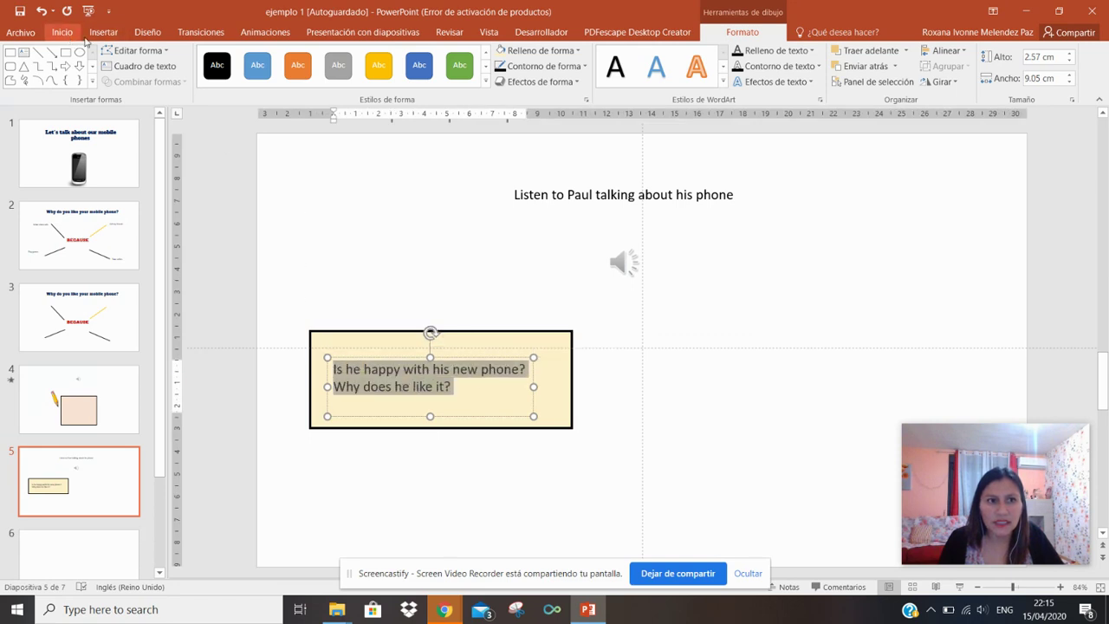
pyautogui.click(70, 34)
pyautogui.click(321, 59)
pyautogui.write('30')
pyautogui.press('Return')
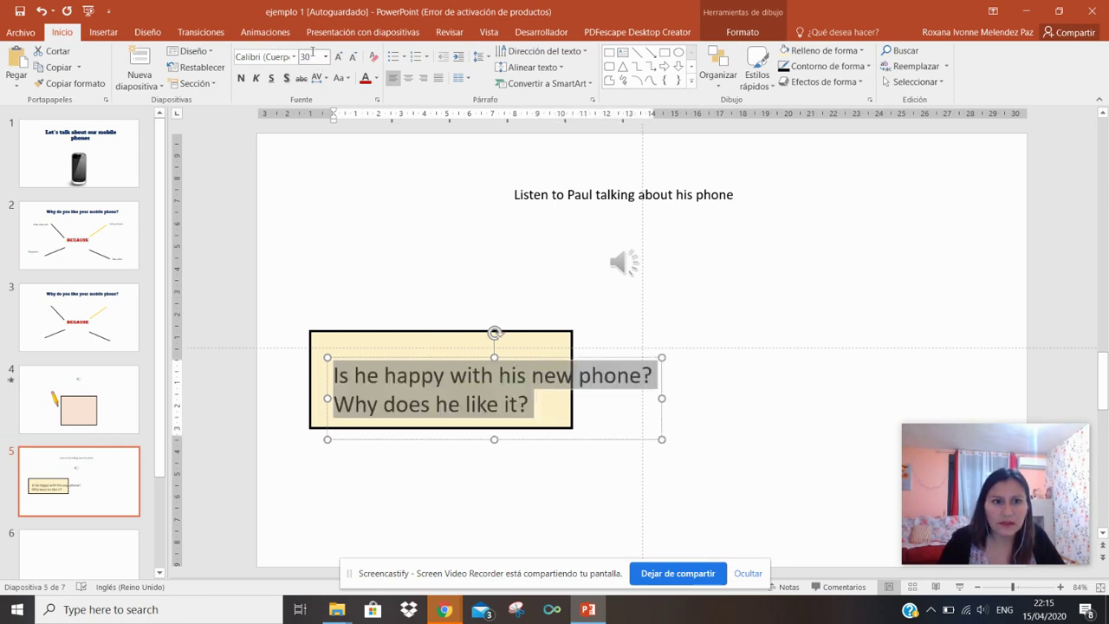
pyautogui.write('25')
pyautogui.press('Return')
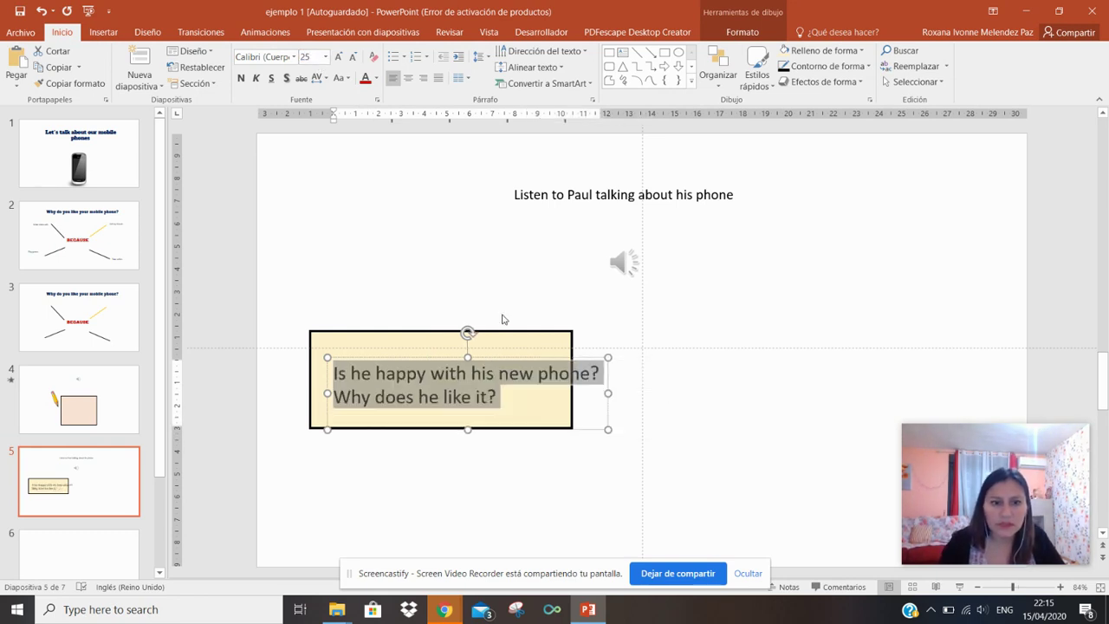
pyautogui.moveTo(452, 355); pyautogui.dragTo(441, 342)
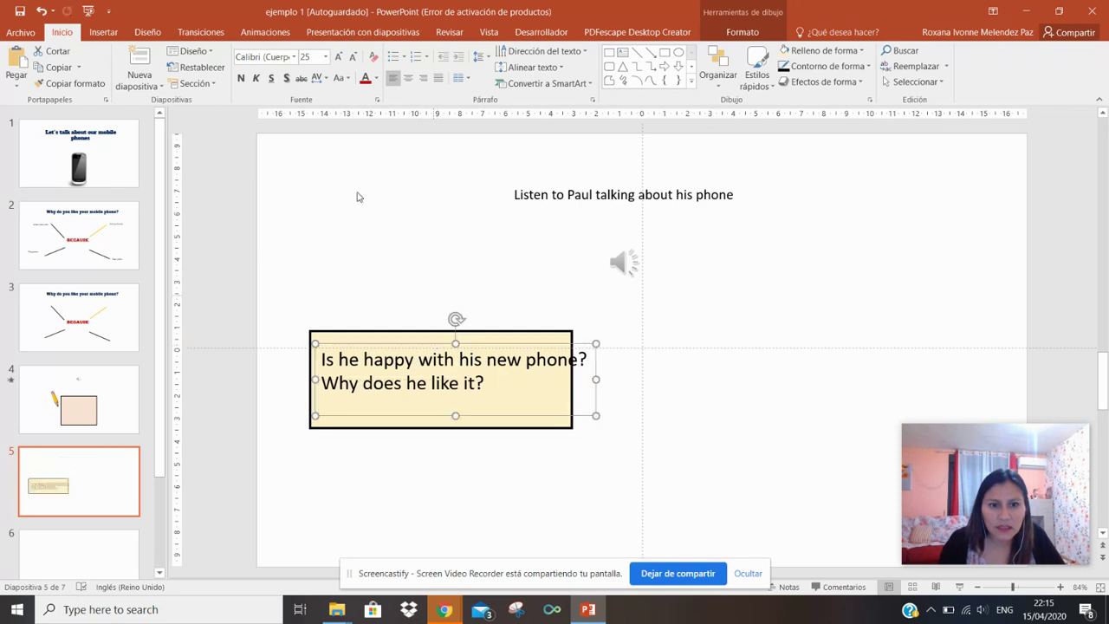
# Step: Apply the HelloButtons handwritten font to both question lines
pyautogui.moveTo(490, 391); pyautogui.dragTo(320, 353)
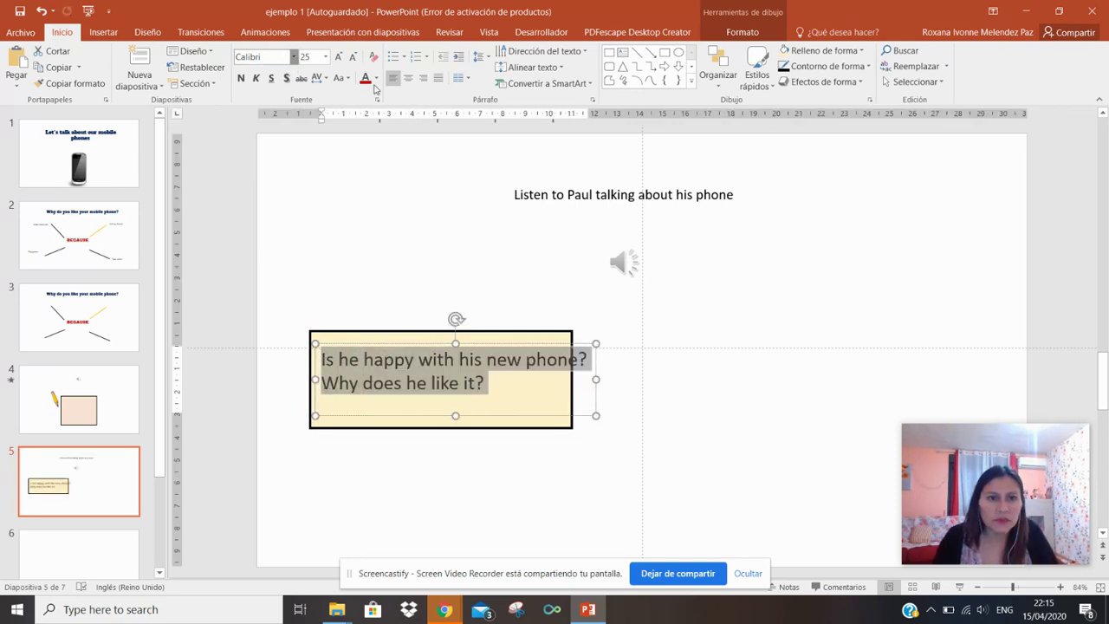
pyautogui.click(294, 56)
pyautogui.moveTo(430, 84); pyautogui.dragTo(431, 162)
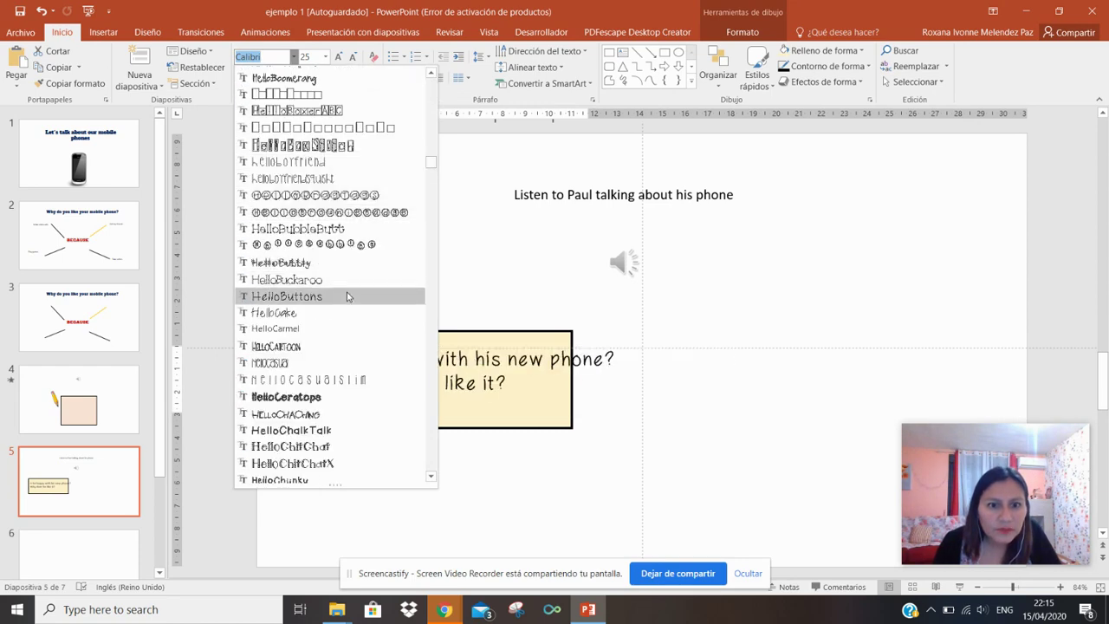
pyautogui.click(346, 296)
pyautogui.press('Escape')
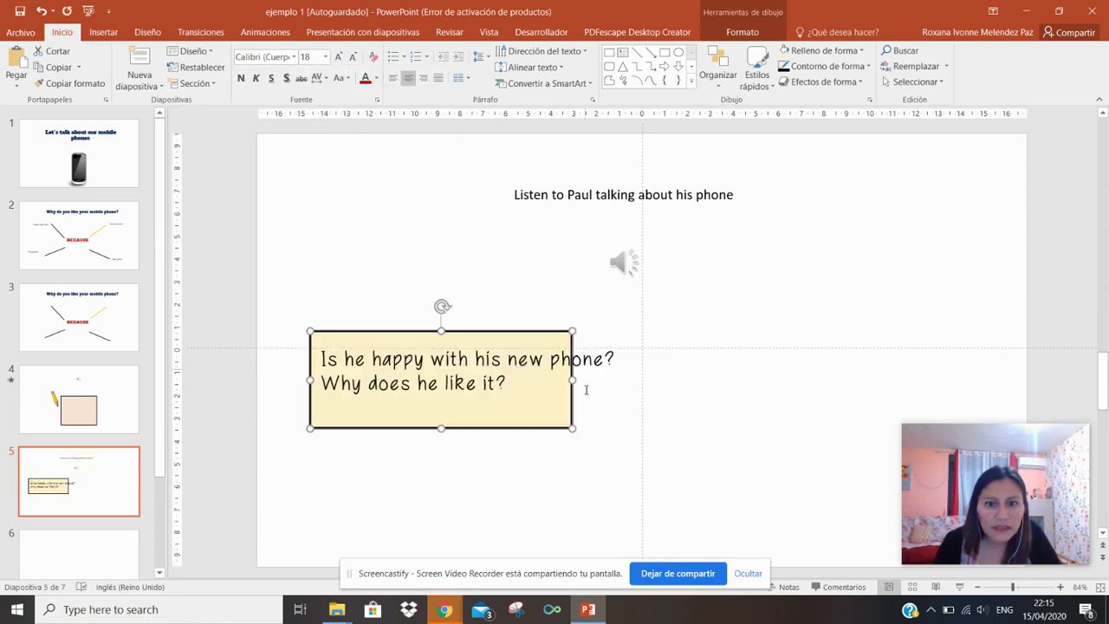
# Step: Widen the question box and position the cream box with the questions inside it
pyautogui.moveTo(573, 380); pyautogui.dragTo(636, 379)
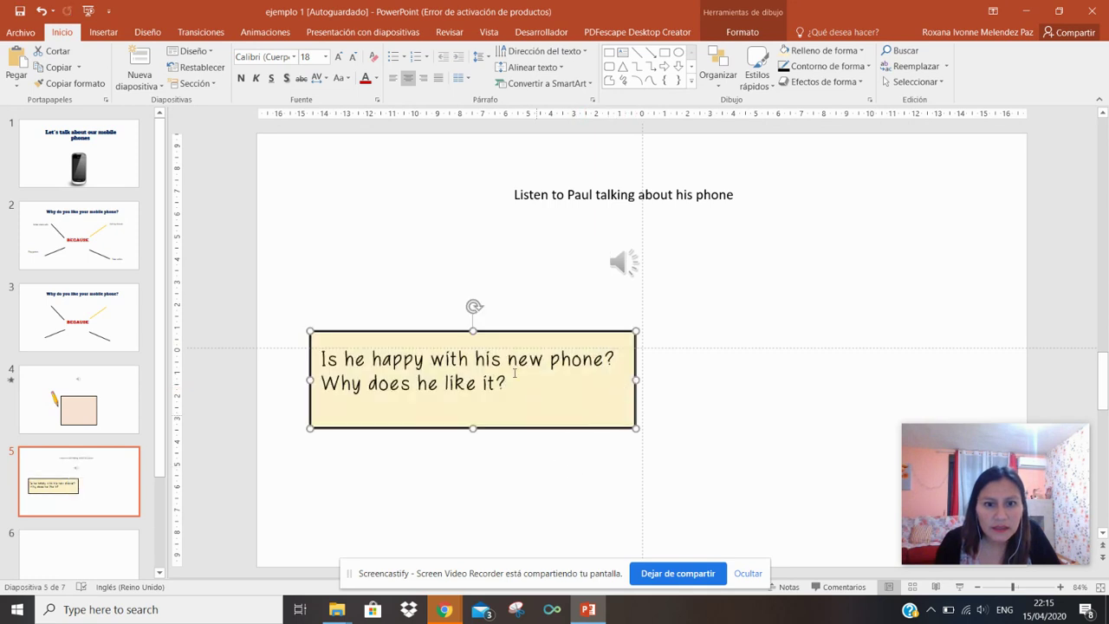
pyautogui.moveTo(508, 338); pyautogui.dragTo(682, 318)
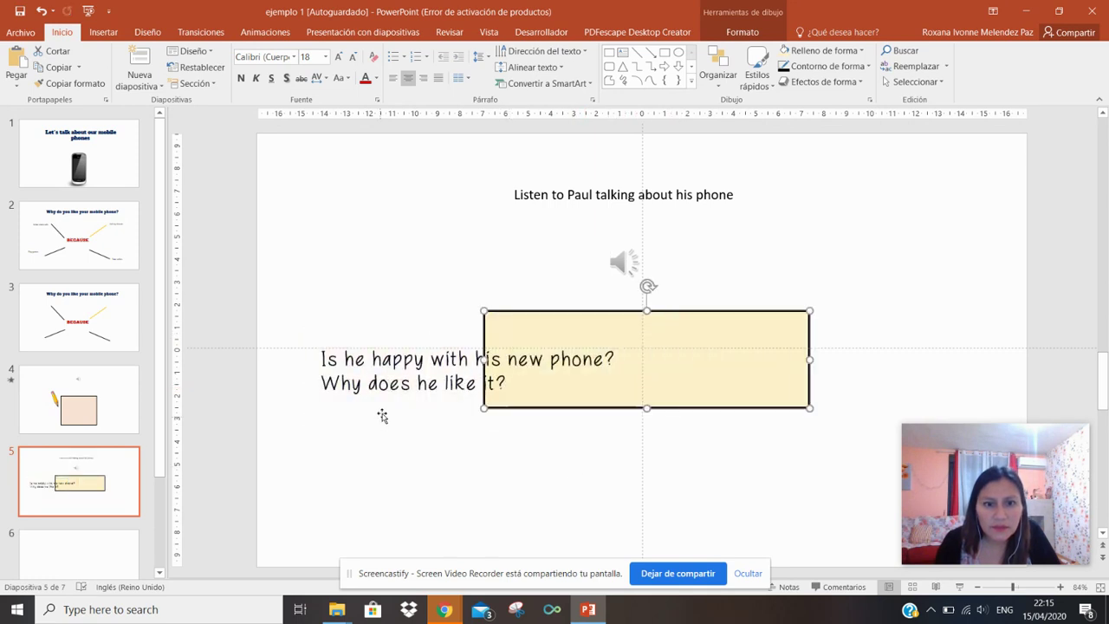
pyautogui.click(386, 343)
pyautogui.moveTo(388, 335); pyautogui.dragTo(572, 327)
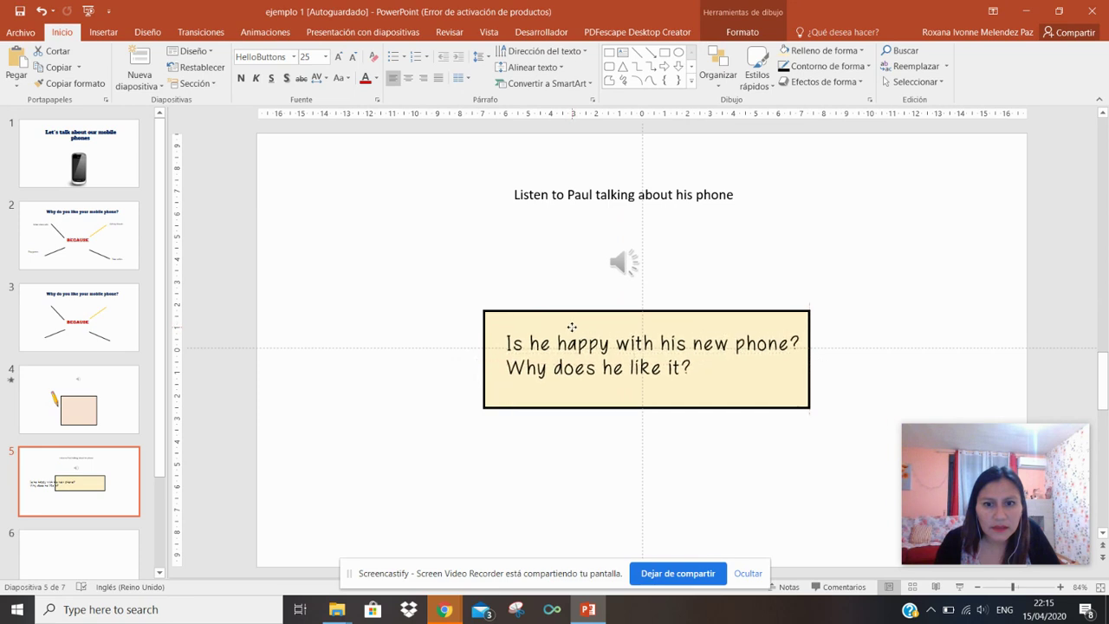
pyautogui.click(686, 480)
pyautogui.scroll(-2, 685, 480)
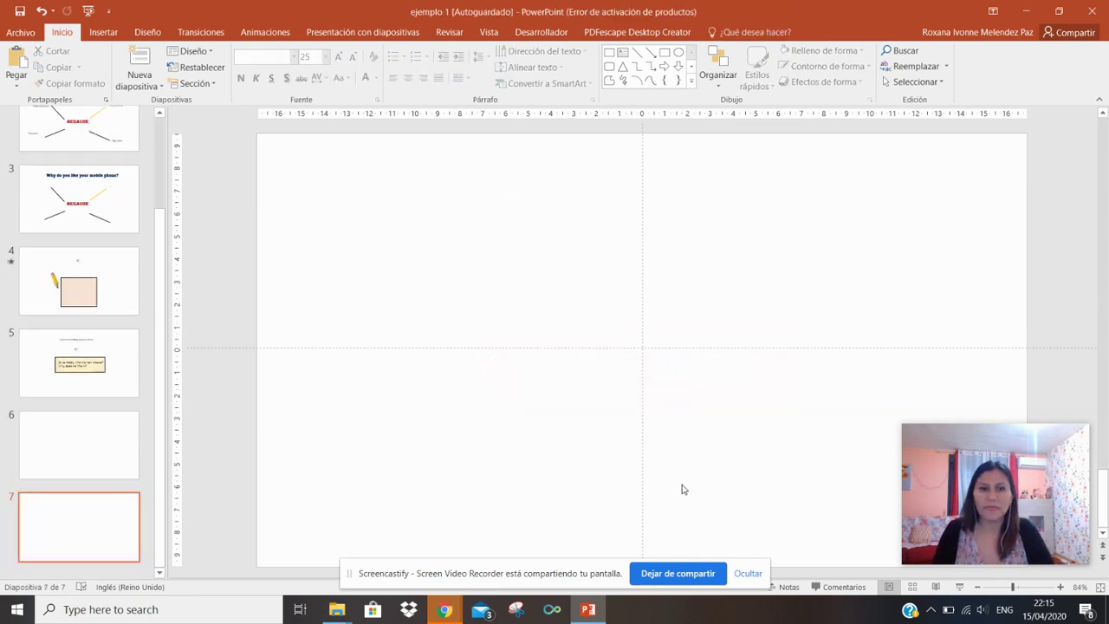
# Step: Return to Chrome's Pixabay 'La Escuela' pencil illustration tab through the Audio Lingua window
pyautogui.scroll(5, 684, 485)
pyautogui.scroll(2, 683, 490)
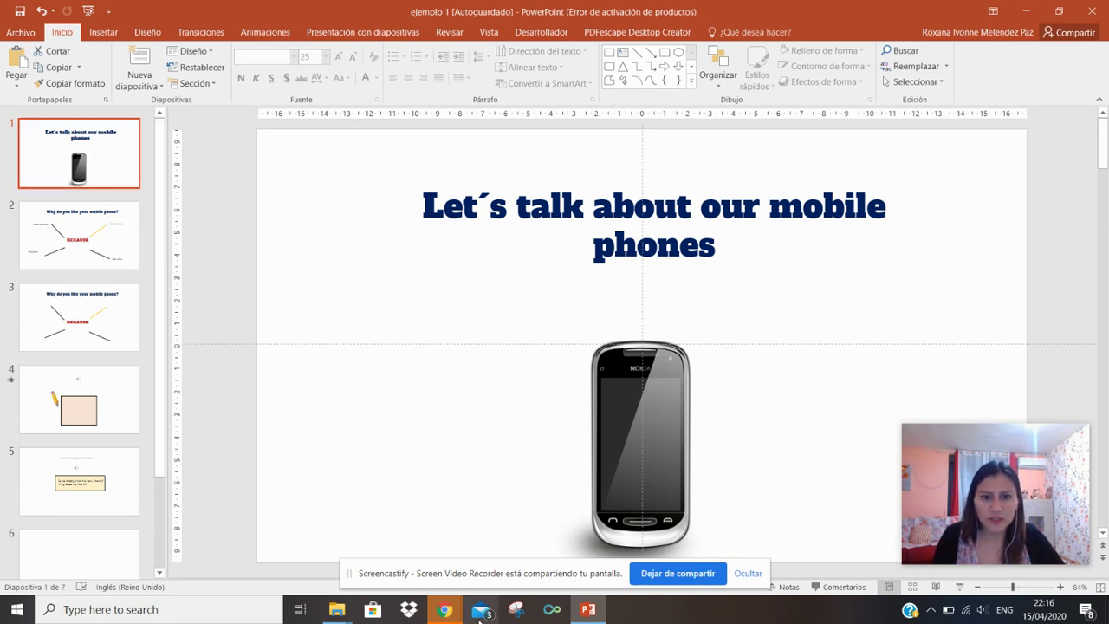
pyautogui.click(445, 609)
pyautogui.click(349, 562)
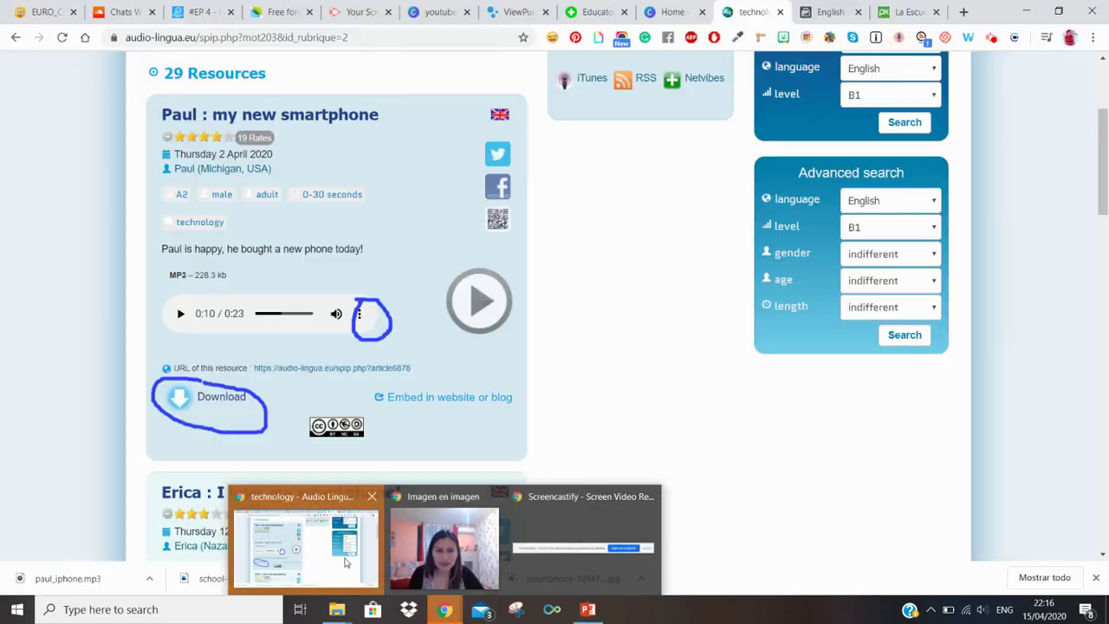
pyautogui.click(906, 11)
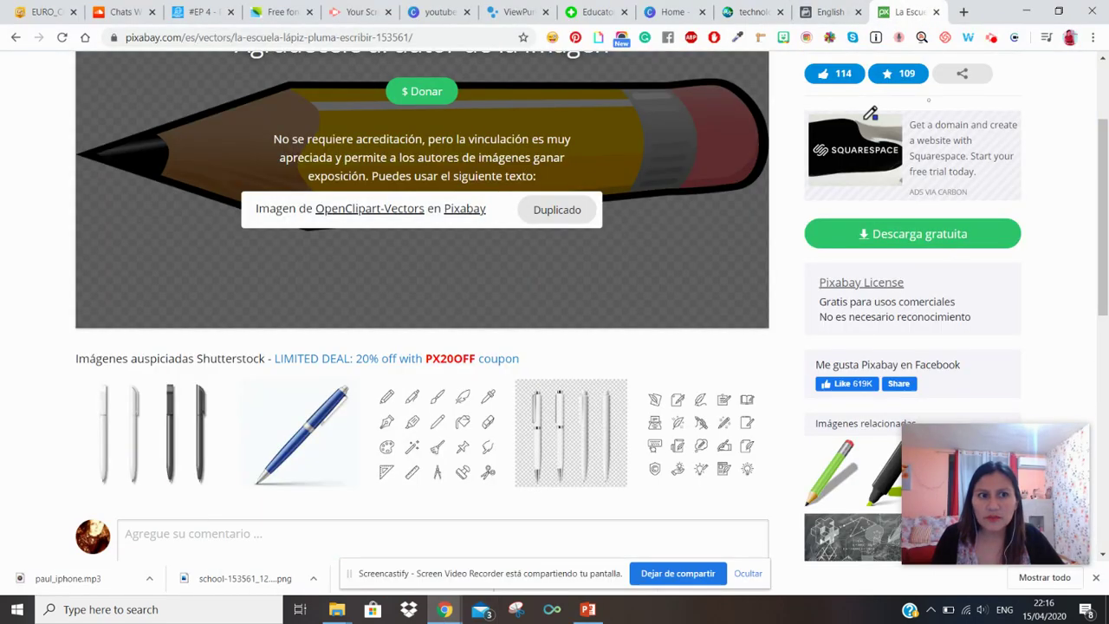
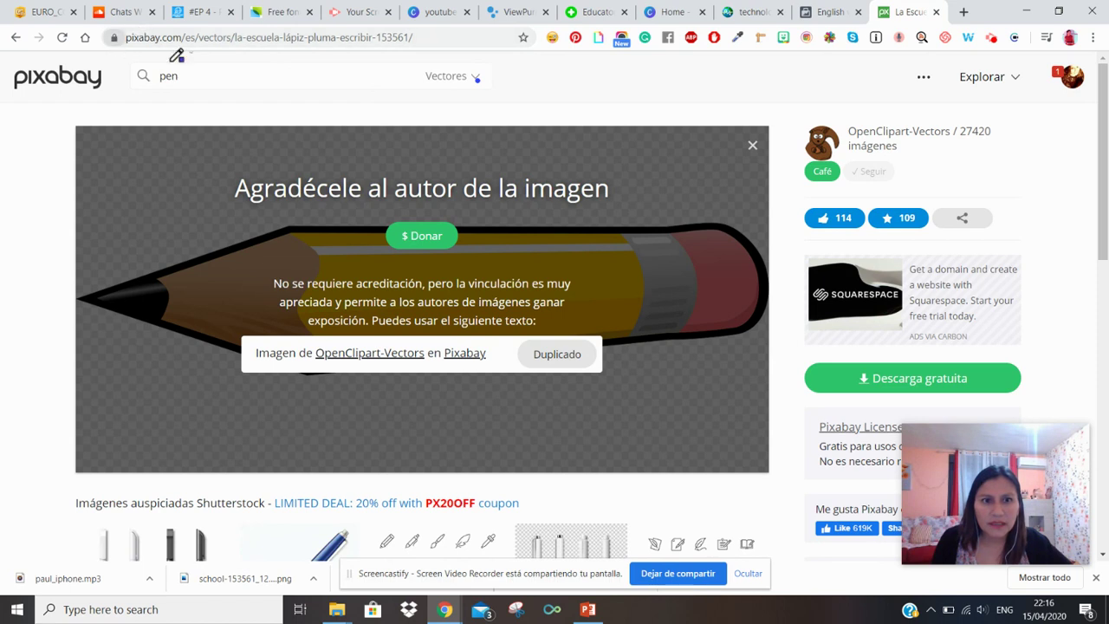
# Step: Circle the Pixabay logo on the pencil image page, then bring the PowerPoint lesson forward
pyautogui.moveTo(71, 58); pyautogui.dragTo(60, 53)
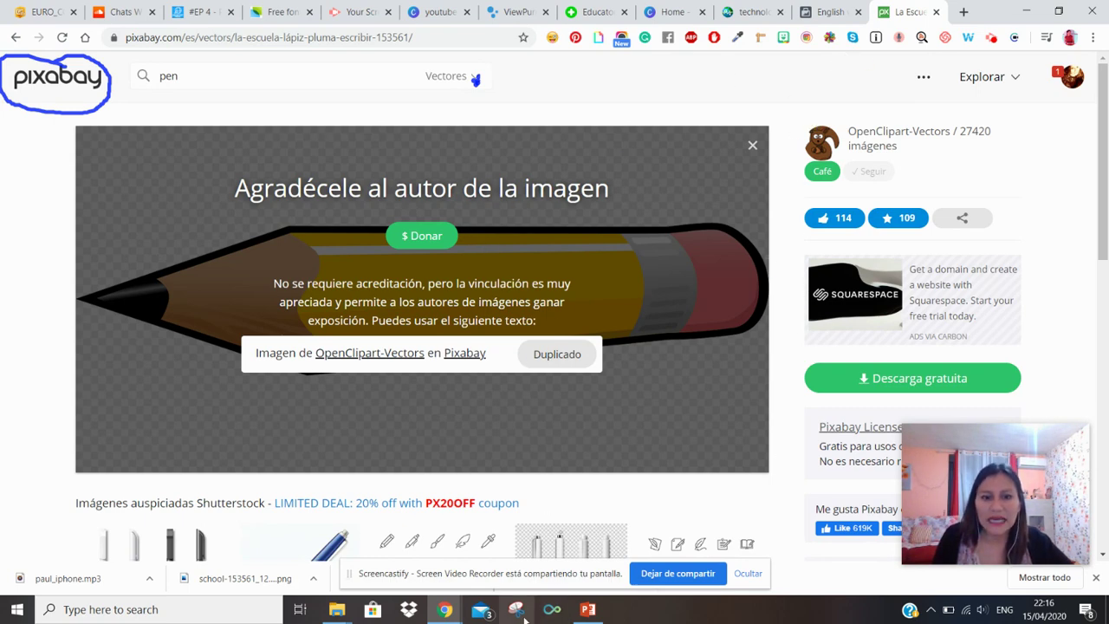
pyautogui.click(589, 609)
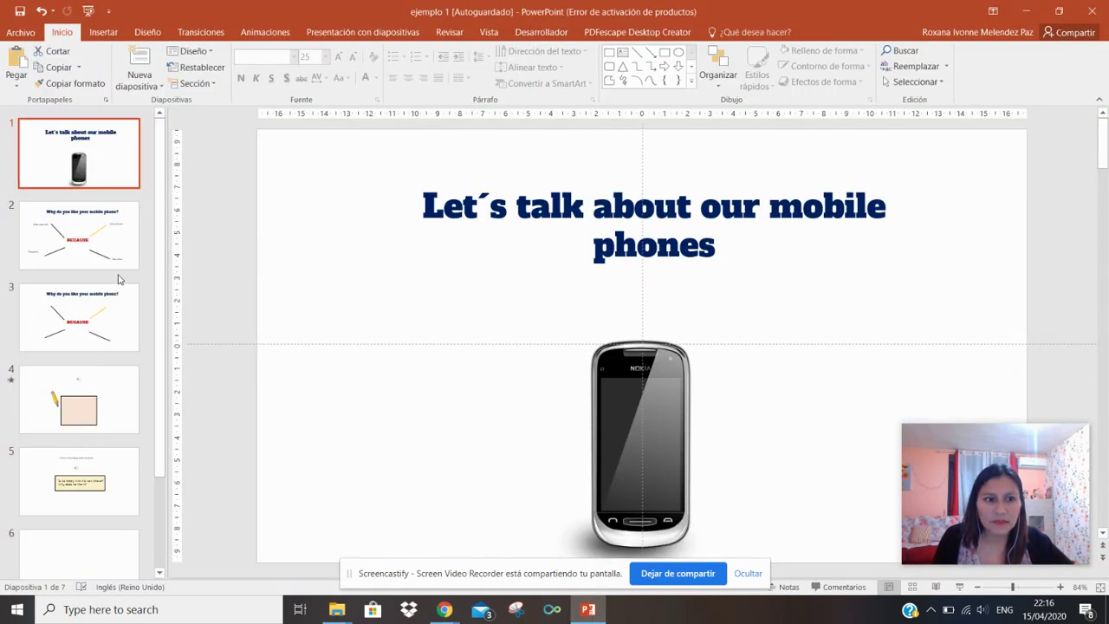
# Step: Browse lesson slides 4, 2, 3, 4 and 5, then return to the Pixabay pencil page
pyautogui.click(101, 376)
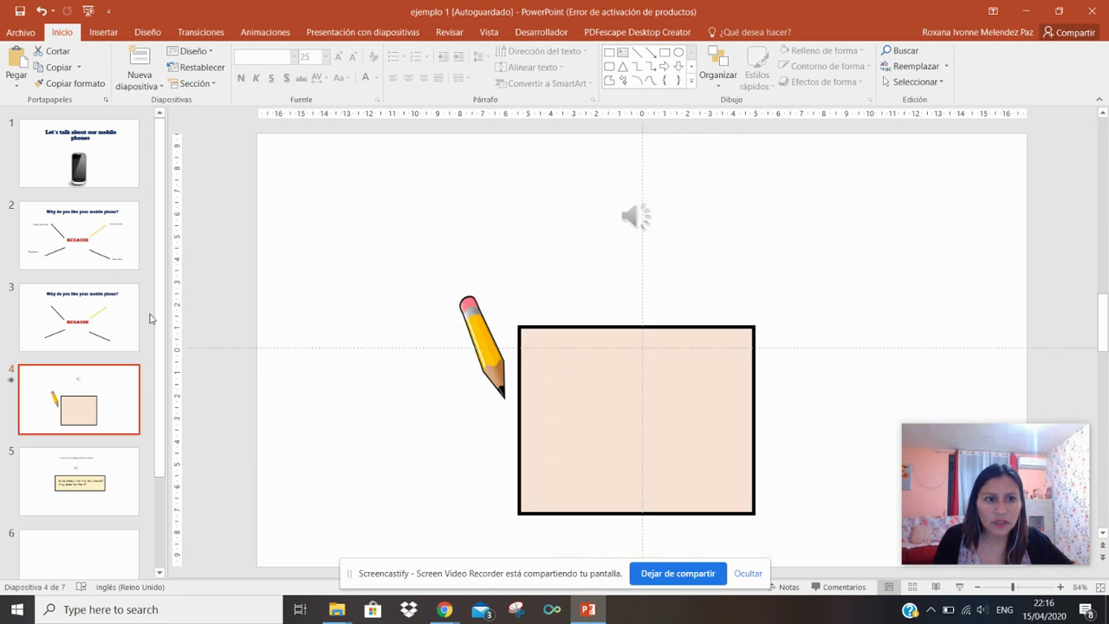
pyautogui.scroll(-3, 78, 407)
pyautogui.scroll(1, 93, 320)
pyautogui.scroll(1, 93, 321)
pyautogui.click(86, 243)
pyautogui.click(87, 312)
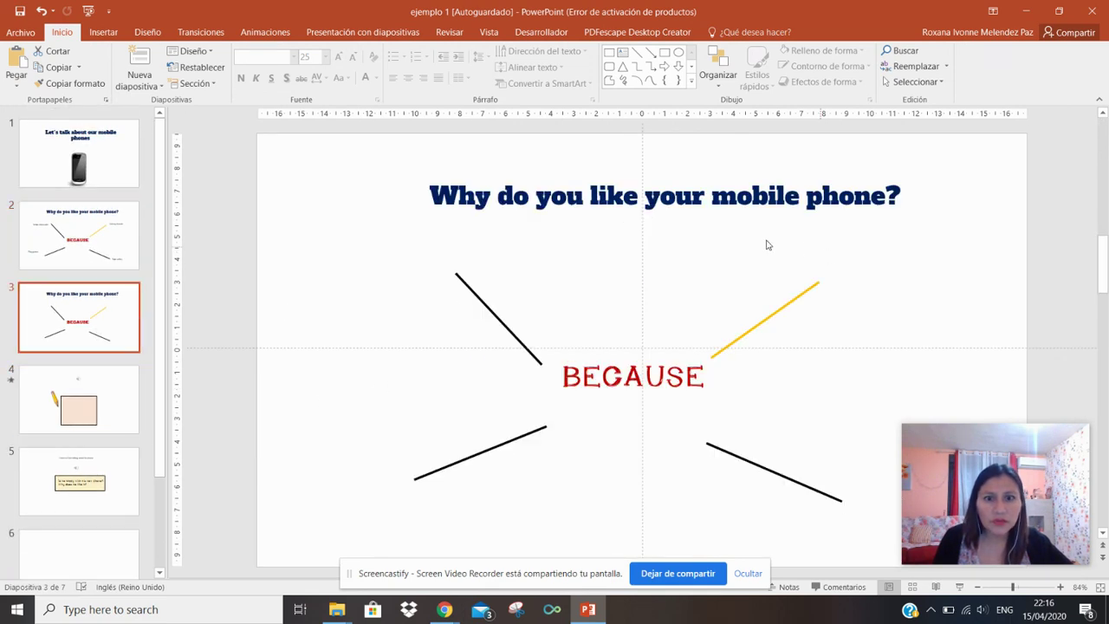
pyautogui.click(77, 430)
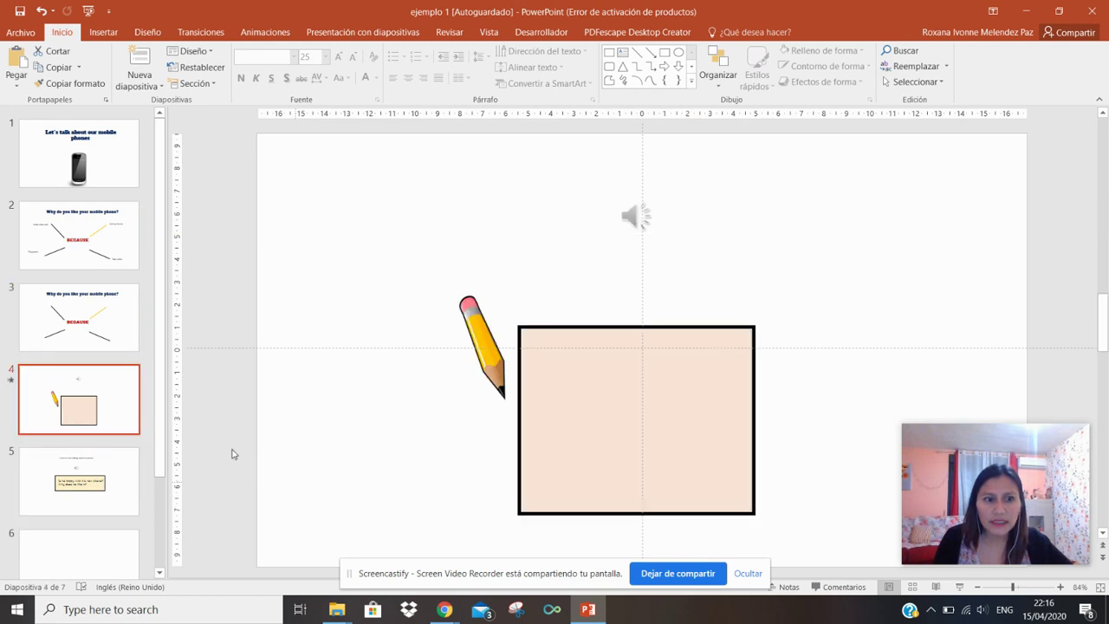
pyautogui.click(40, 490)
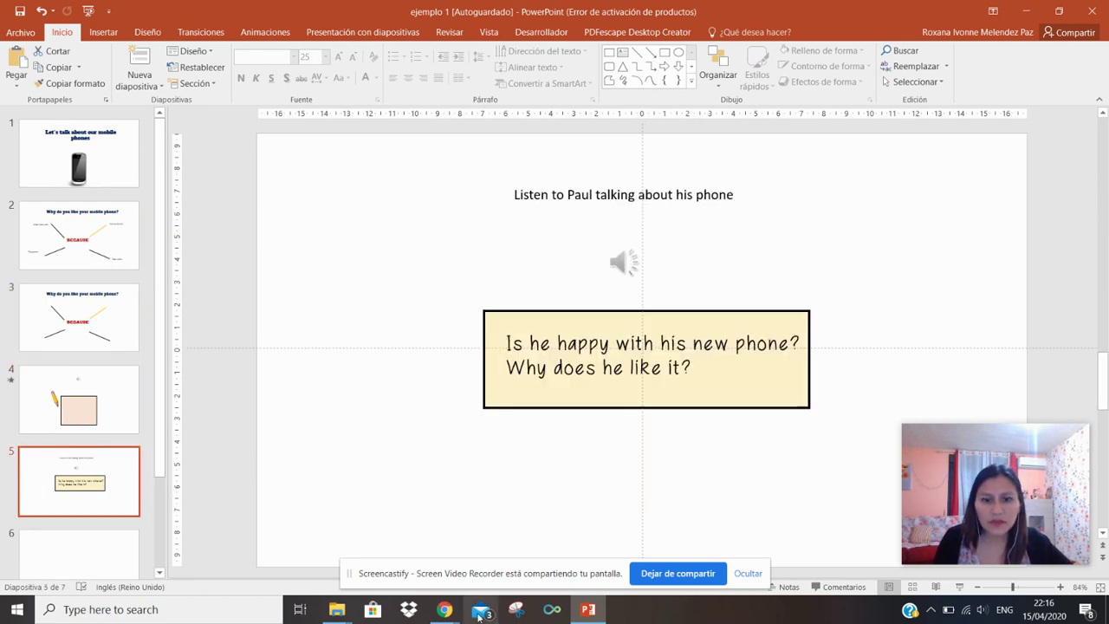
pyautogui.moveTo(444, 609)
pyautogui.click(368, 542)
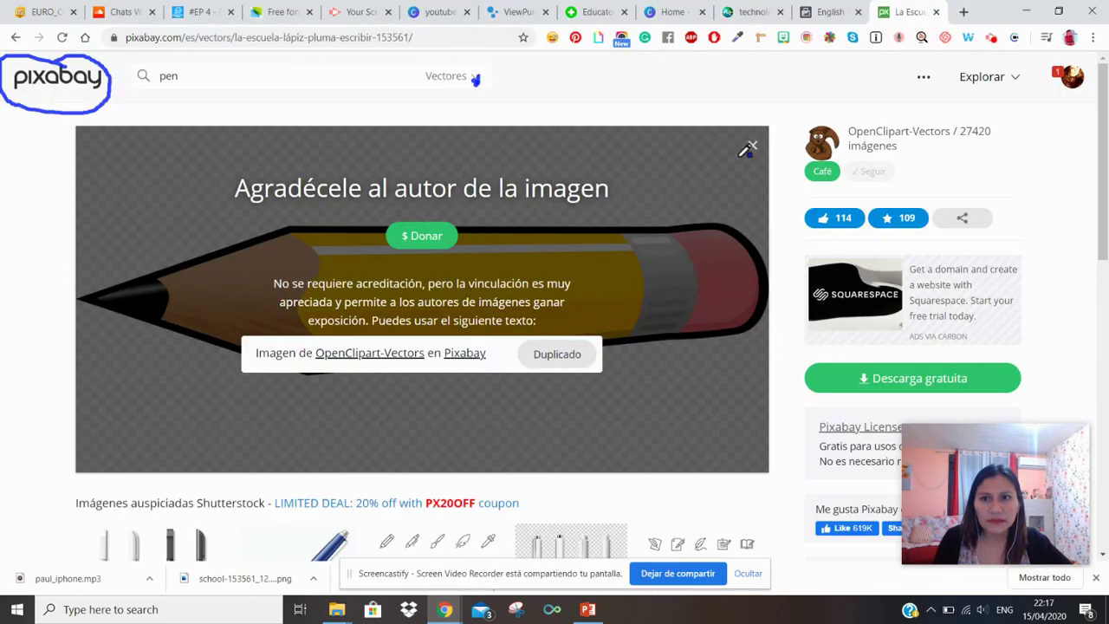
# Step: Show the Audio Lingua 'Paul: my new smartphone' page, circle its logo, and return to PowerPoint
pyautogui.click(731, 9)
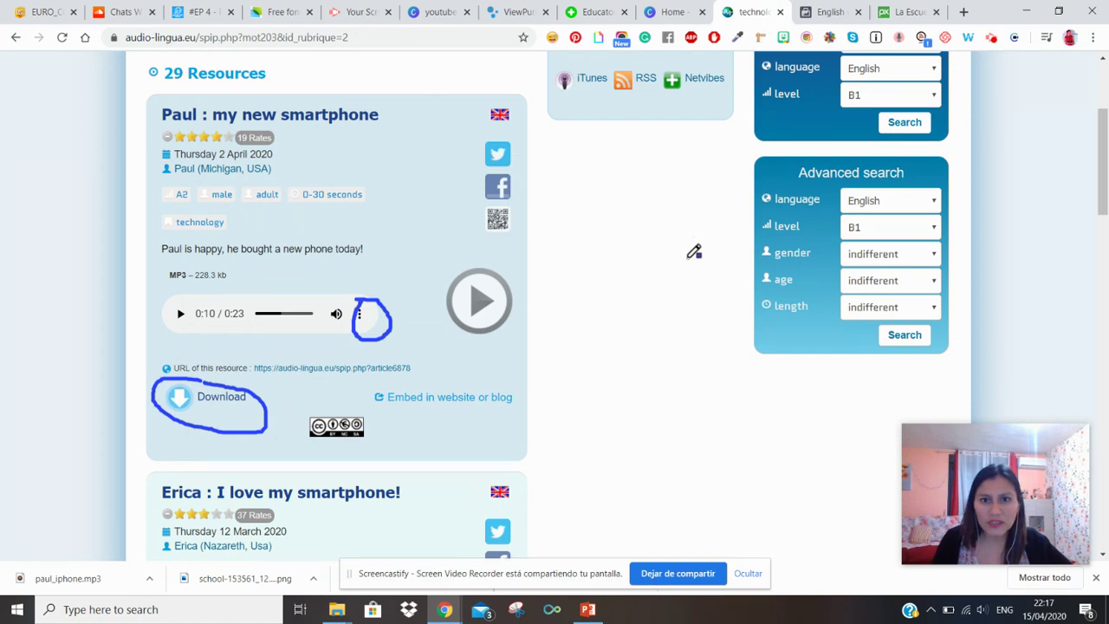
pyautogui.scroll(3, 694, 251)
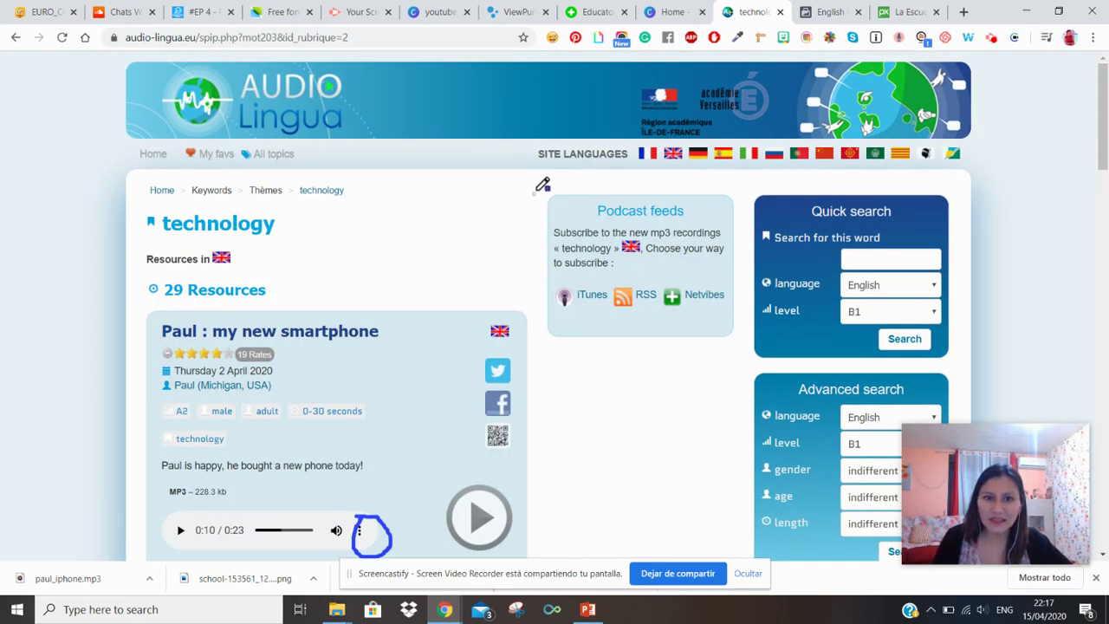
pyautogui.scroll(-1, 941, 265)
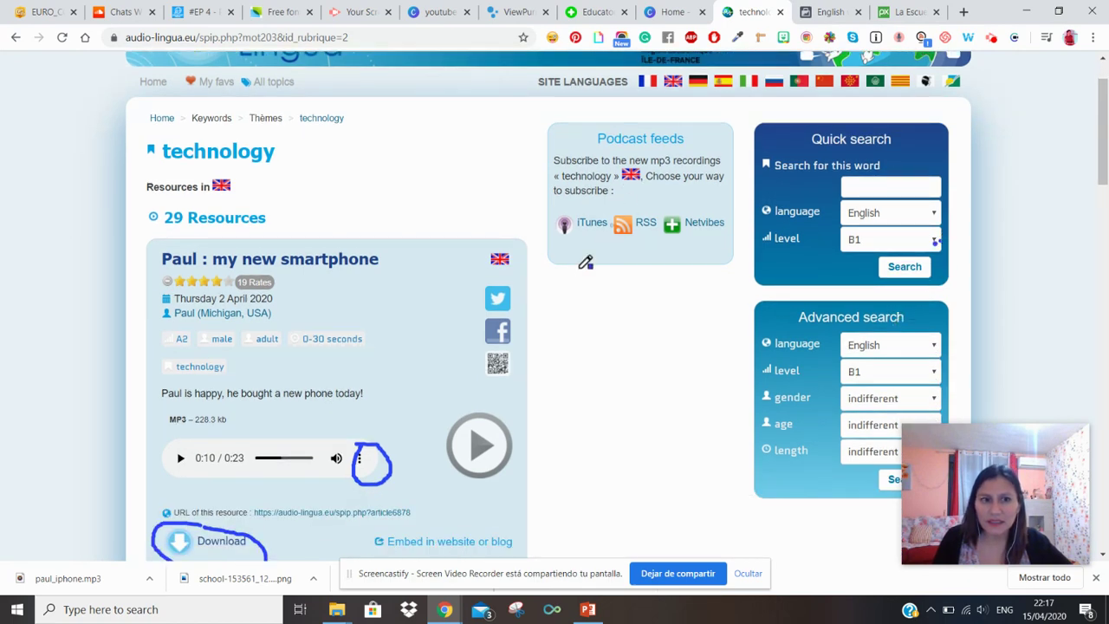
pyautogui.scroll(1, 541, 298)
pyautogui.moveTo(344, 71); pyautogui.dragTo(338, 72)
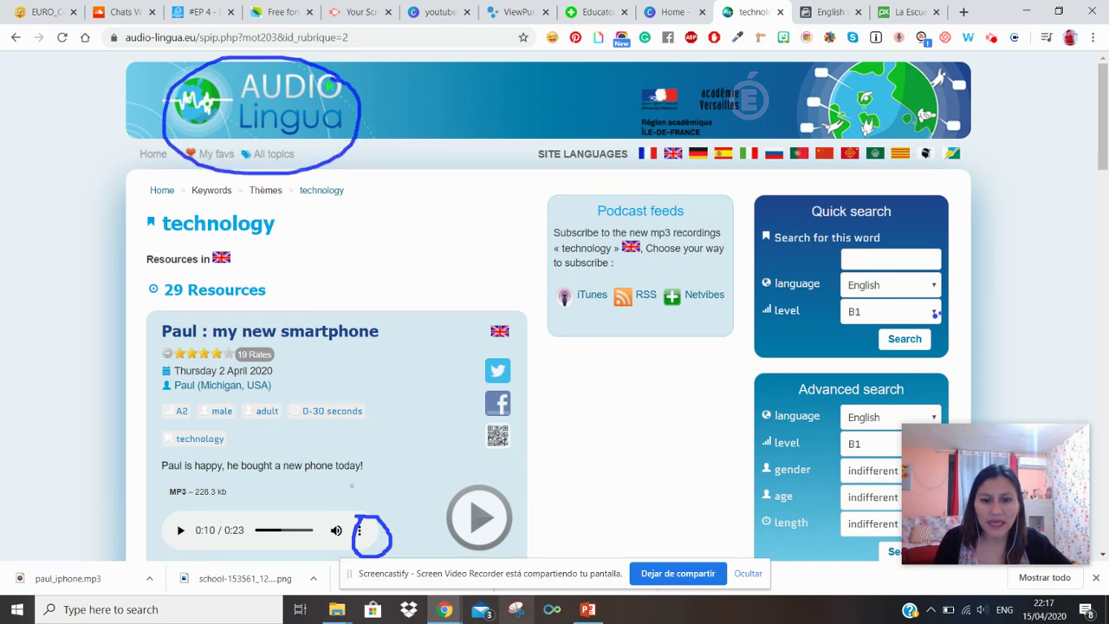
pyautogui.click(587, 610)
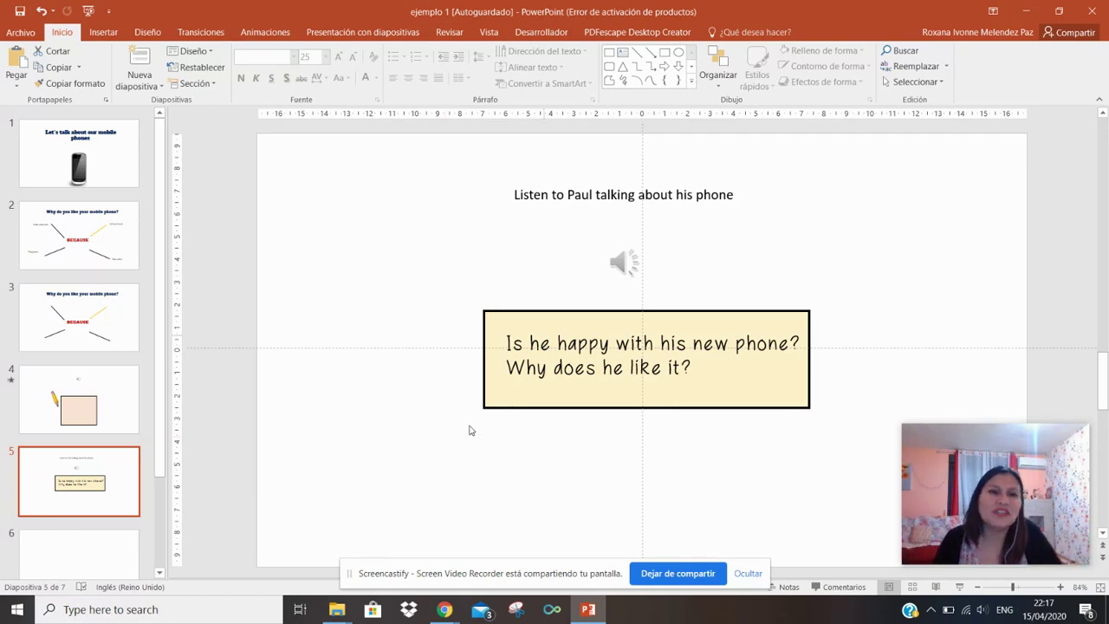
# Step: Give slide 1 a picture or texture fill in Diseño > Formato del fondo and choose Archivo
pyautogui.click(82, 130)
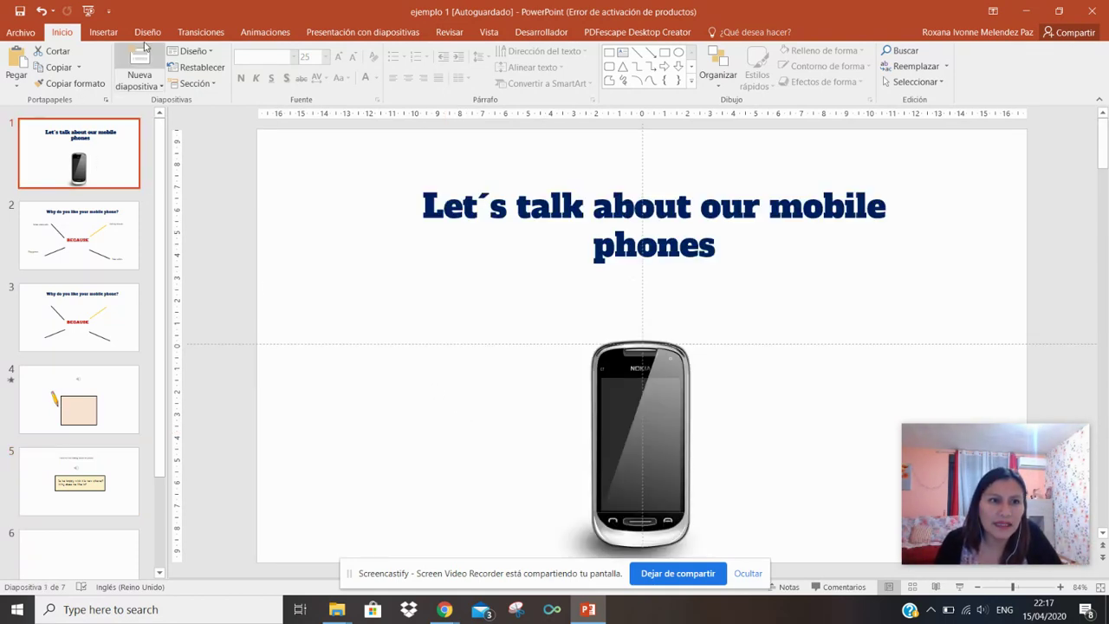
pyautogui.click(150, 35)
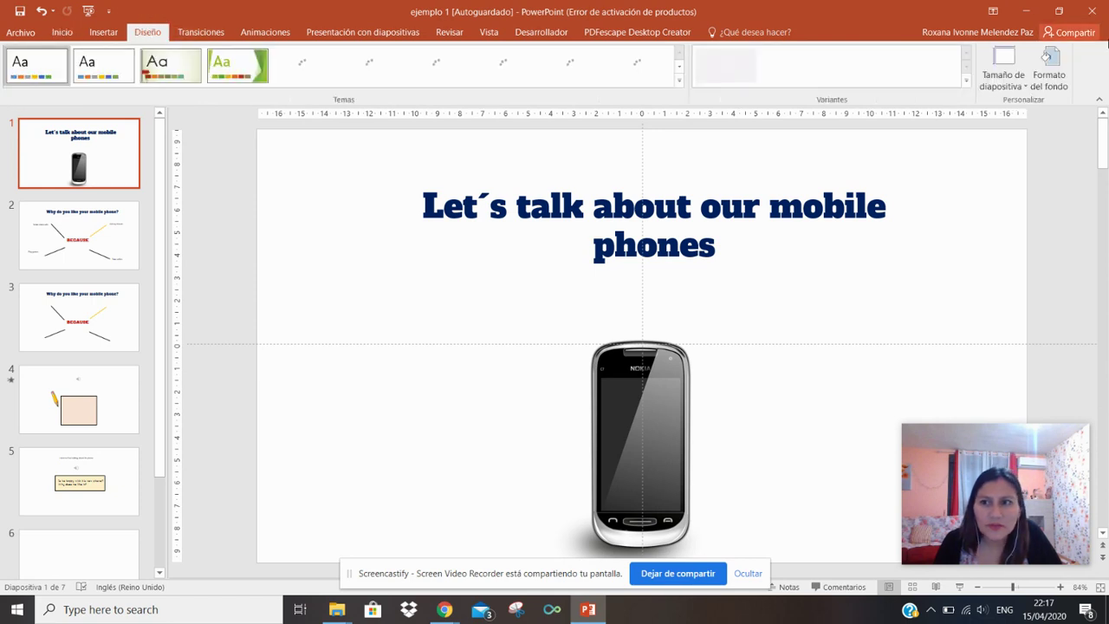
pyautogui.click(1048, 81)
pyautogui.click(1030, 229)
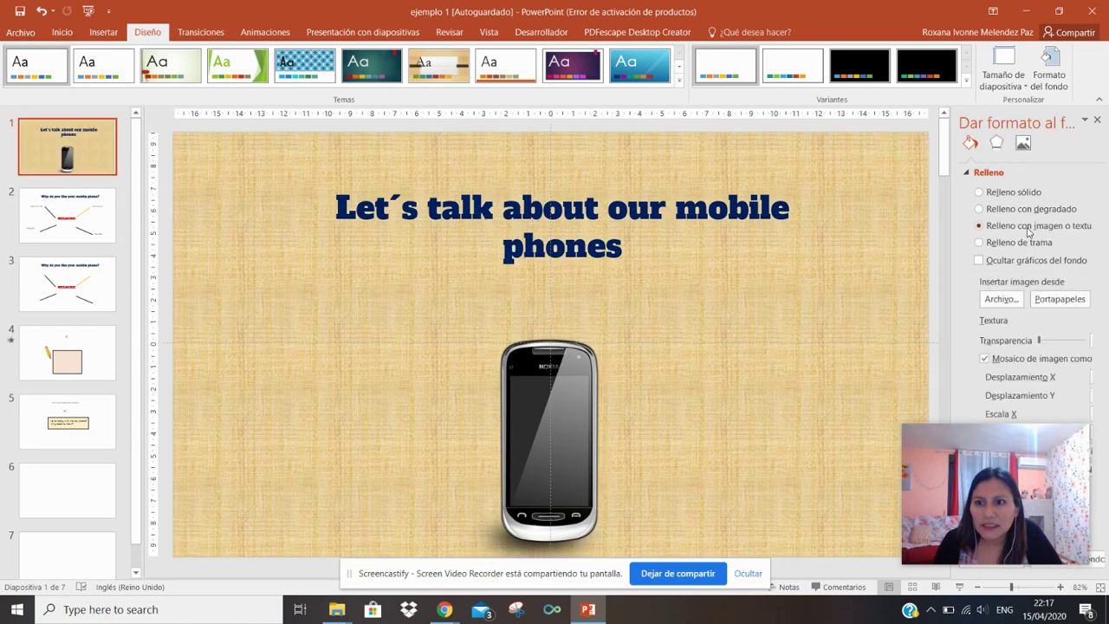
pyautogui.click(1000, 299)
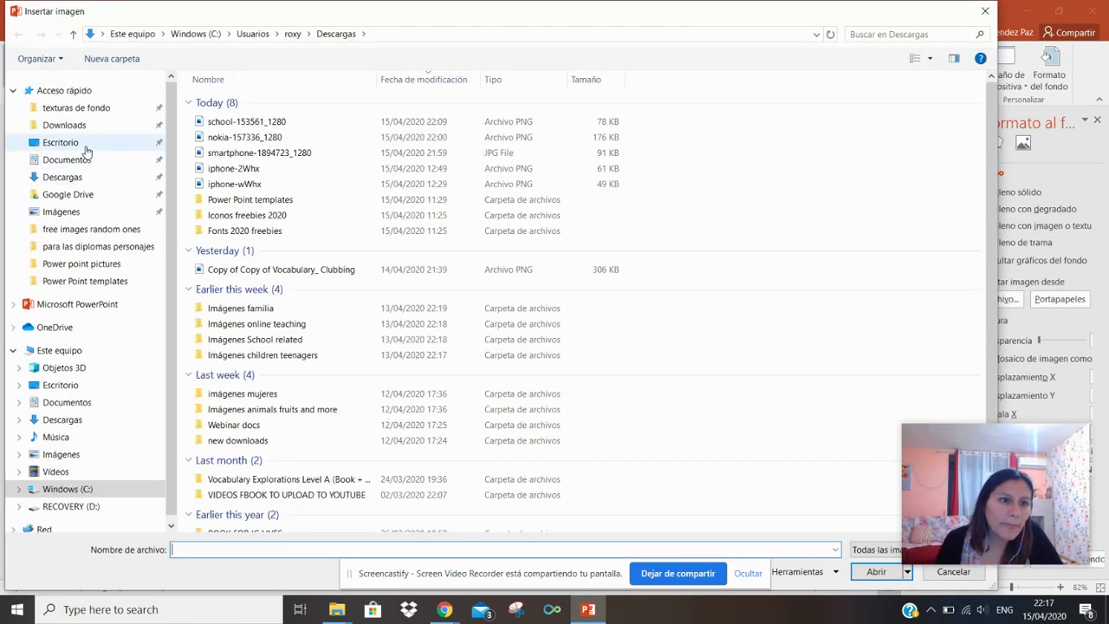
# Step: Set the yellow patterned image from the 'backgrounds shapes arrows' folder as the title slide background
pyautogui.click(84, 145)
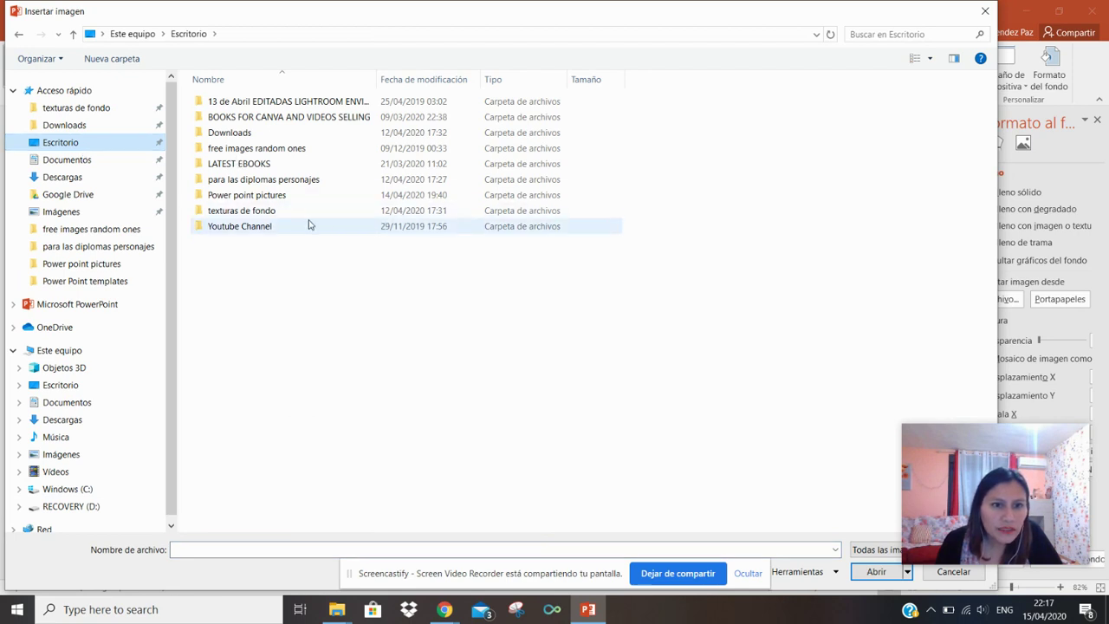
pyautogui.doubleClick(306, 212)
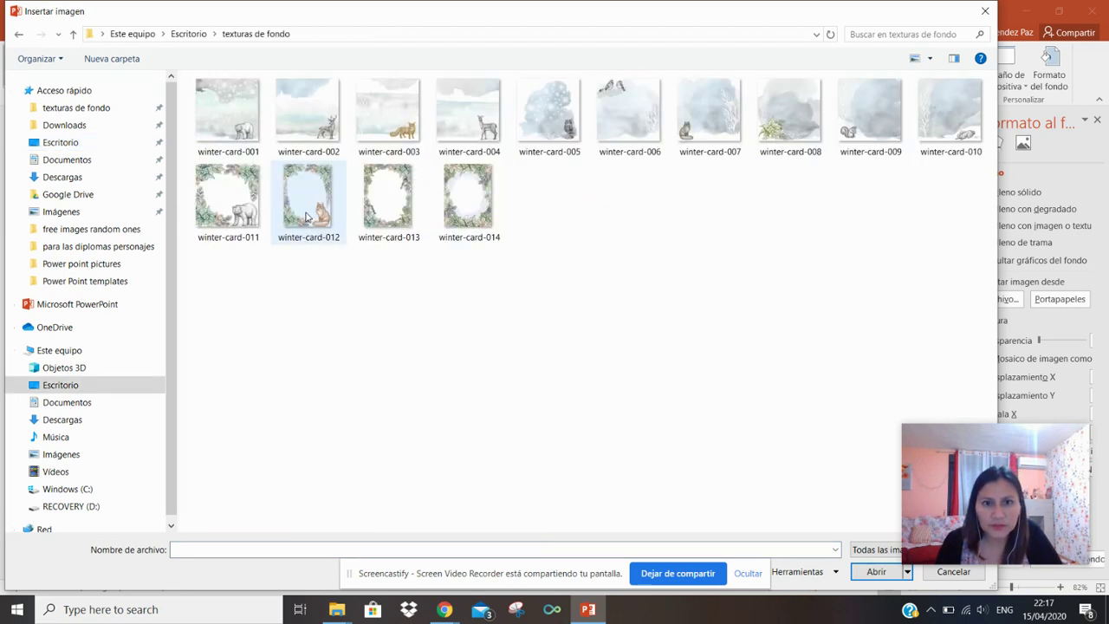
pyautogui.click(192, 35)
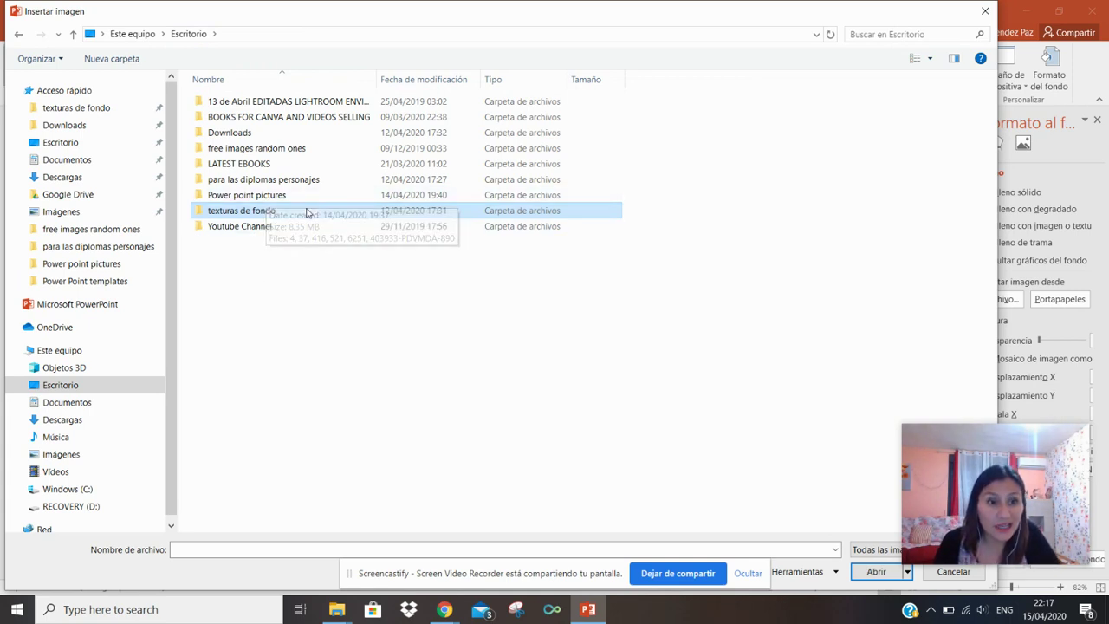
pyautogui.doubleClick(302, 180)
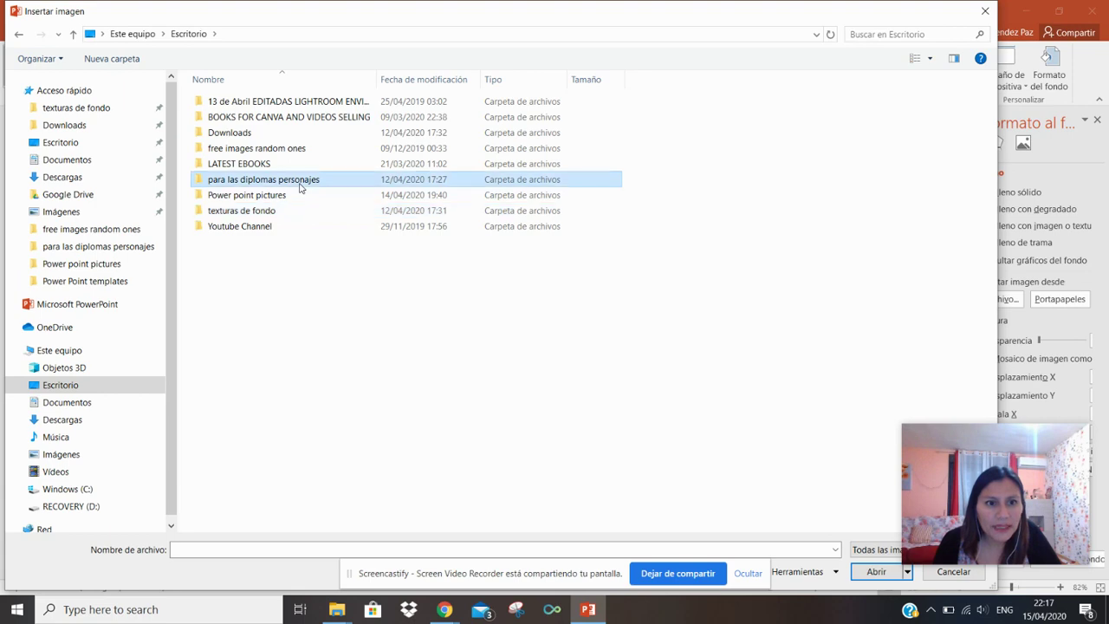
pyautogui.doubleClick(329, 130)
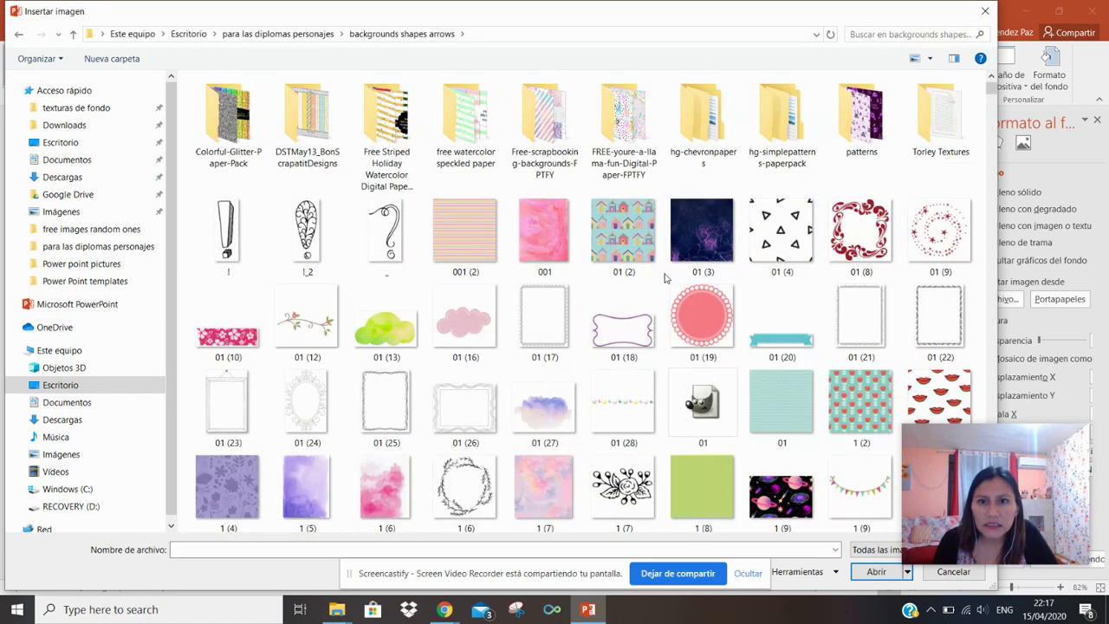
pyautogui.scroll(-2, 665, 277)
pyautogui.scroll(-3, 665, 277)
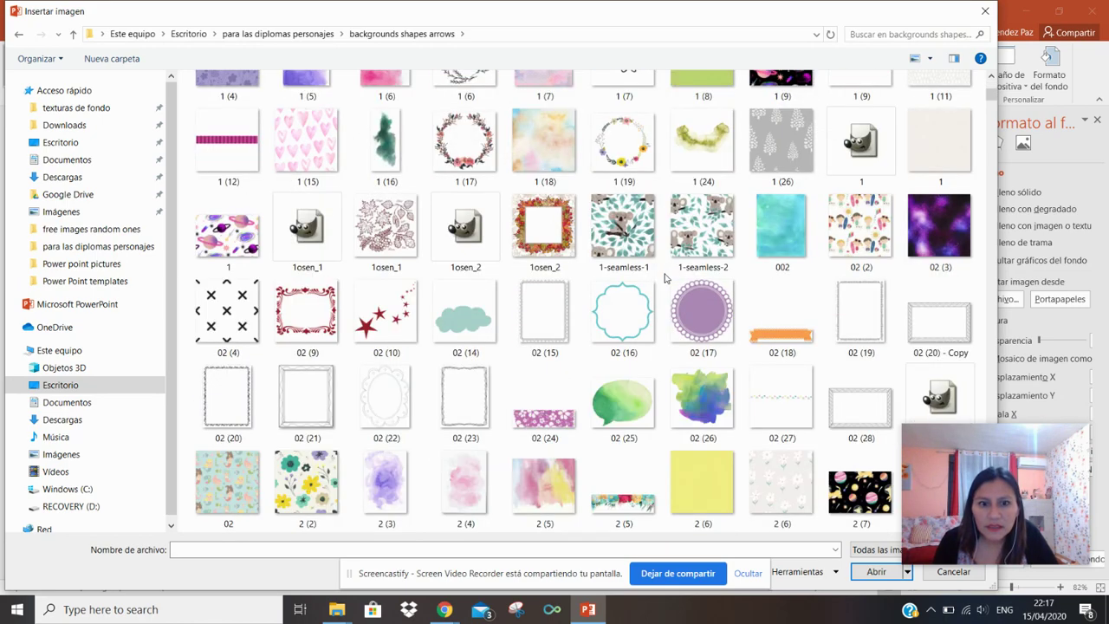
pyautogui.scroll(-3, 665, 277)
pyautogui.doubleClick(684, 262)
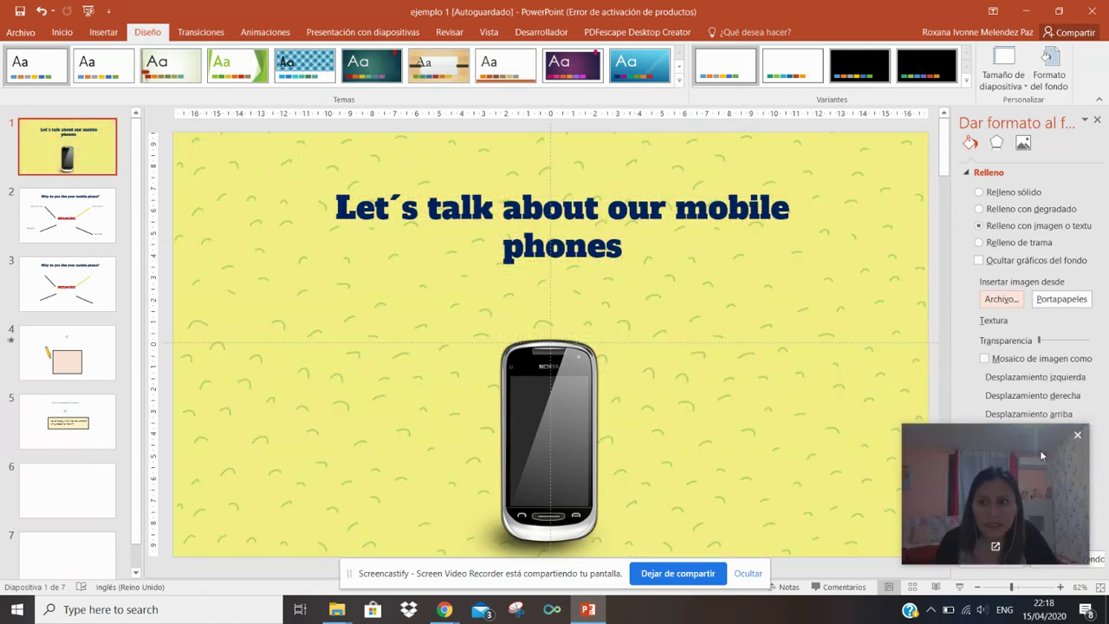
# Step: Apply the yellow patterned background to all seven slides with Aplicar a todo
pyautogui.moveTo(1043, 455); pyautogui.dragTo(835, 422)
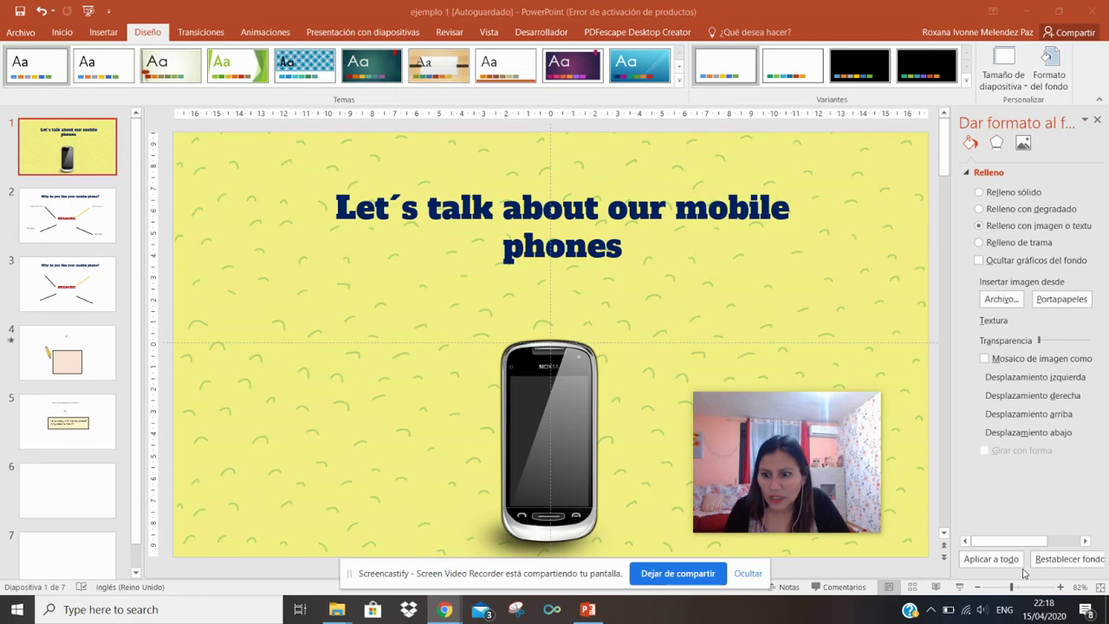
pyautogui.click(995, 561)
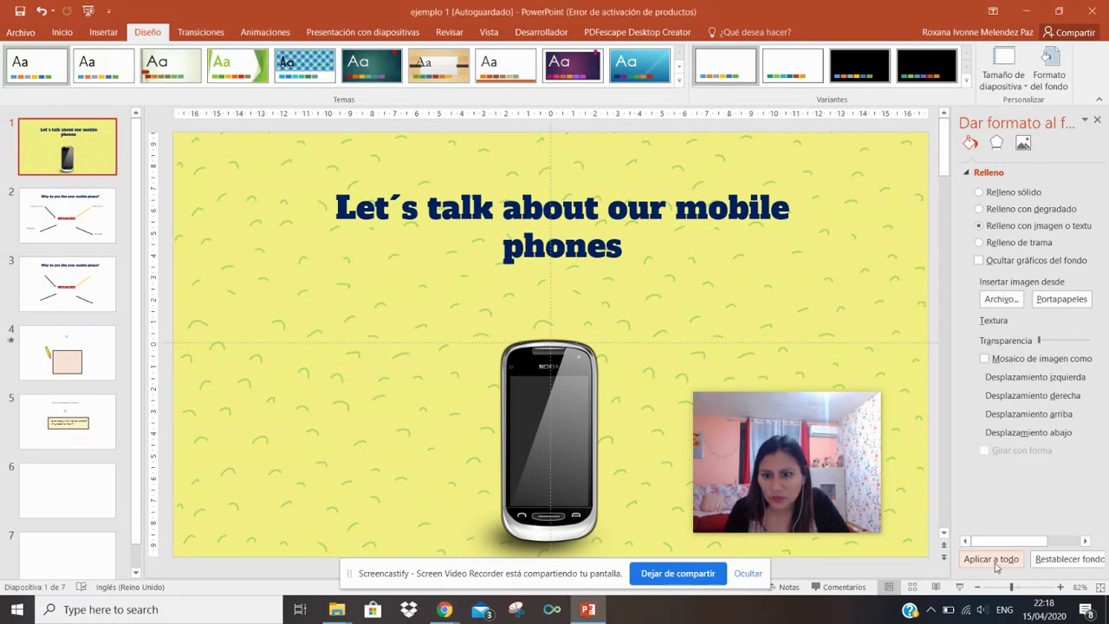
pyautogui.click(991, 560)
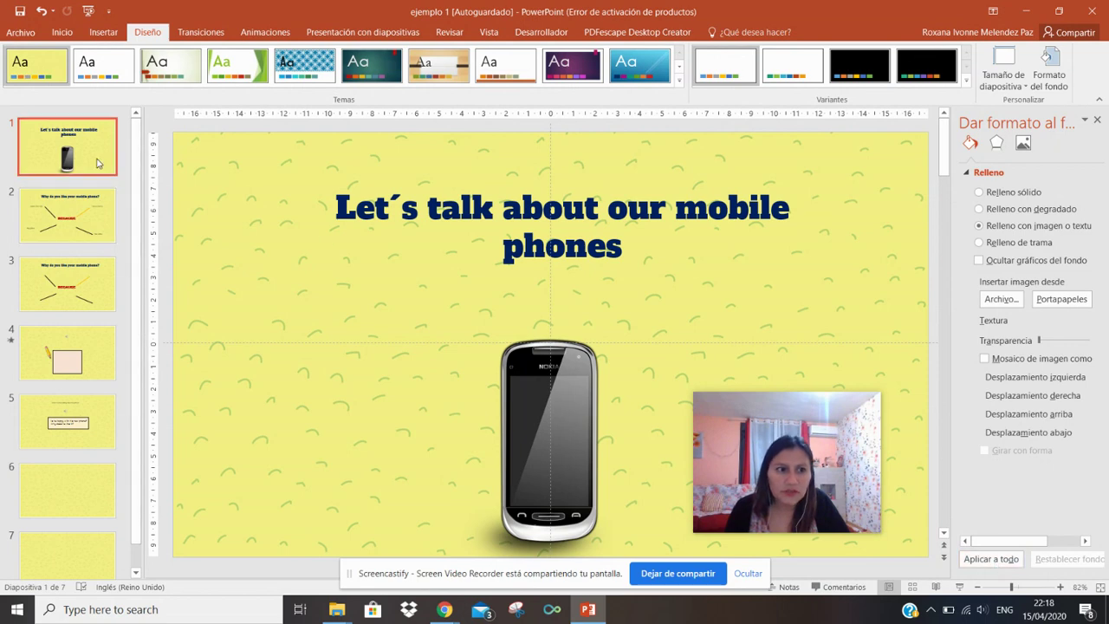
pyautogui.moveTo(787, 462)
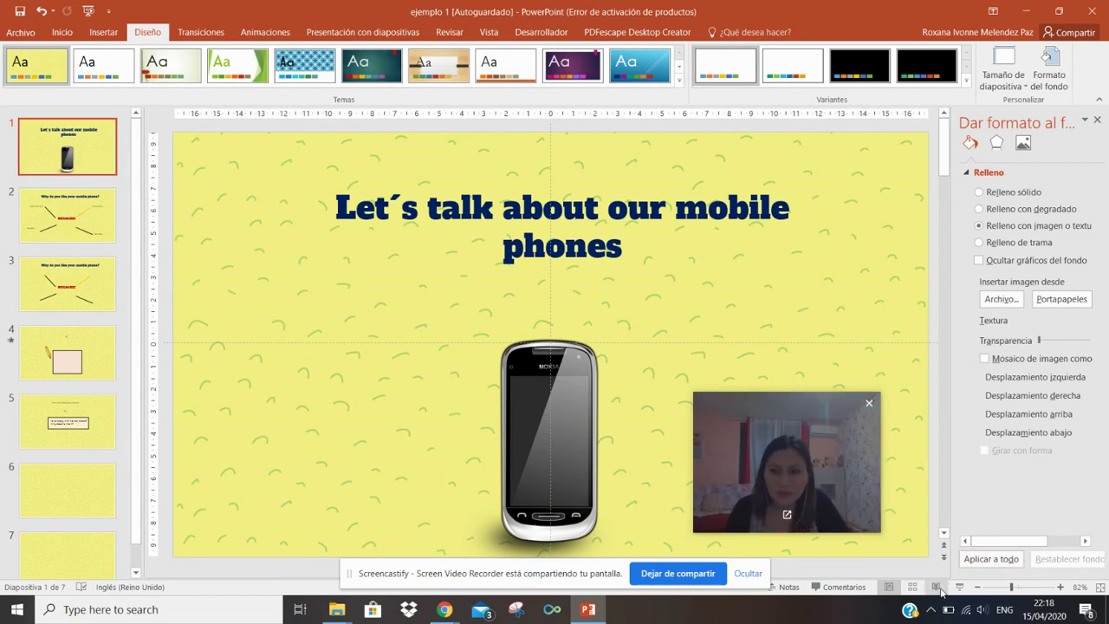
pyautogui.click(912, 586)
pyautogui.click(934, 587)
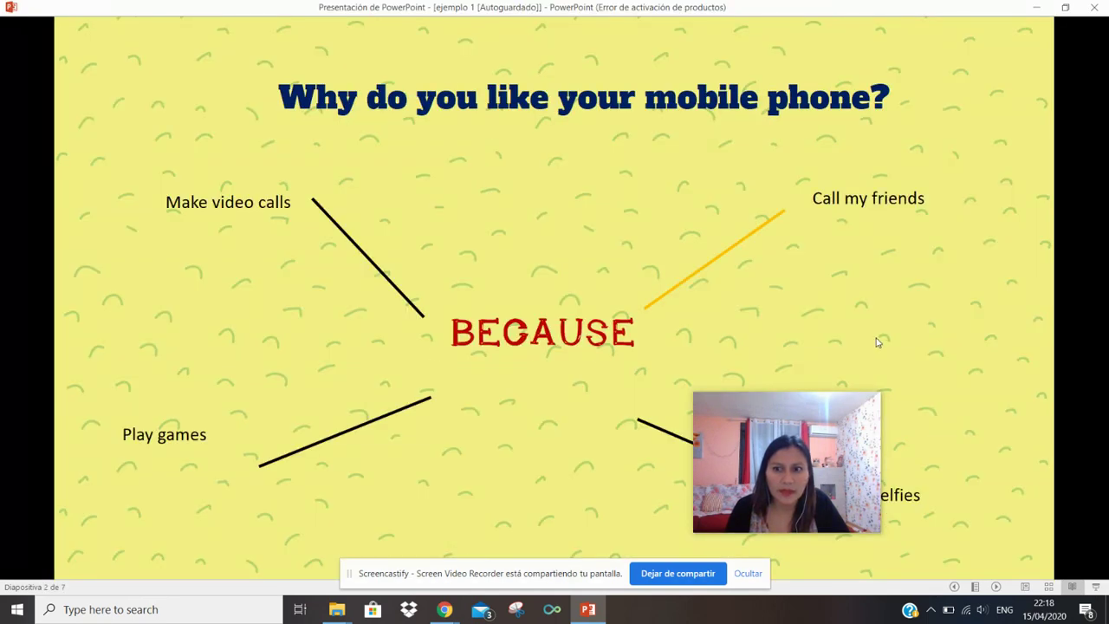
# Step: Advance through slides 4, 5 and 6 in the reading preview, then exit with Esc
pyautogui.click(877, 342)
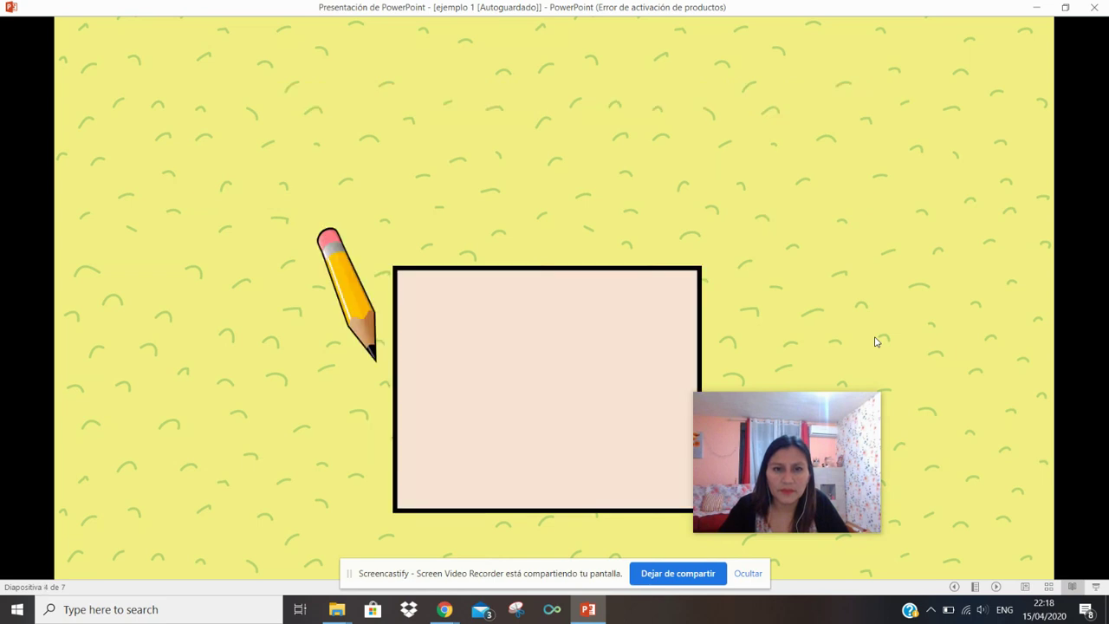
pyautogui.click(877, 342)
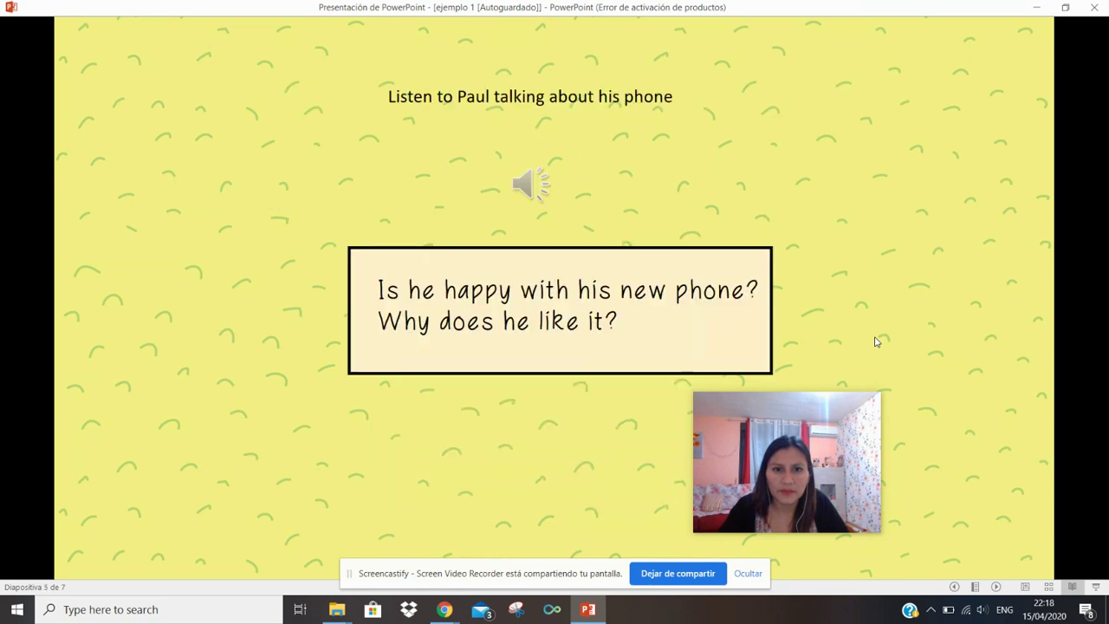
pyautogui.click(877, 343)
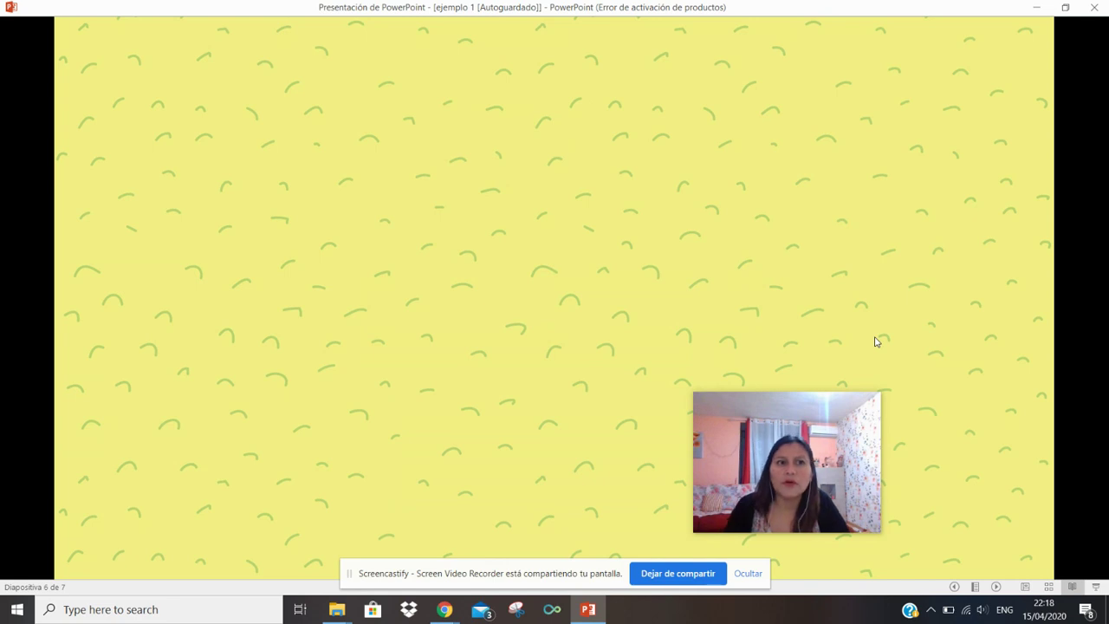
pyautogui.press('Escape')
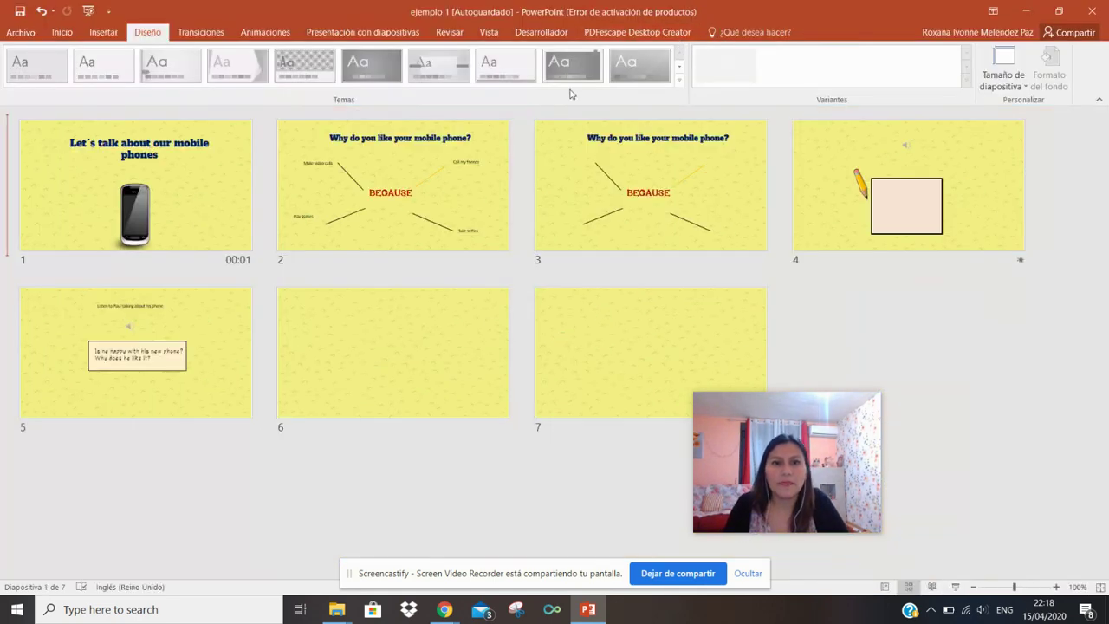
# Step: Return to Normal view and check slides 3, 4 and 5 on the yellow background
pyautogui.click(884, 587)
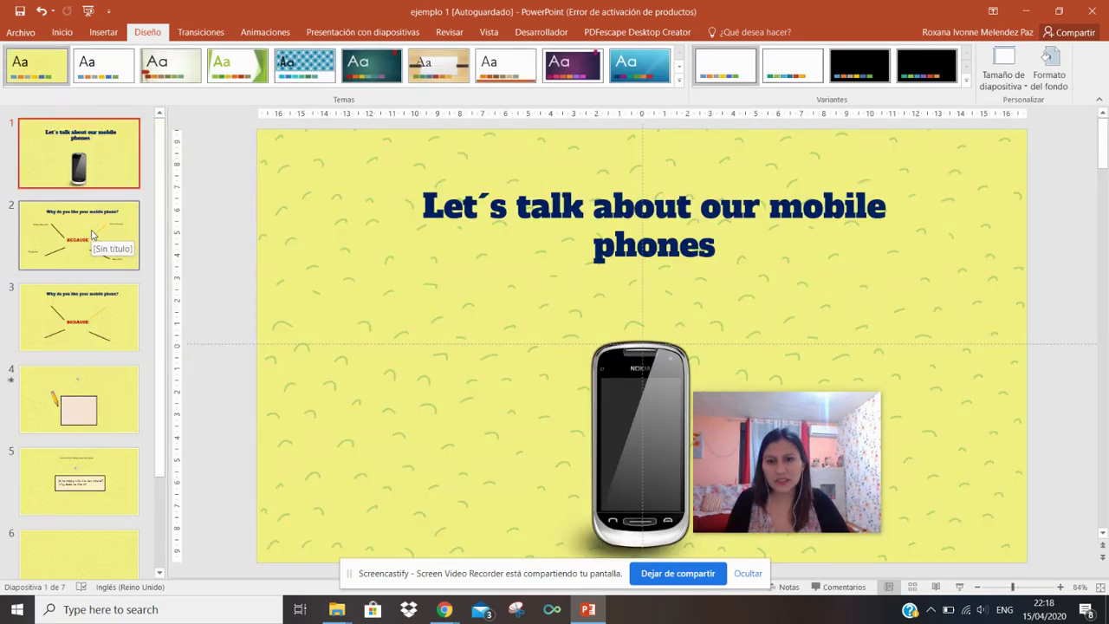
pyautogui.moveTo(805, 427); pyautogui.dragTo(949, 447)
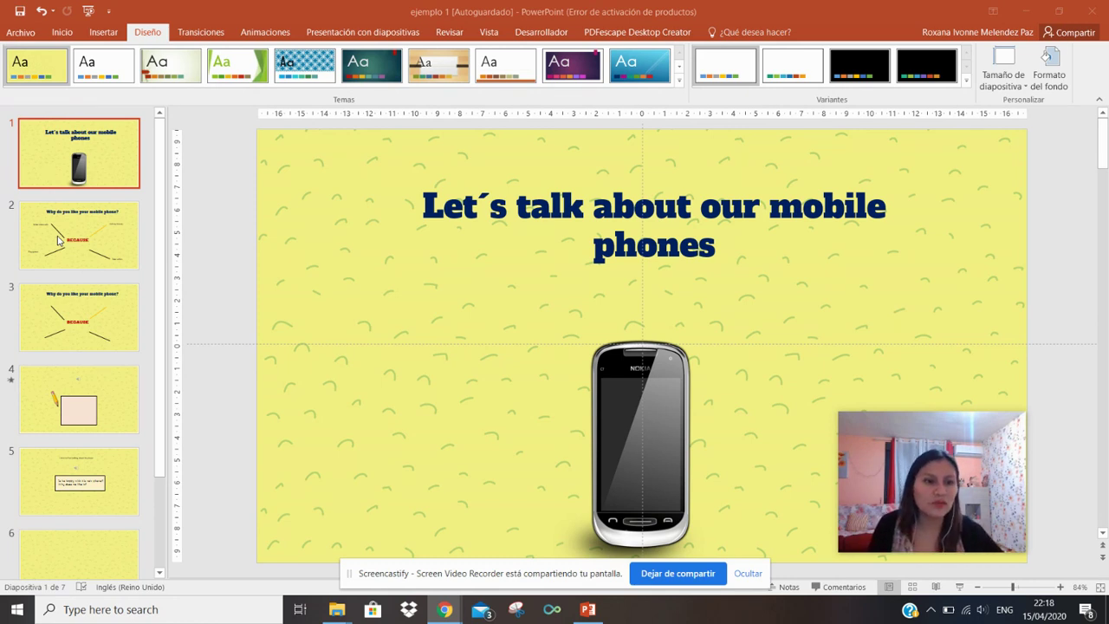
pyautogui.click(91, 325)
pyautogui.click(93, 412)
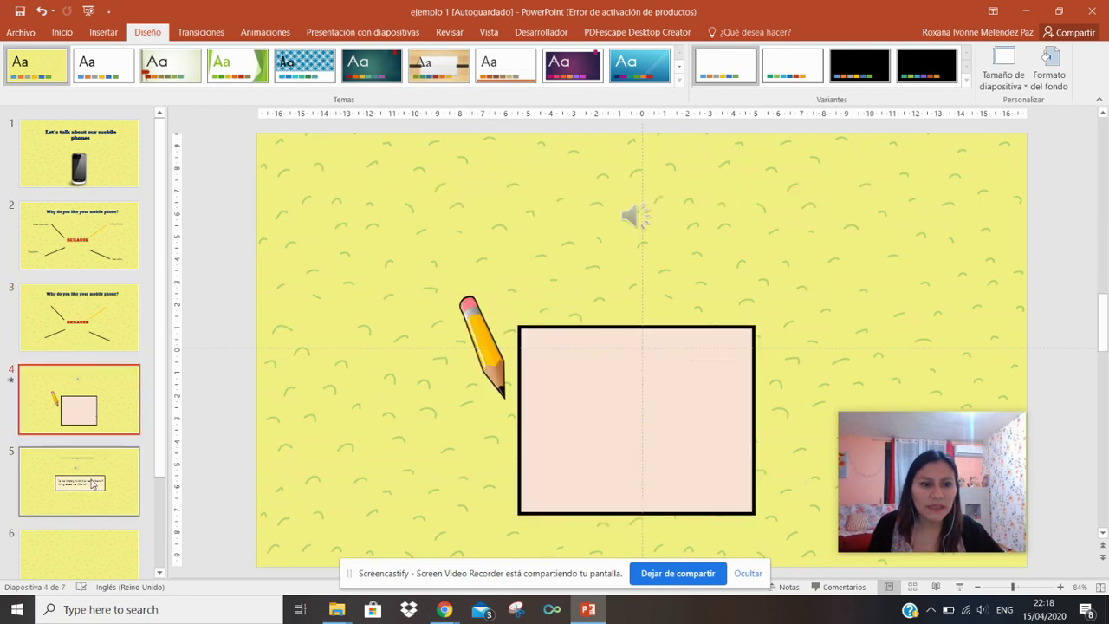
pyautogui.click(93, 479)
pyautogui.scroll(-2, 93, 478)
pyautogui.scroll(2, 94, 475)
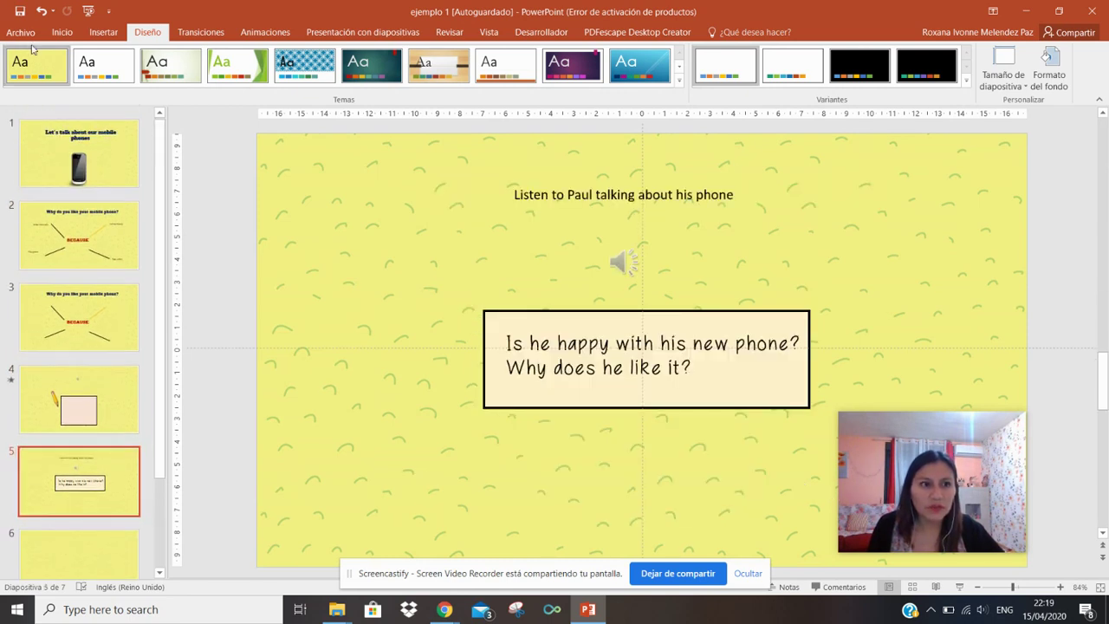
pyautogui.click(27, 36)
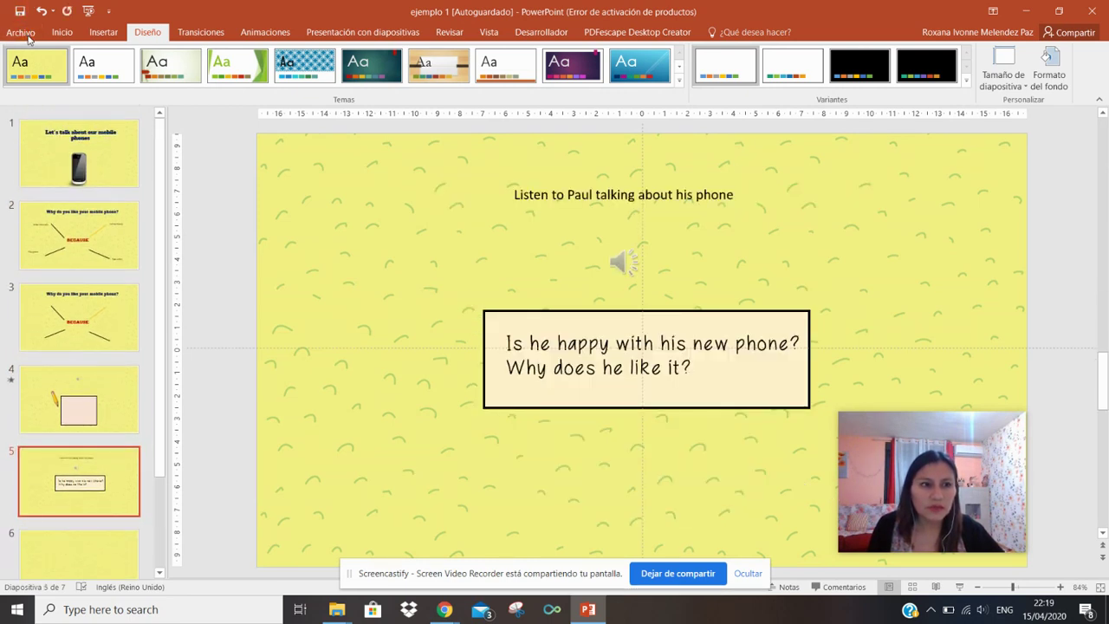
# Step: Save the presentation via Guardar como > Este PC, then return to the title slide
pyautogui.click(21, 32)
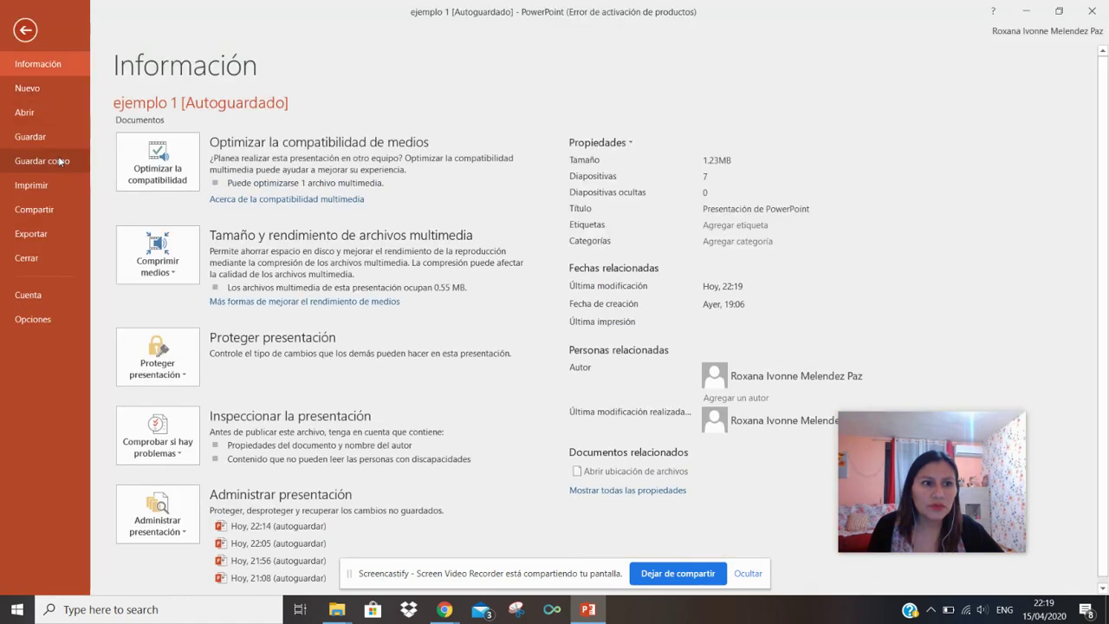
pyautogui.click(52, 161)
pyautogui.click(168, 158)
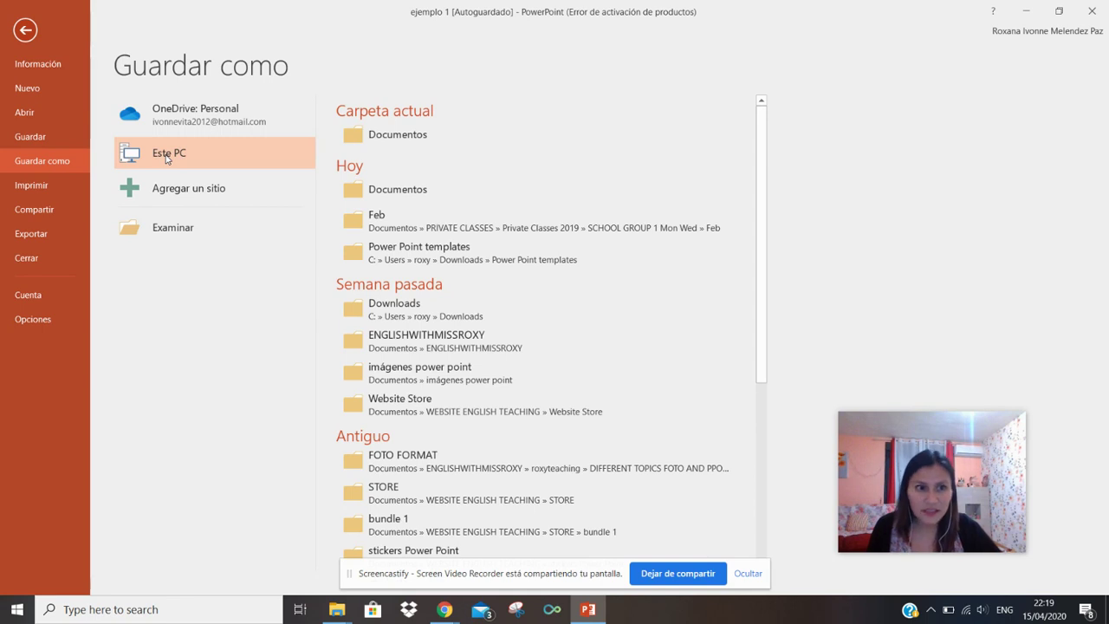
pyautogui.click(167, 158)
pyautogui.click(164, 154)
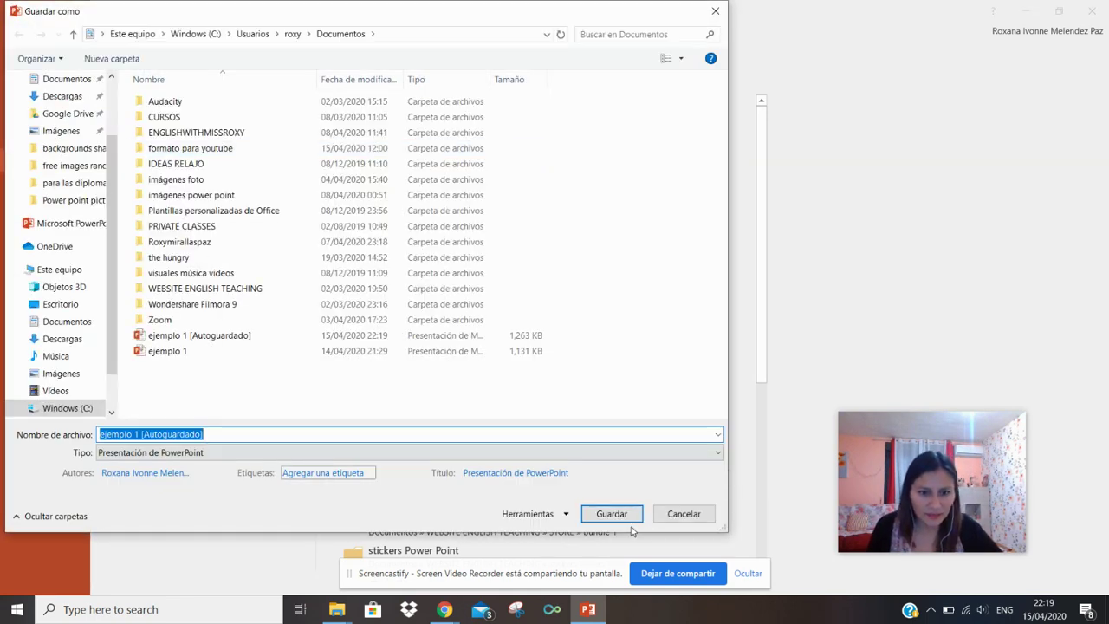
pyautogui.click(683, 517)
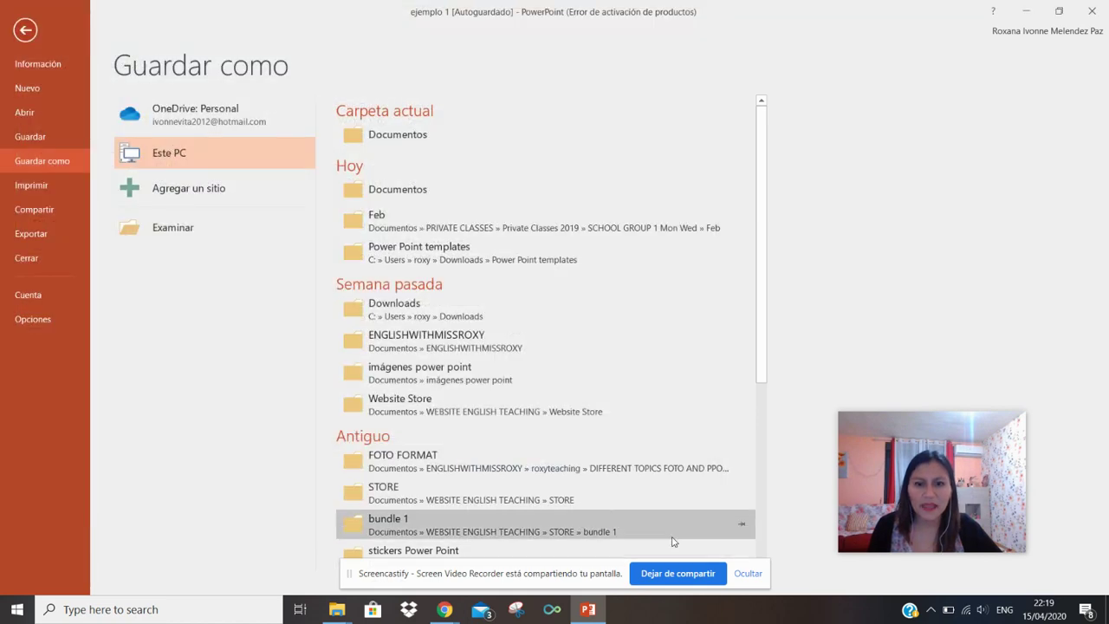
pyautogui.click(25, 30)
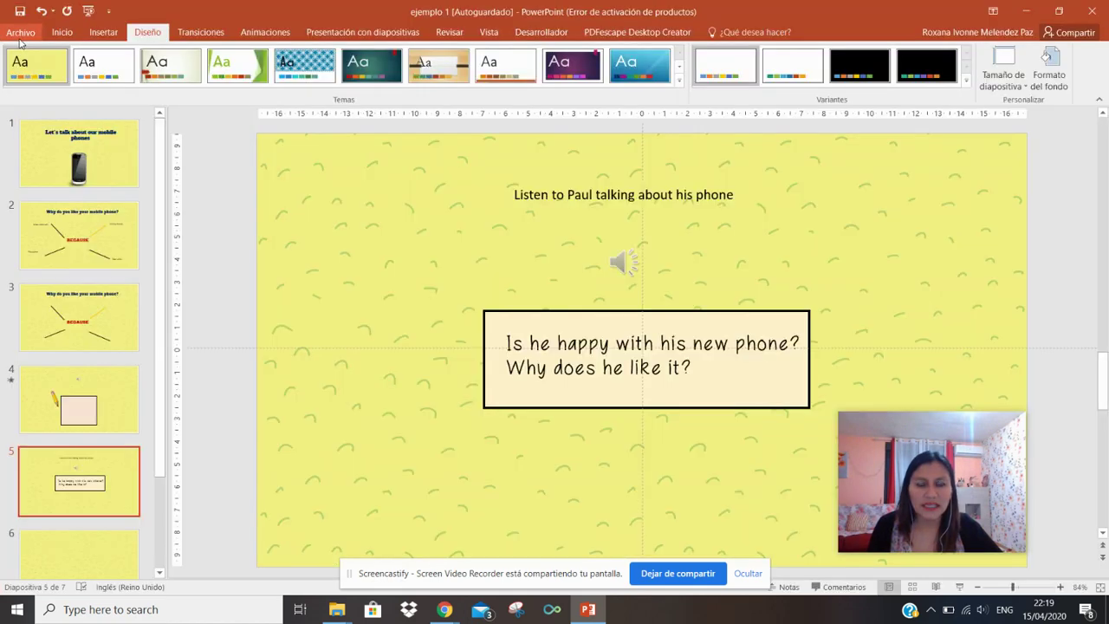
pyautogui.click(98, 176)
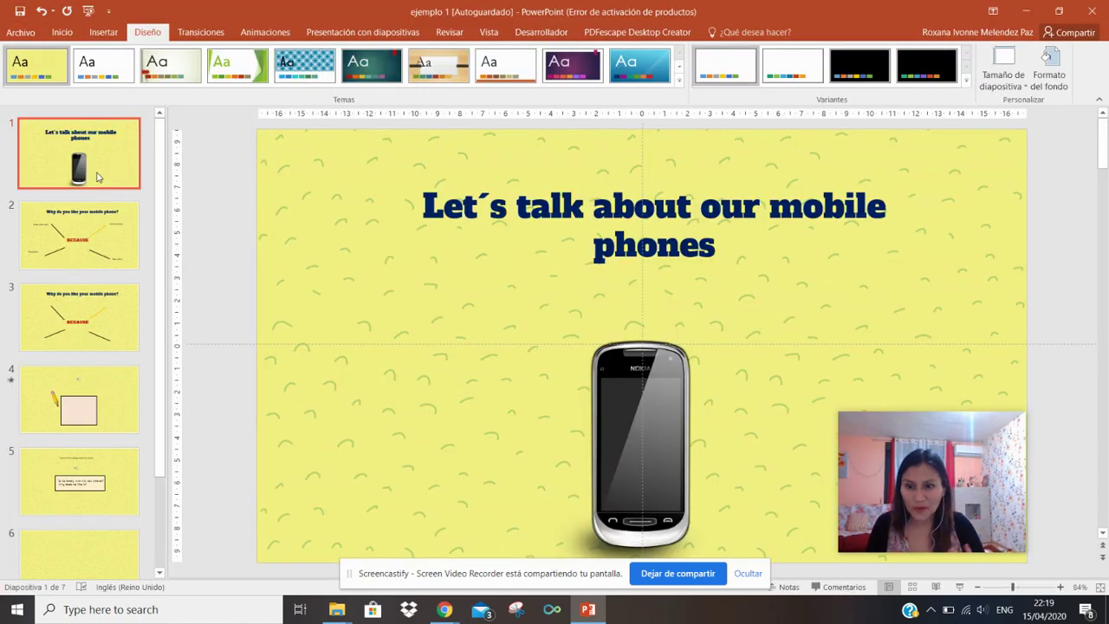